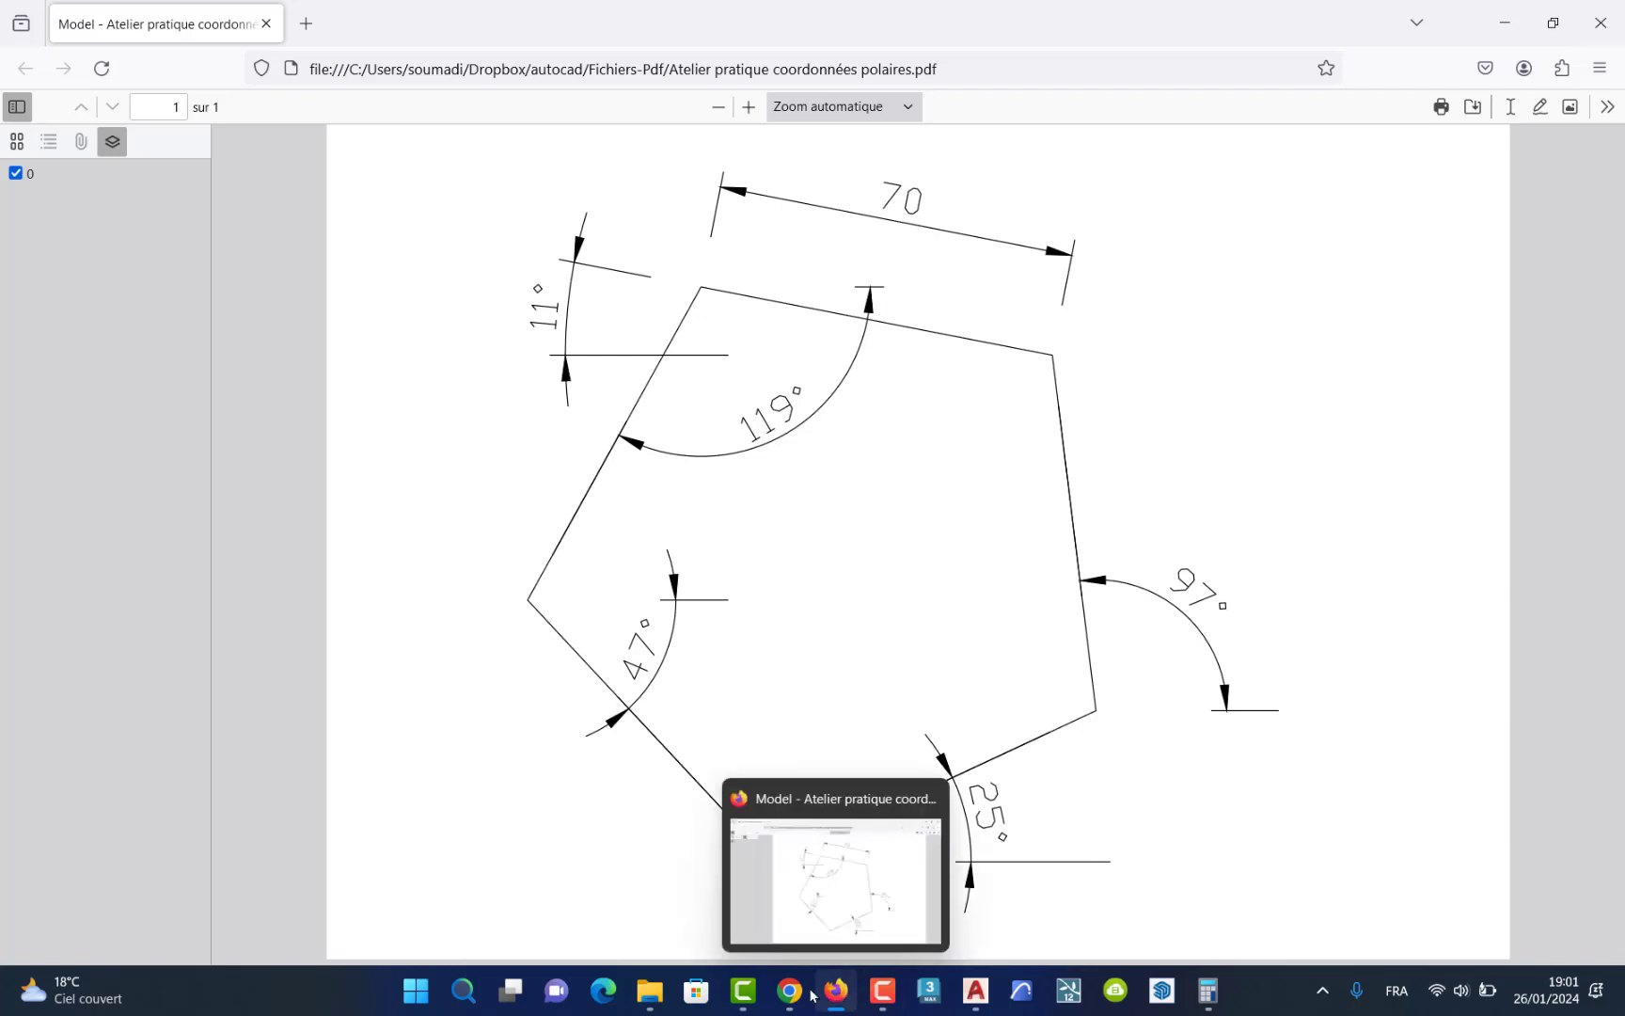
pyautogui.click(743, 990)
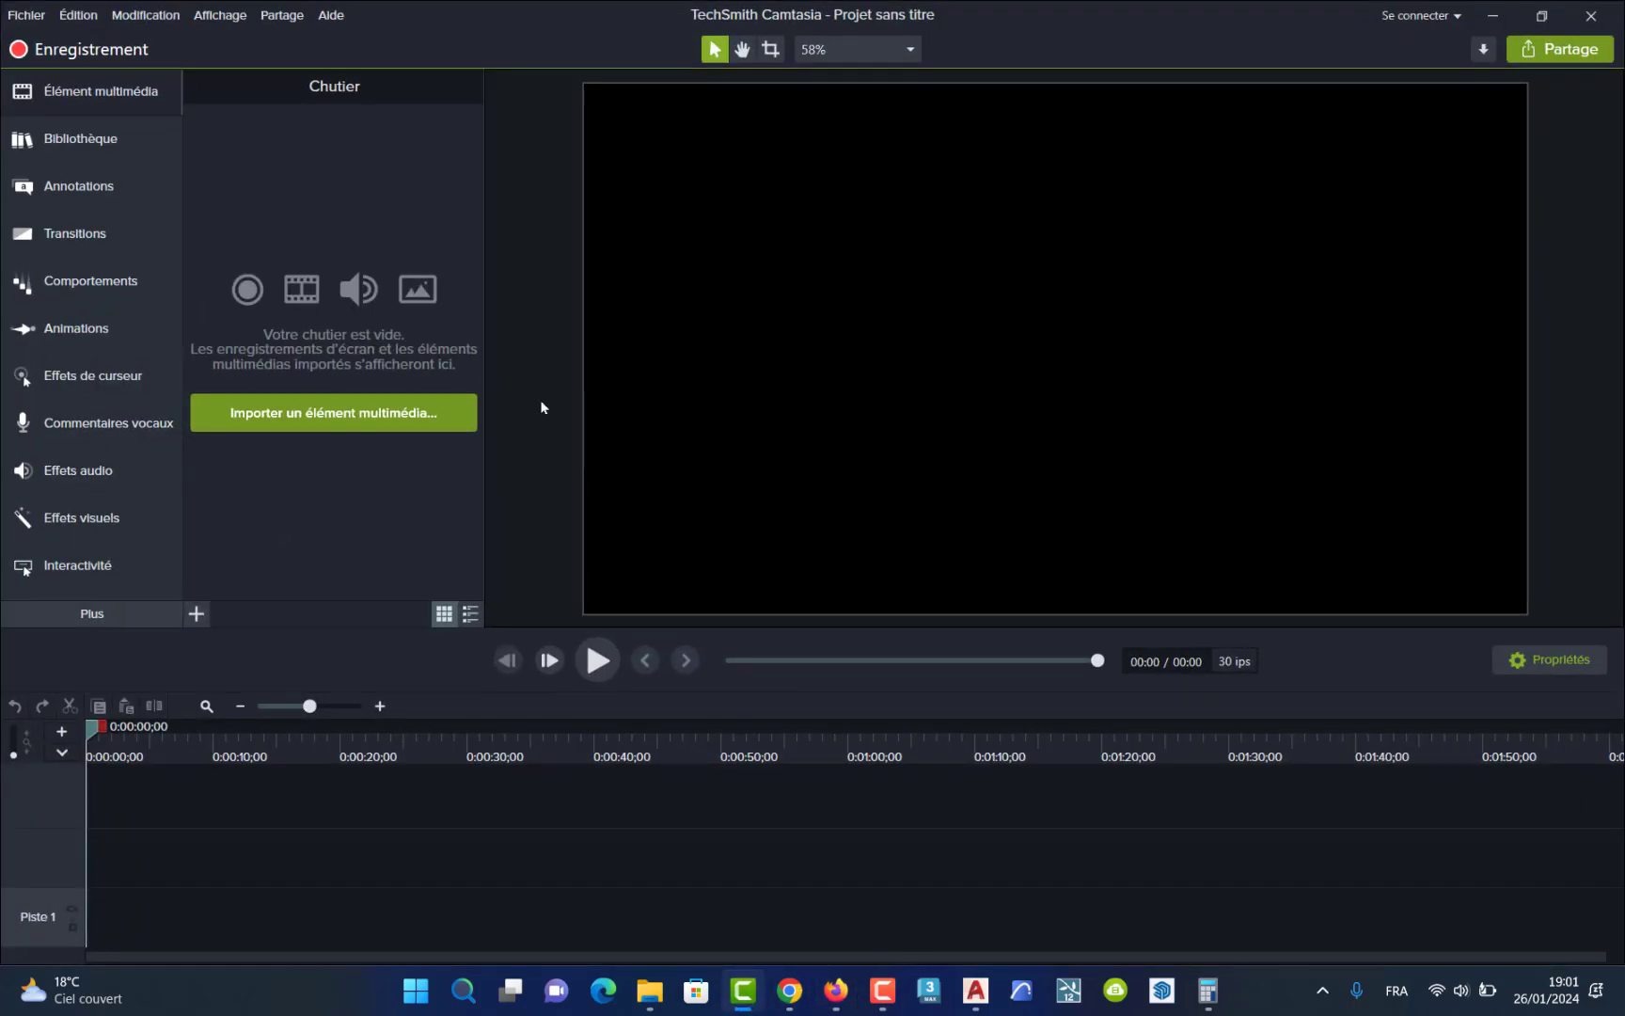
pyautogui.click(89, 49)
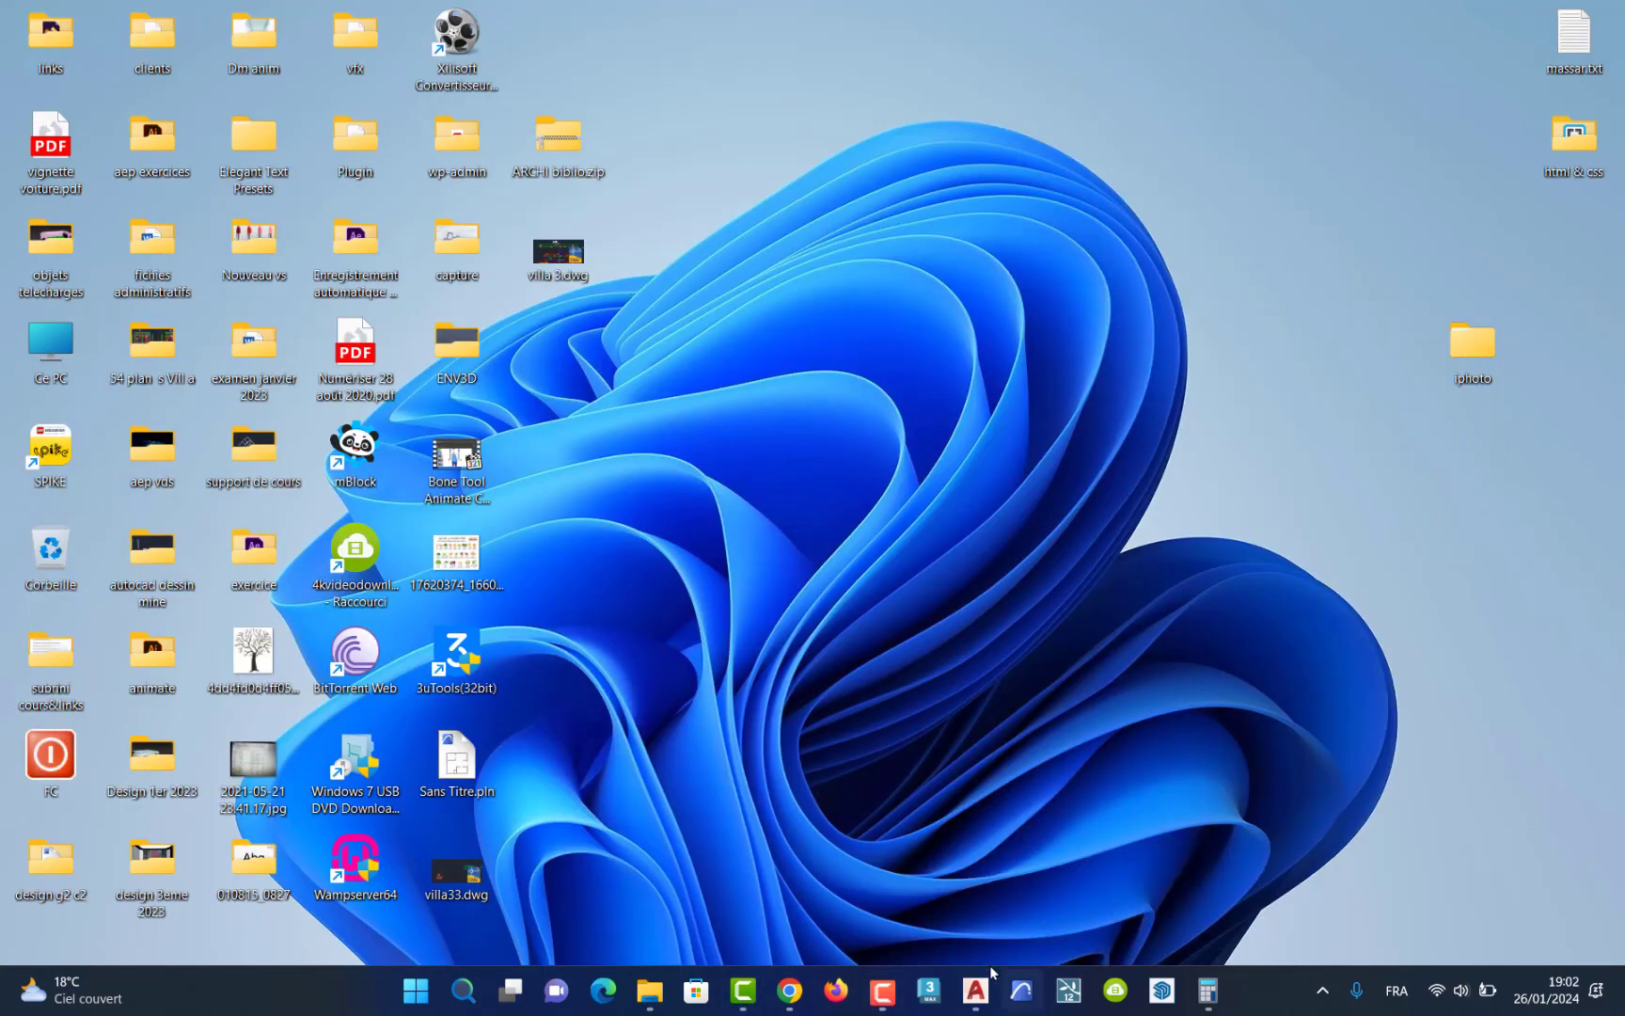
# Step: Switch to the villa33.dwg floor plan in AutoCAD
pyautogui.moveTo(979, 992)
pyautogui.click(1040, 890)
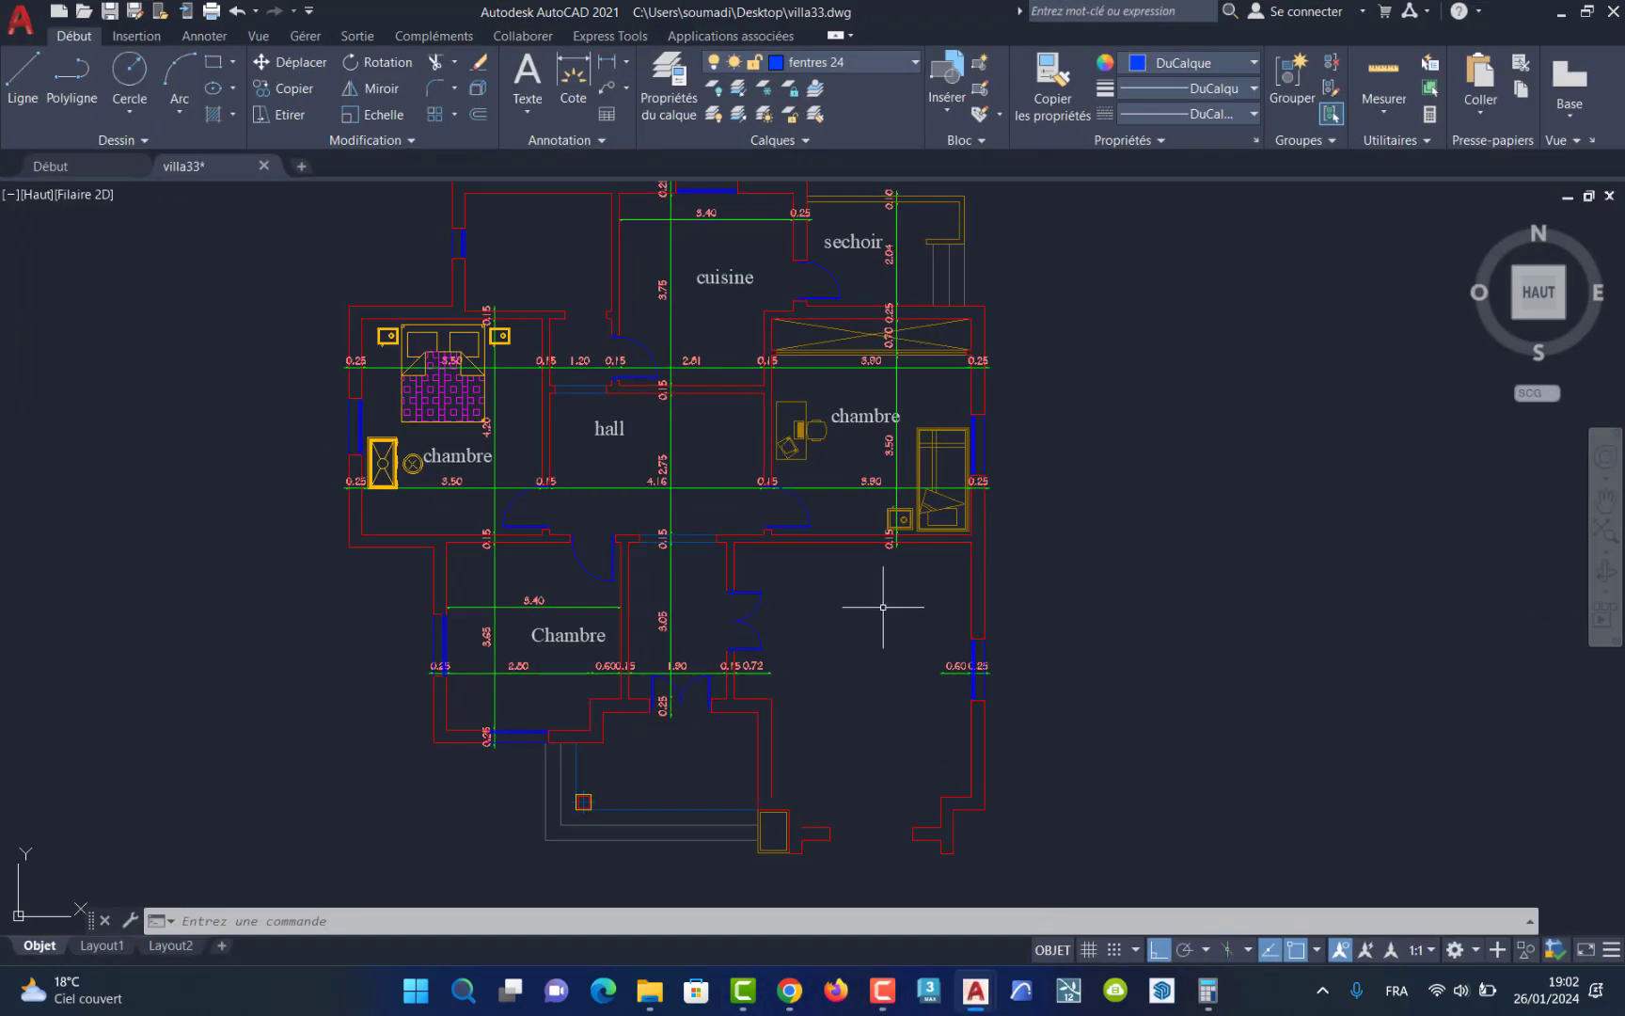
pyautogui.scroll(8, 922, 832)
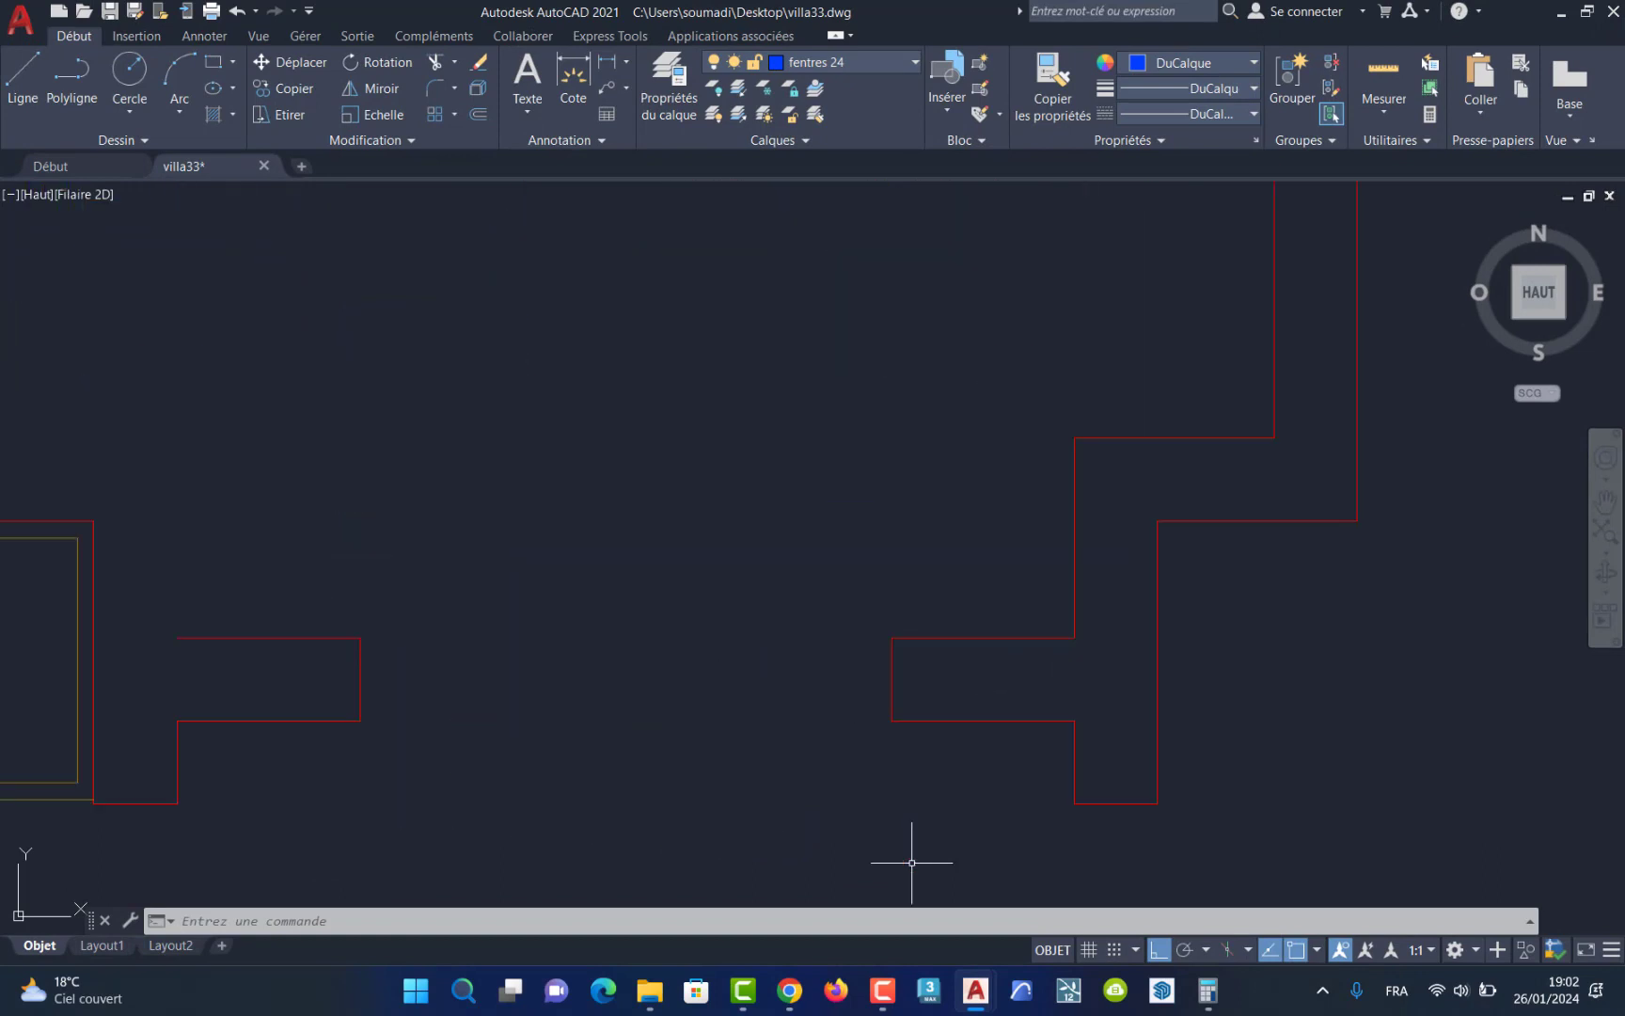
pyautogui.scroll(-1, 341, 639)
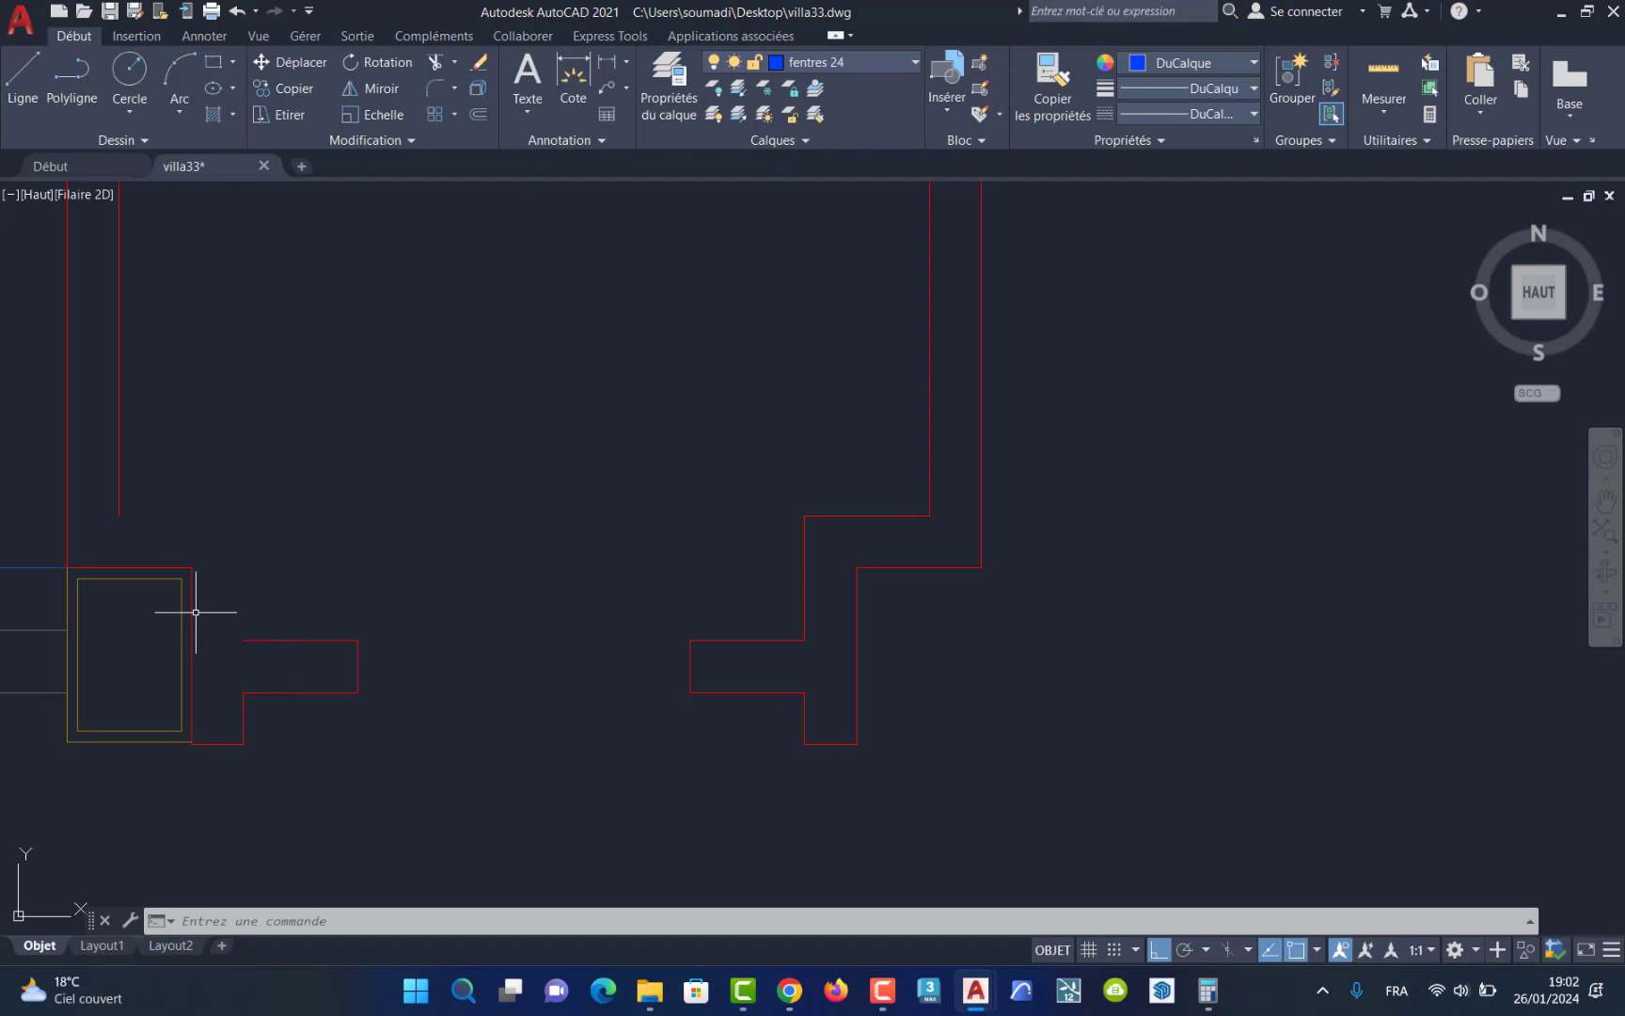
pyautogui.click(287, 643)
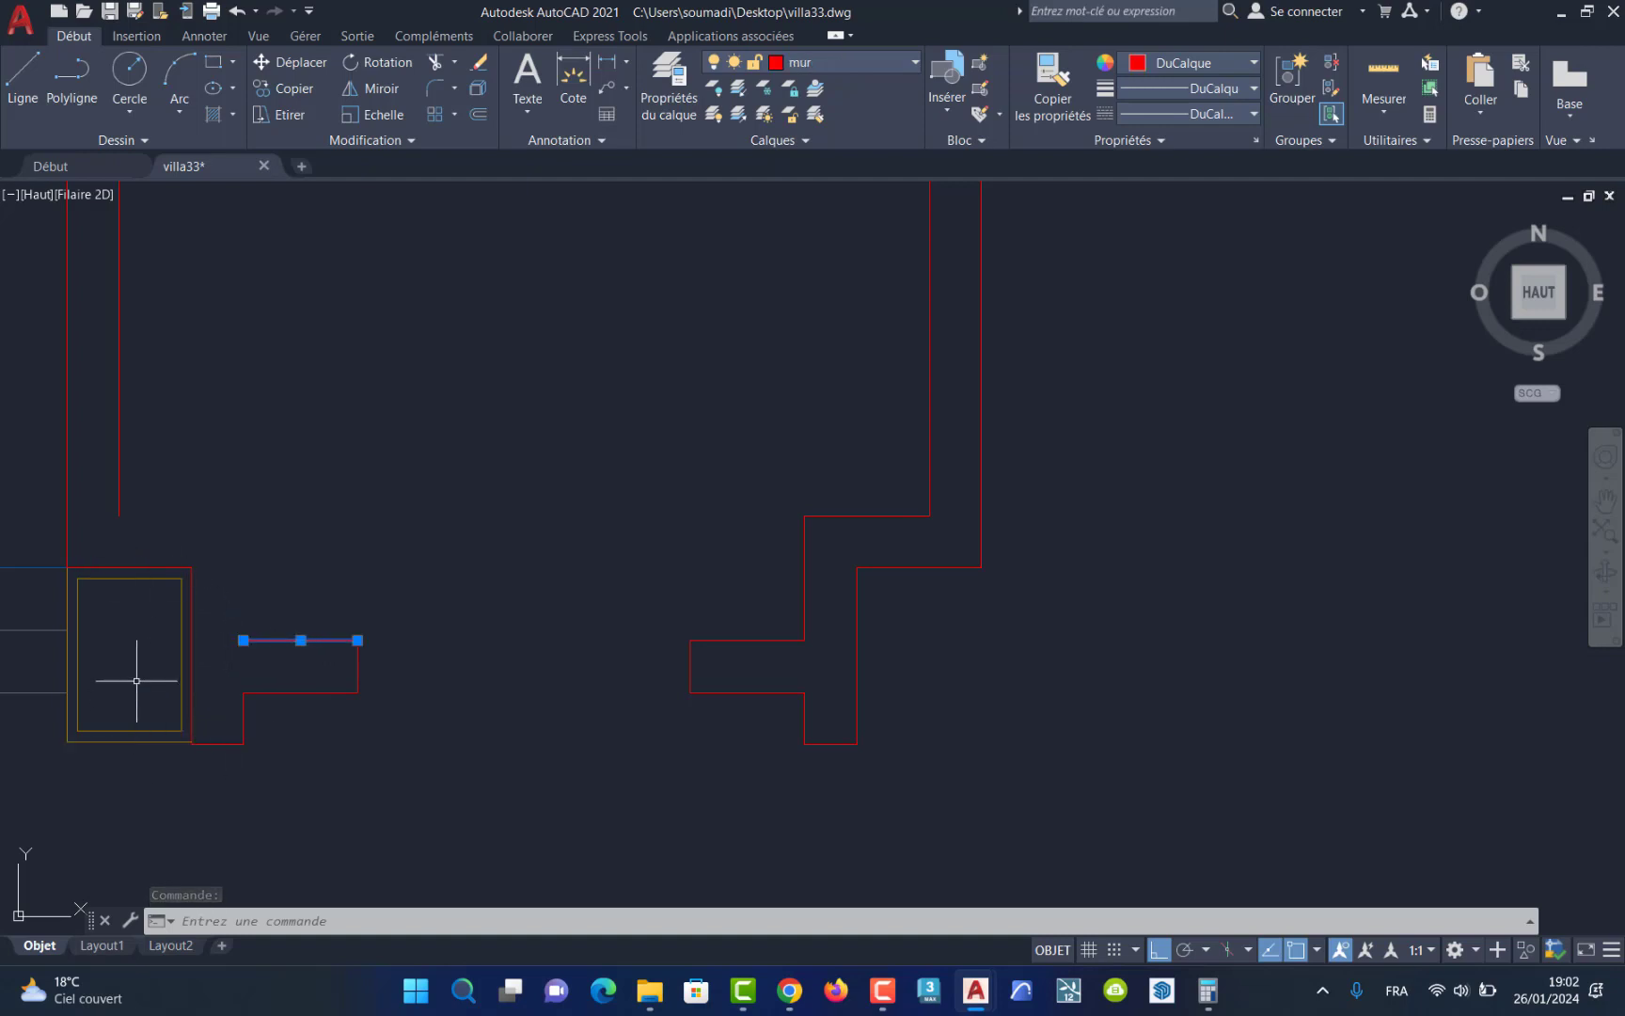
pyautogui.press('Escape')
pyautogui.press('Escape')
pyautogui.press('Escape')
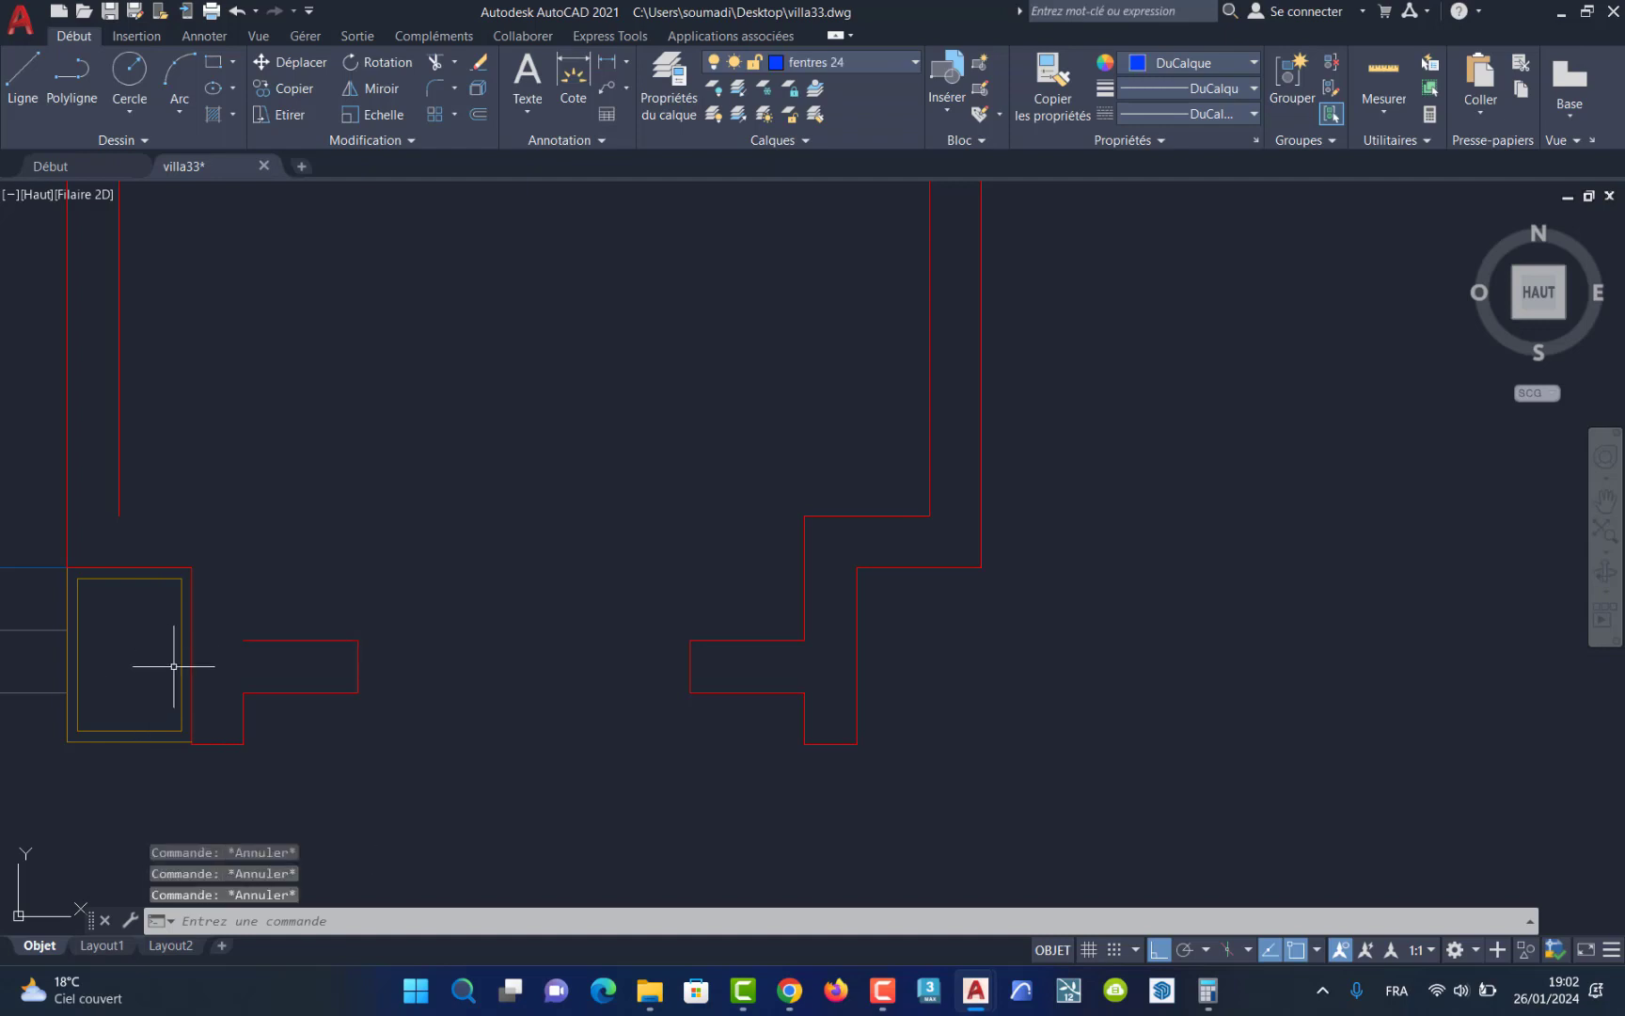
# Step: Stretch the left end of the short horizontal wall line about 0.28 leftward, just past the rectangular pillar's right edge
pyautogui.click(263, 640)
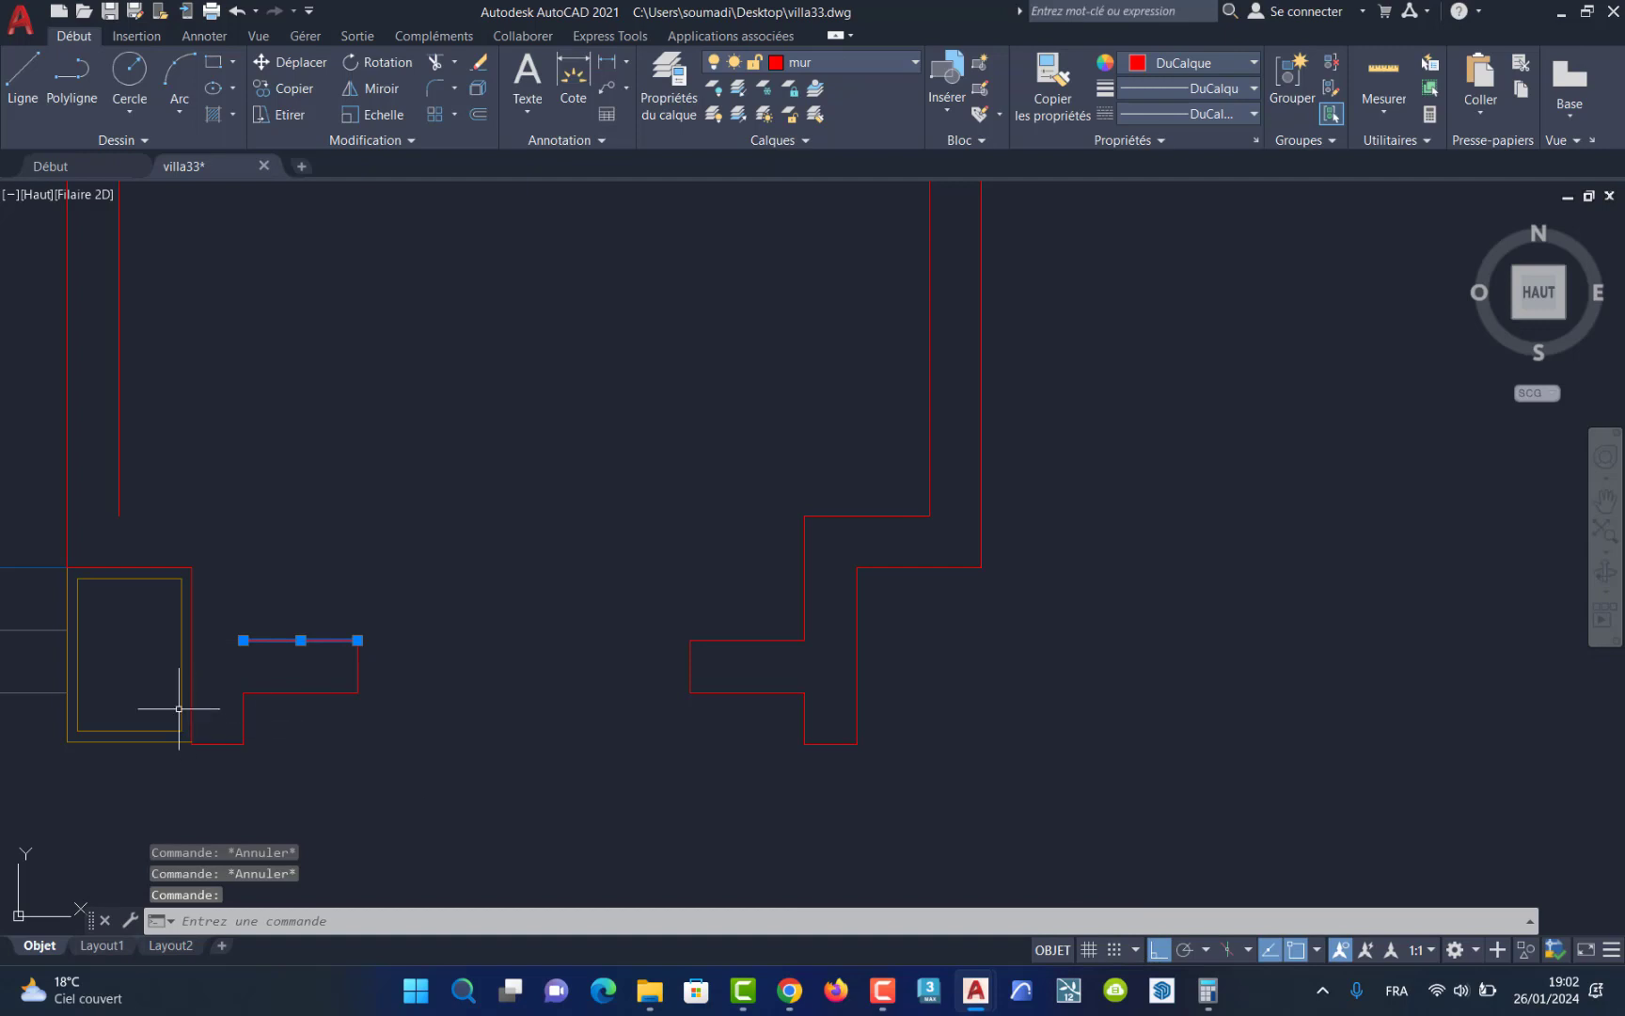
pyautogui.scroll(4, 162, 642)
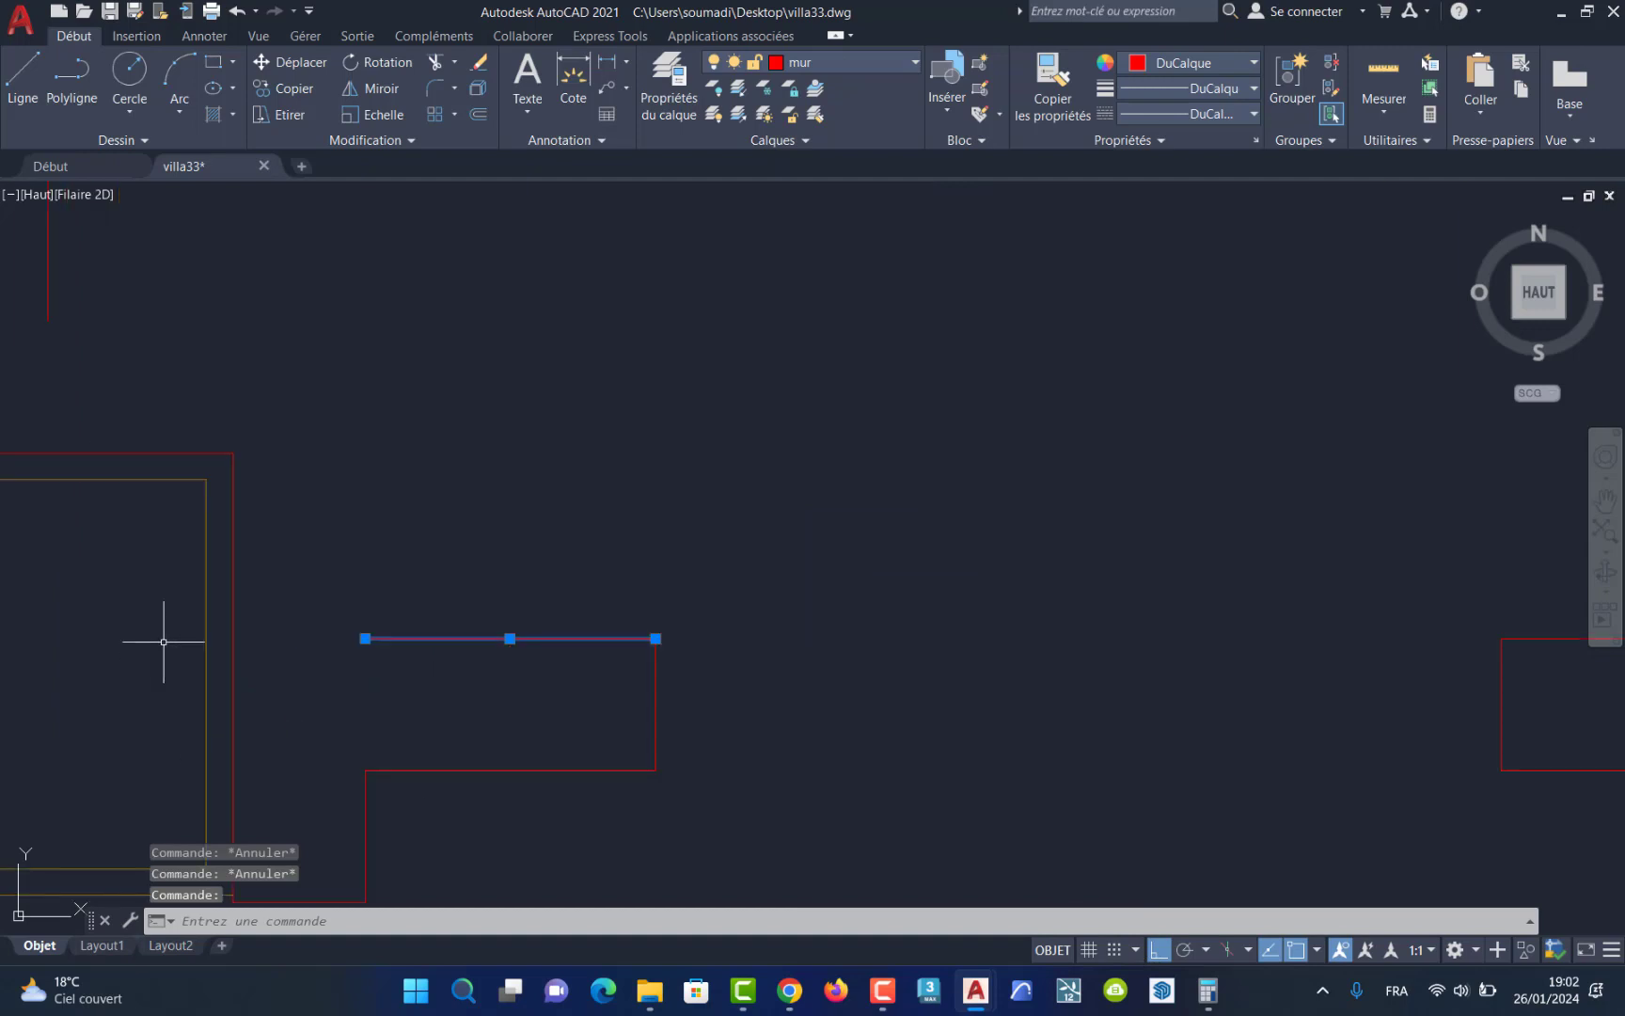
pyautogui.click(365, 639)
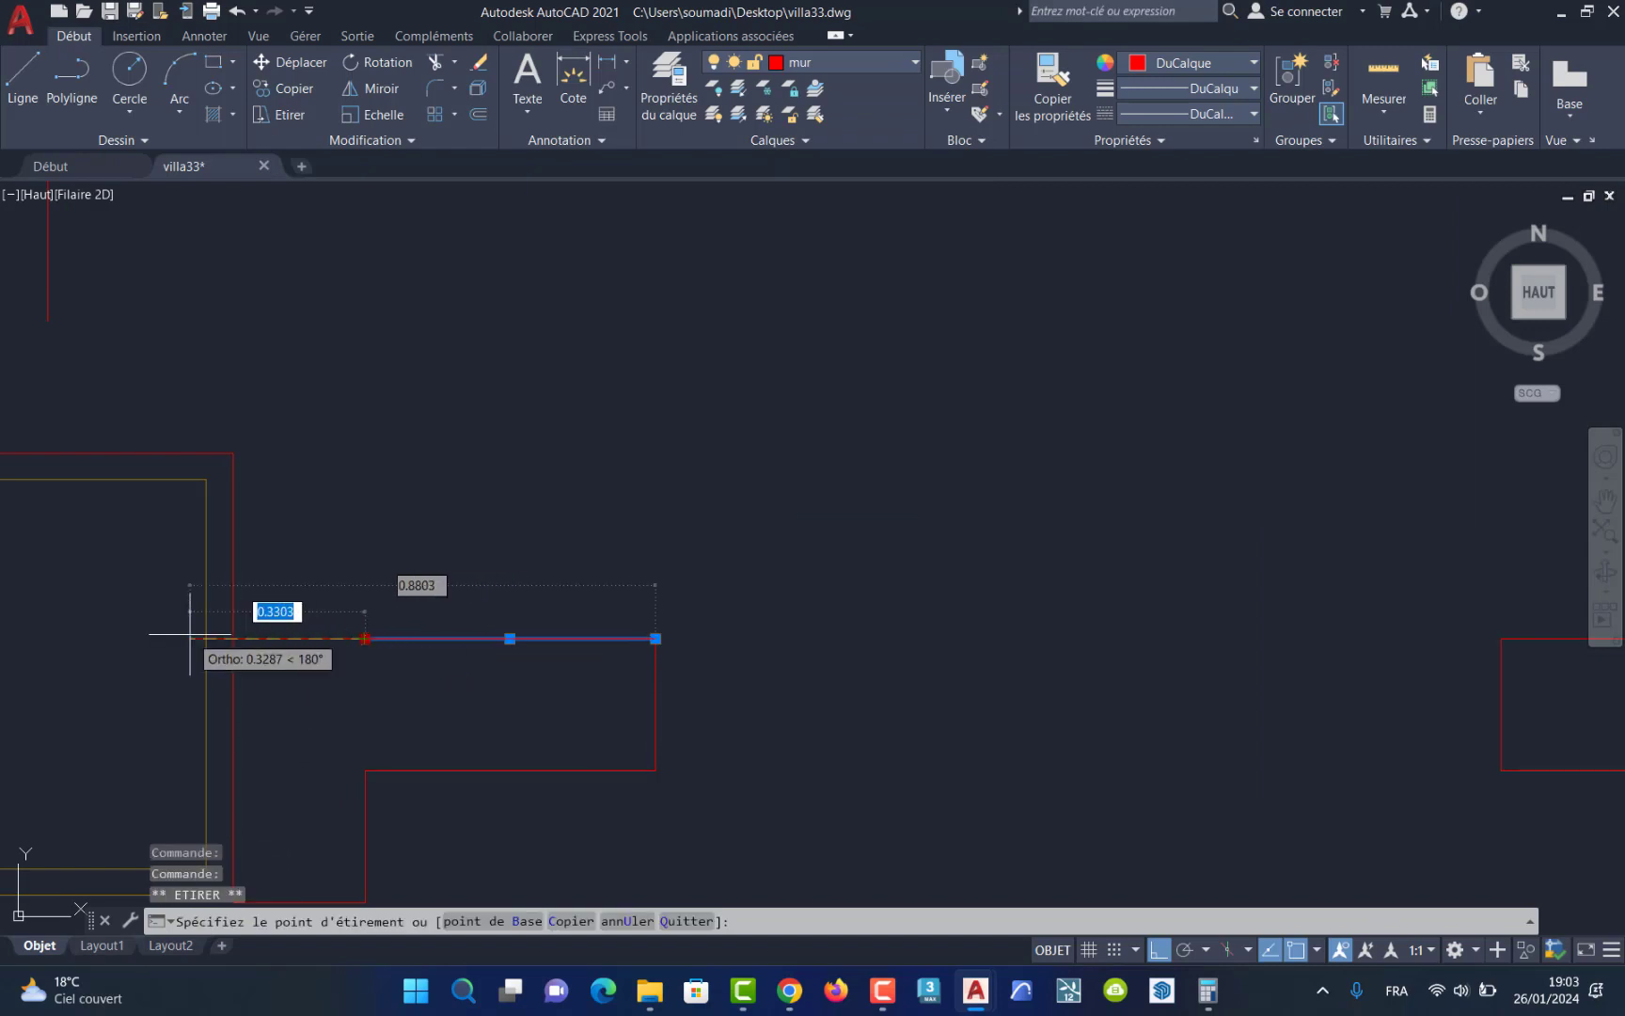
pyautogui.scroll(10, 211, 642)
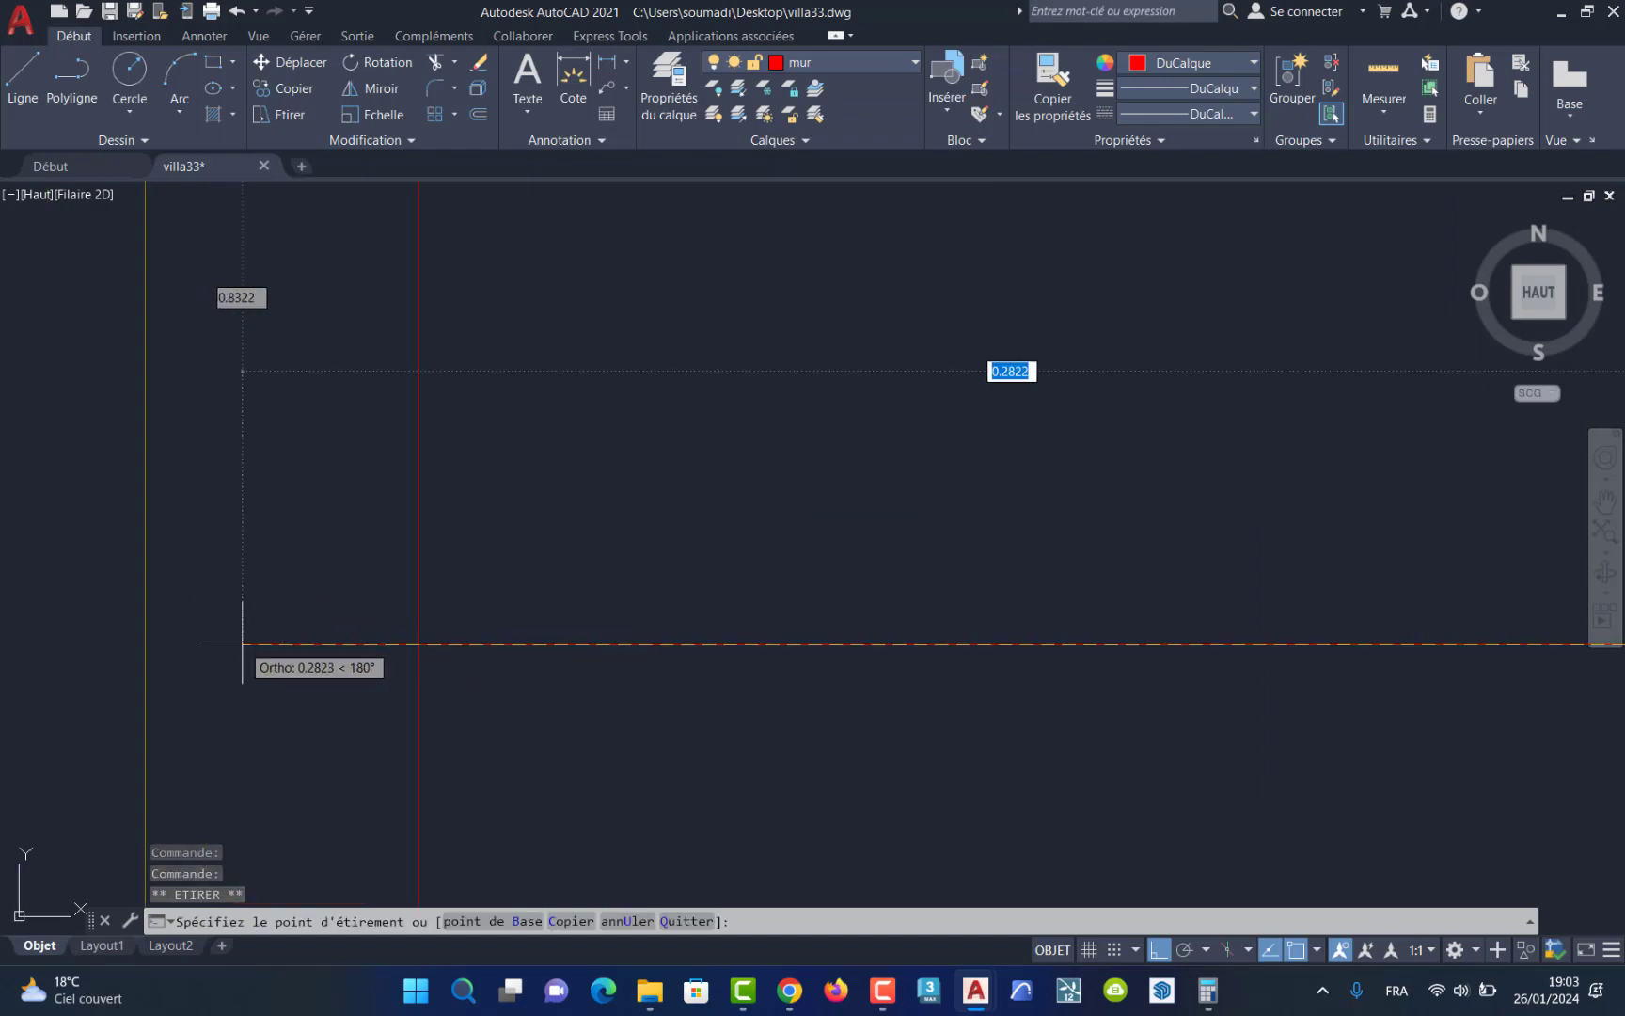
pyautogui.click(243, 643)
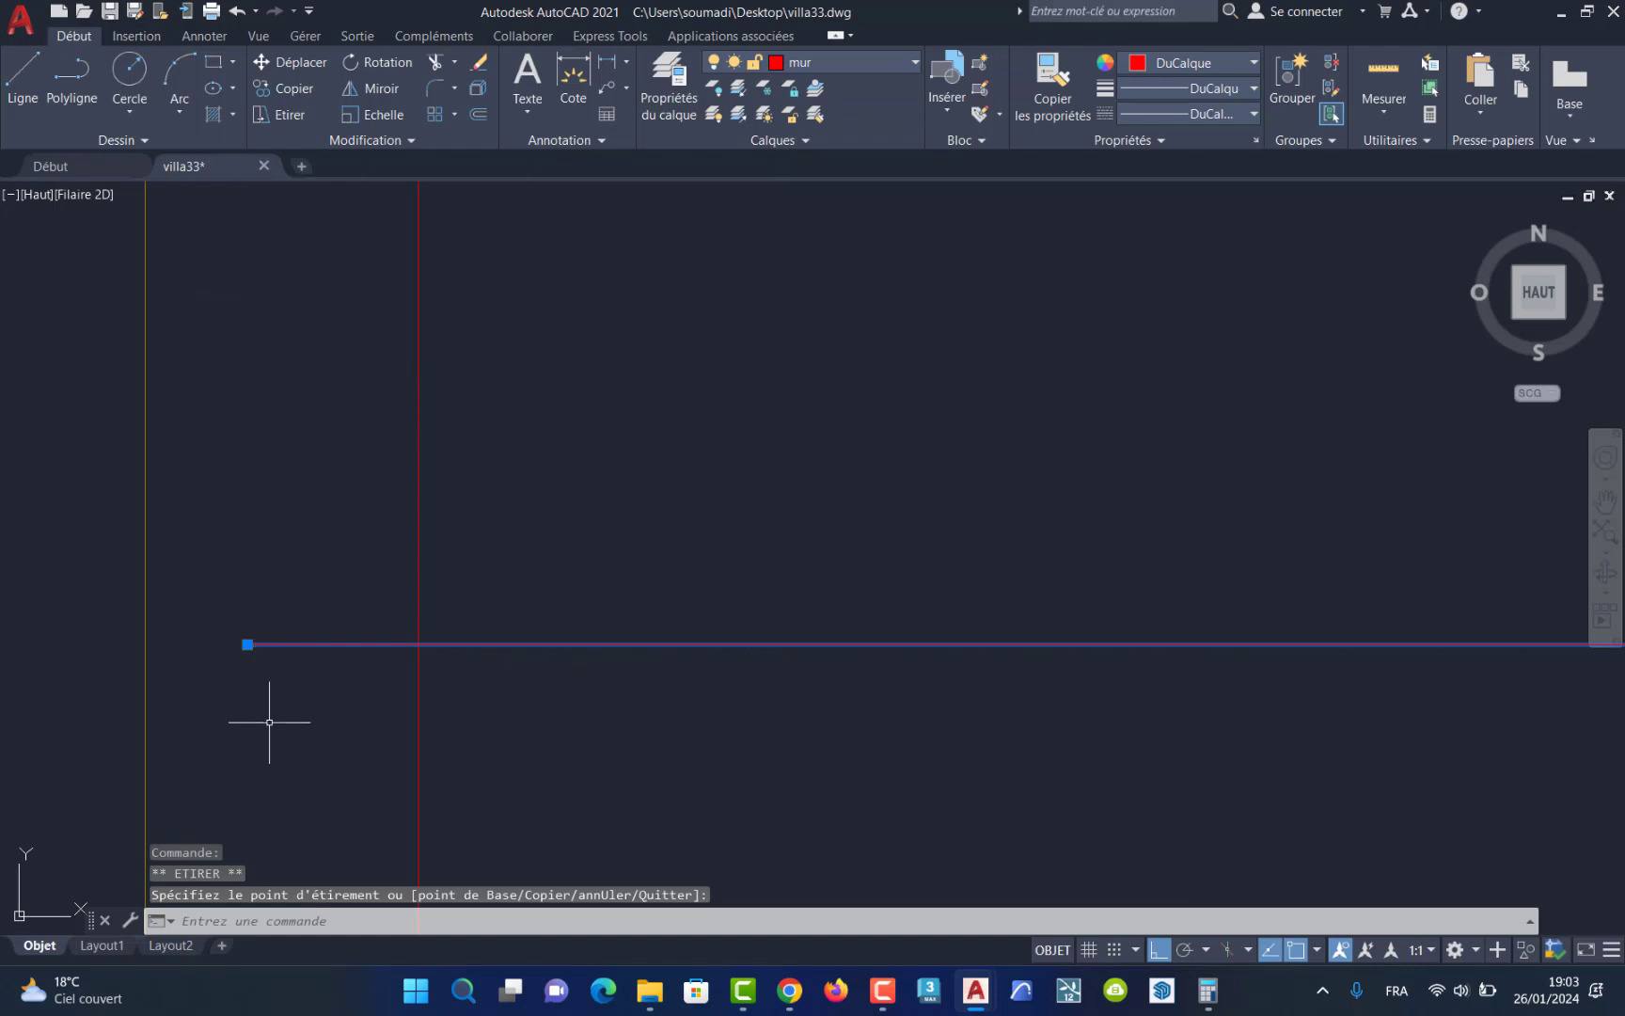
pyautogui.scroll(-6, 270, 719)
pyautogui.moveTo(273, 718)
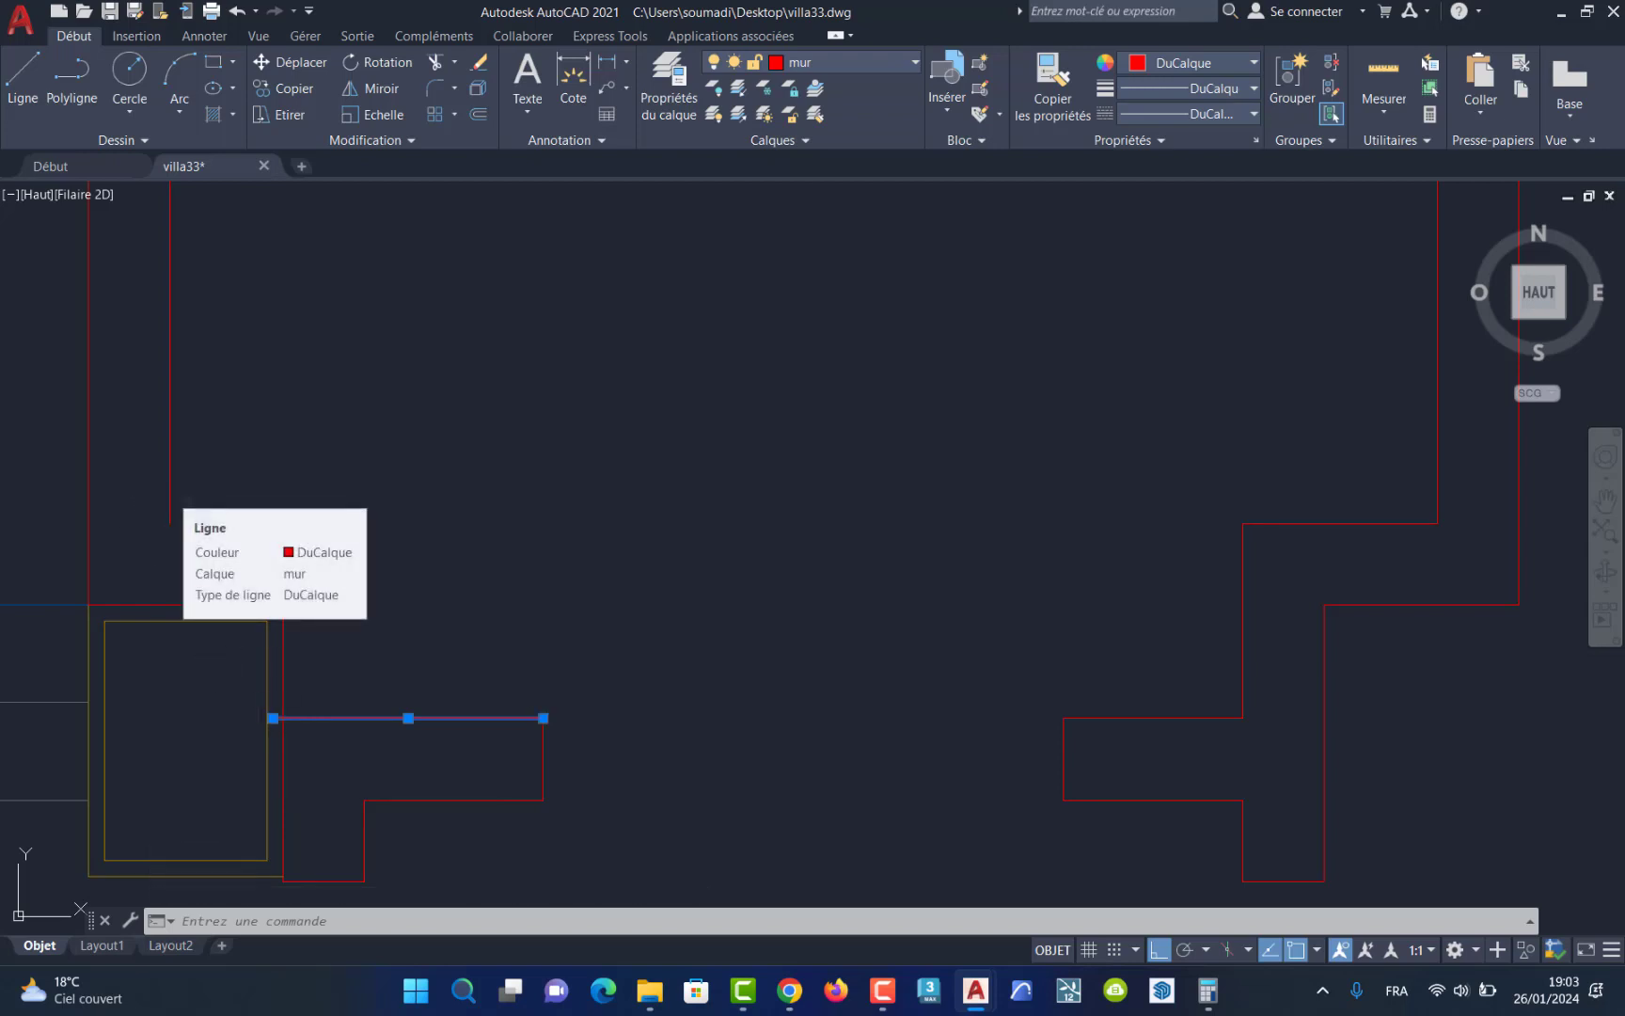
pyautogui.click(173, 500)
pyautogui.press('Escape')
pyautogui.press('Escape')
pyautogui.press('Escape')
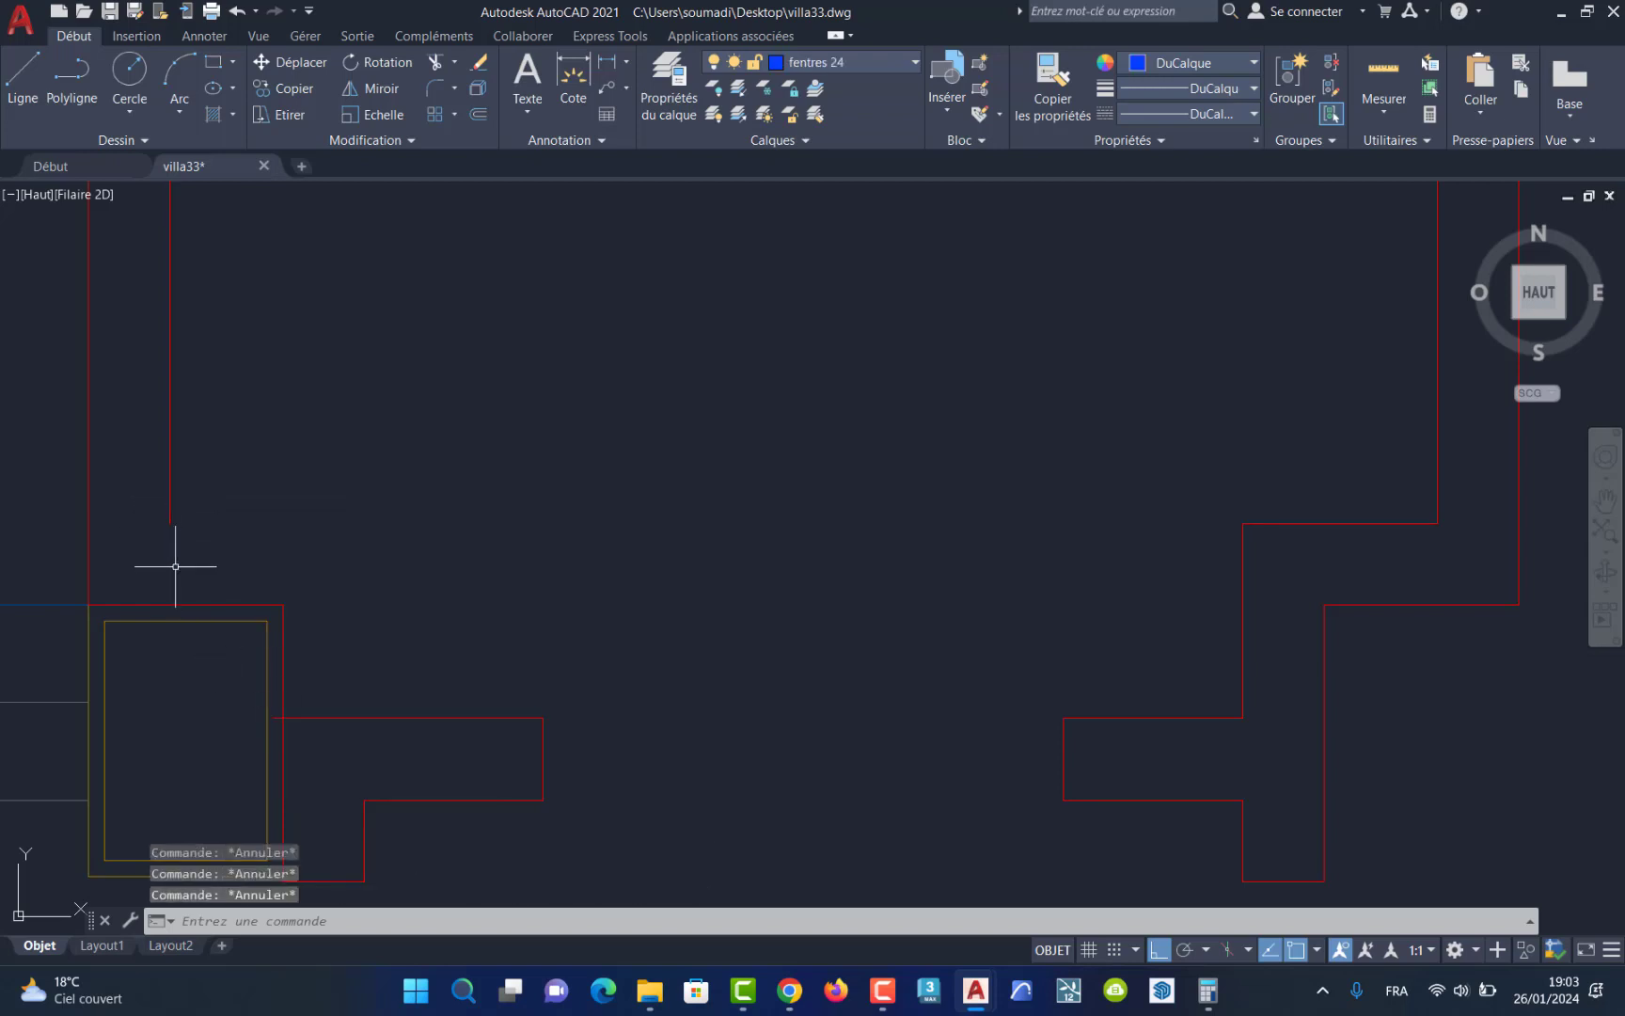
# Step: Stretch the lower end of the inner vertical wall line above the pillar down past the pillar's top edge
pyautogui.click(171, 518)
pyautogui.scroll(5, 178, 574)
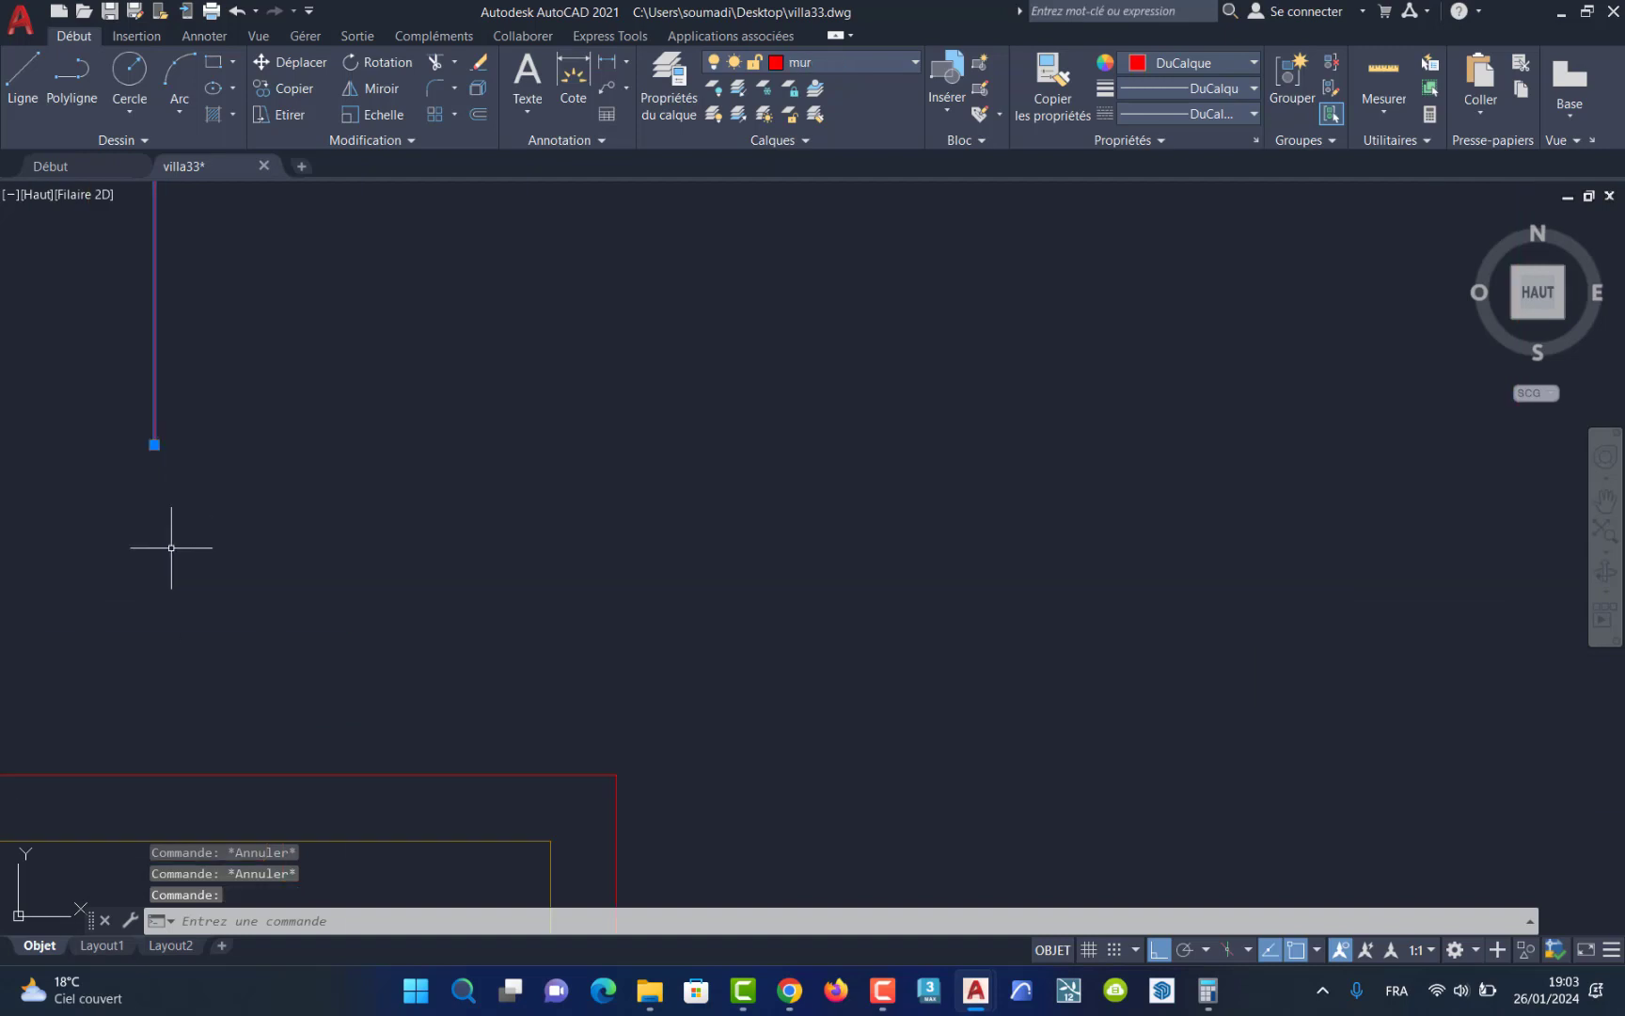
pyautogui.moveTo(154, 444)
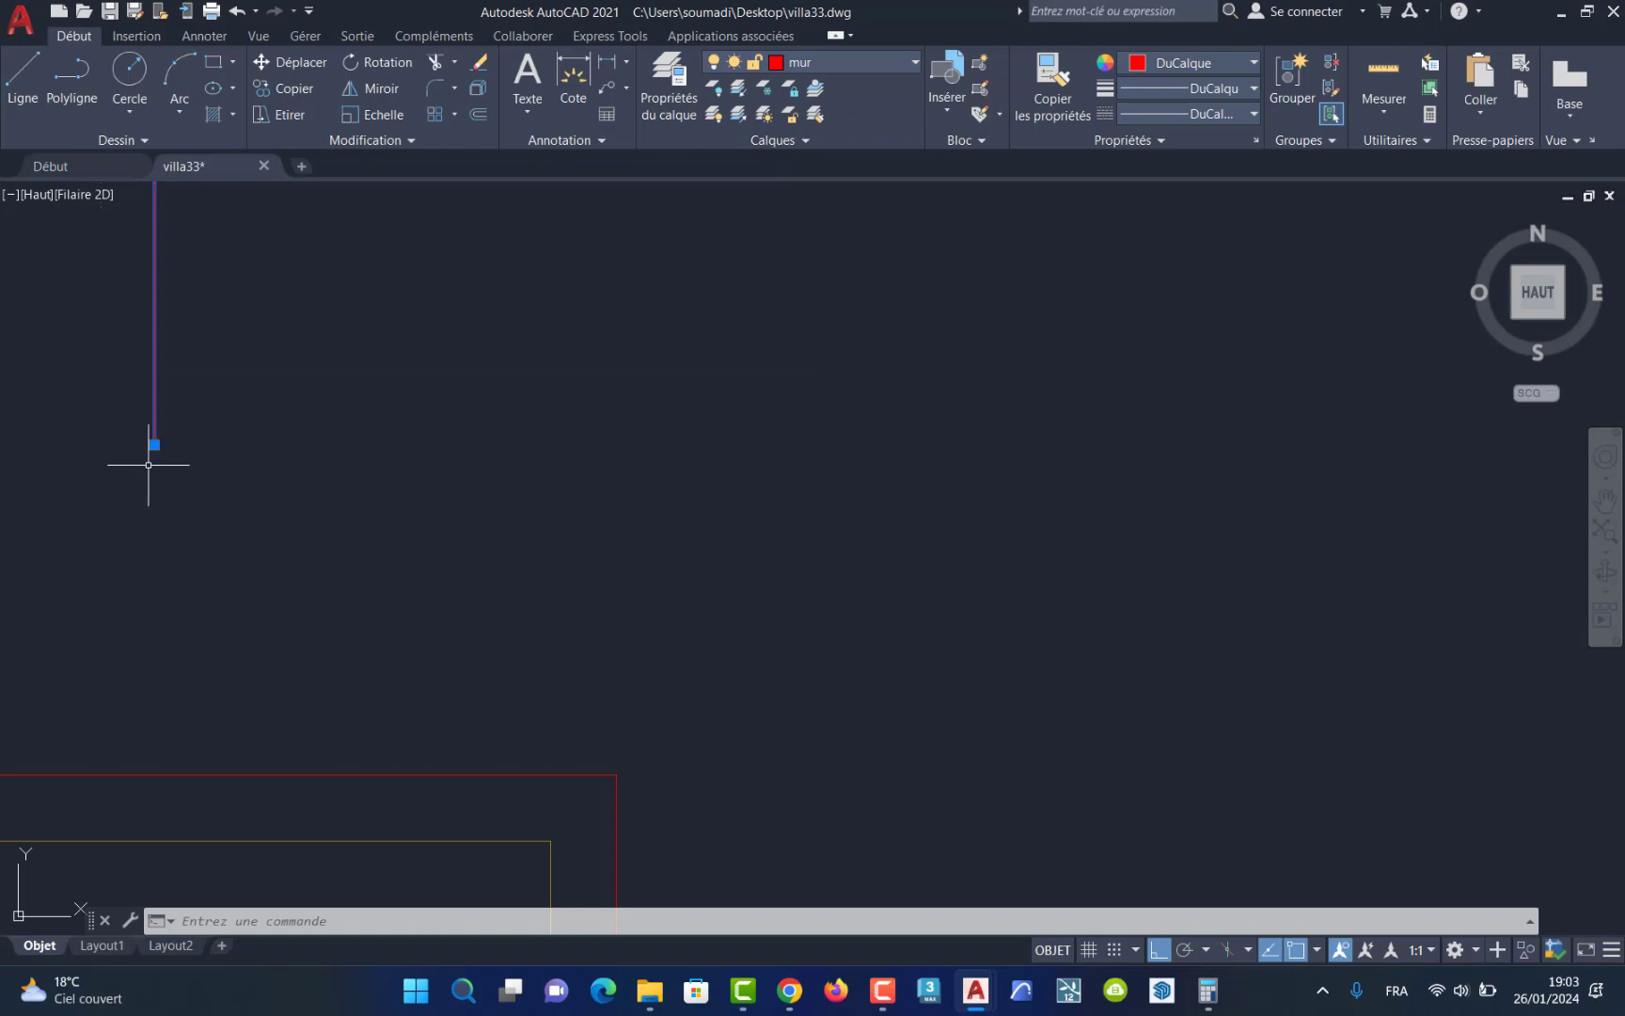
pyautogui.click(154, 444)
pyautogui.click(156, 806)
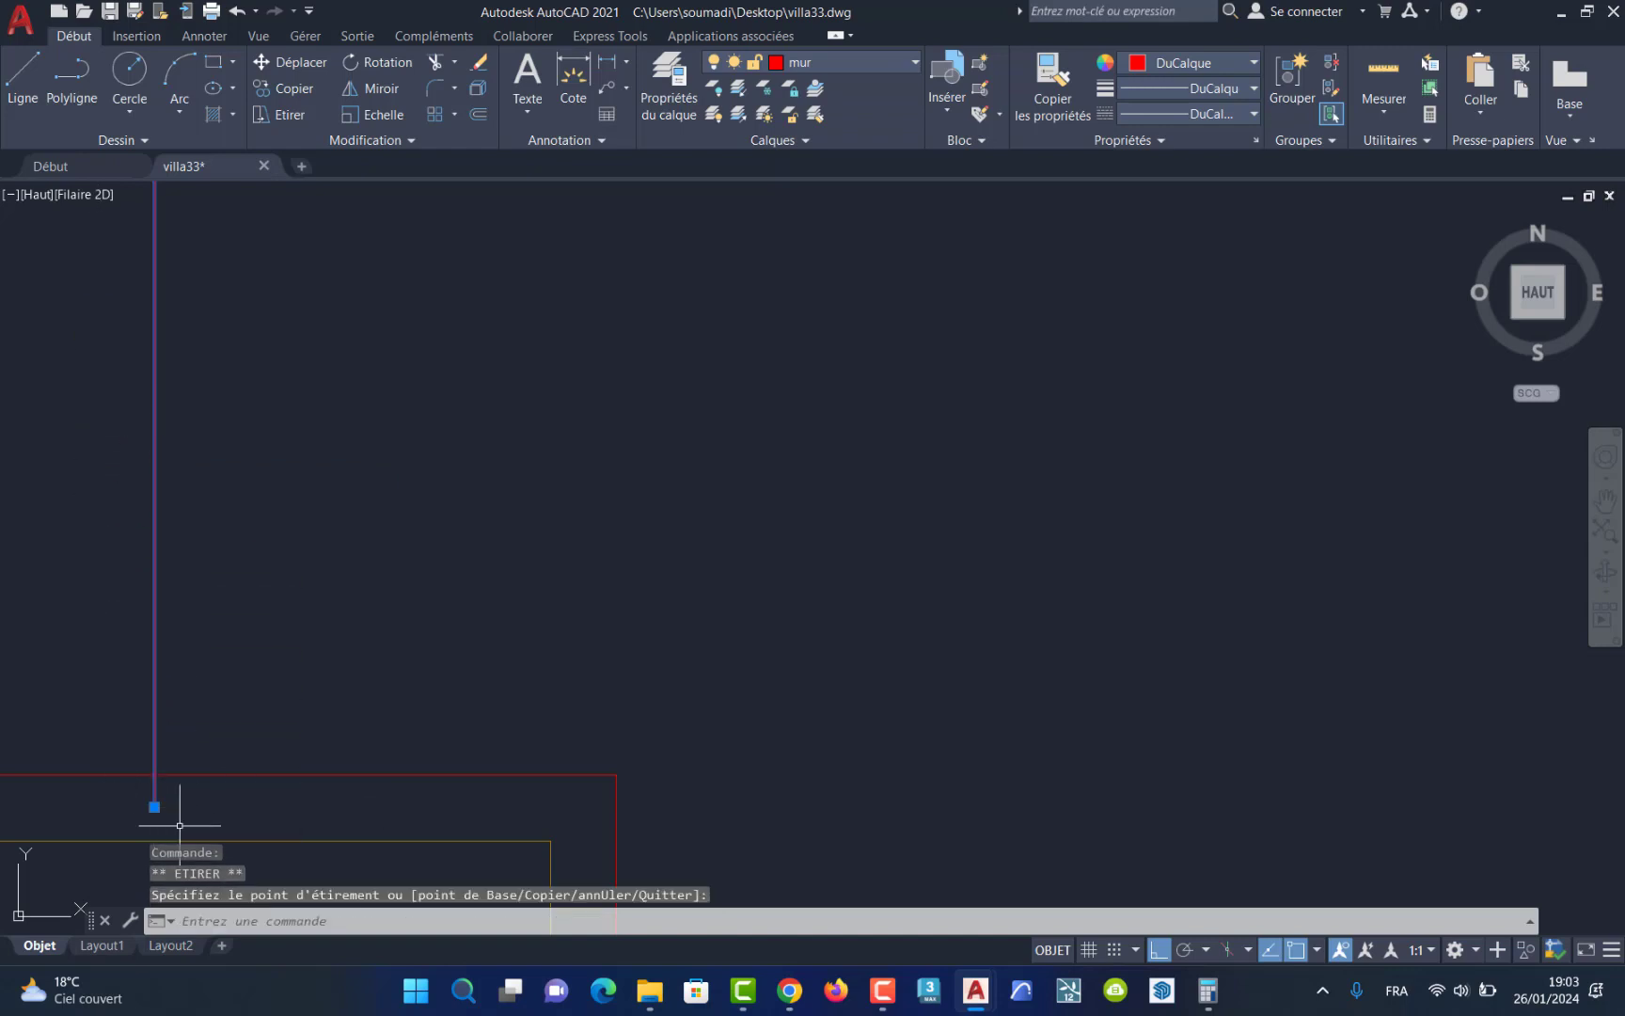
# Step: Trim the end of the vertical wall line that overshoots the pillar's top edge
pyautogui.click(434, 63)
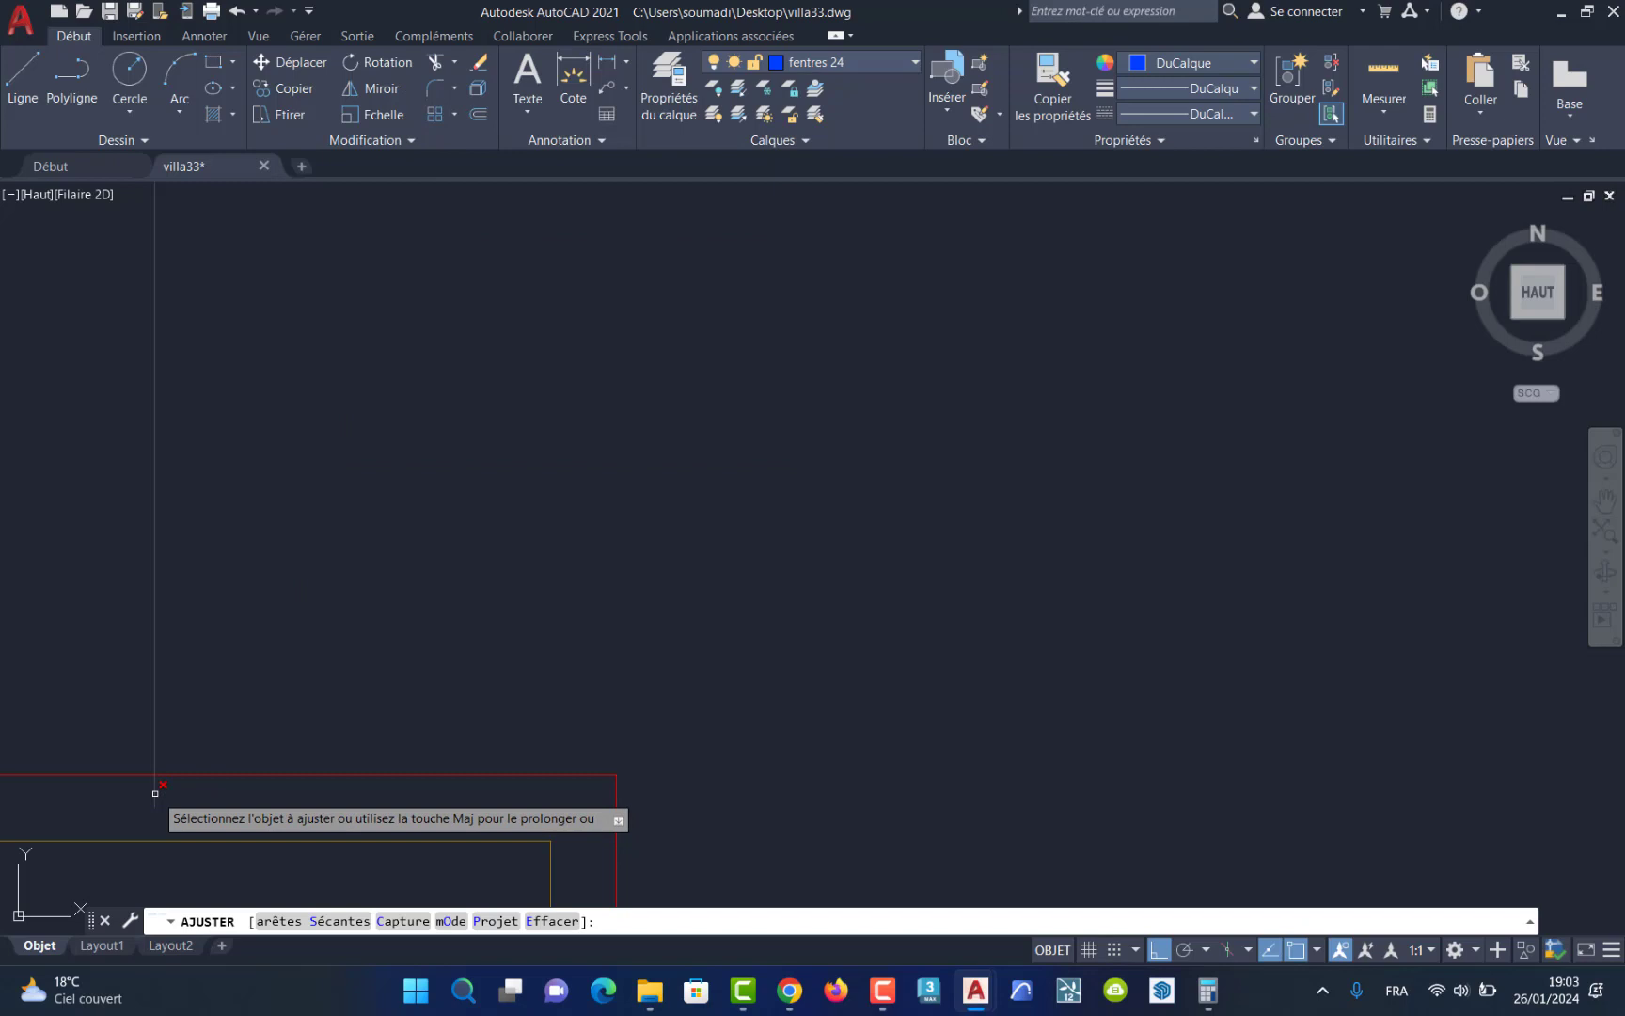
pyautogui.press('Escape')
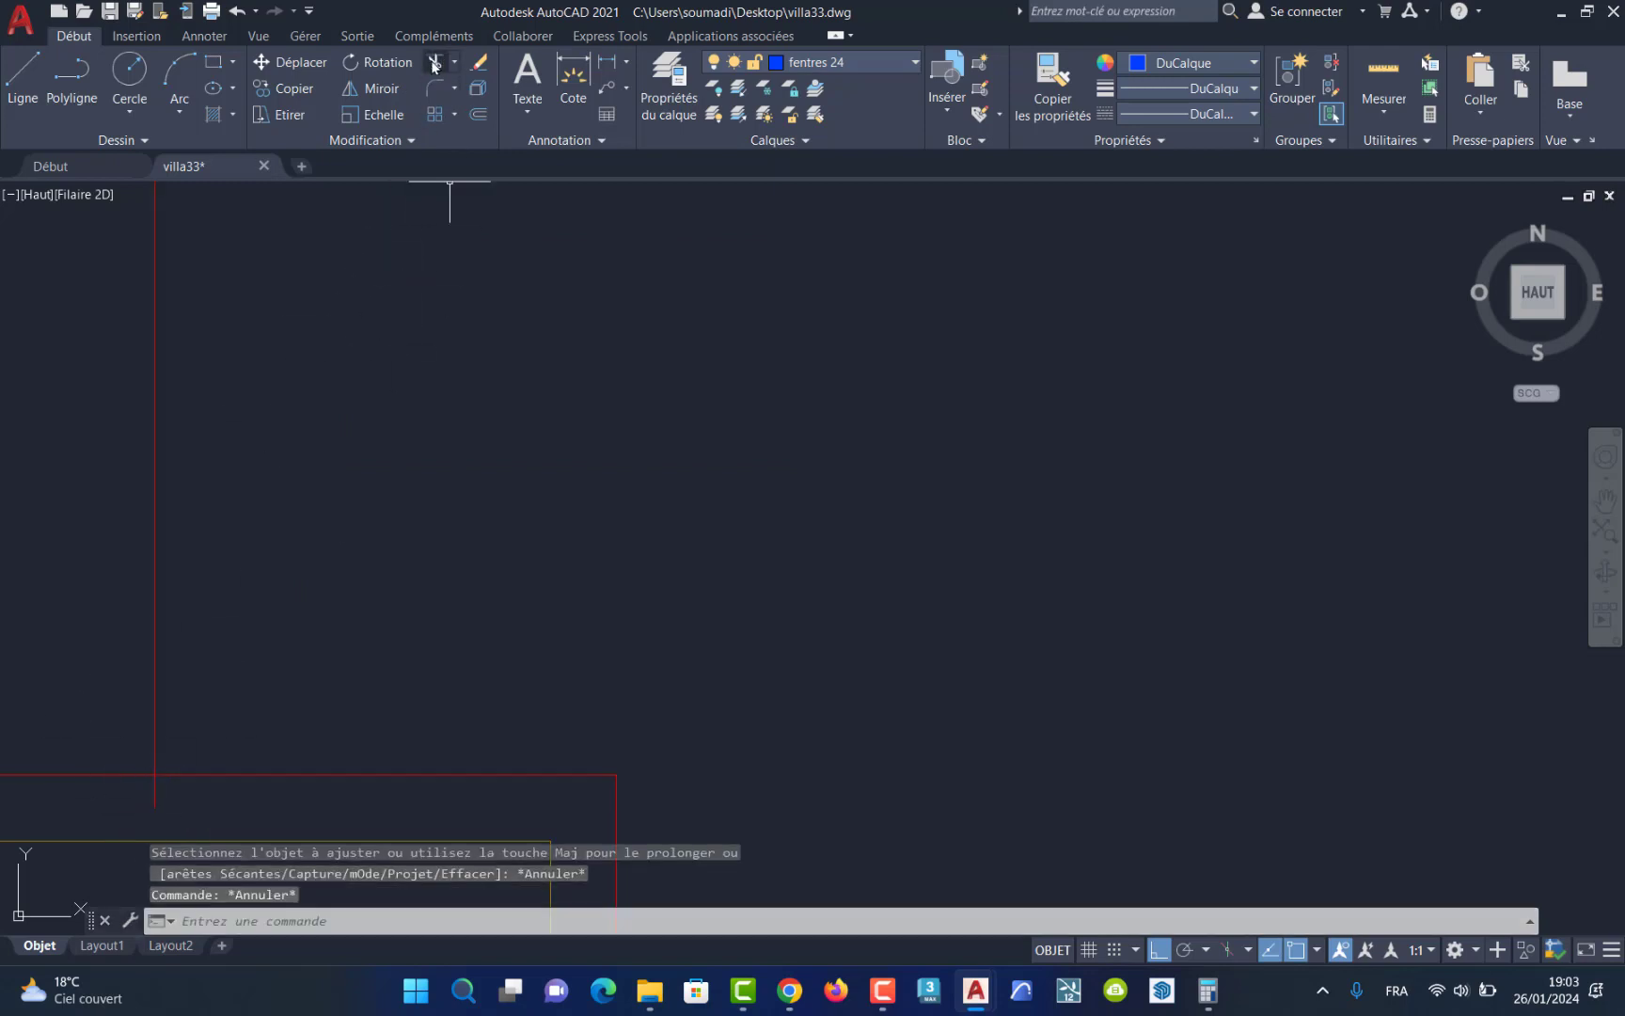
pyautogui.click(434, 62)
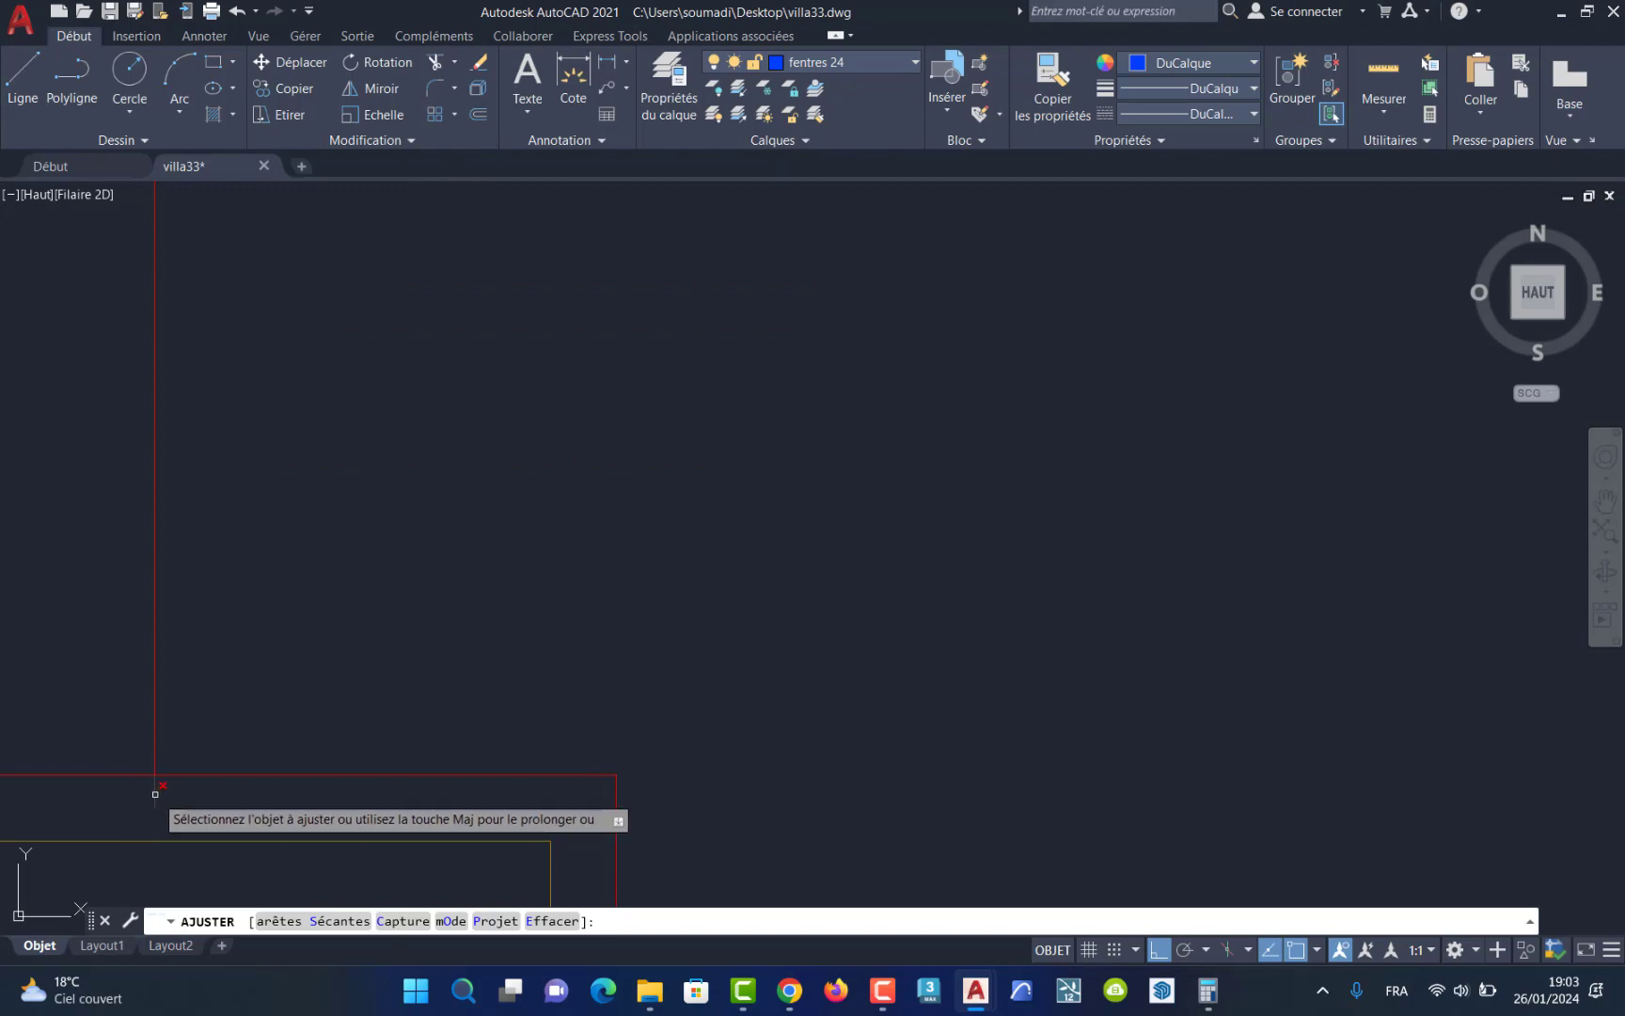
pyautogui.click(156, 794)
# Step: Trim the end of the short horizontal wall line that overshoots the pillar's right edge
pyautogui.scroll(-6, 297, 845)
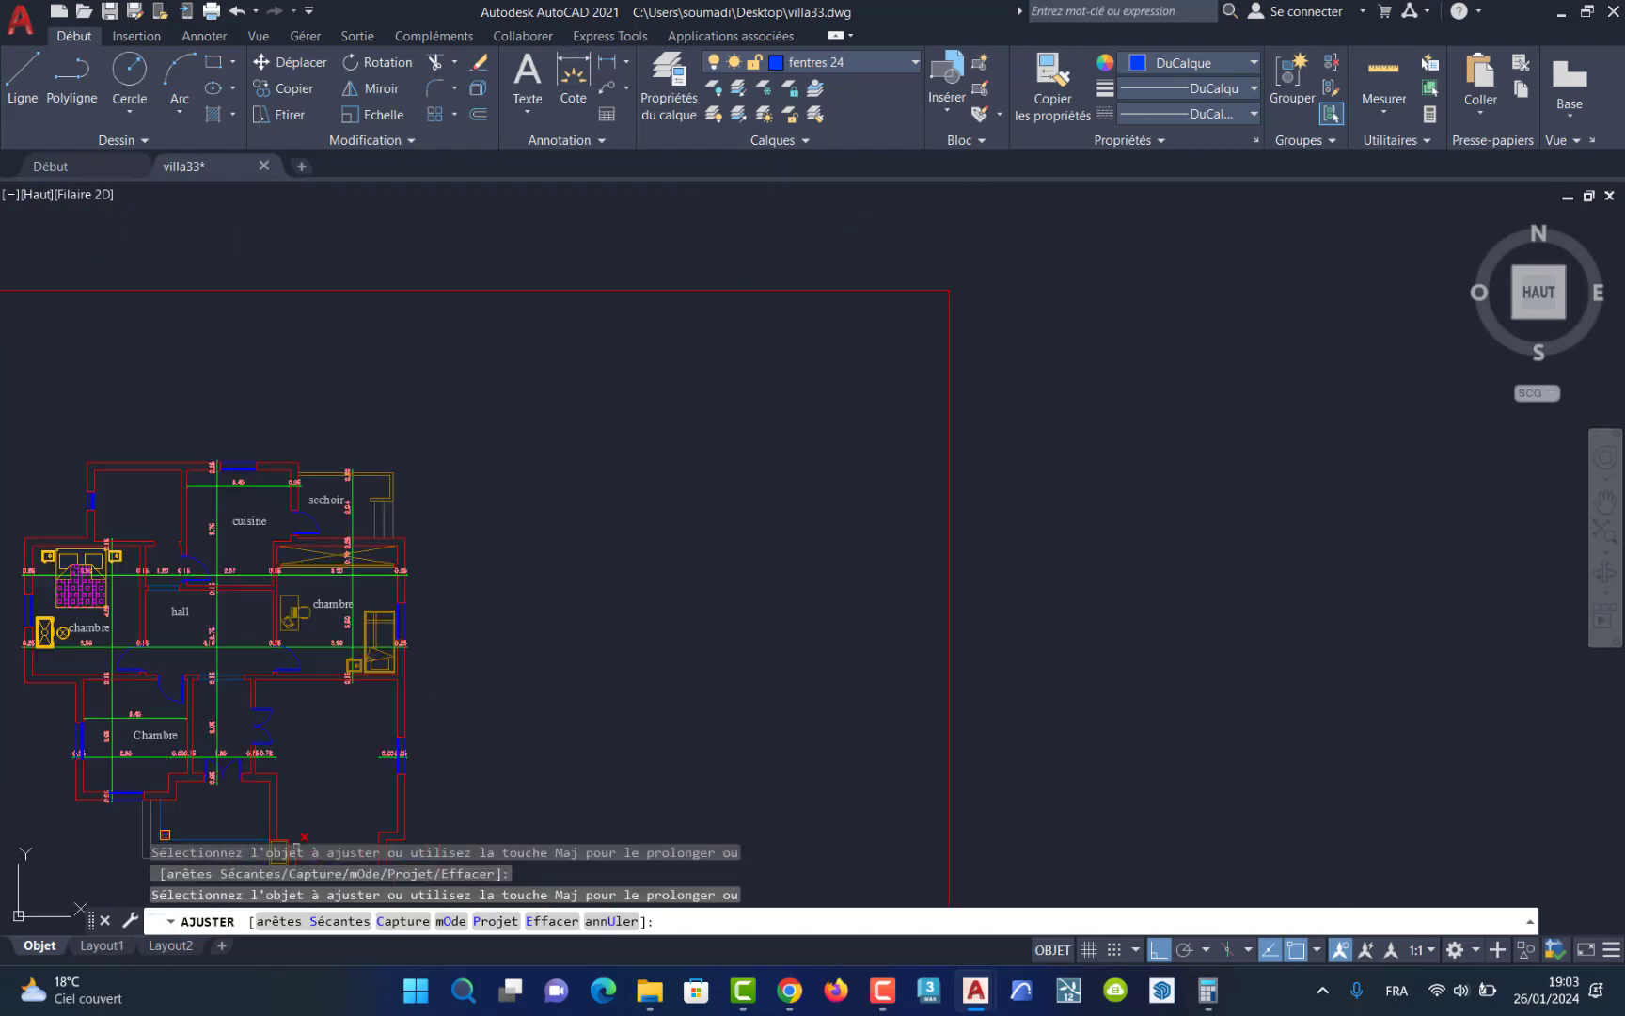
pyautogui.scroll(6, 293, 837)
pyautogui.scroll(-6, 291, 826)
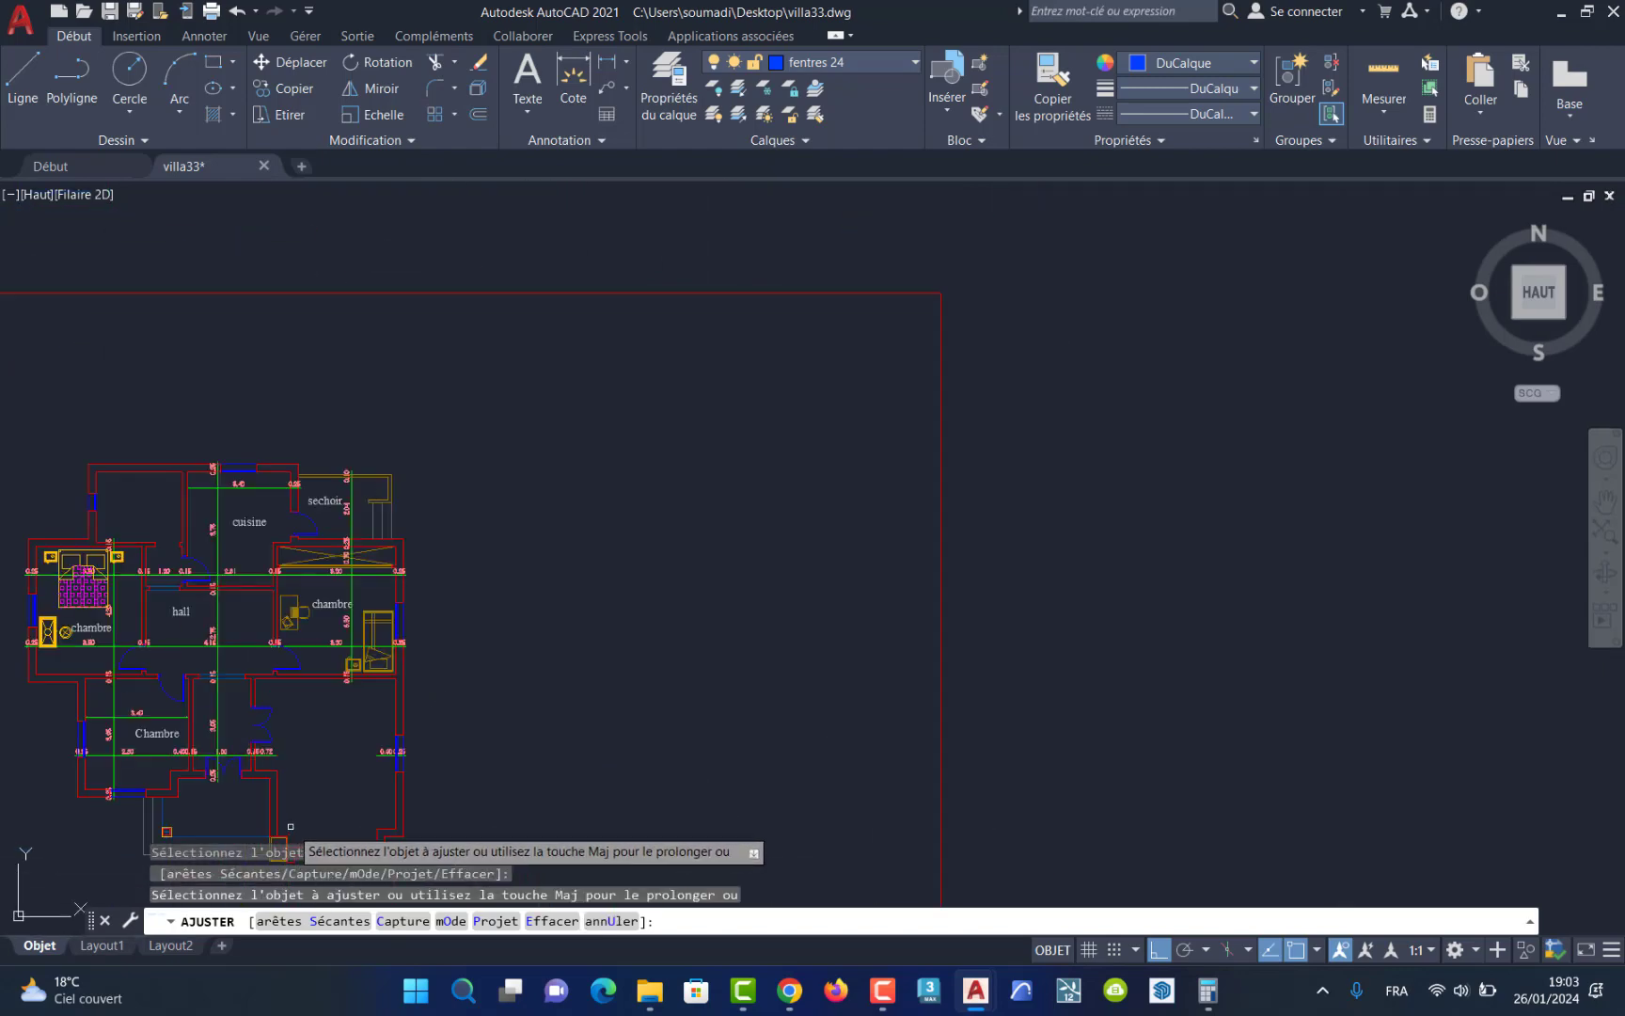
pyautogui.scroll(-2, 290, 826)
pyautogui.scroll(10, 244, 780)
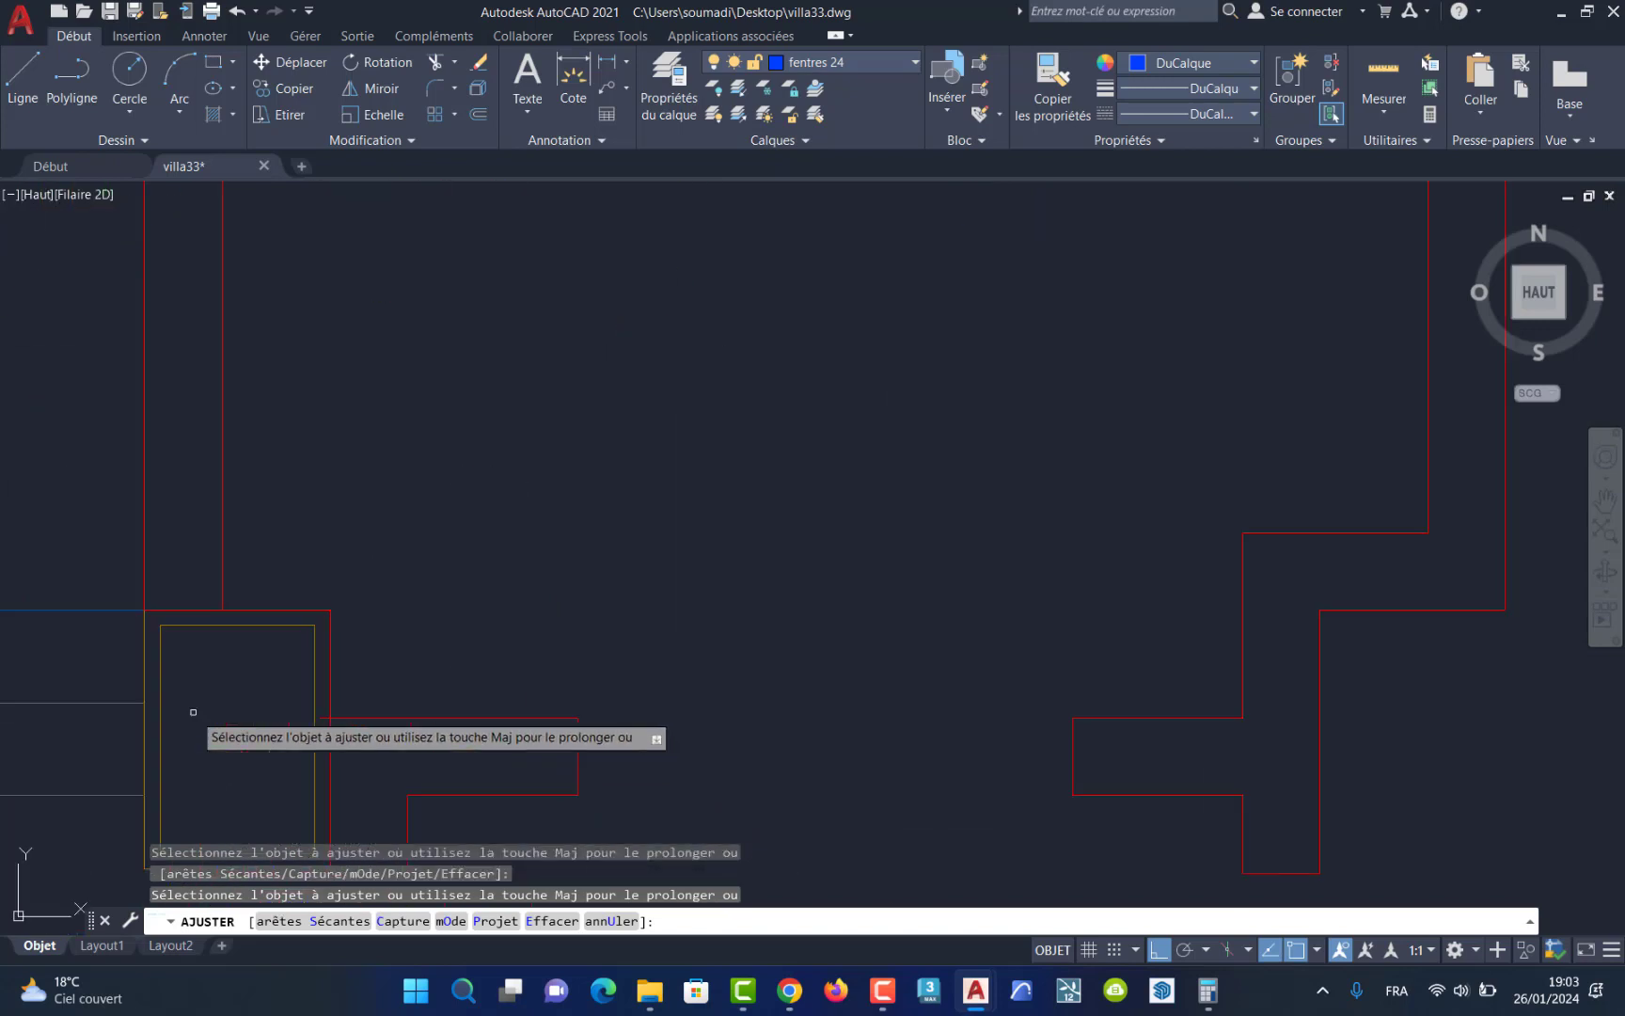
pyautogui.scroll(4, 234, 738)
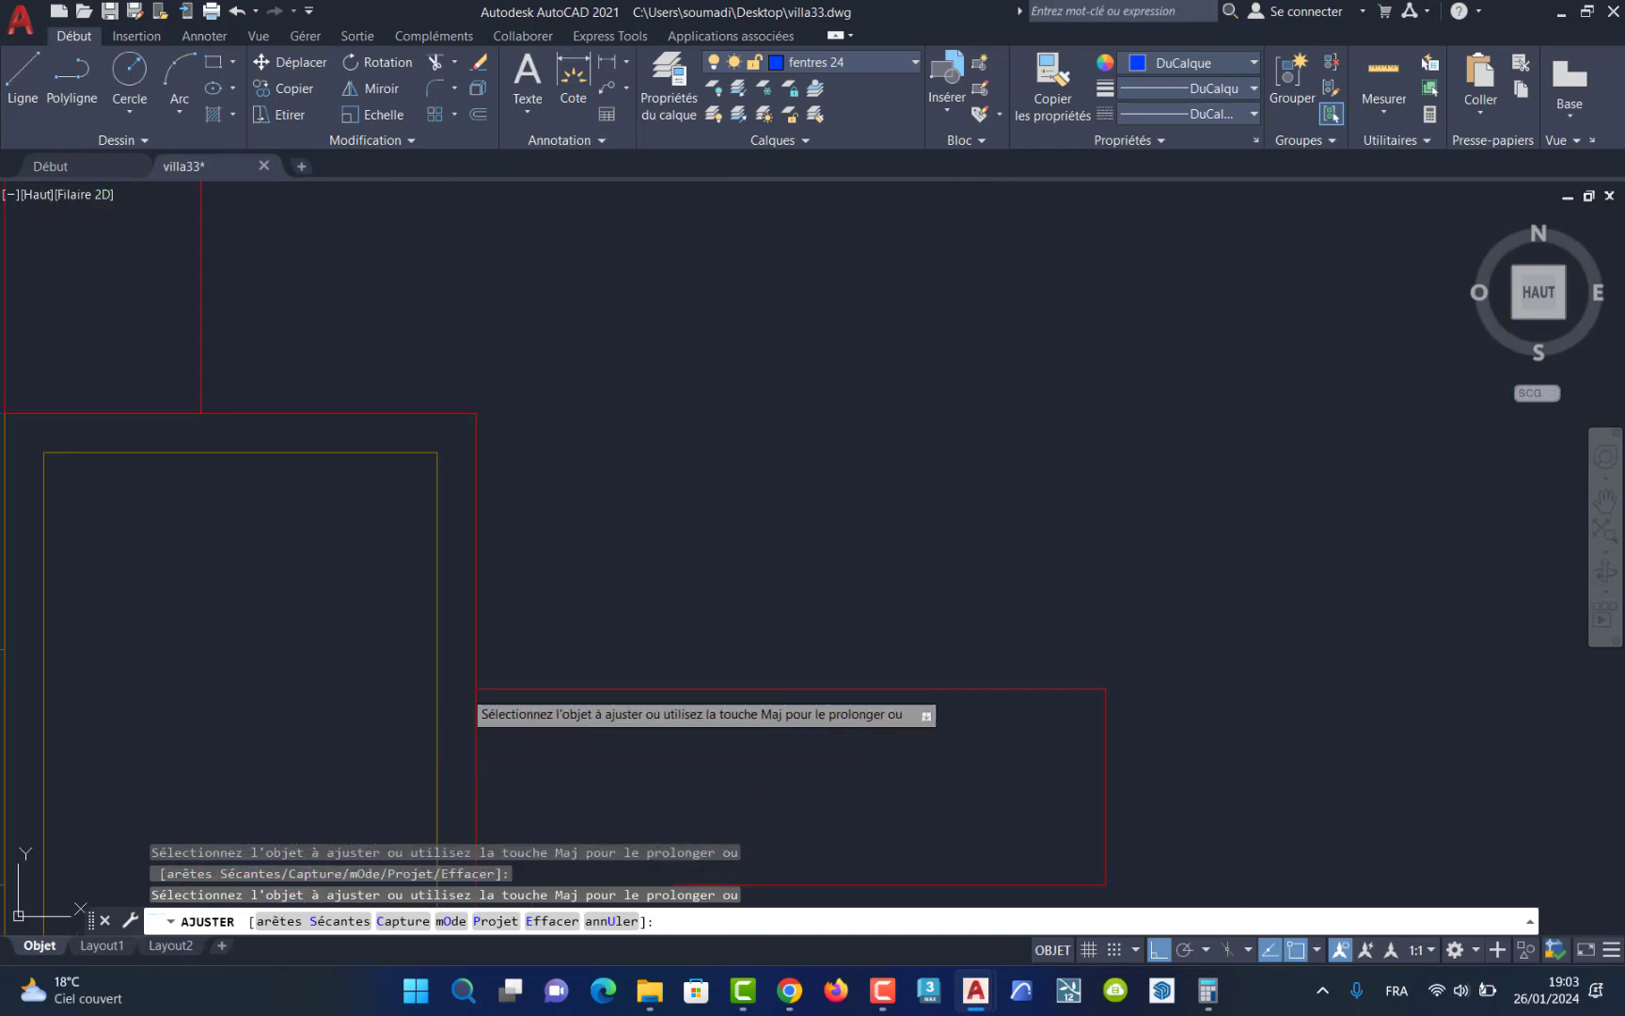
pyautogui.click(463, 690)
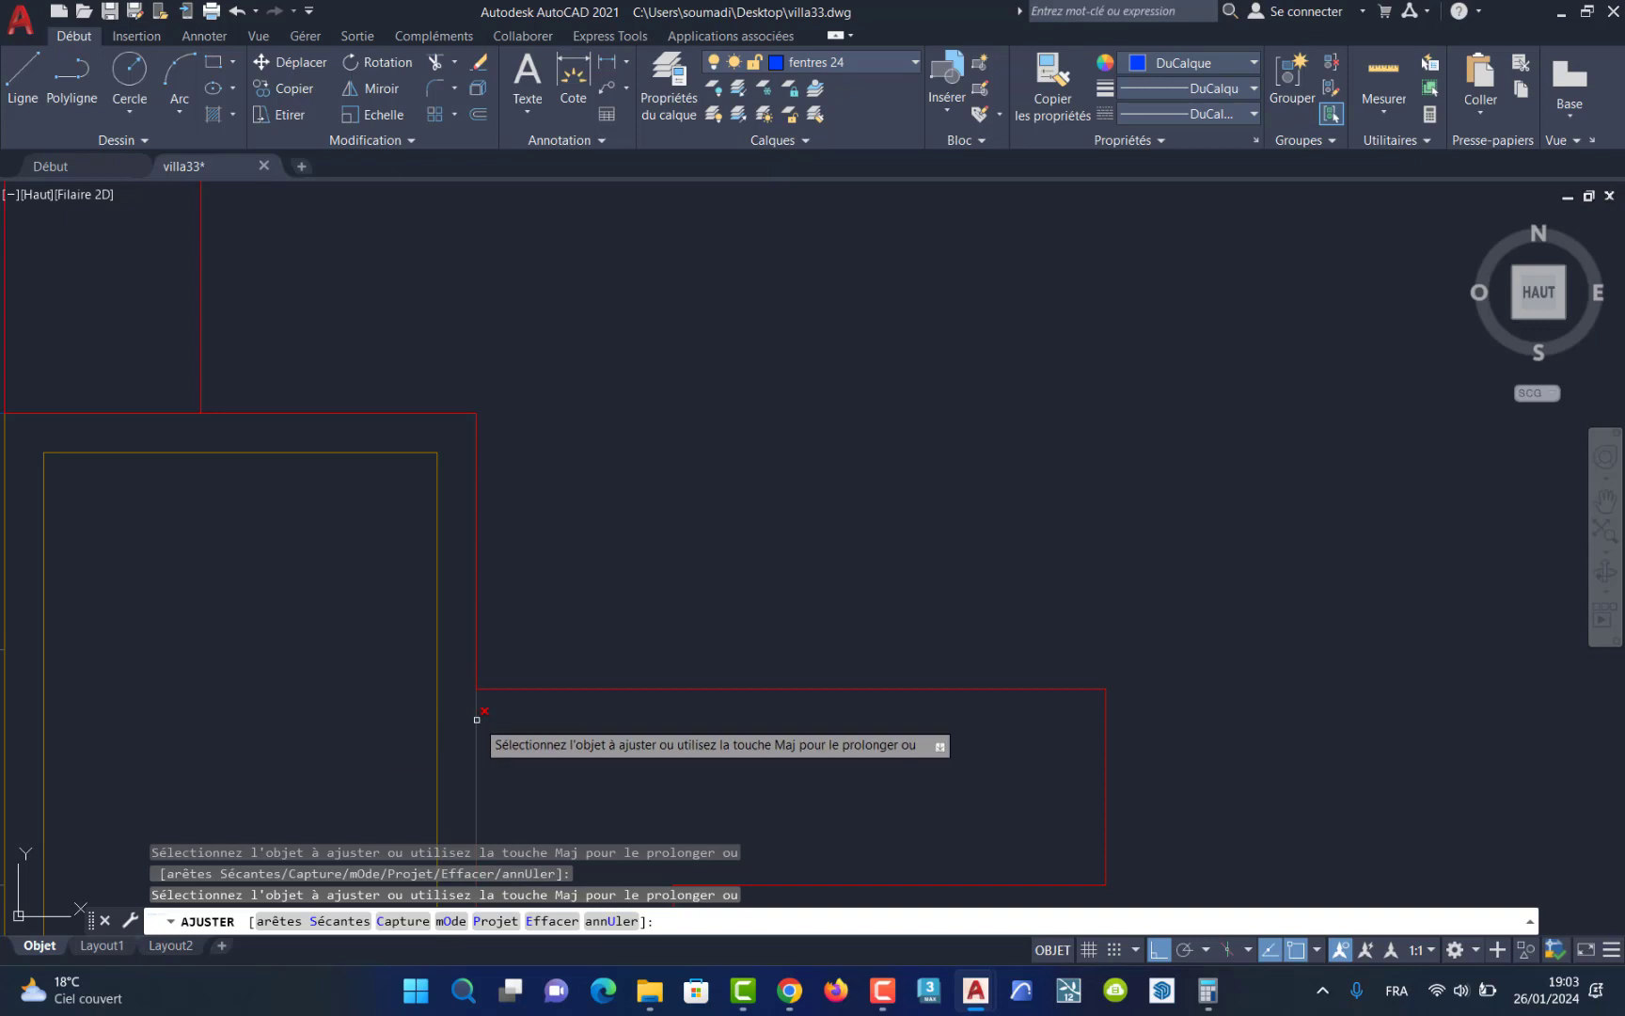
pyautogui.scroll(-3, 487, 767)
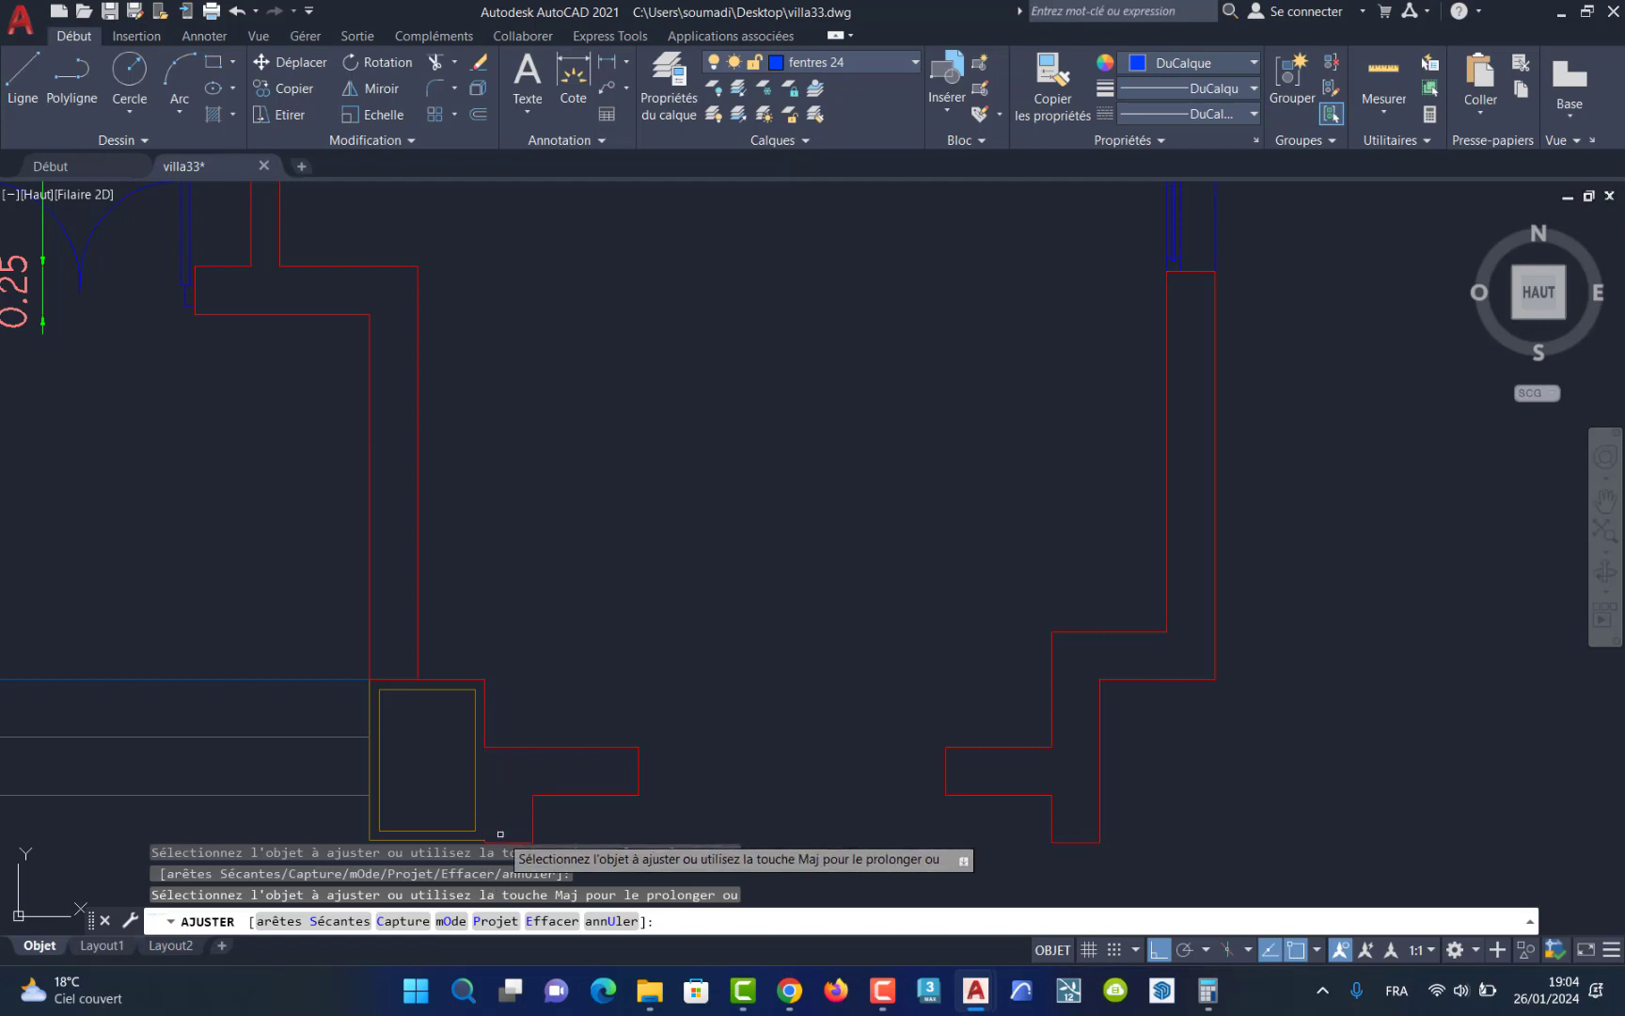
pyautogui.scroll(6, 499, 833)
pyautogui.scroll(-10, 521, 735)
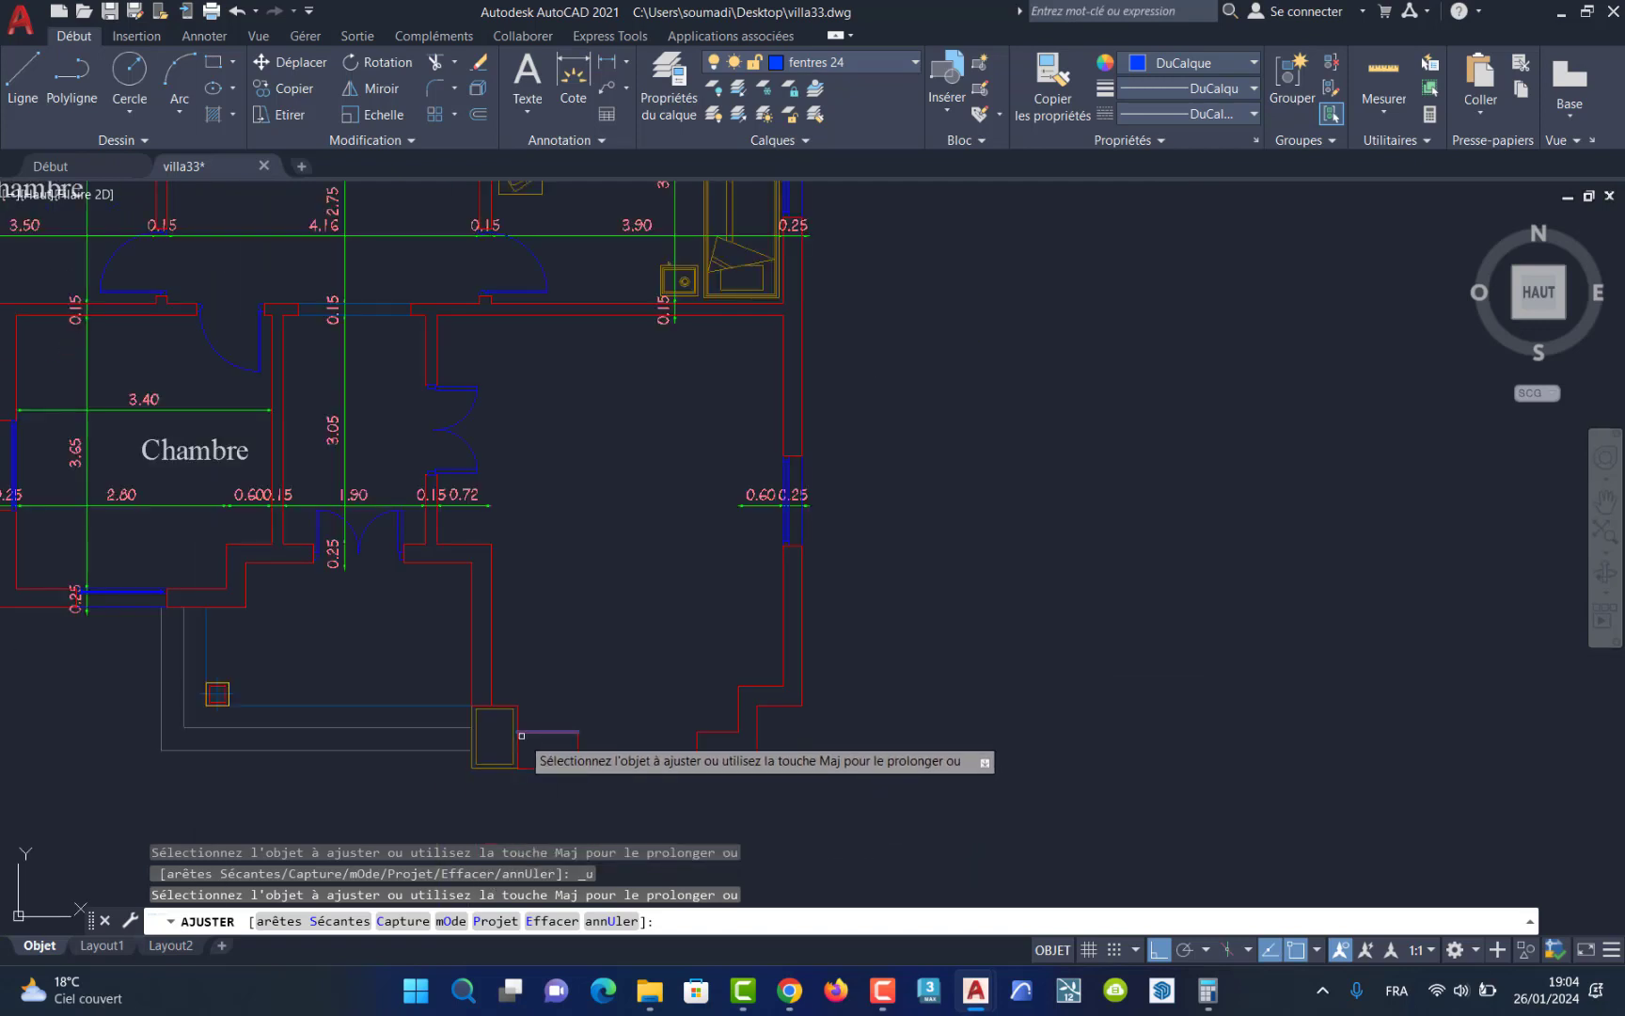
pyautogui.press('Escape')
# Step: Measure the width of the opening between the two facing wall ends beside the pillar
pyautogui.scroll(4, 685, 759)
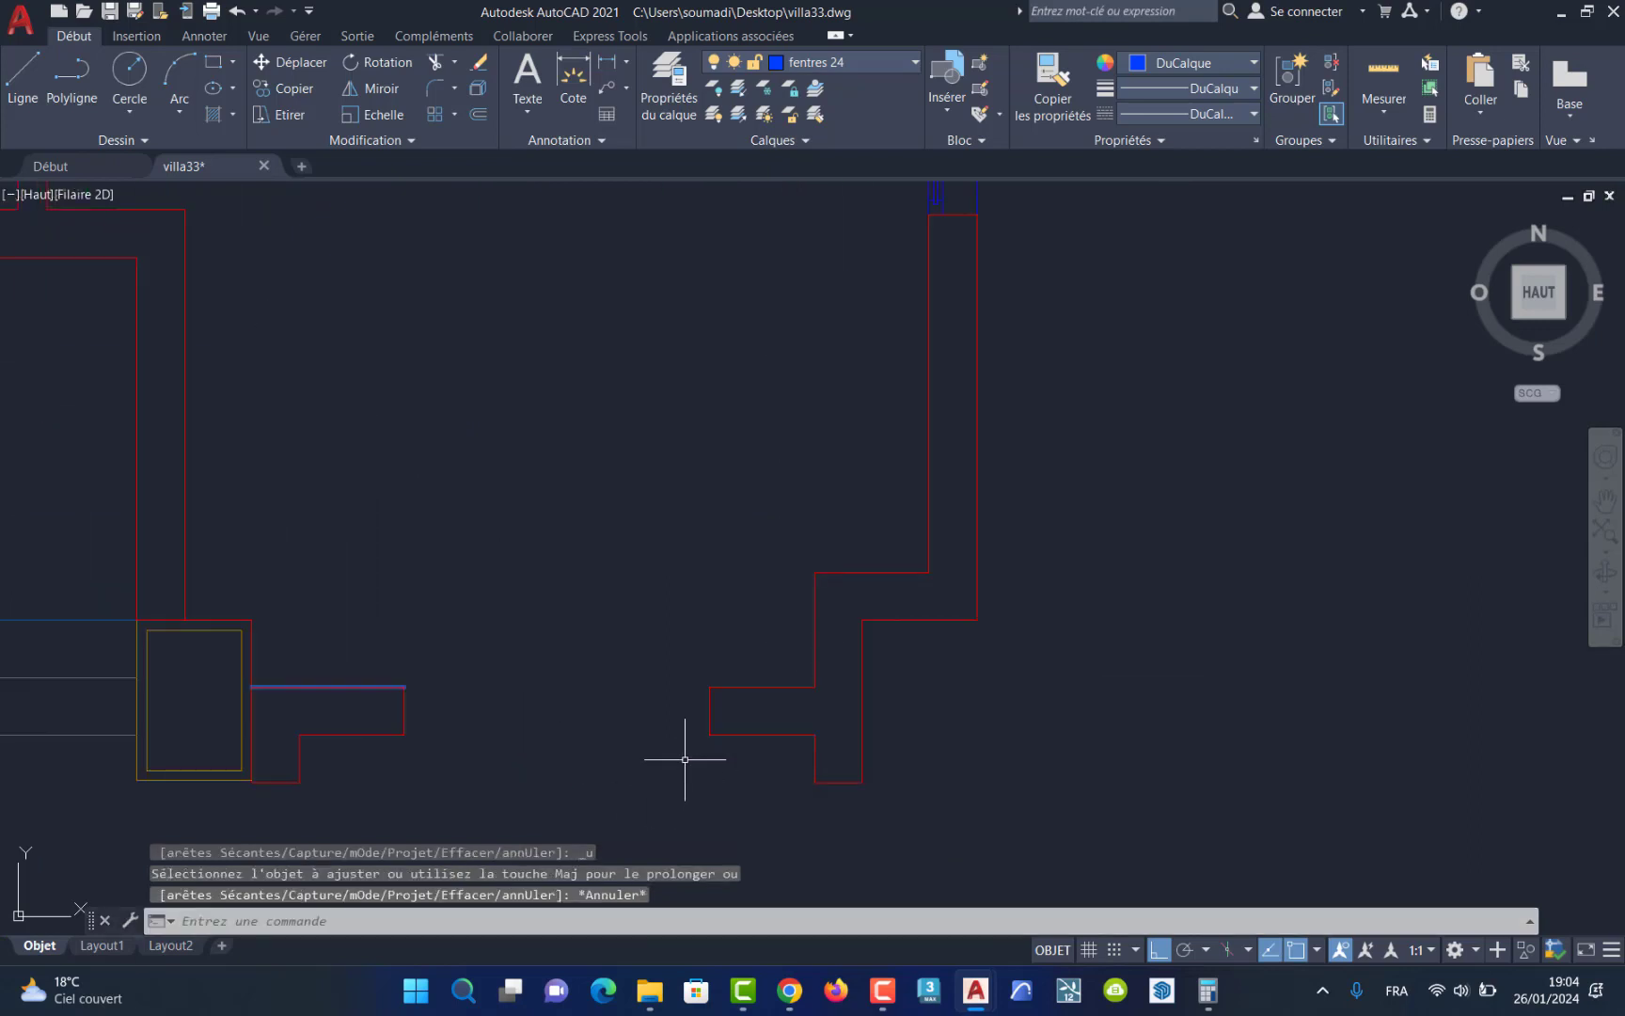
pyautogui.scroll(4, 685, 759)
pyautogui.scroll(-4, 682, 756)
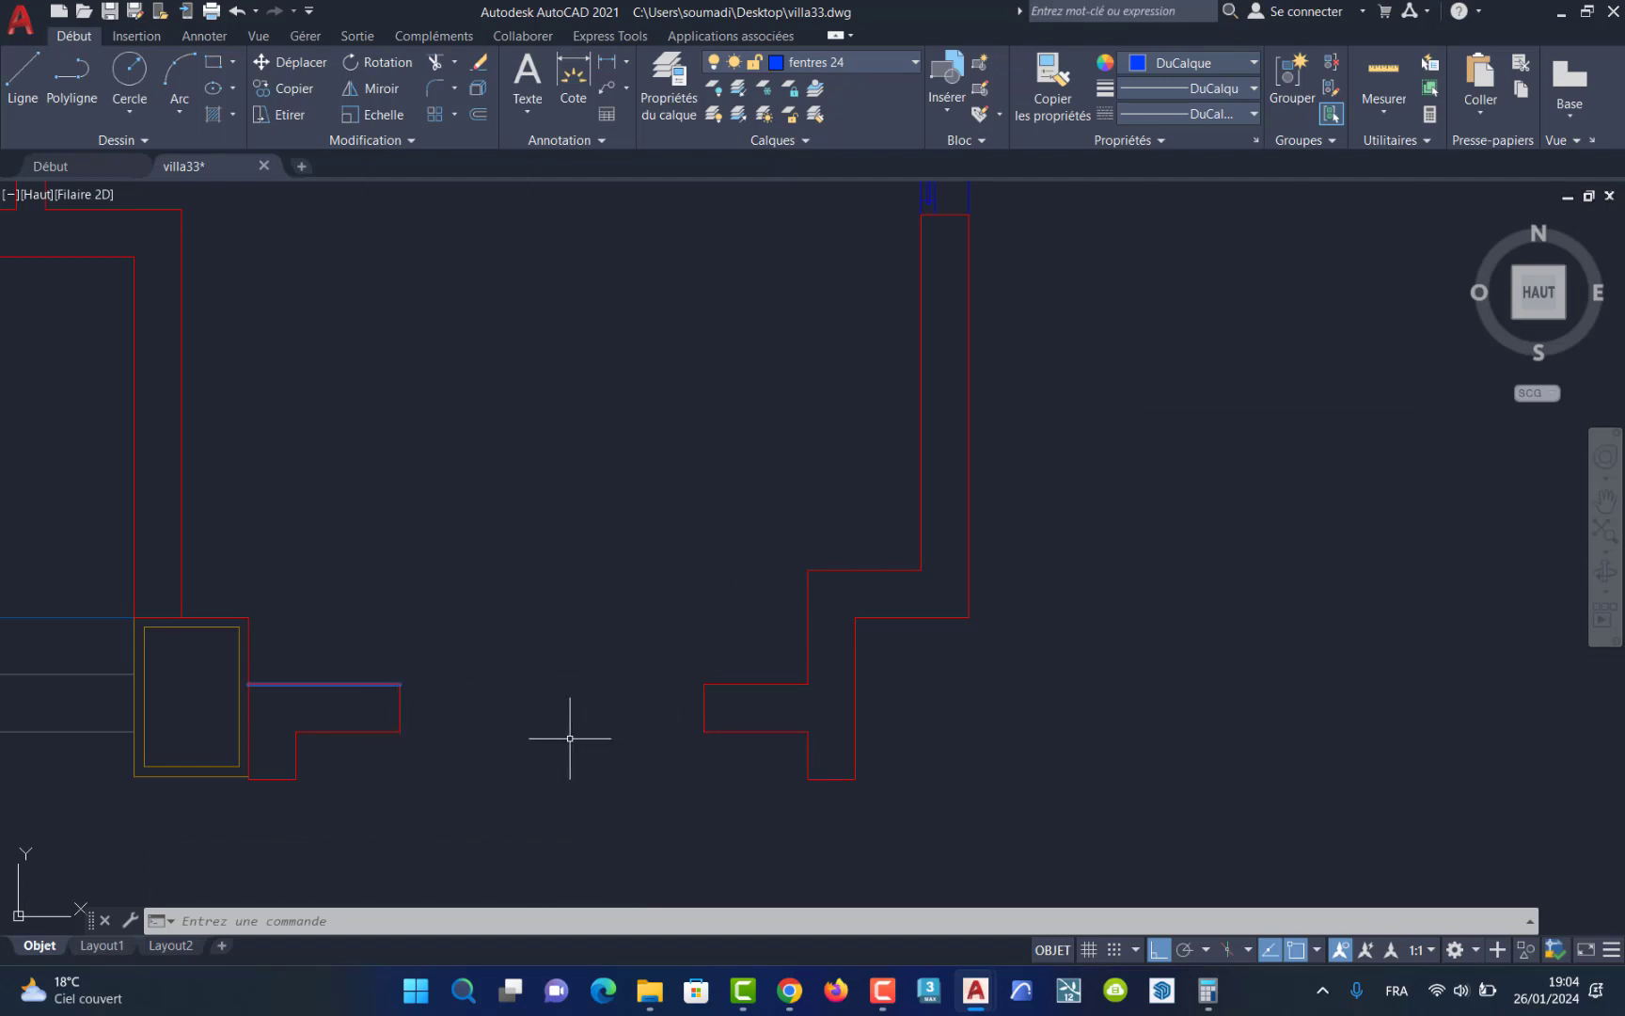
pyautogui.click(1385, 111)
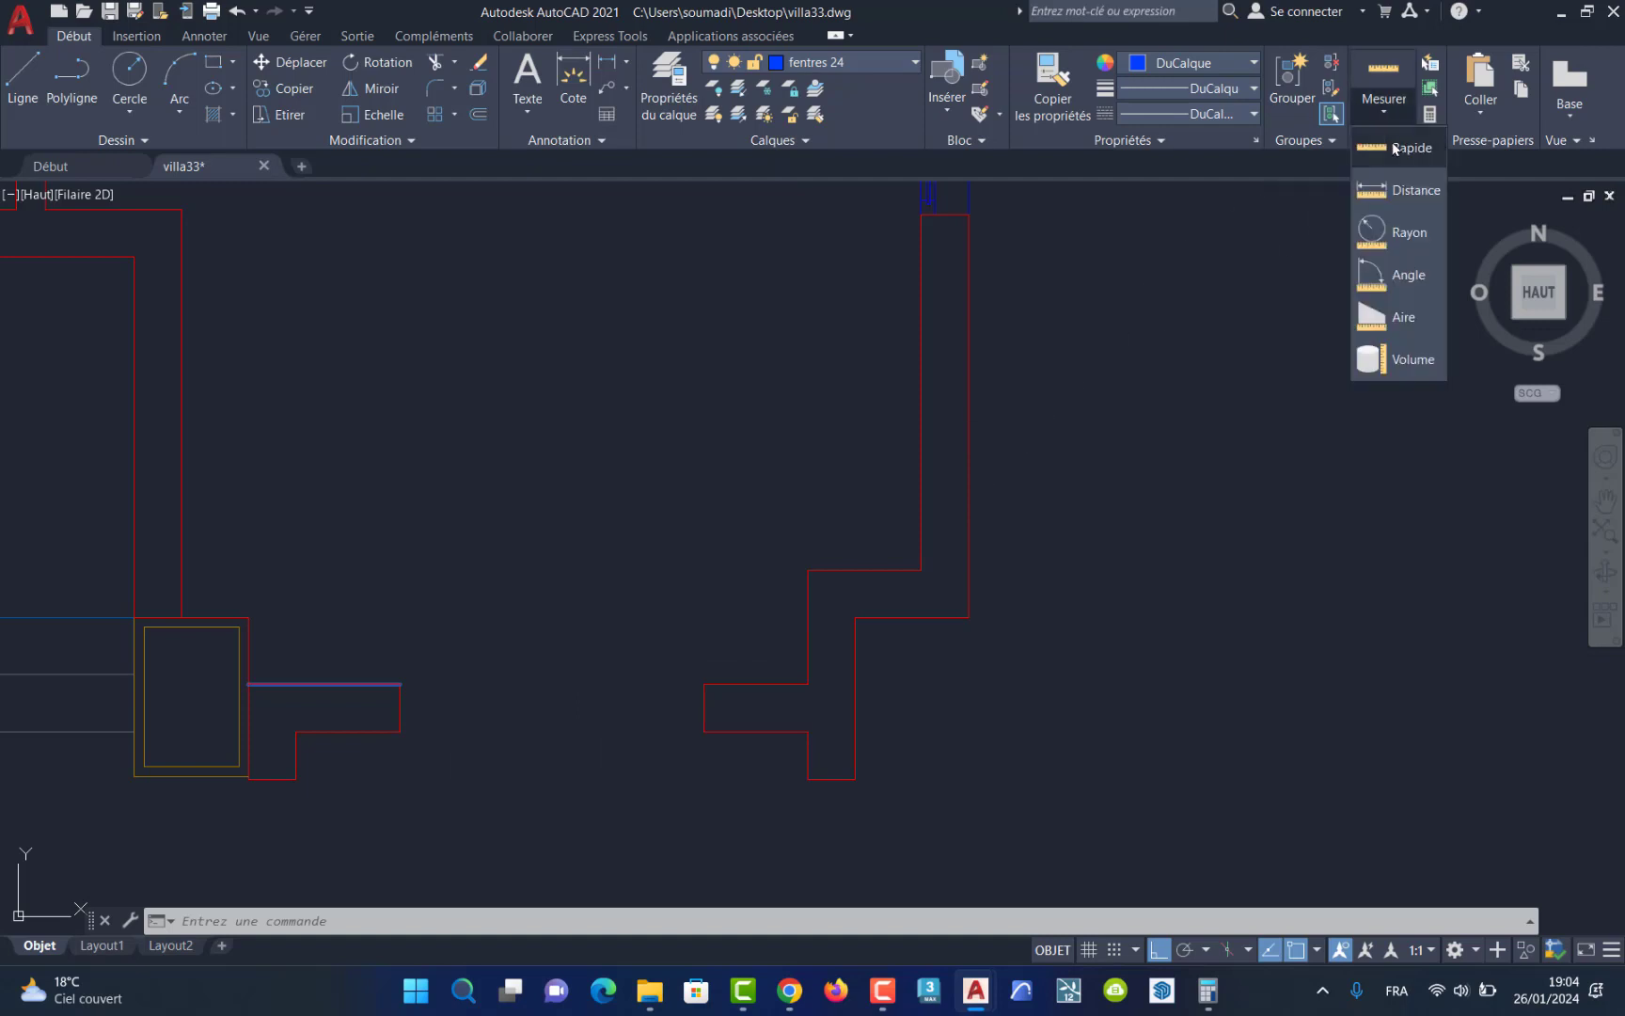
pyautogui.click(1395, 192)
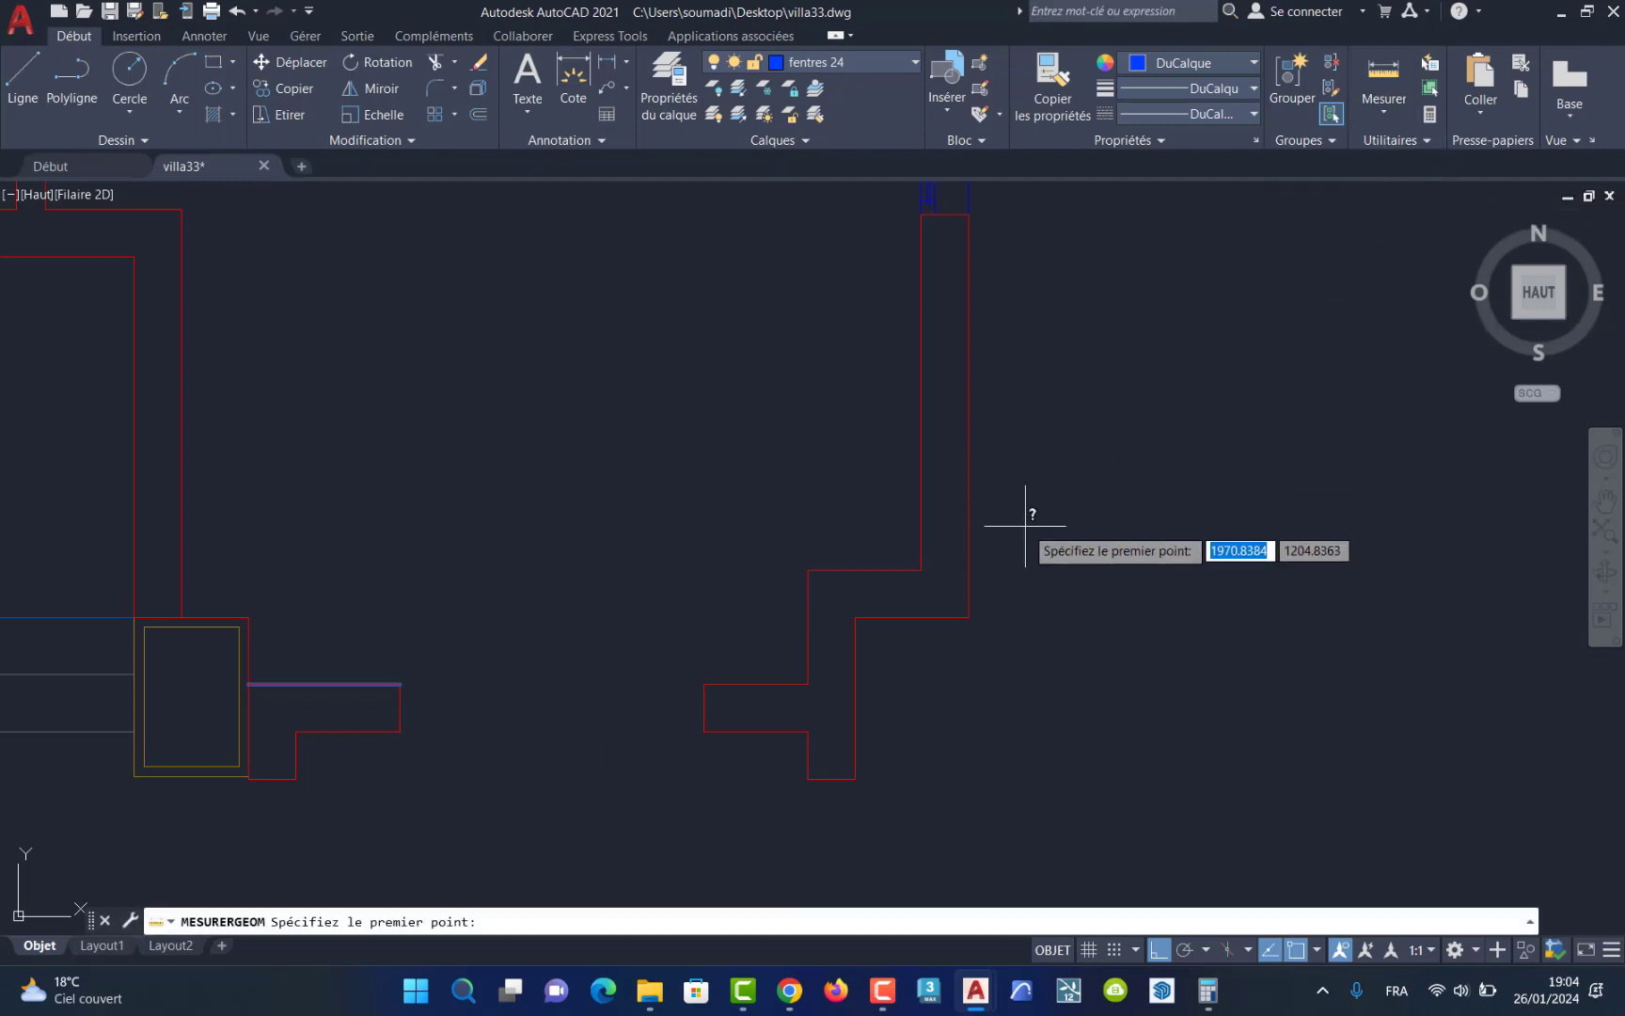
pyautogui.click(704, 684)
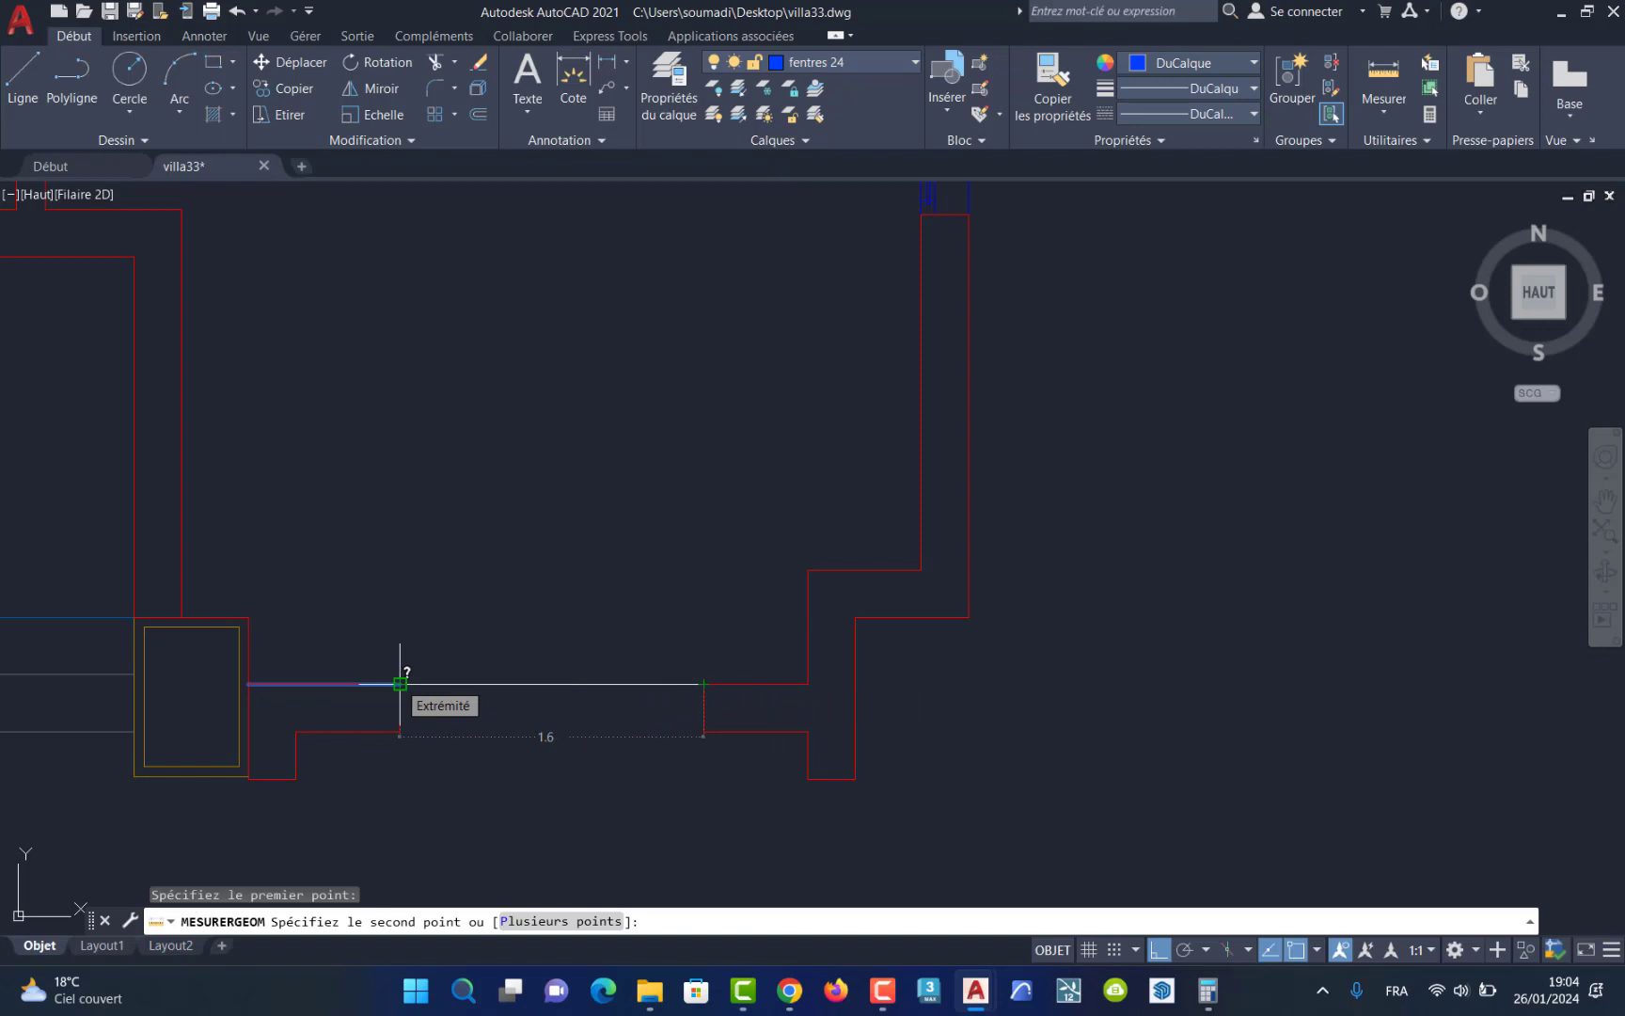
pyautogui.press('Escape')
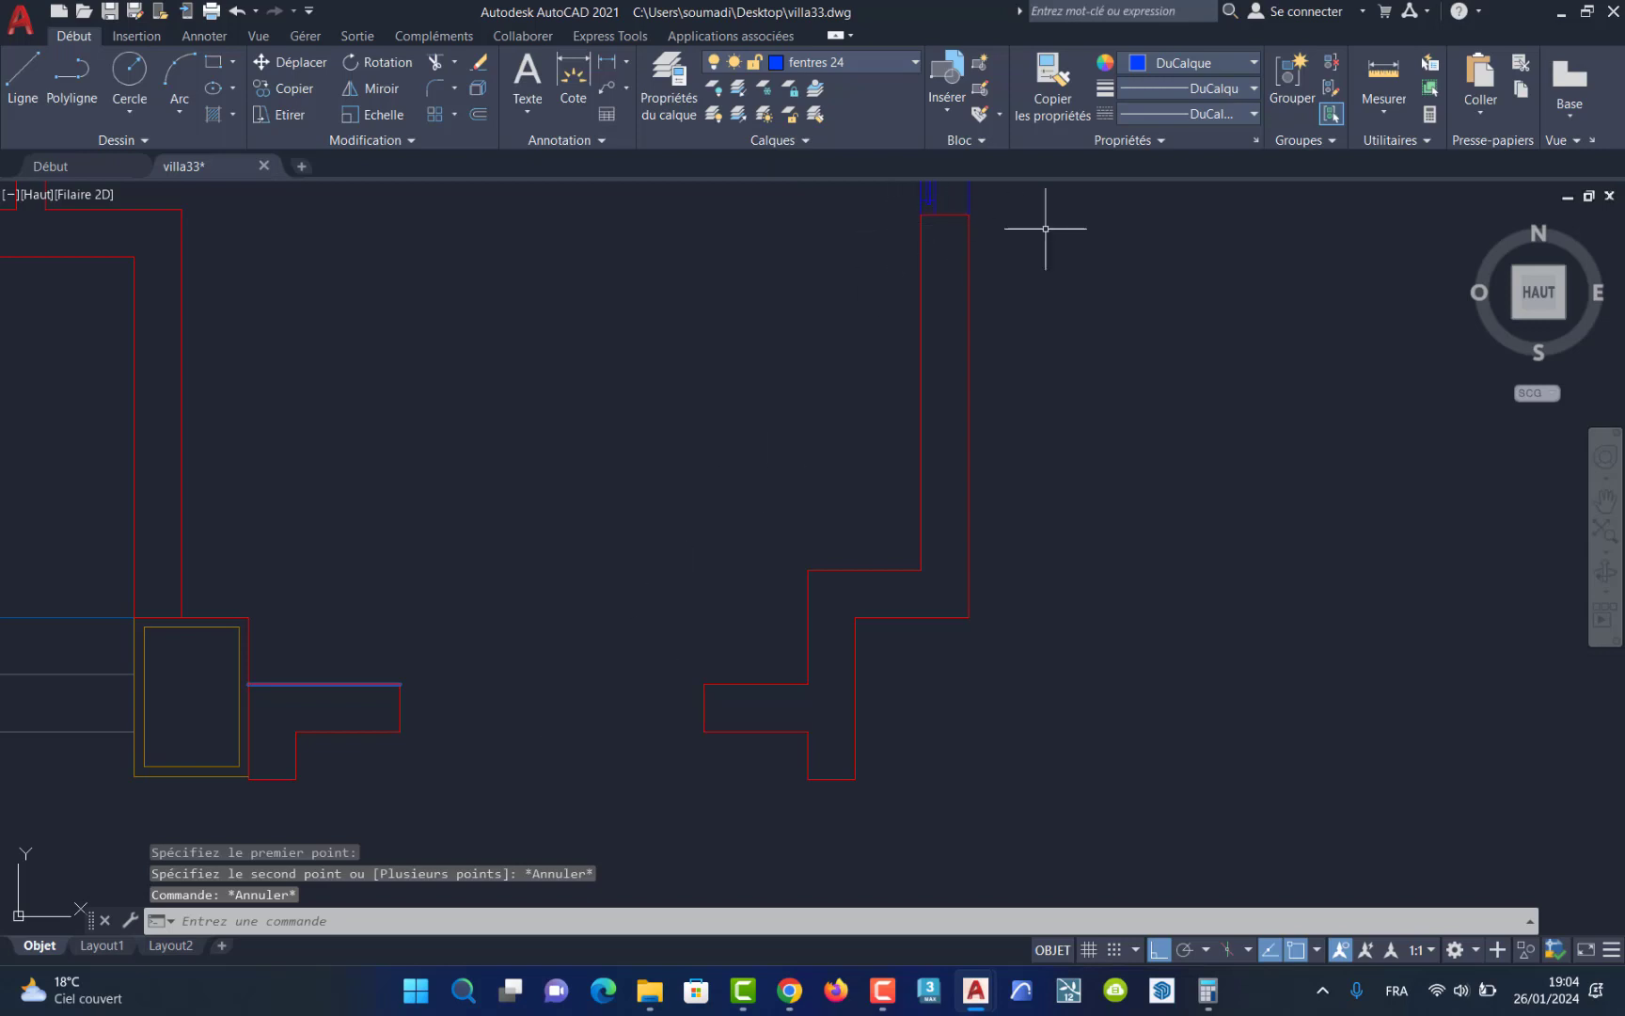
pyautogui.click(232, 63)
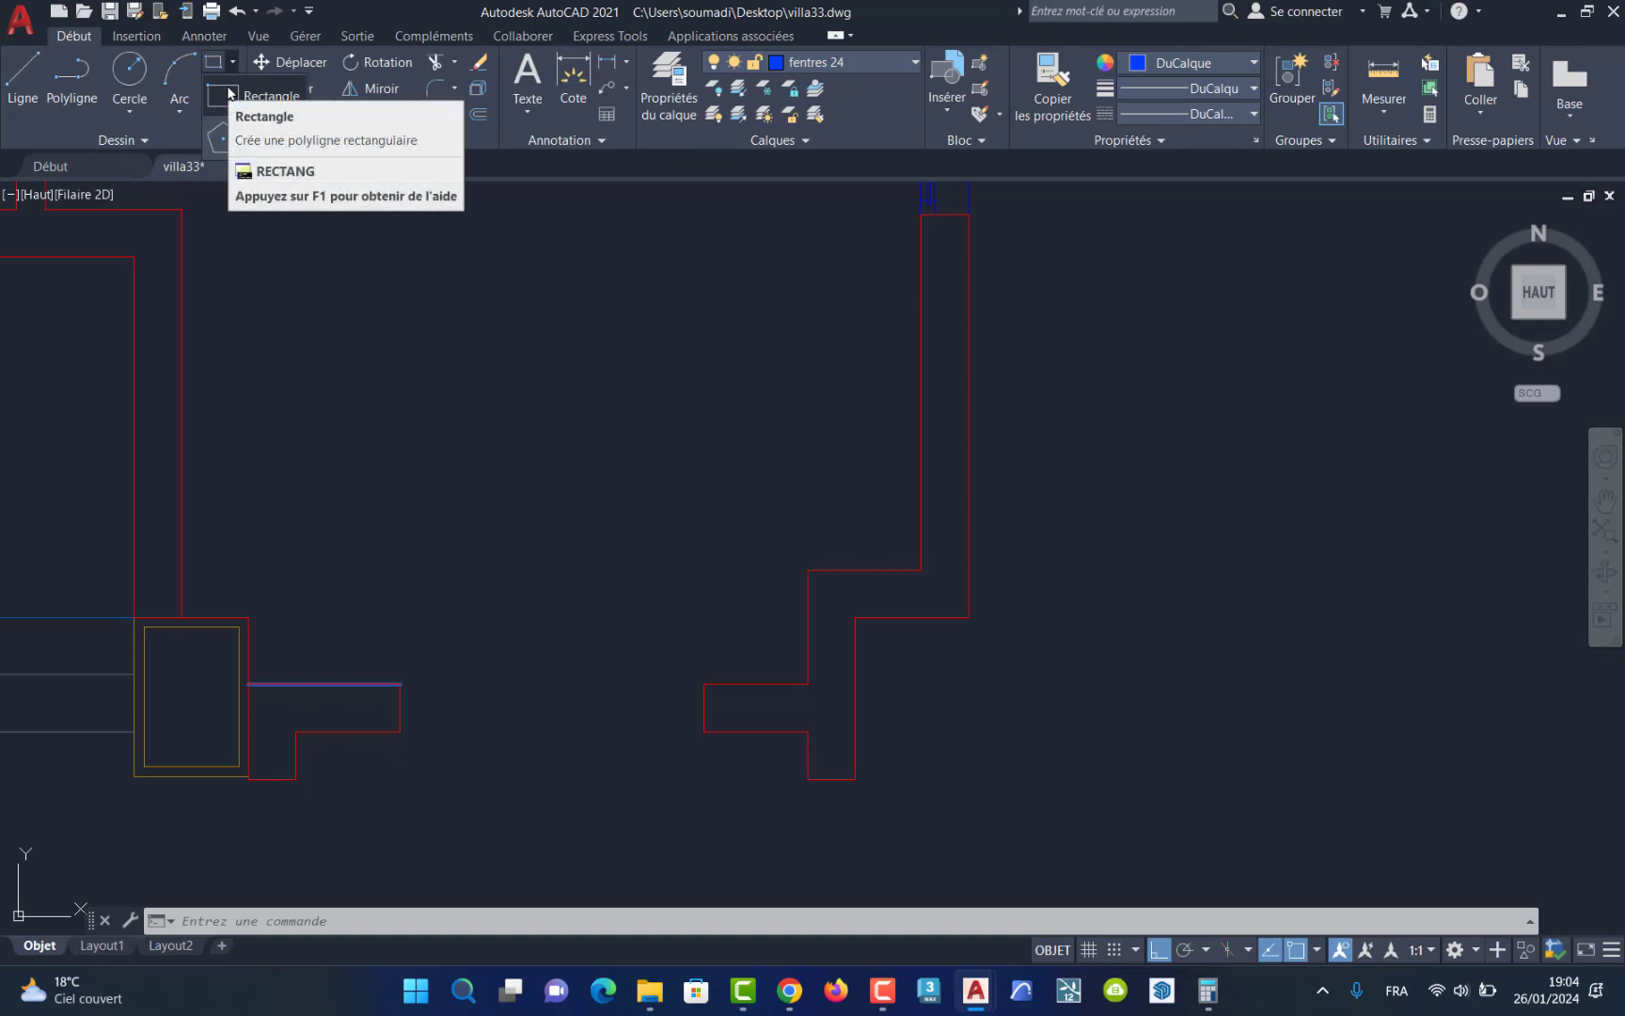
pyautogui.click(228, 92)
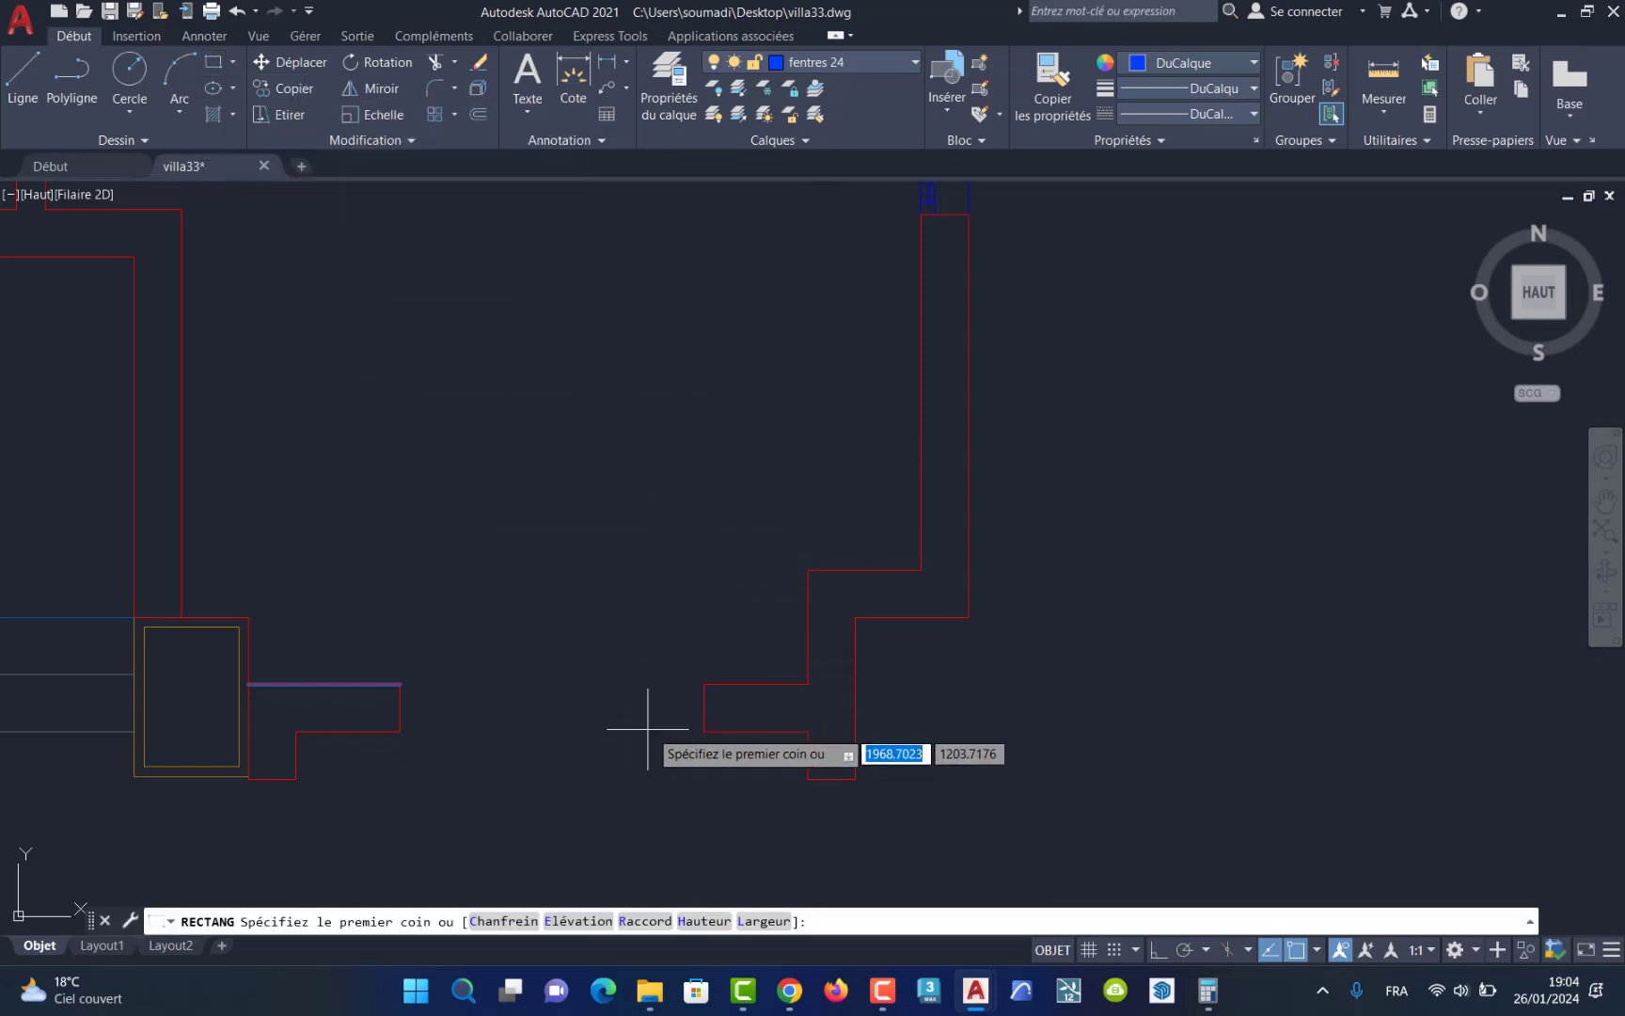
pyautogui.click(703, 684)
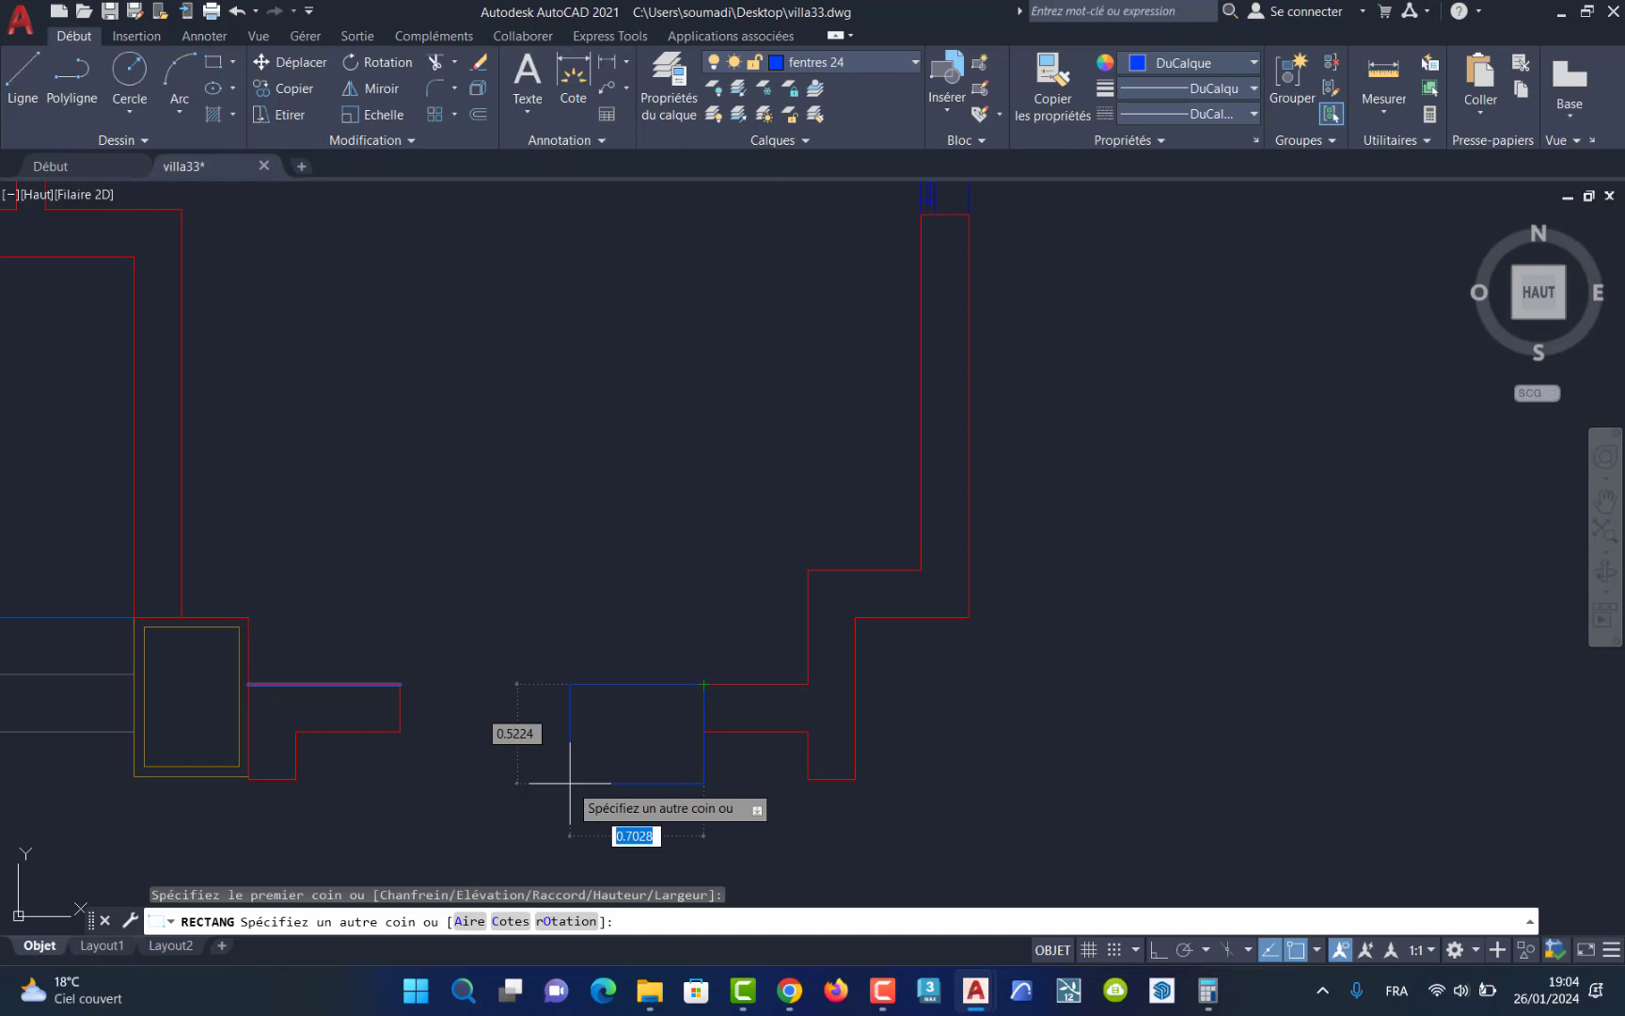
pyautogui.click(503, 924)
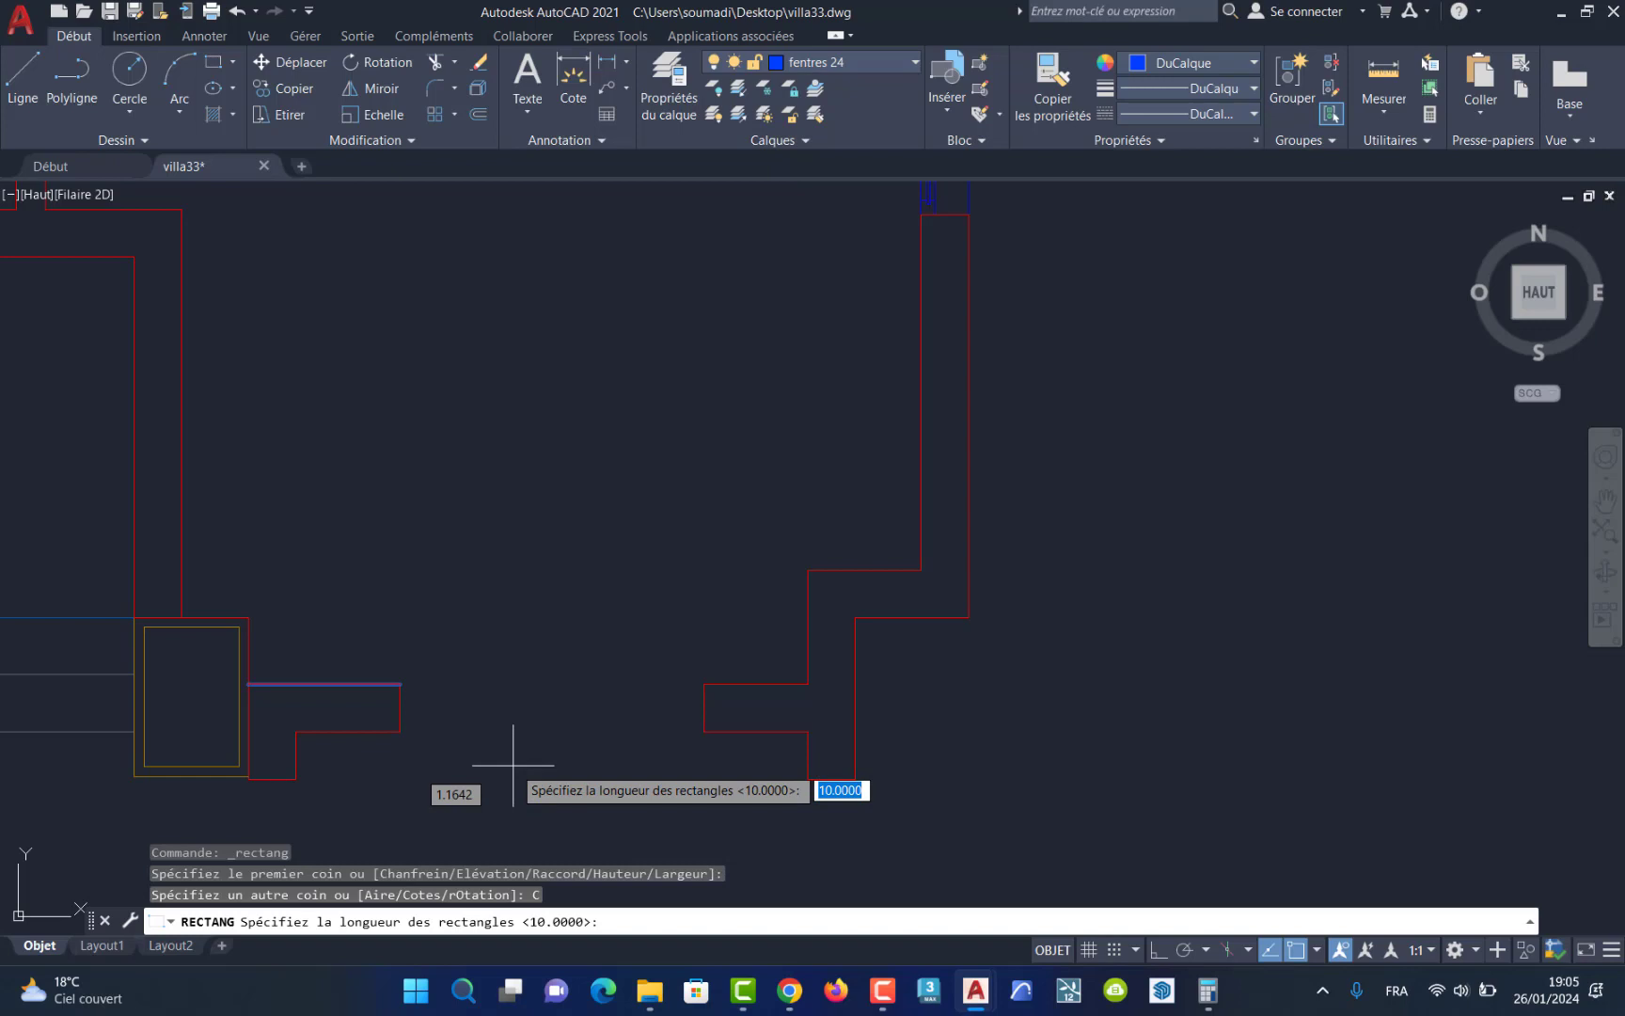
pyautogui.write('5')
pyautogui.press('Return')
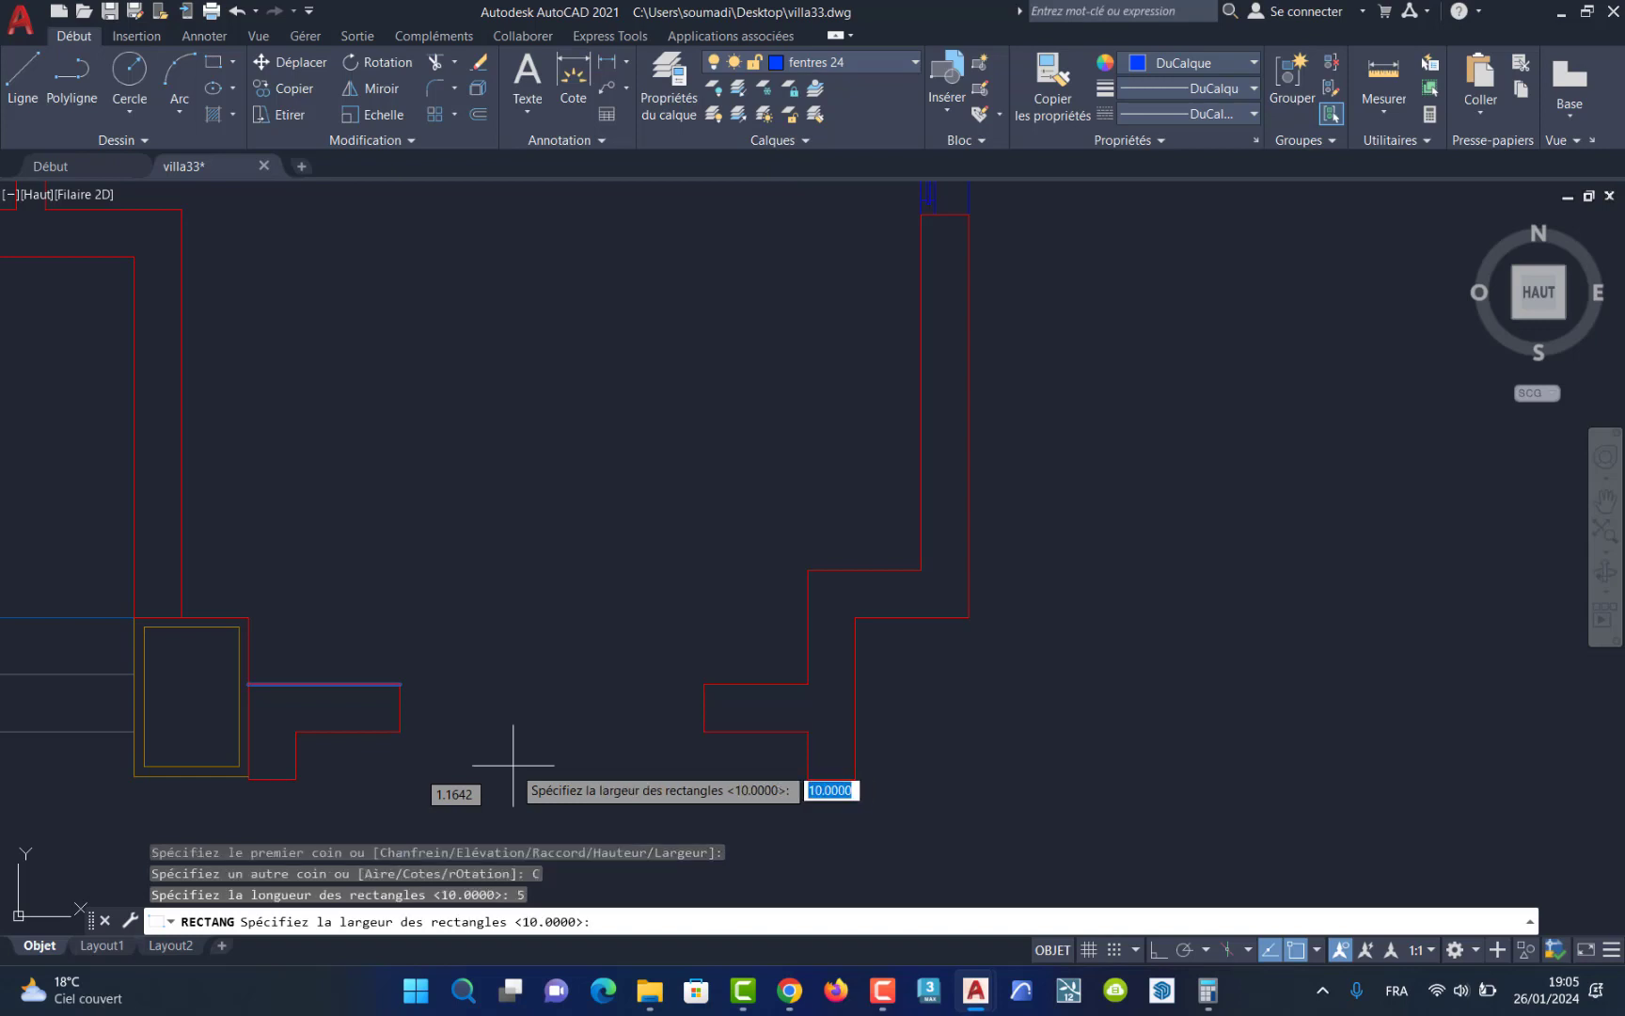
pyautogui.write('5')
pyautogui.press('Return')
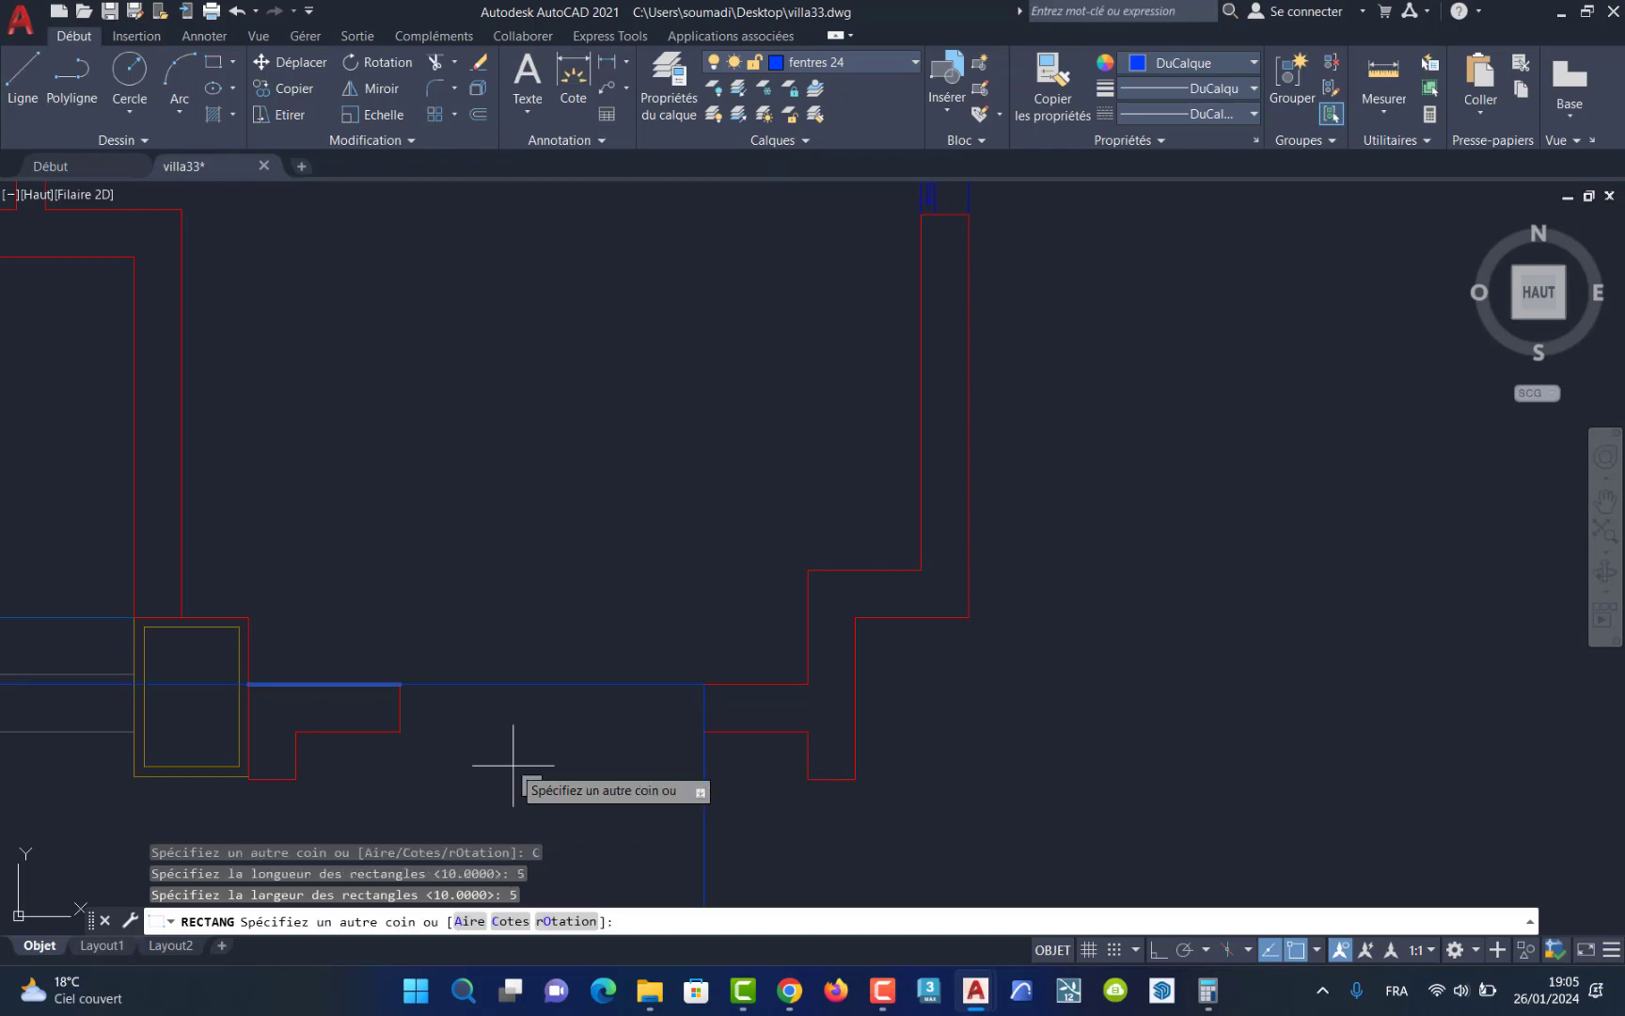
pyautogui.press('Escape')
pyautogui.press('Escape')
pyautogui.press('Escape')
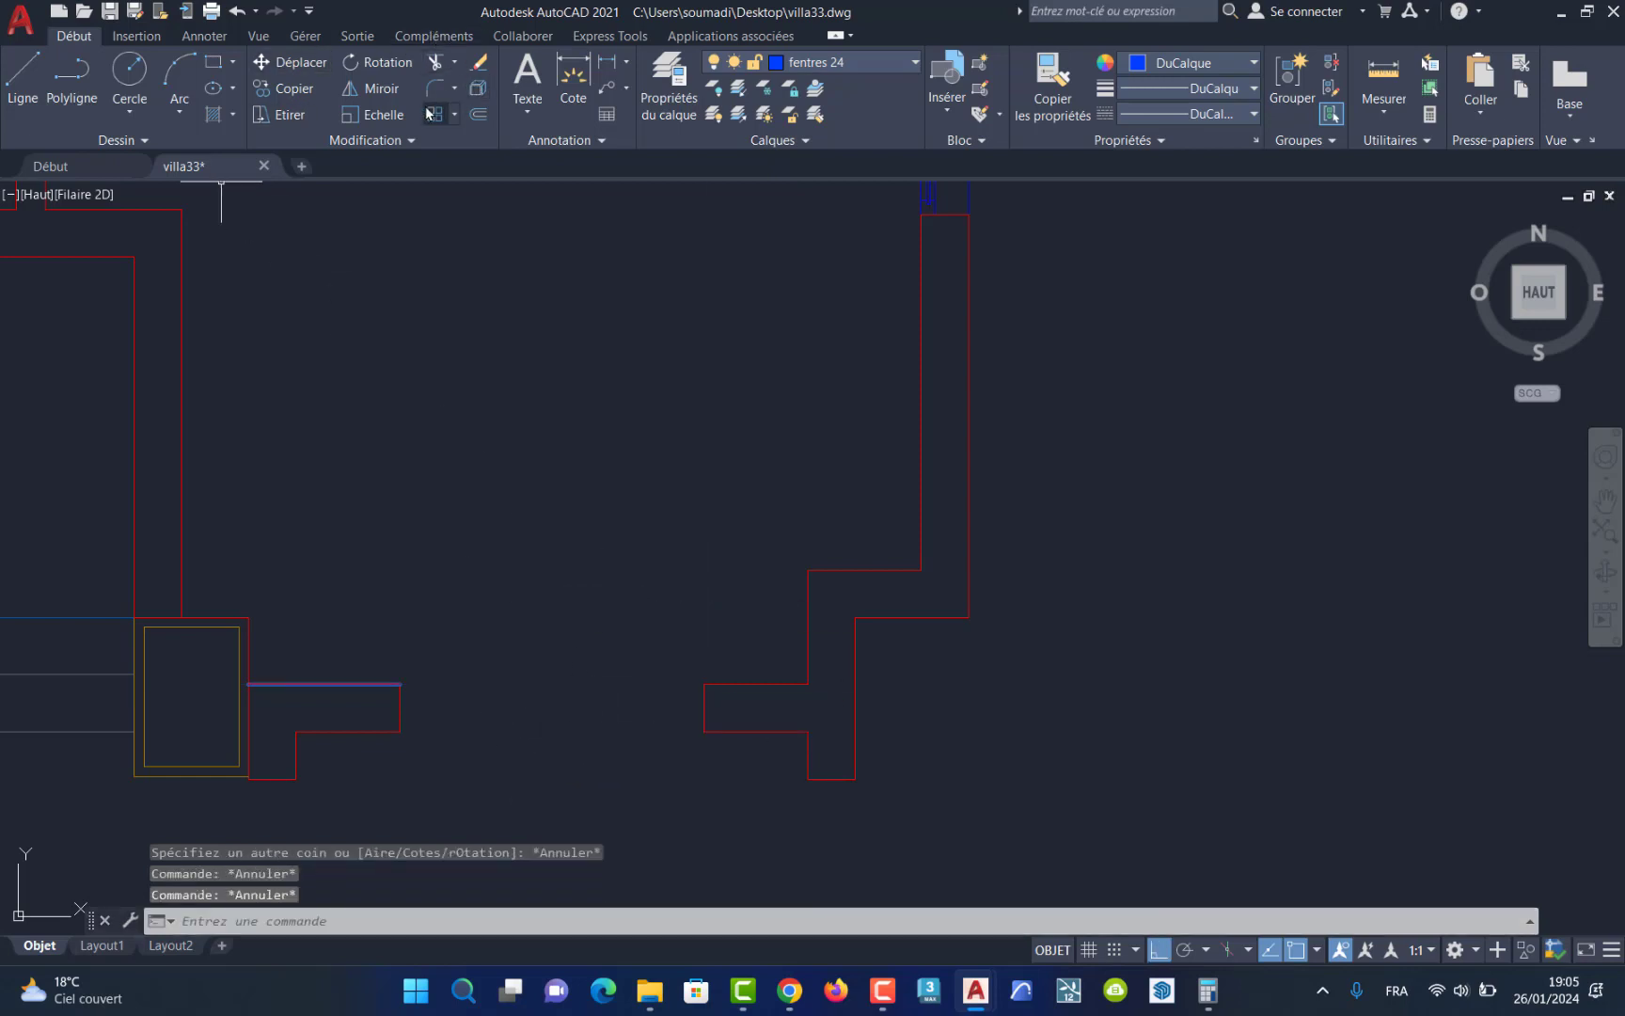
# Step: Draw a 0.05 by 0.05 square inside the opening, at the upper corner of the wall end farther from the pillar
pyautogui.click(233, 62)
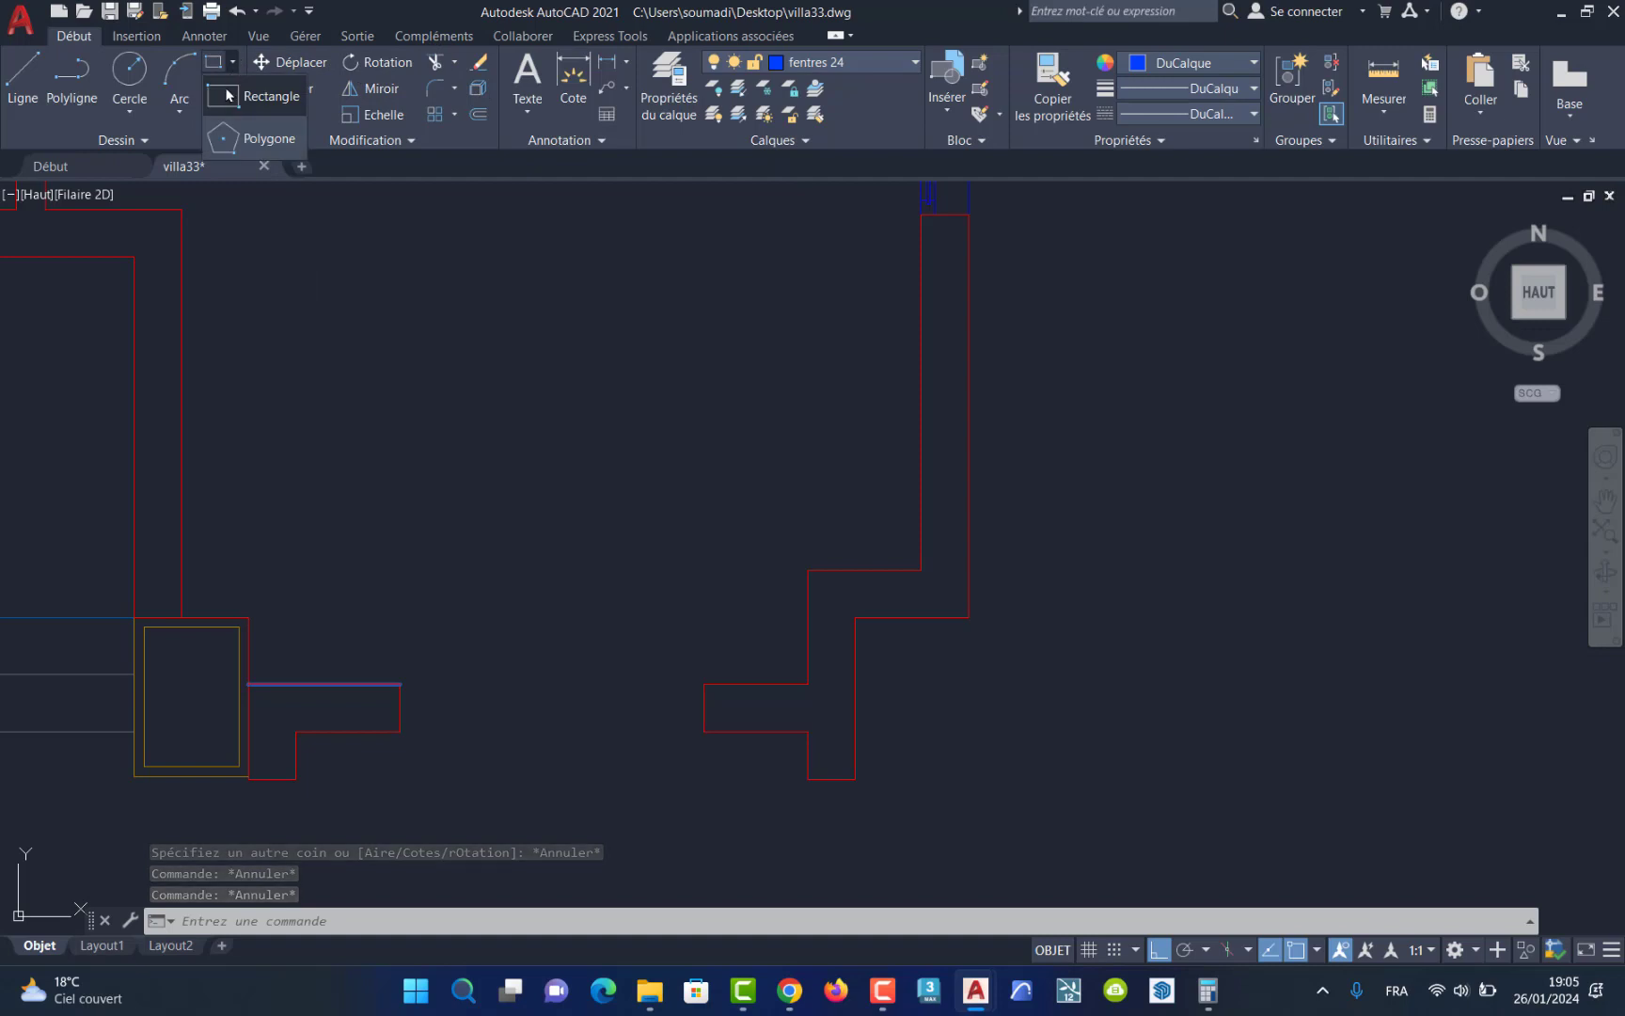
pyautogui.click(227, 95)
pyautogui.click(704, 684)
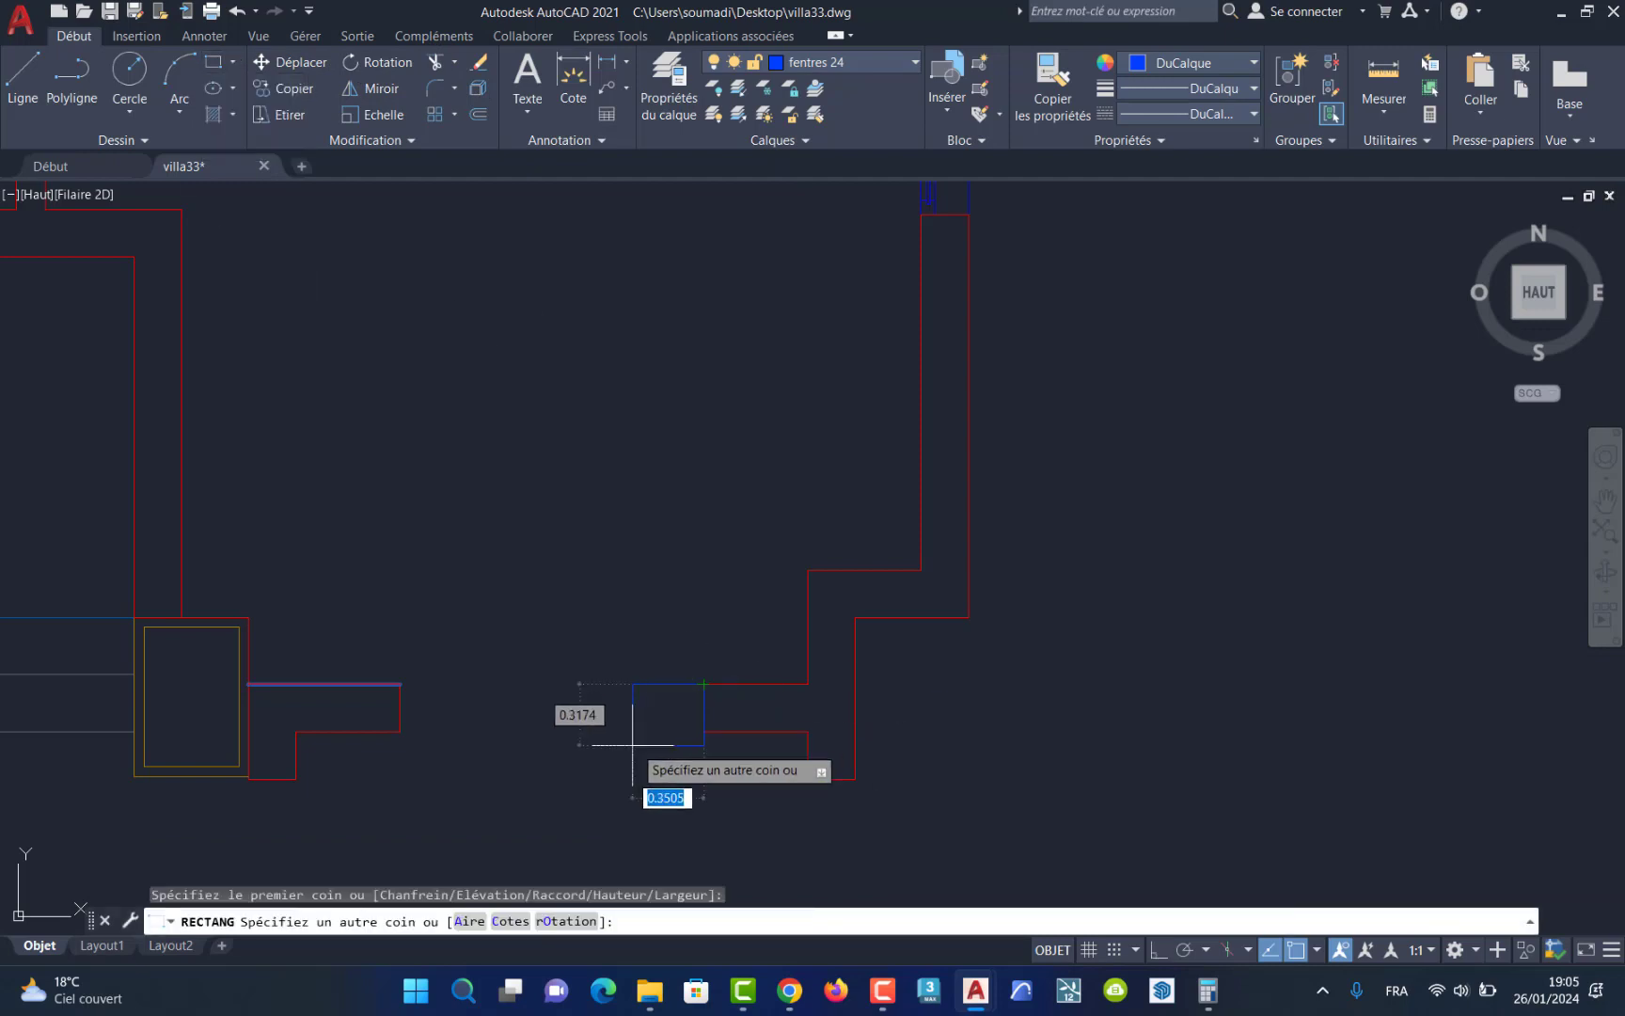
pyautogui.write('c')
pyautogui.press('Return')
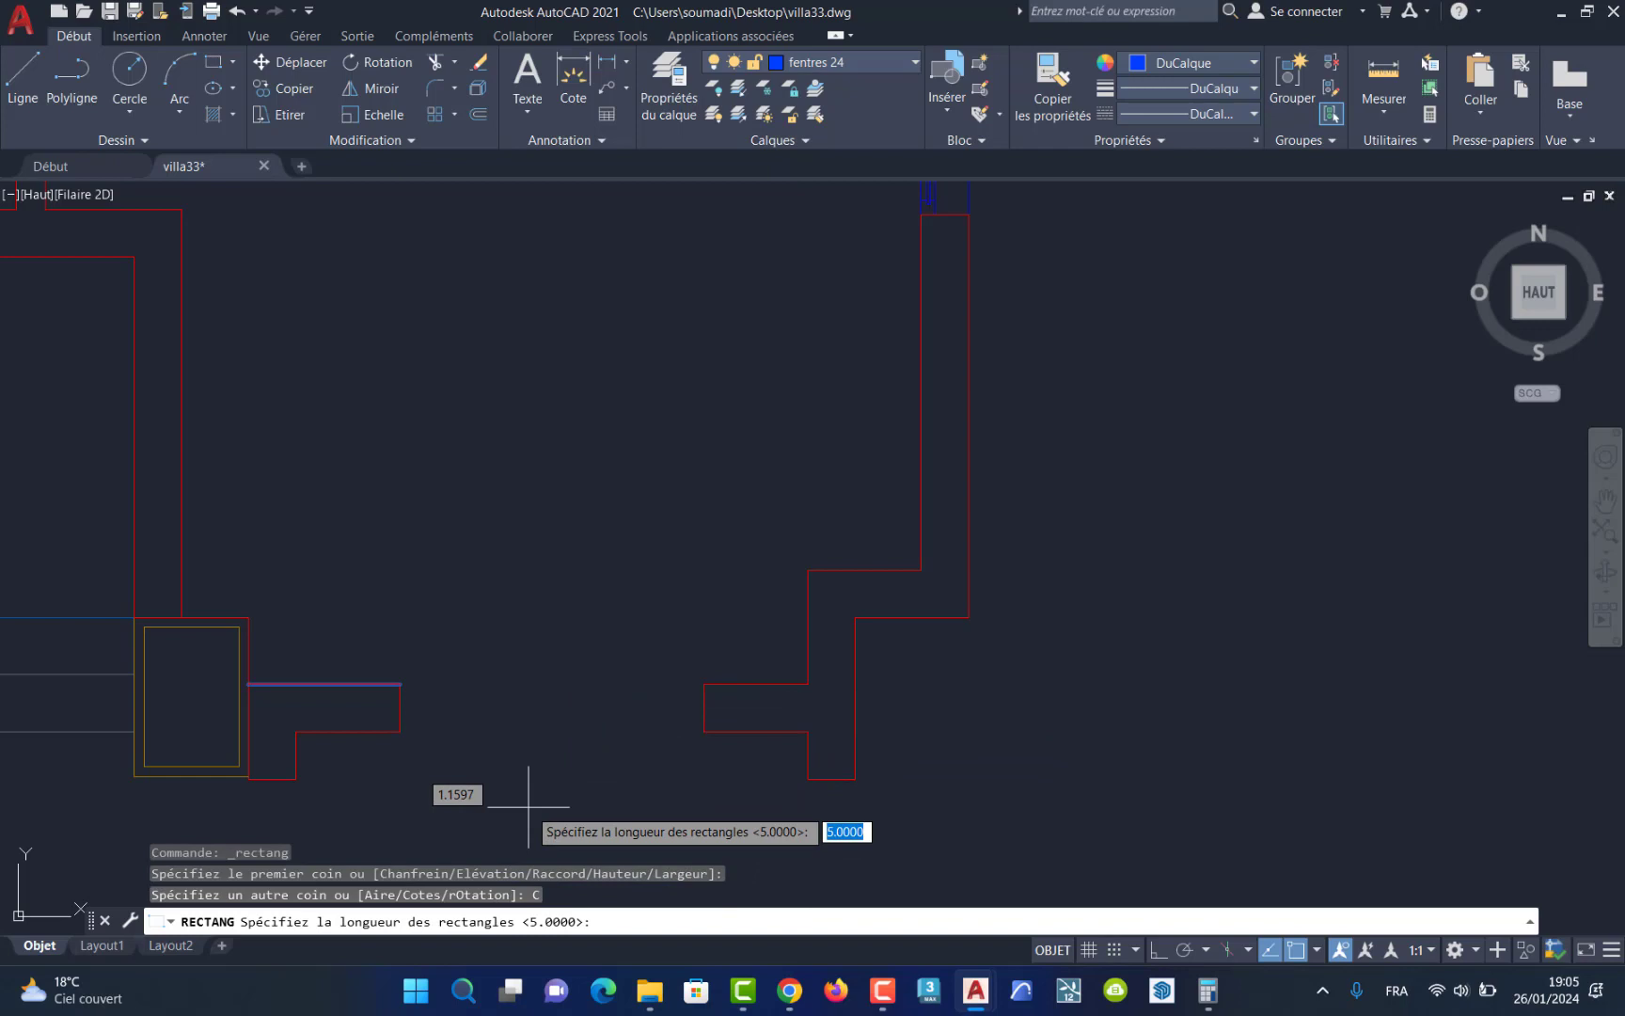
pyautogui.press('BackSpace')
pyautogui.write('.05')
pyautogui.press('Return')
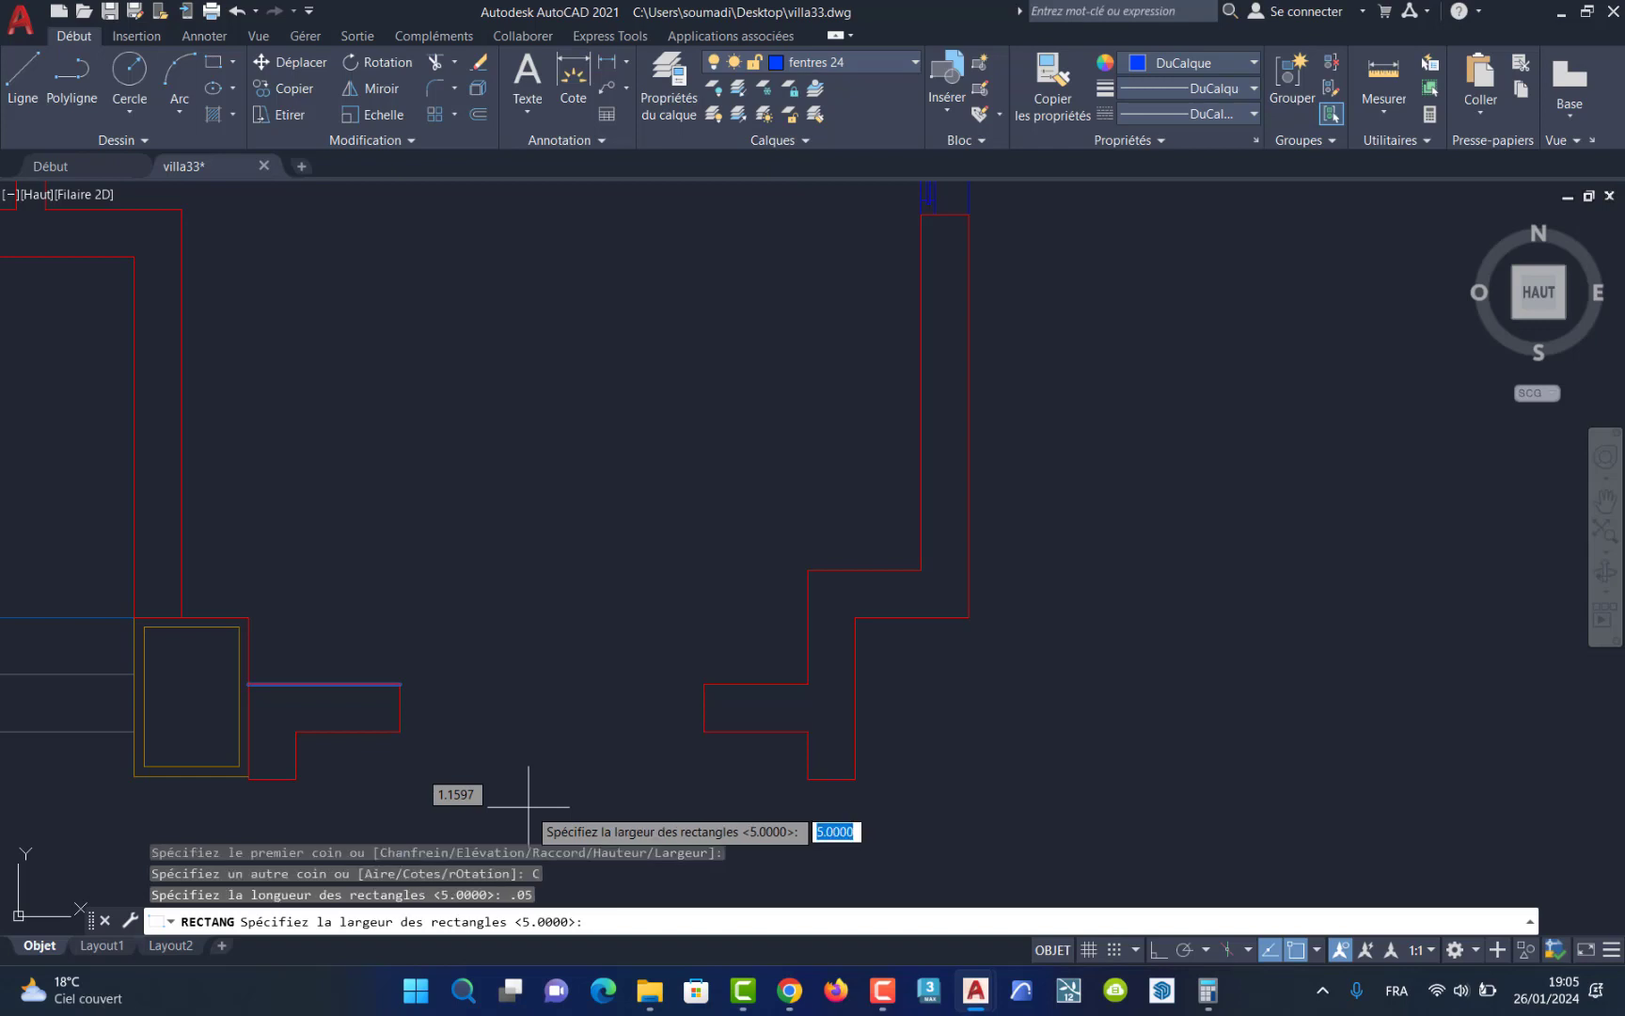
pyautogui.write('.05')
pyautogui.press('Return')
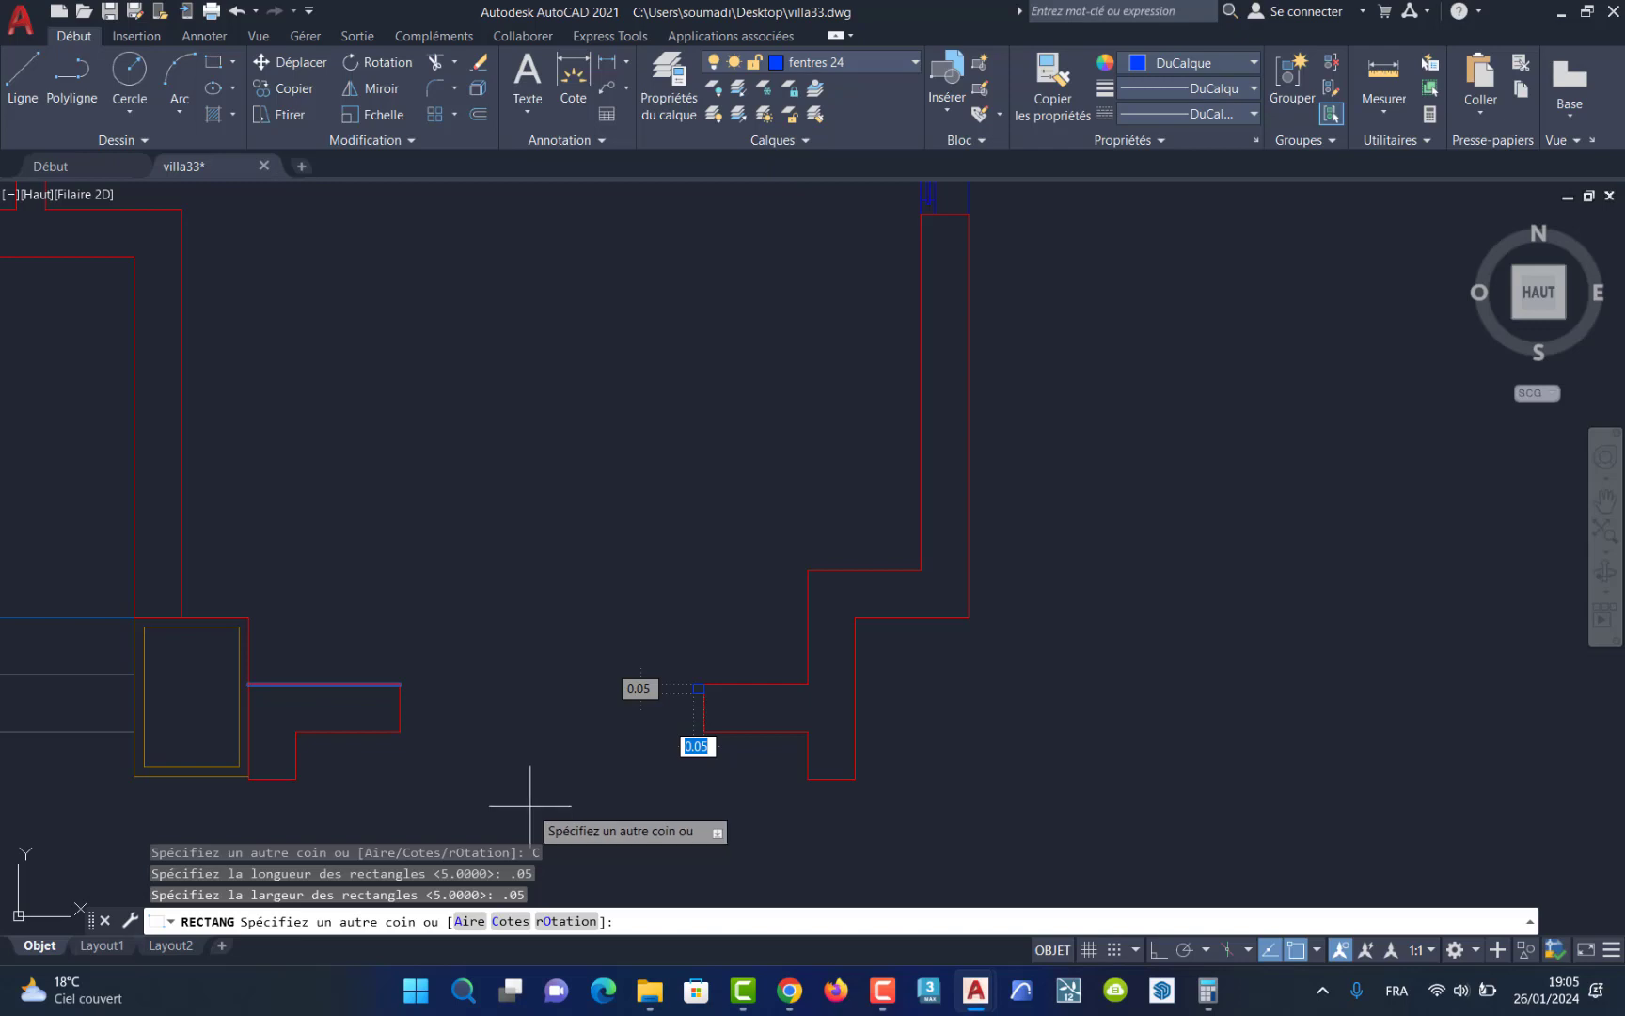
pyautogui.scroll(4, 613, 705)
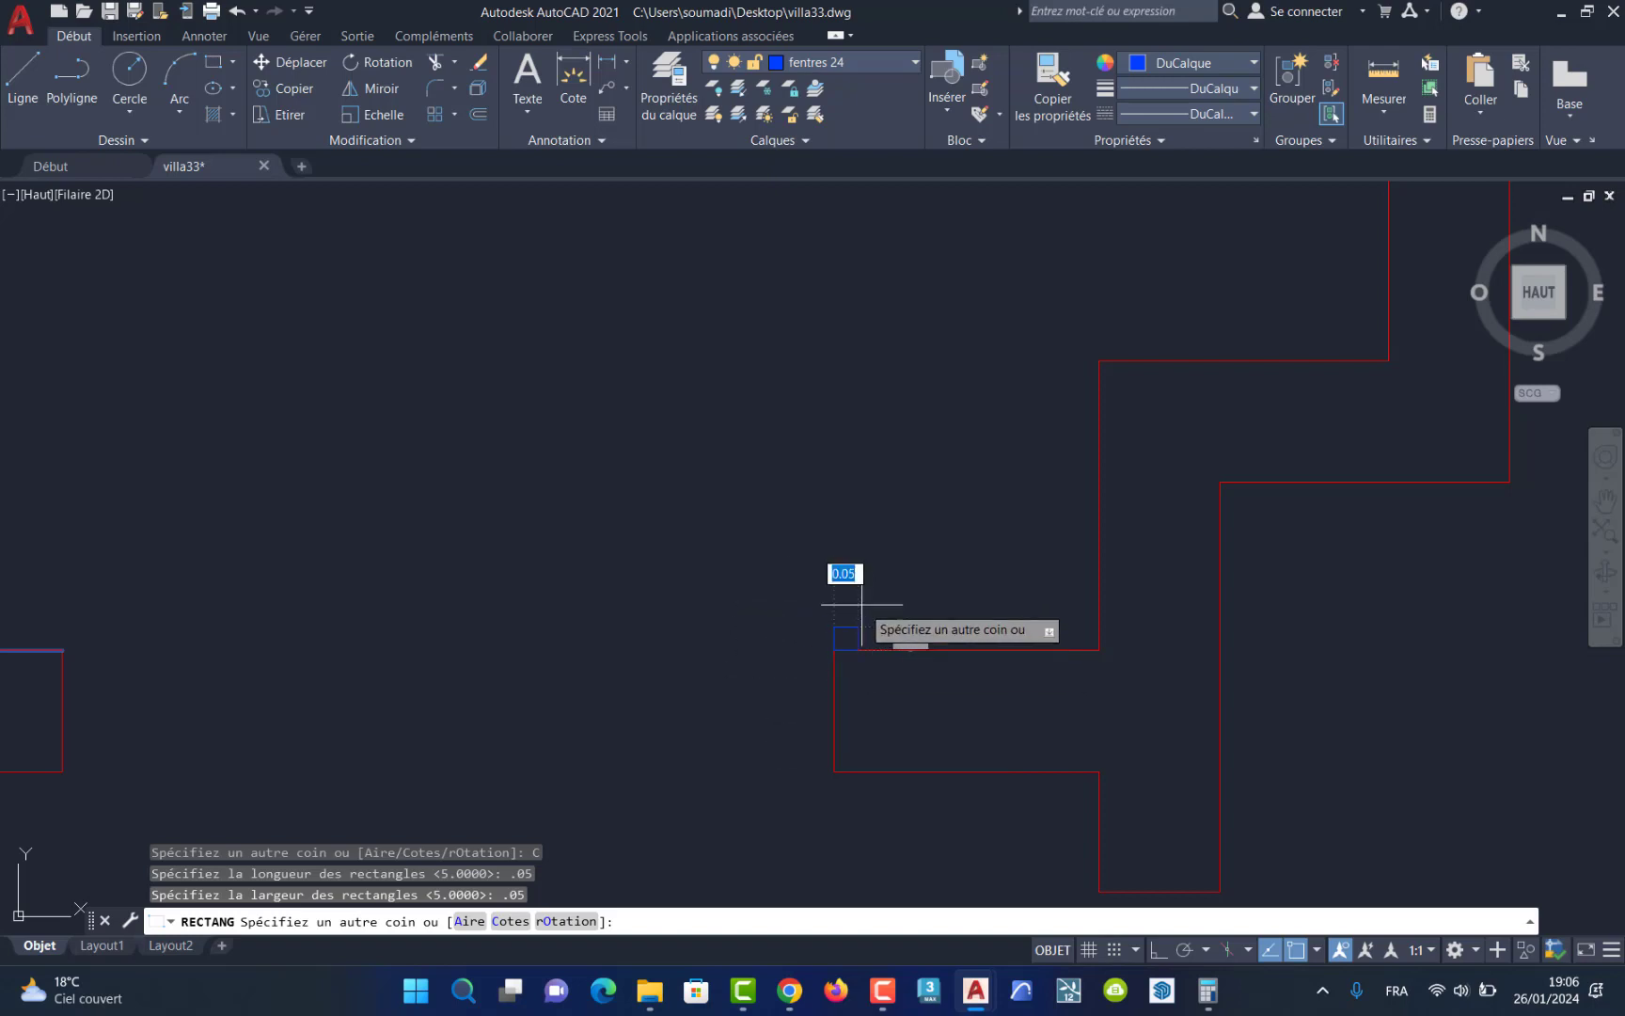
pyautogui.click(757, 720)
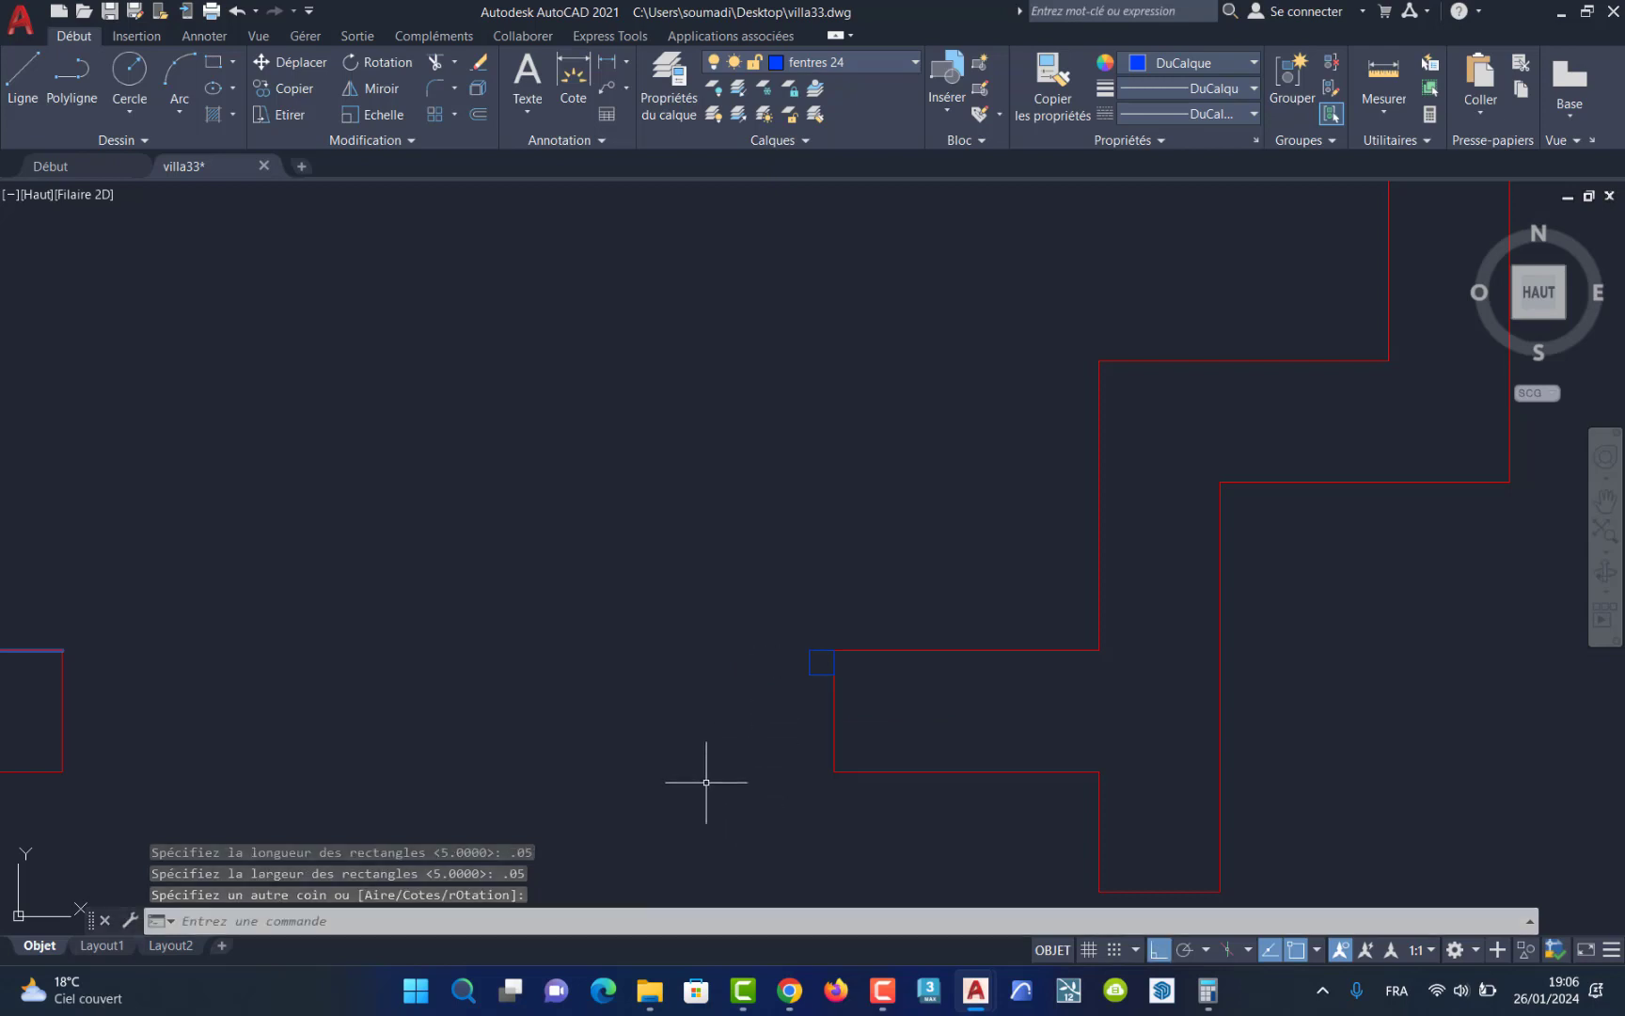
# Step: Copy the small square from its upper-left corner to the upper corner of the facing wall end near the pillar
pyautogui.click(278, 94)
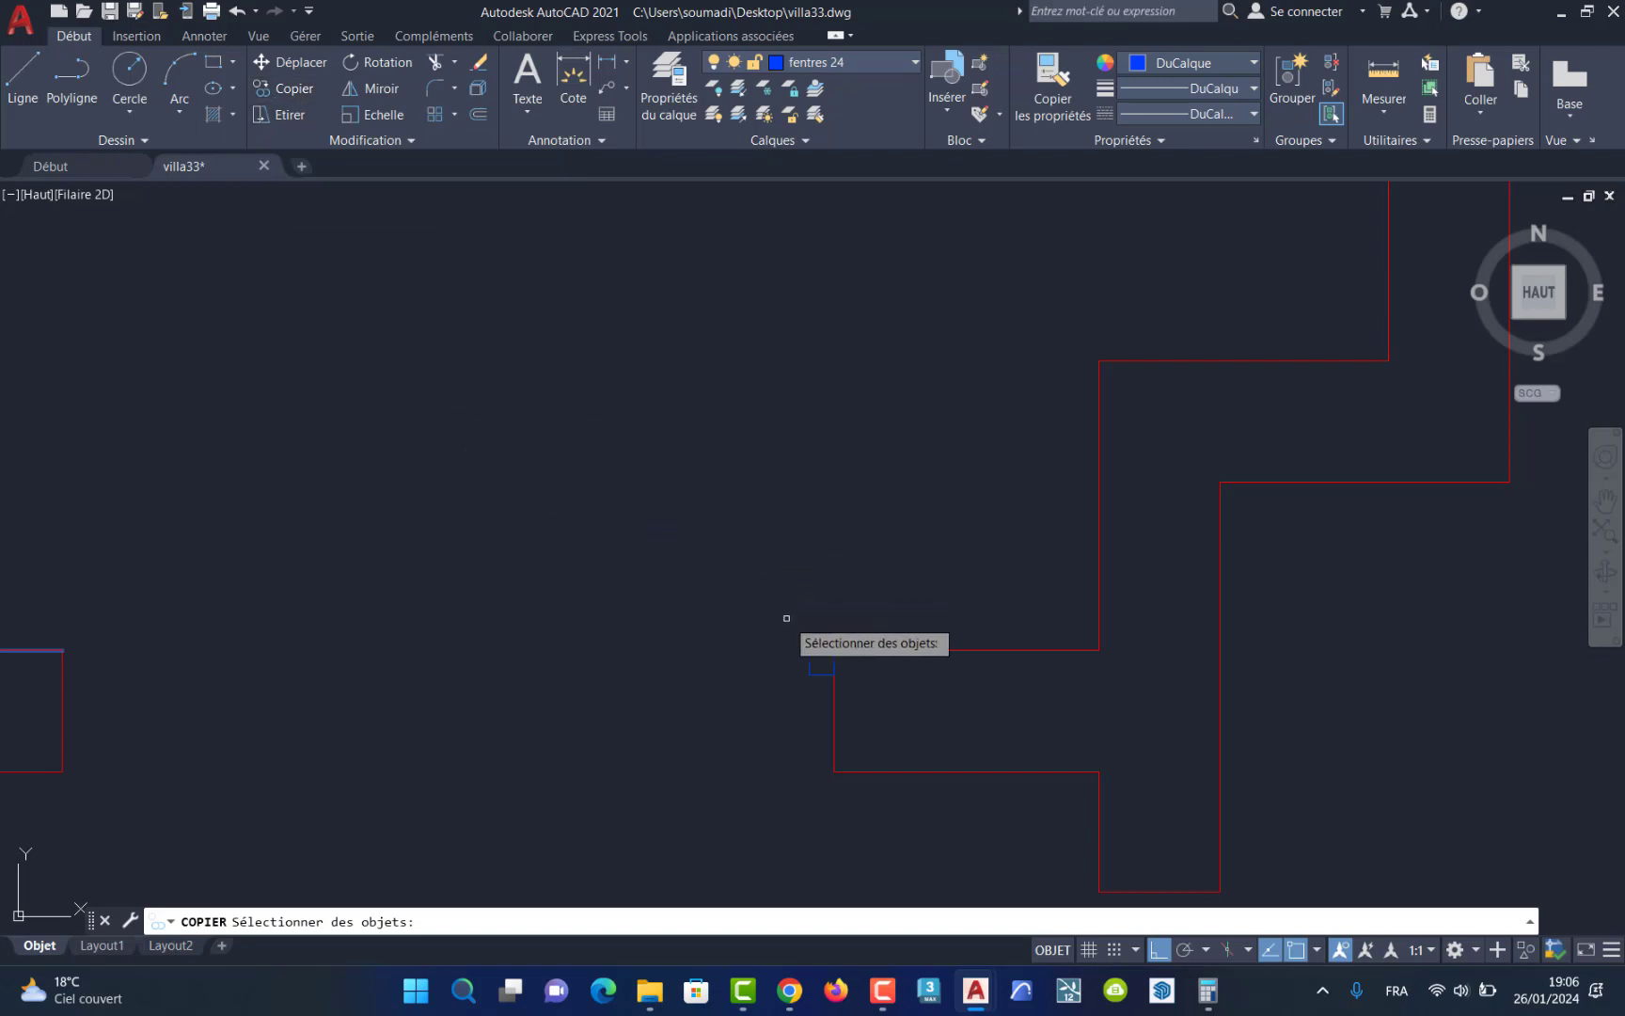
pyautogui.click(812, 671)
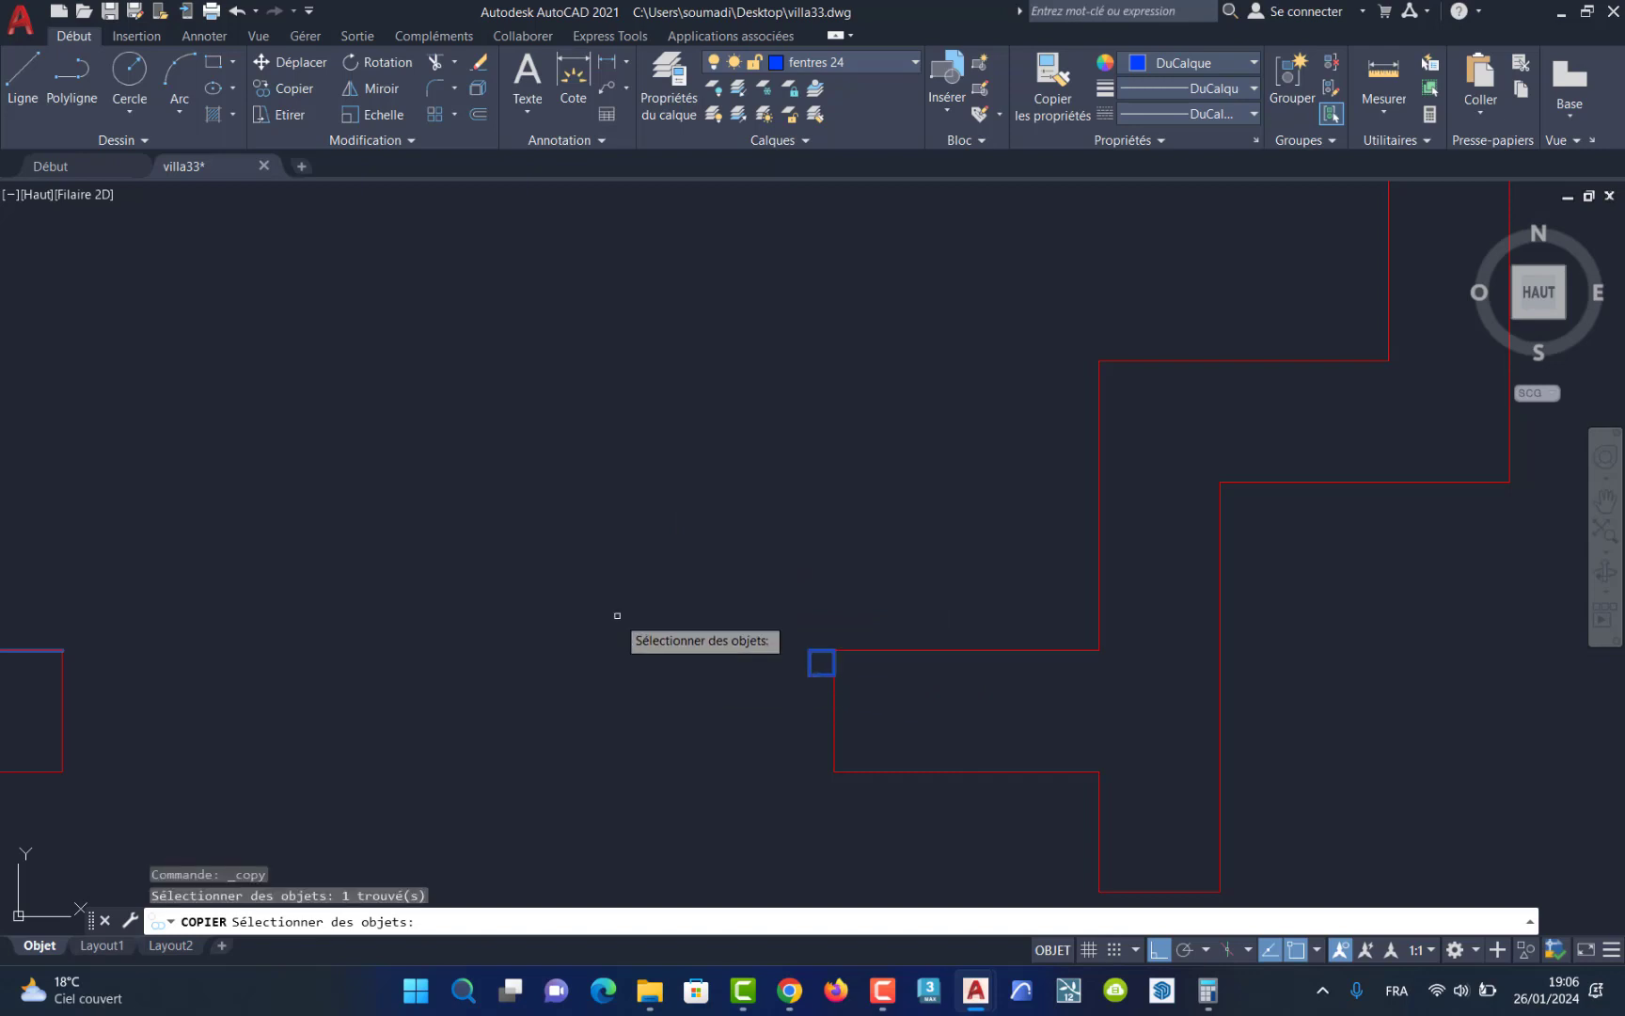
pyautogui.press('Return')
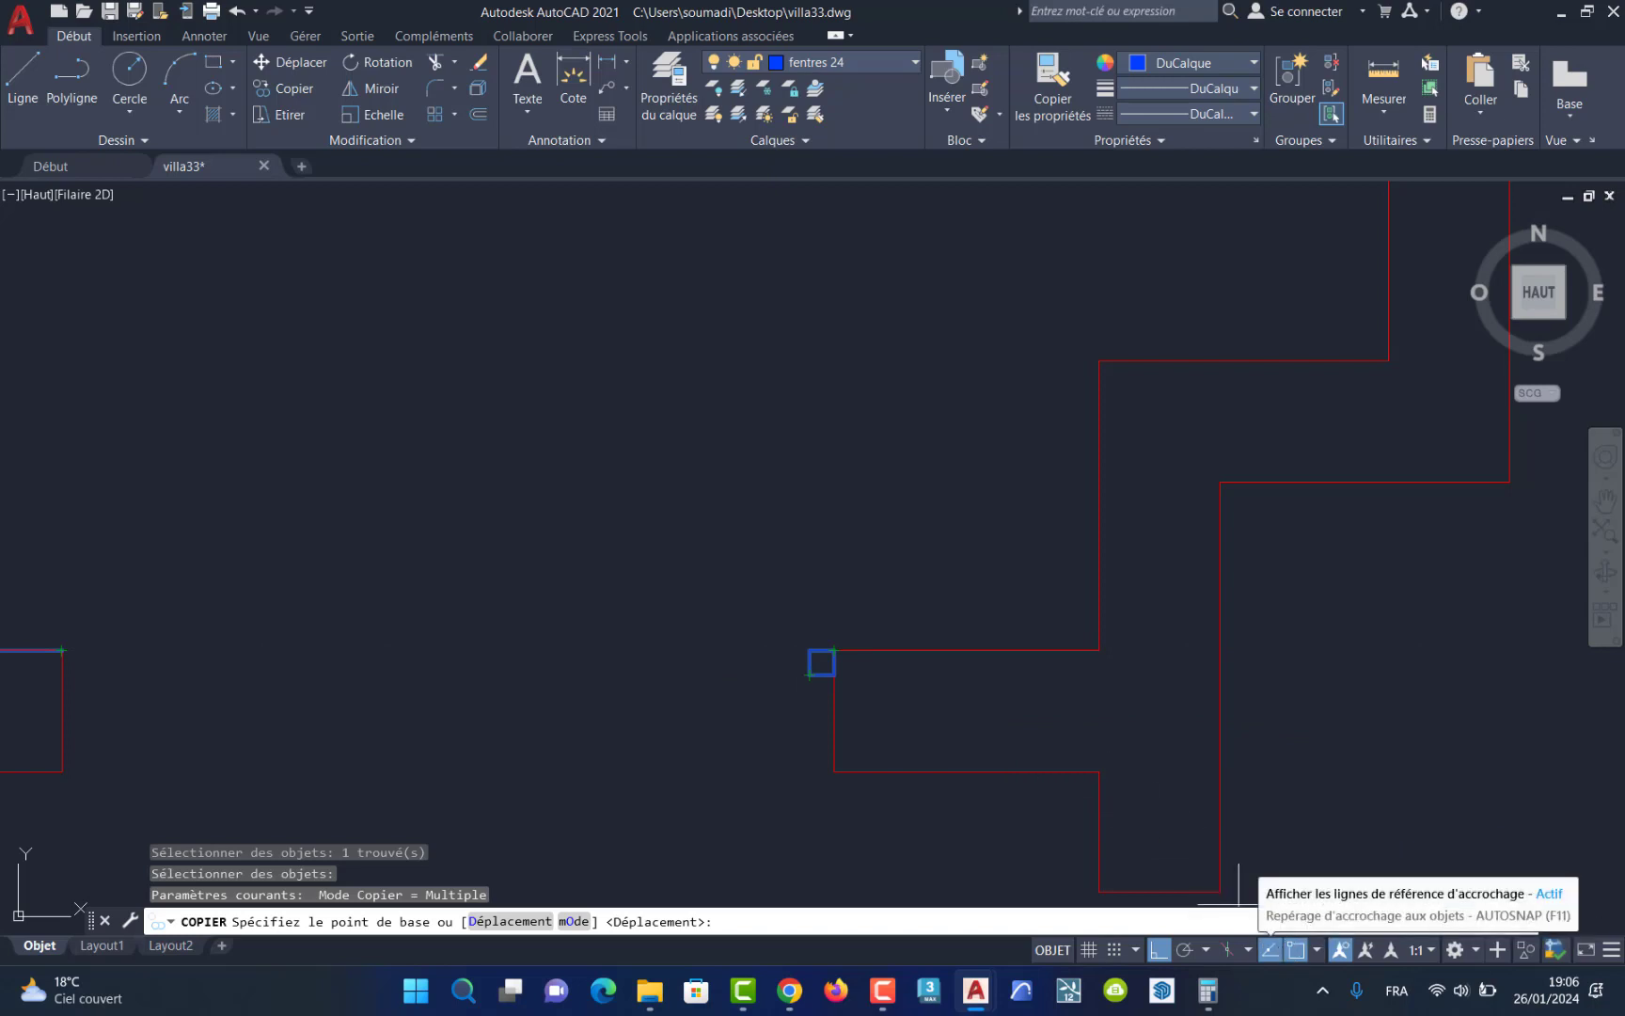
pyautogui.click(807, 650)
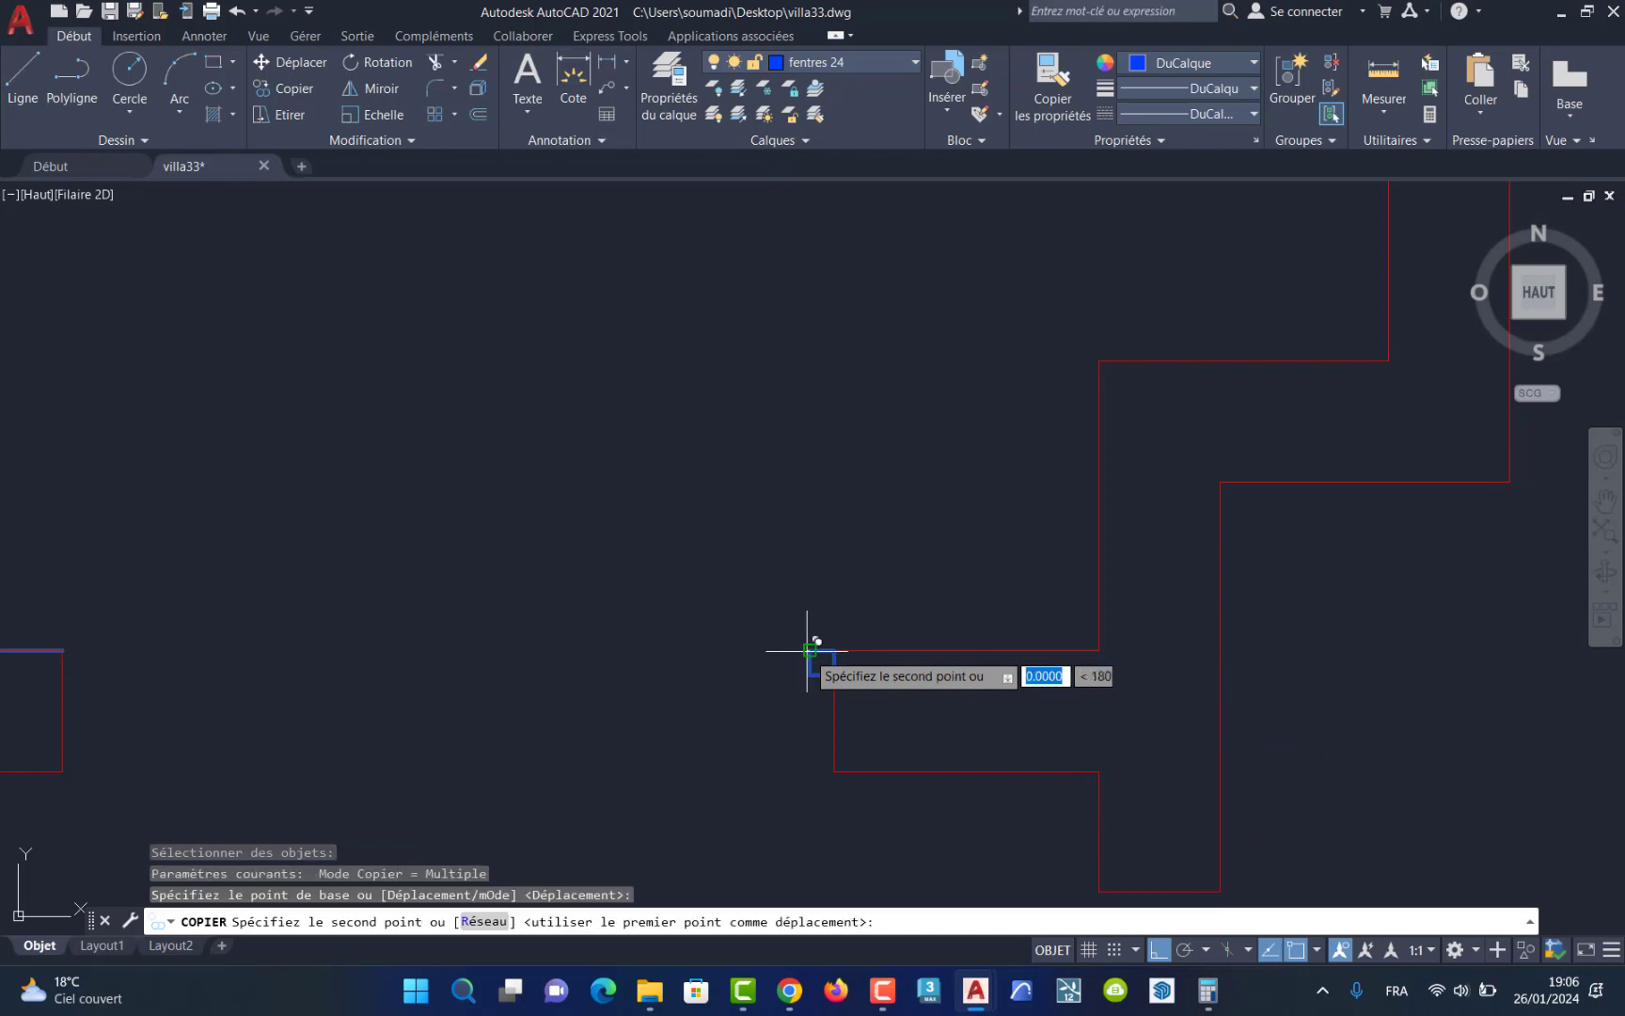
pyautogui.click(62, 650)
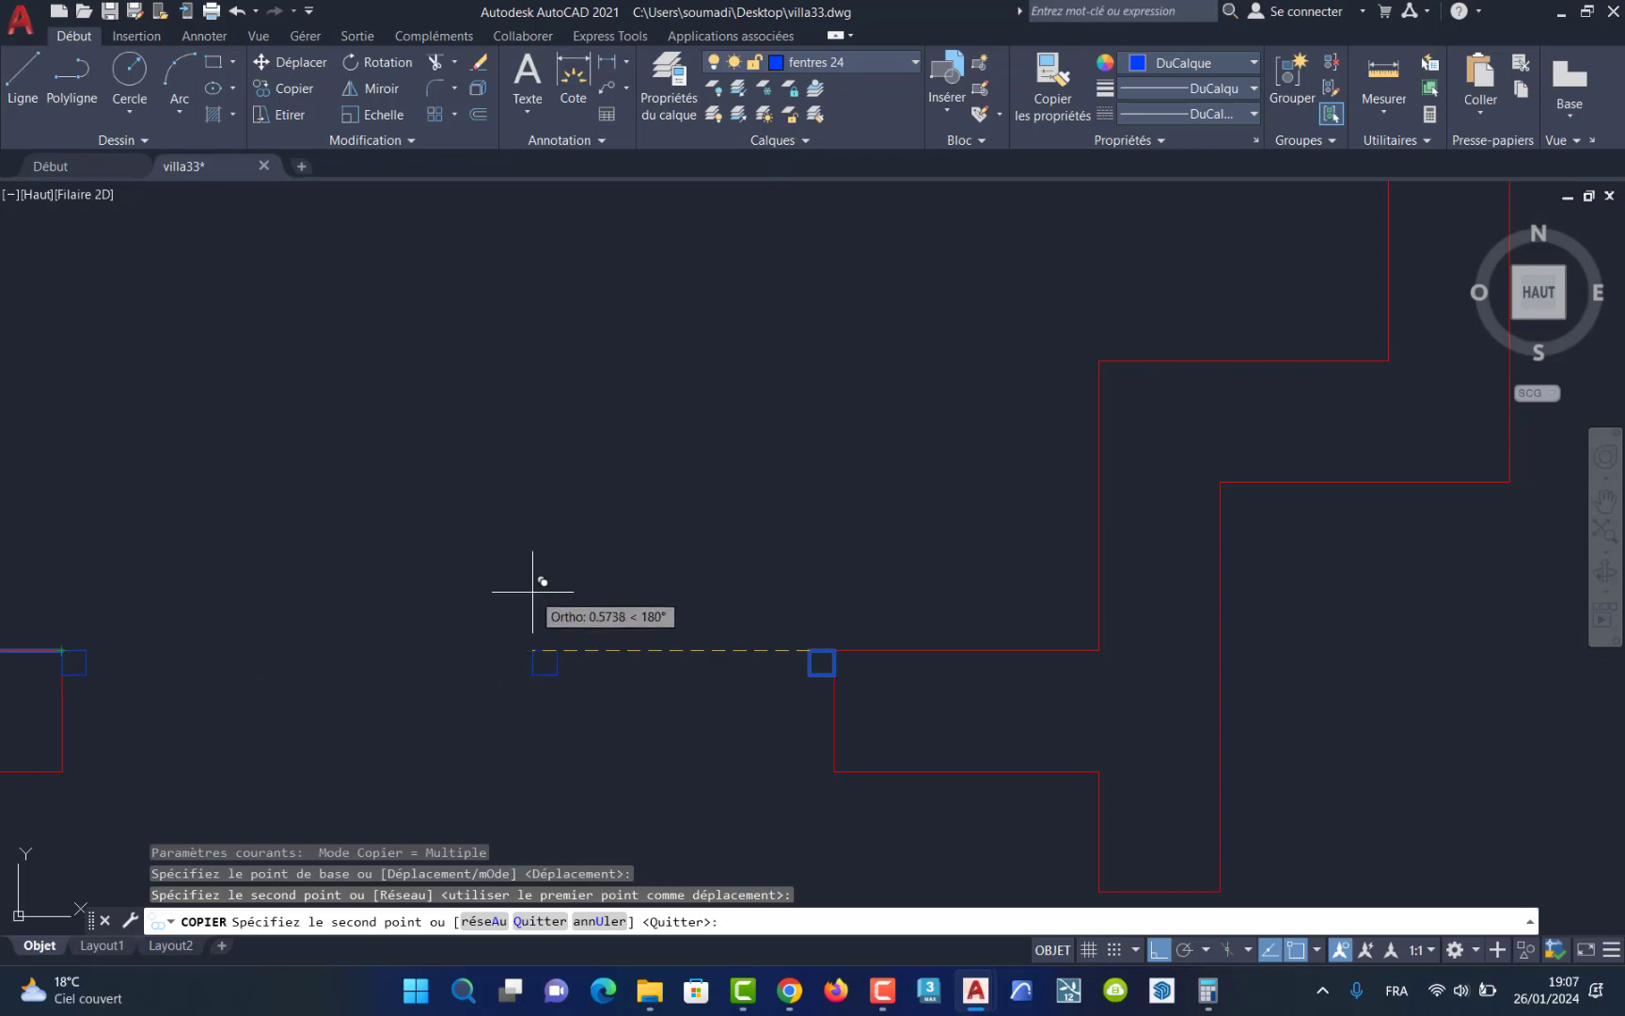
pyautogui.press('Return')
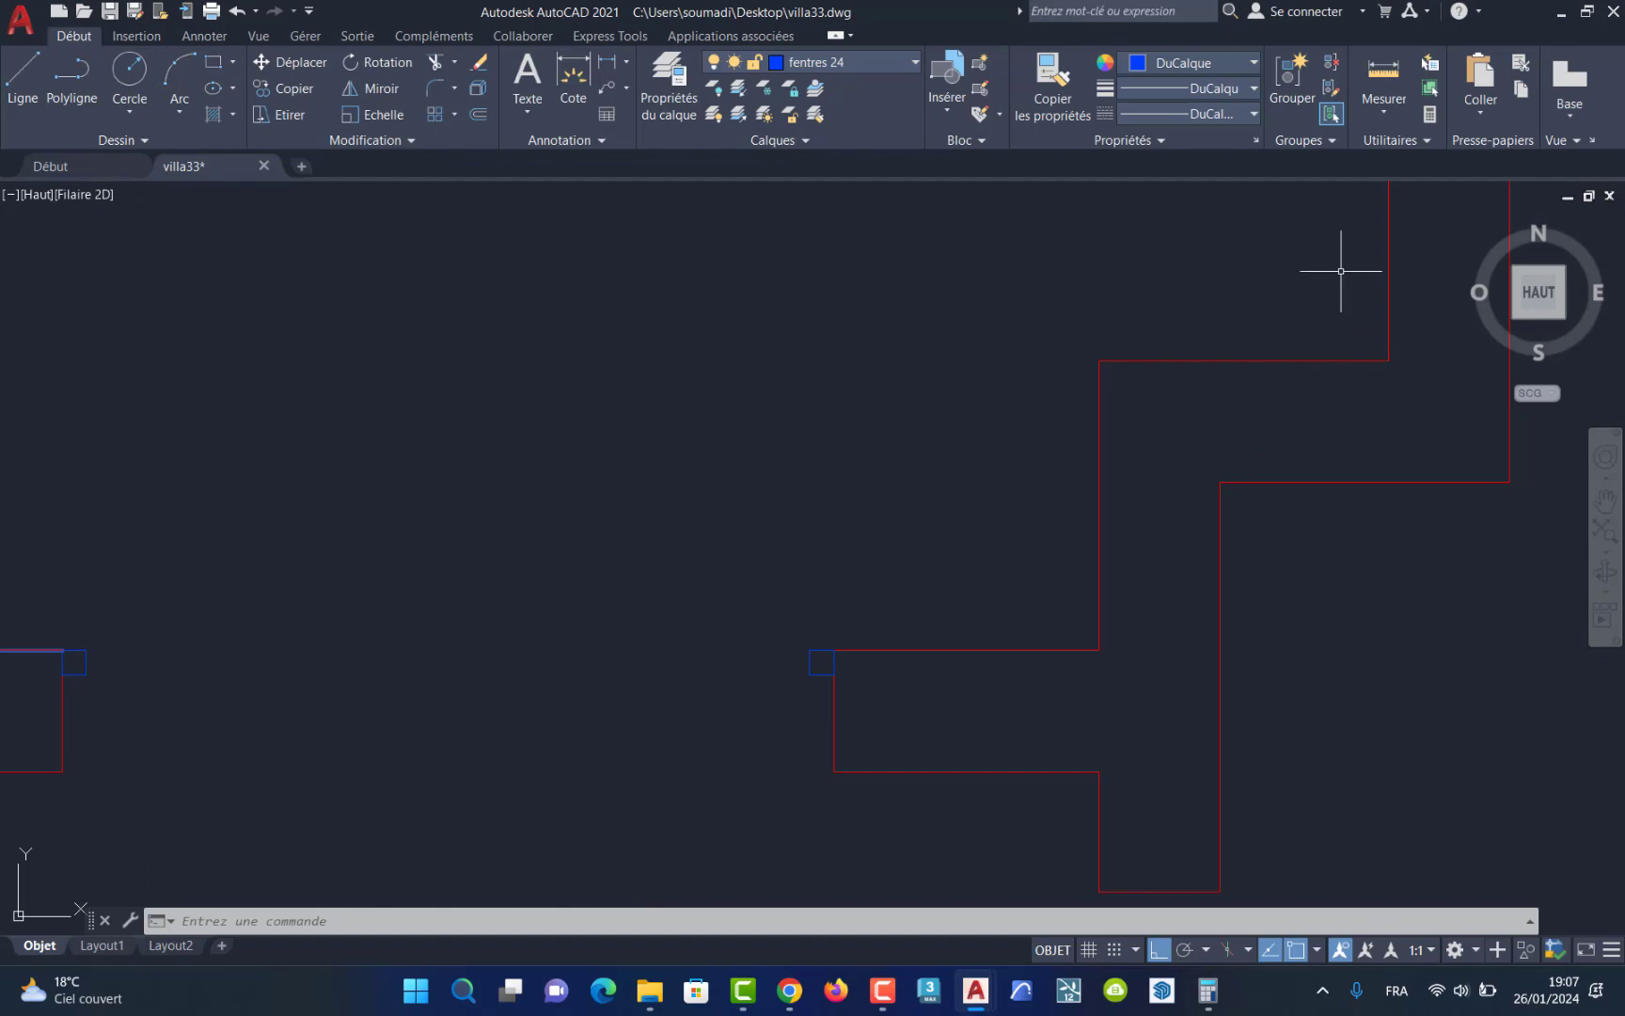
# Step: Measure the clear distance between the facing upper corners of the two small squares in the opening
pyautogui.click(1393, 110)
pyautogui.click(1398, 192)
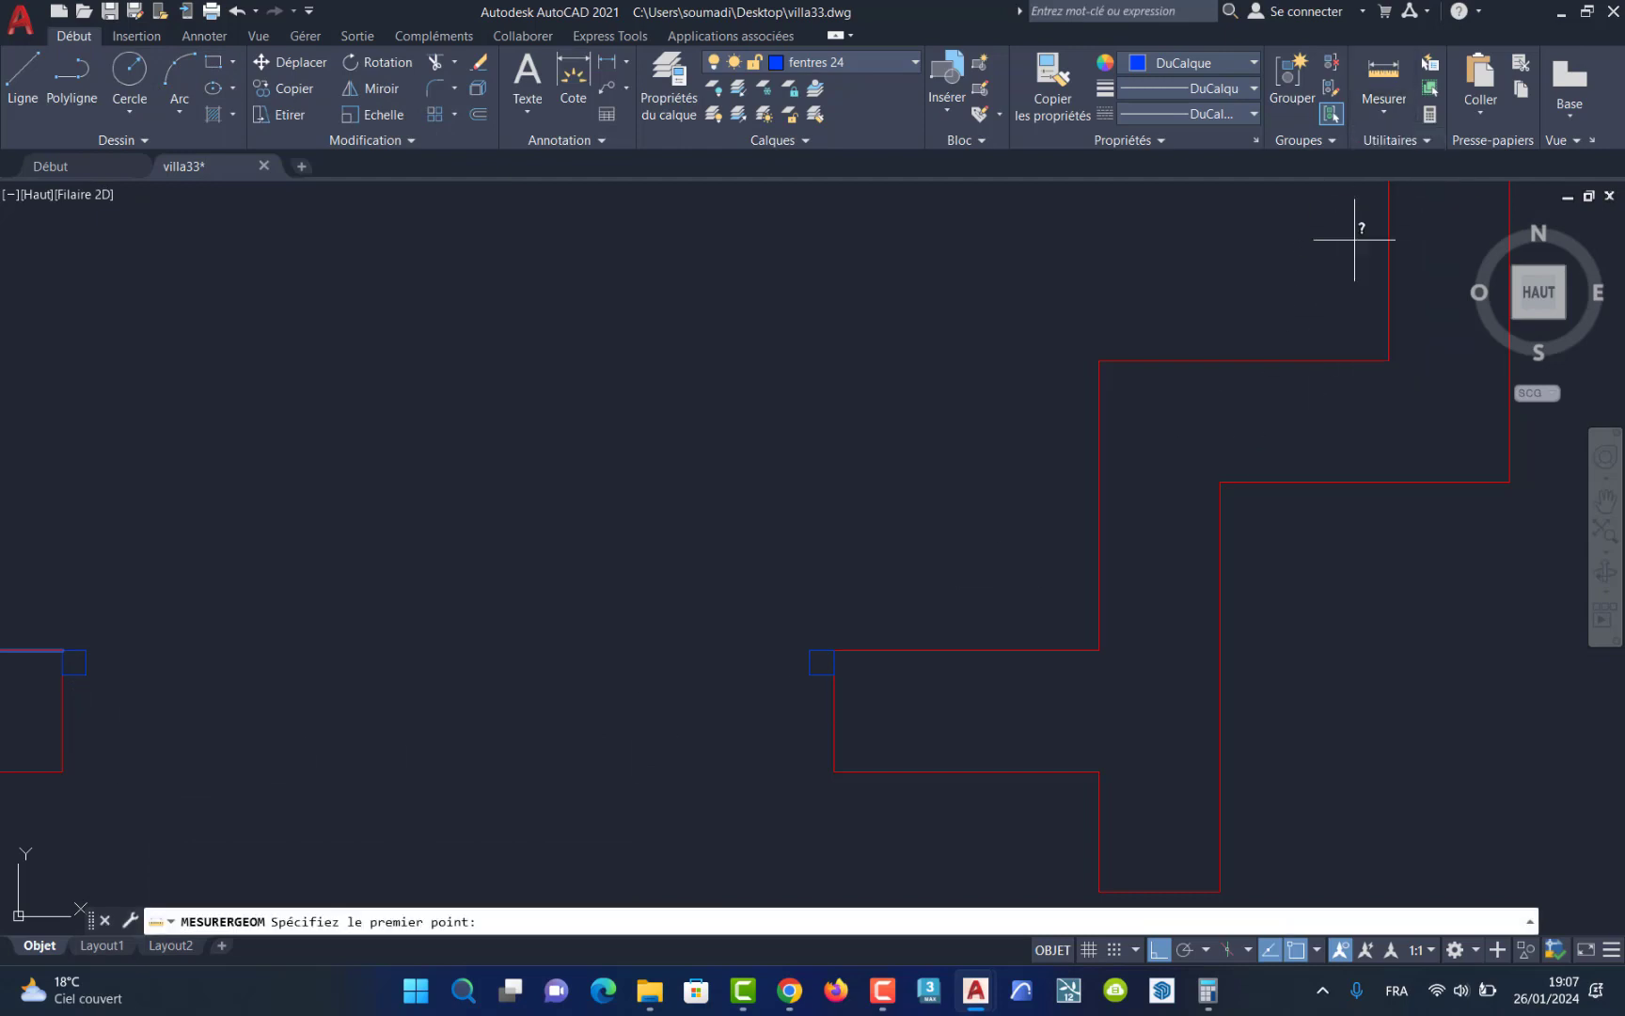
pyautogui.click(809, 649)
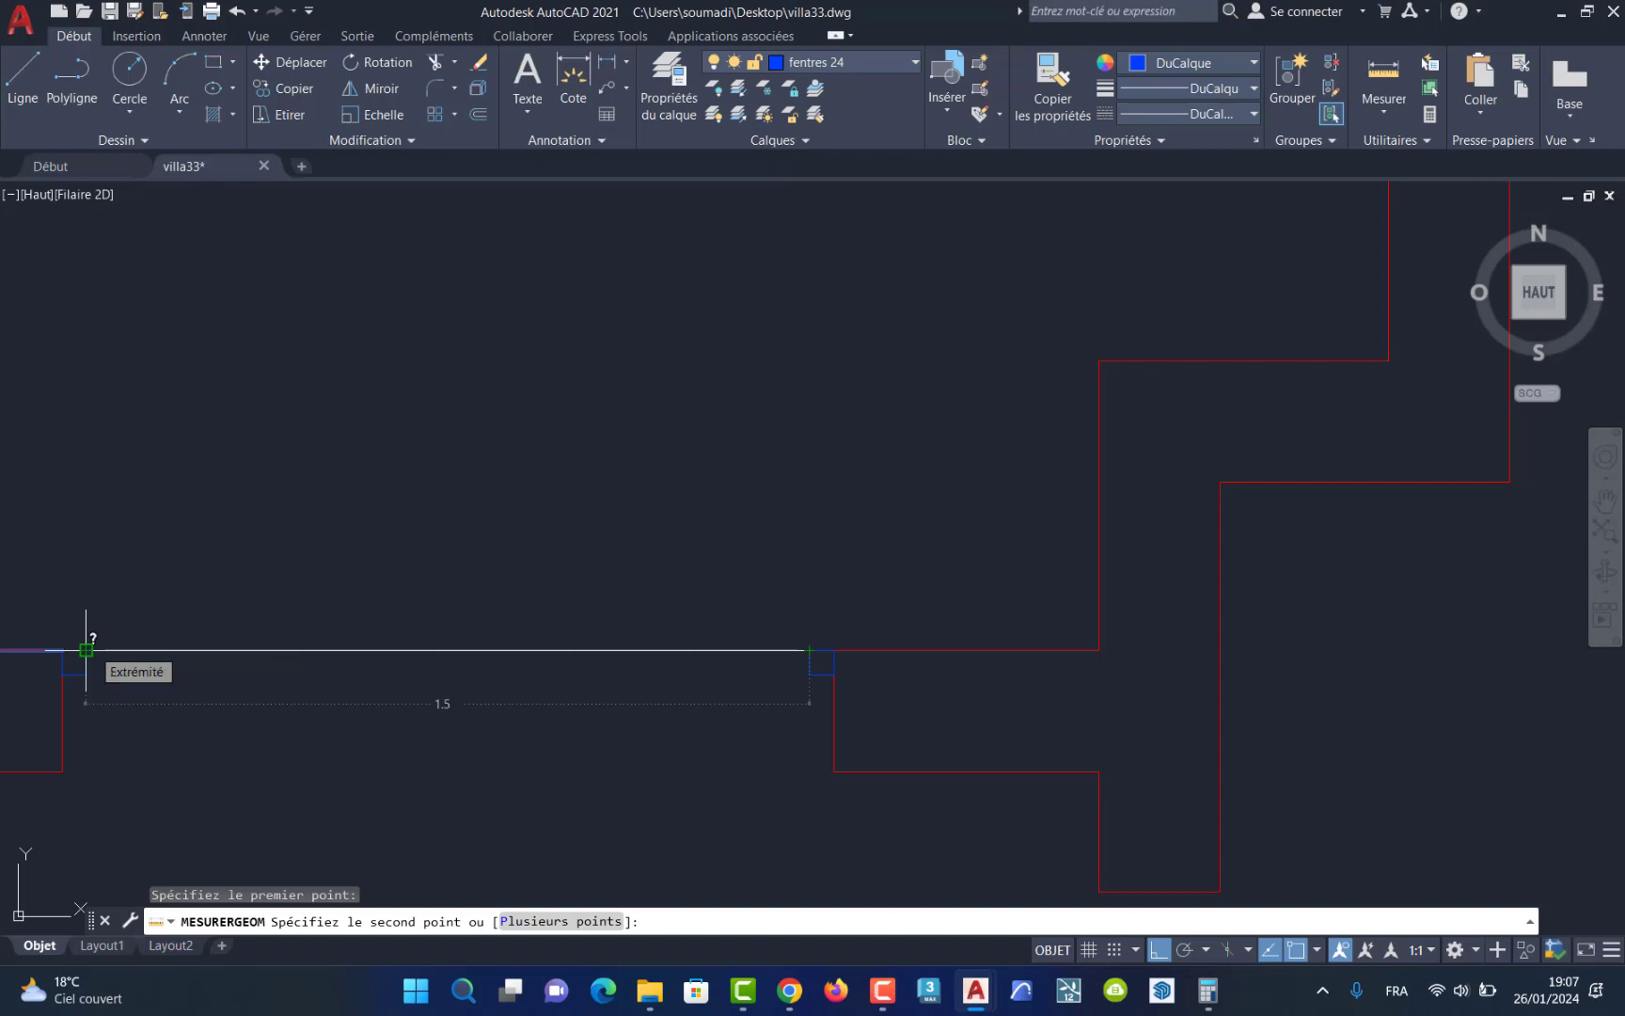
pyautogui.press('Escape')
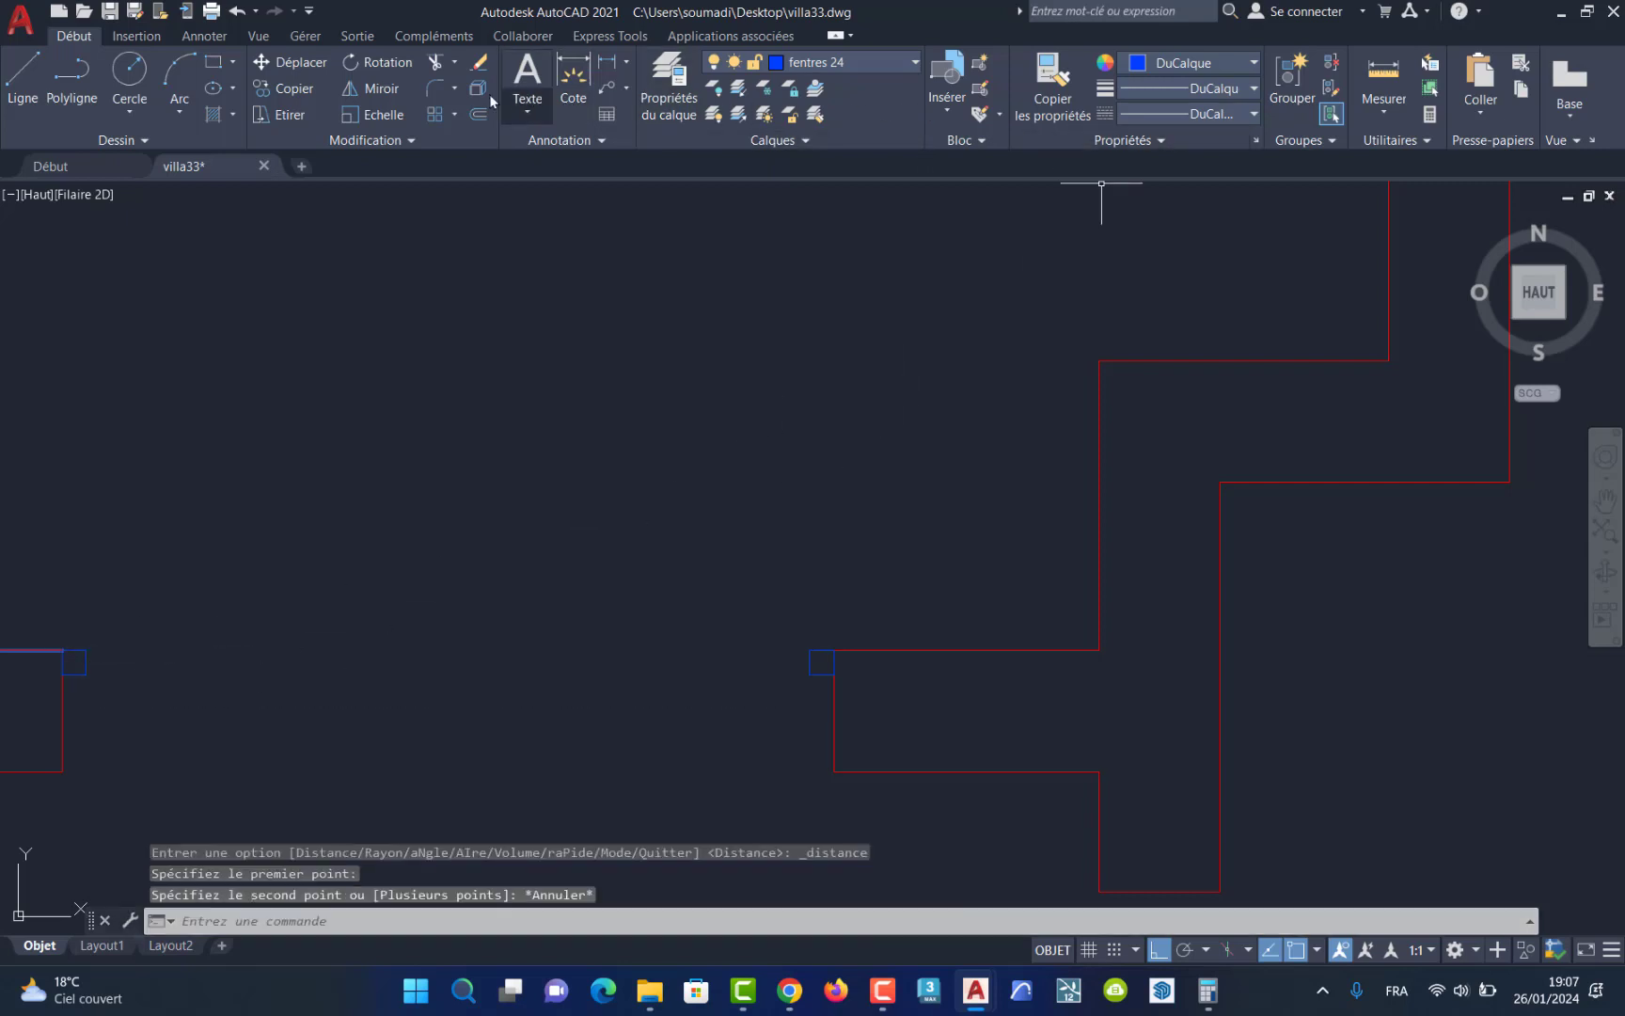
# Step: Draw a door-leaf rectangle 0.05 long and 1.5 wide, rising from the upper inner corner of the square near the pillar
pyautogui.click(233, 66)
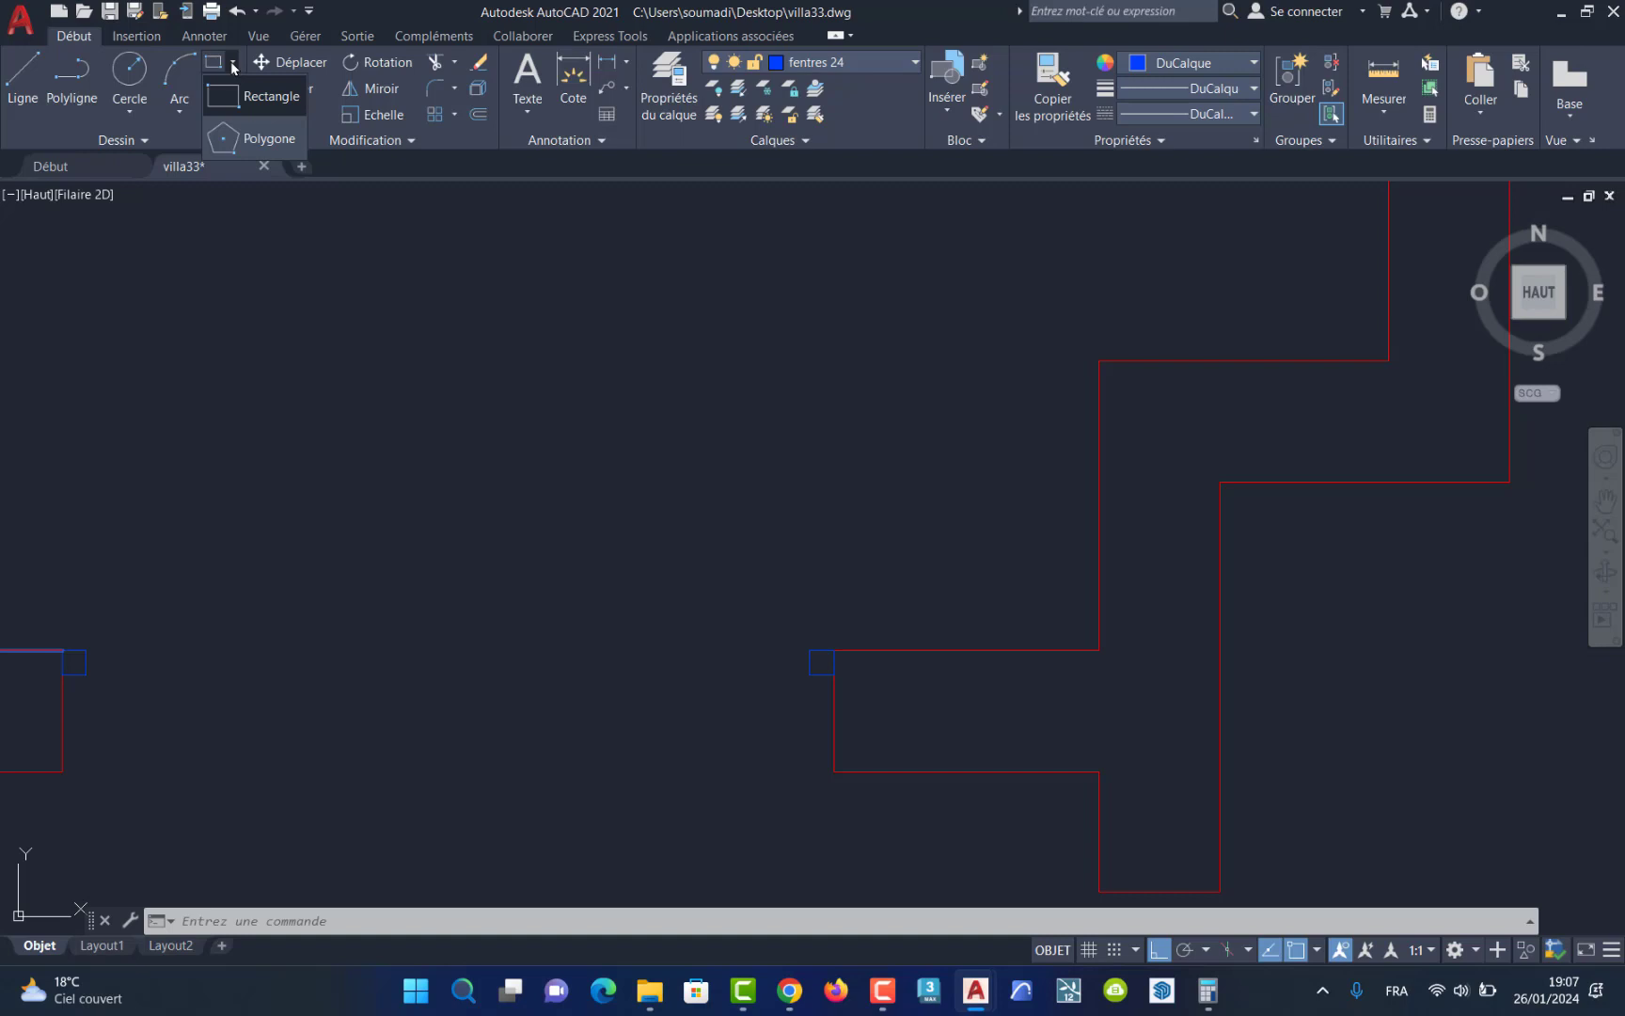
pyautogui.click(233, 88)
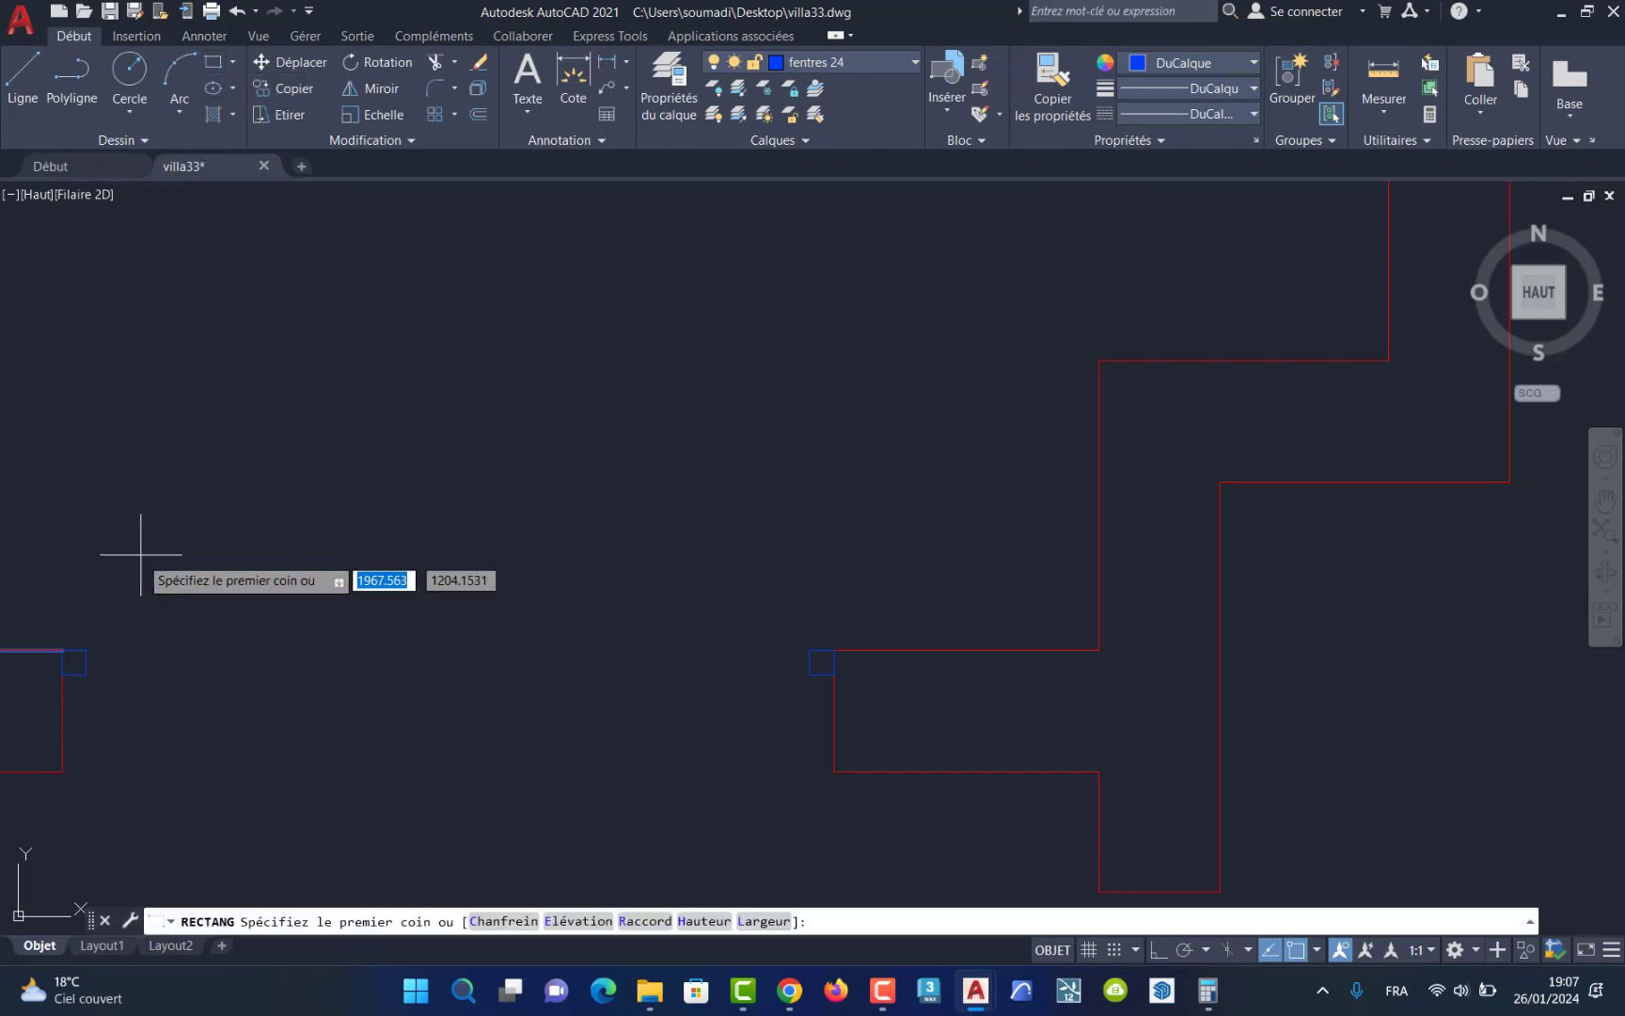
pyautogui.click(86, 649)
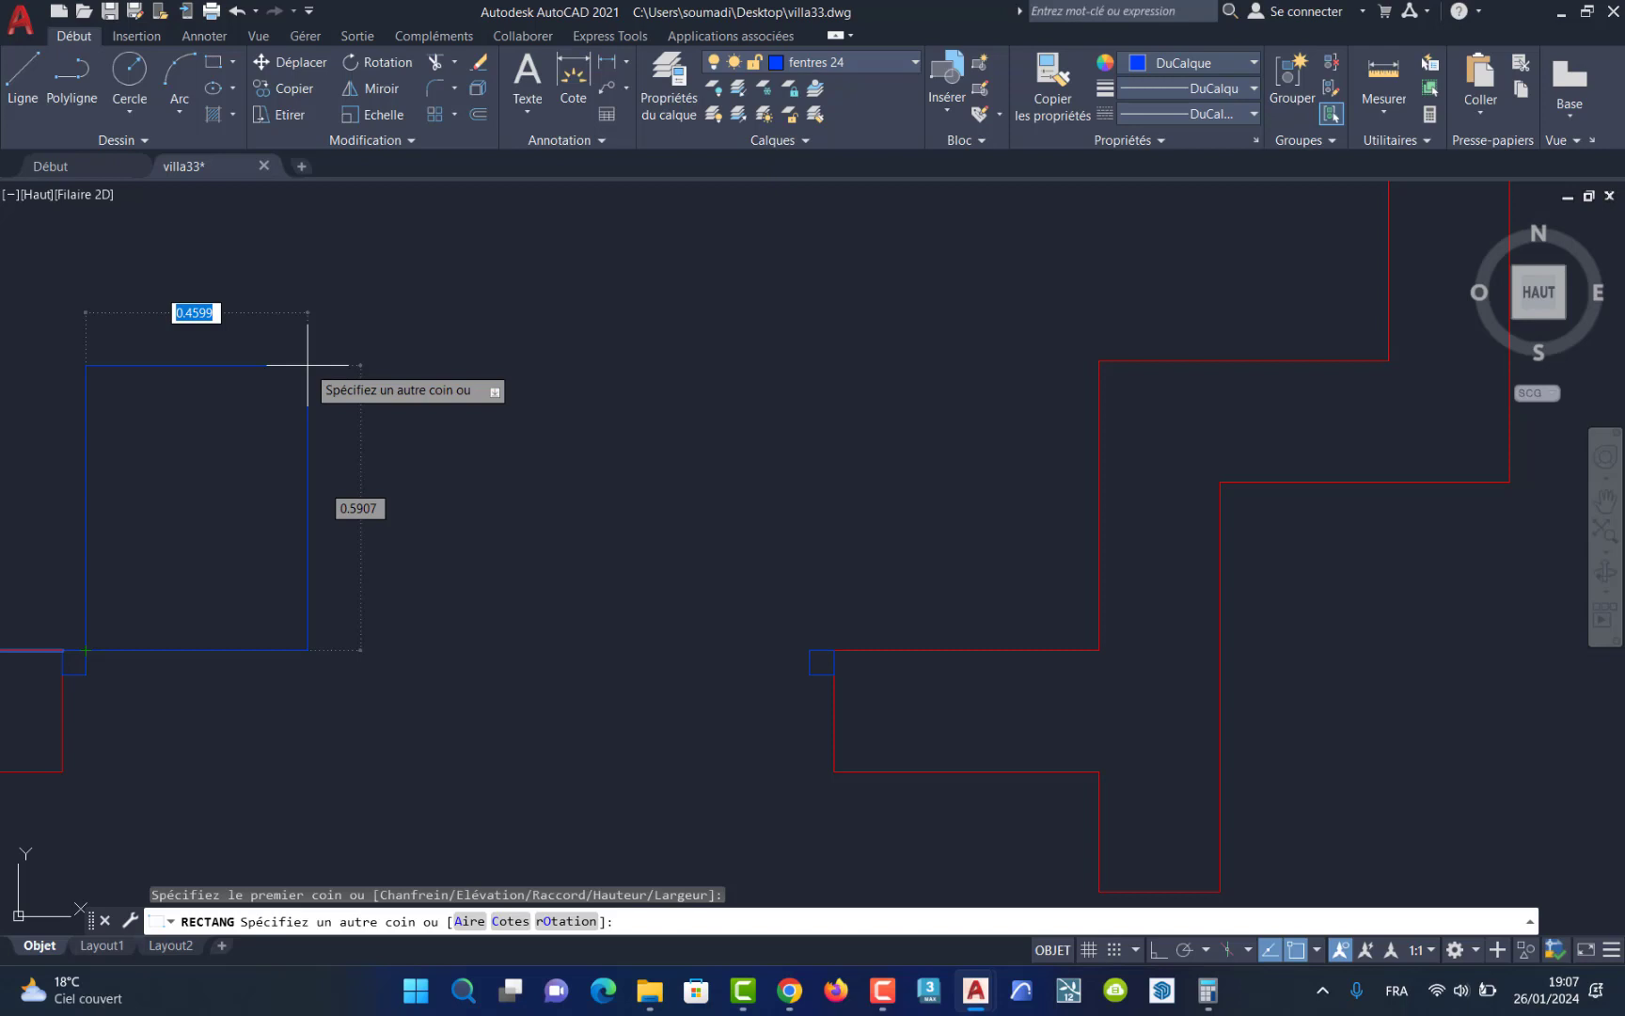
pyautogui.click(510, 921)
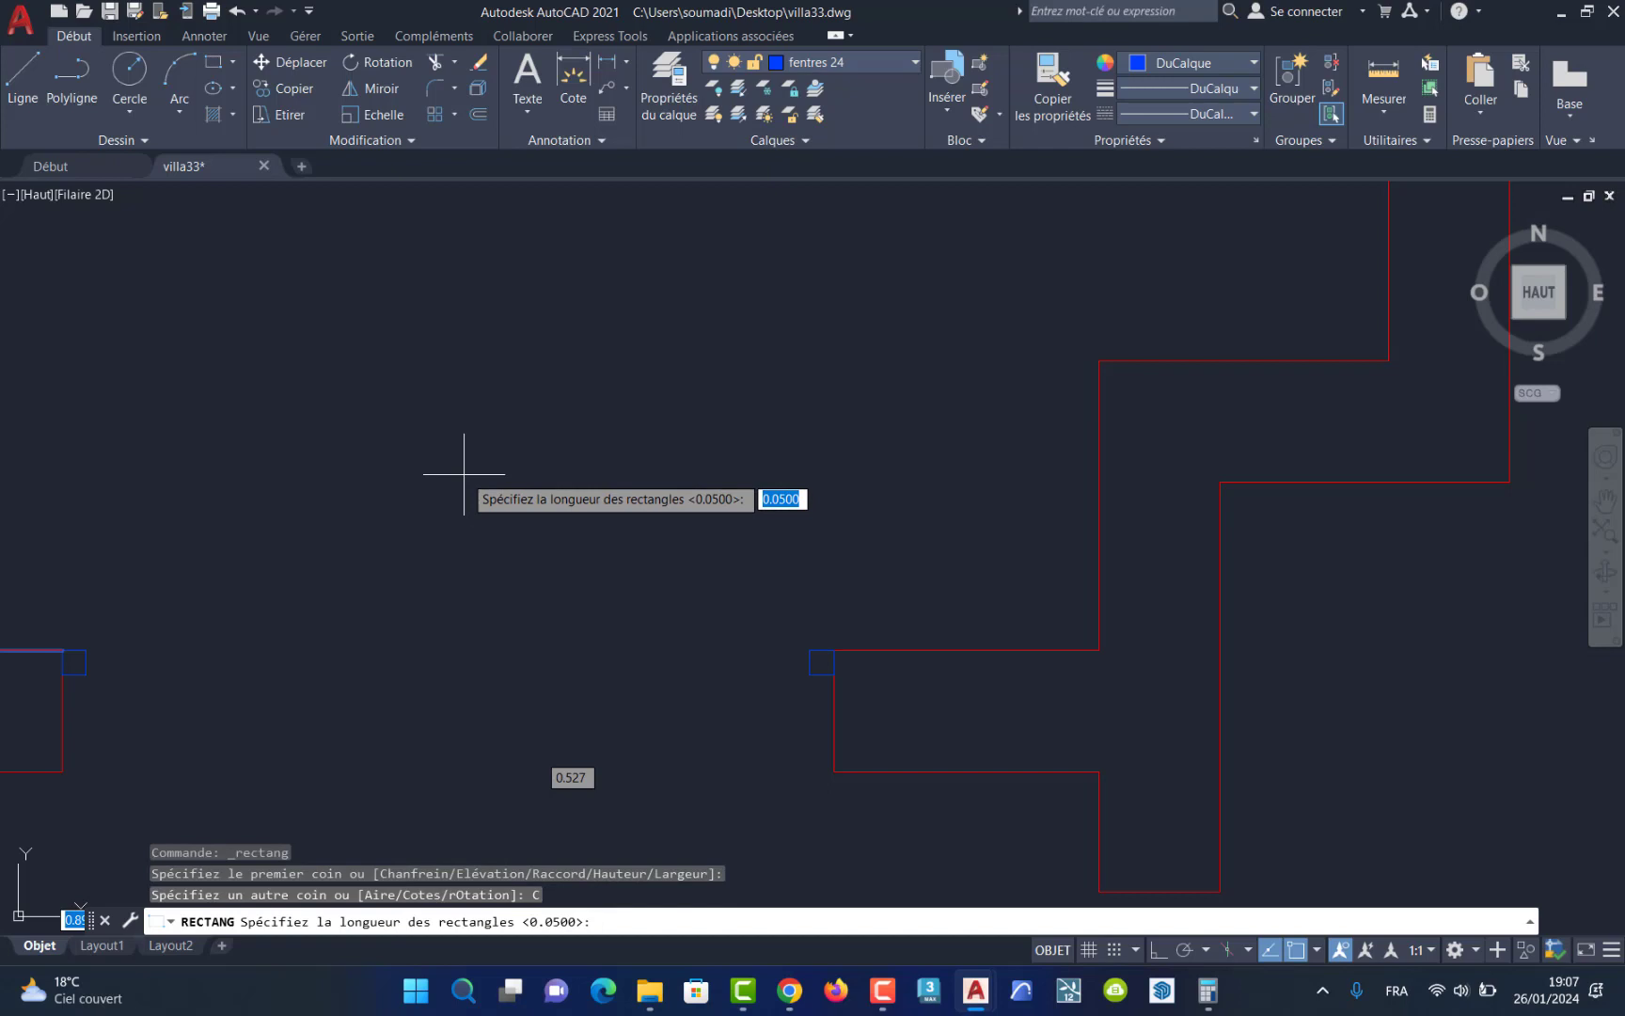
pyautogui.write('0.')
pyautogui.press('Return')
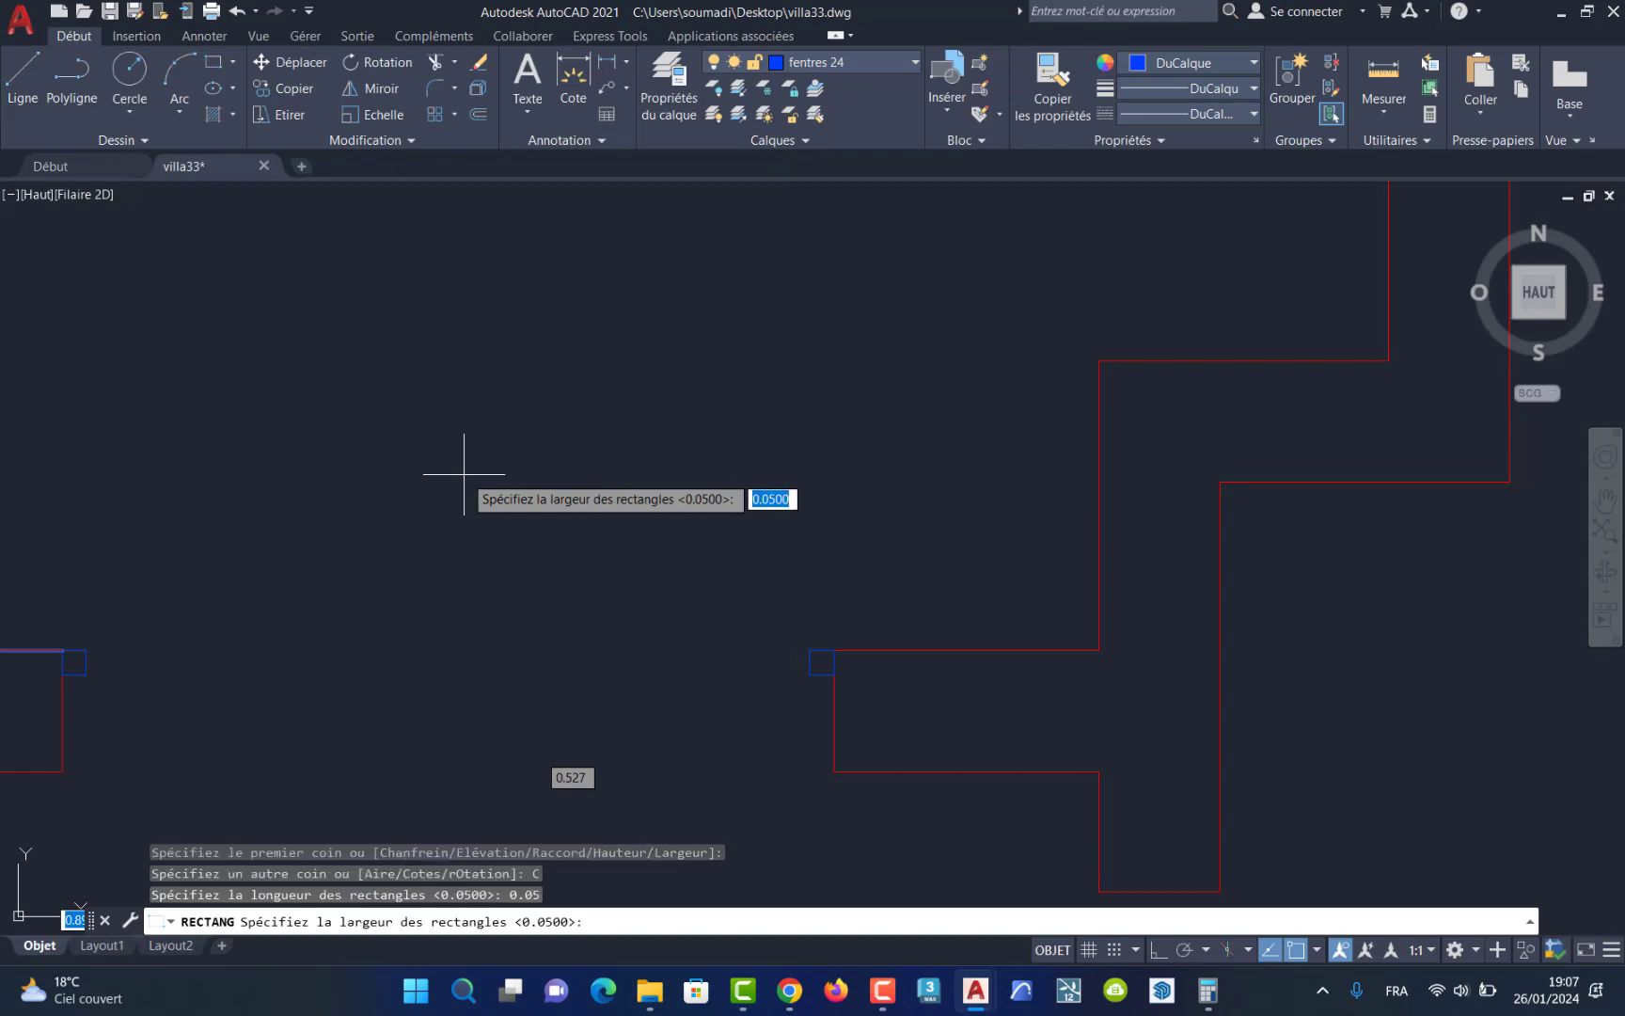
pyautogui.write('1.5')
pyautogui.press('Return')
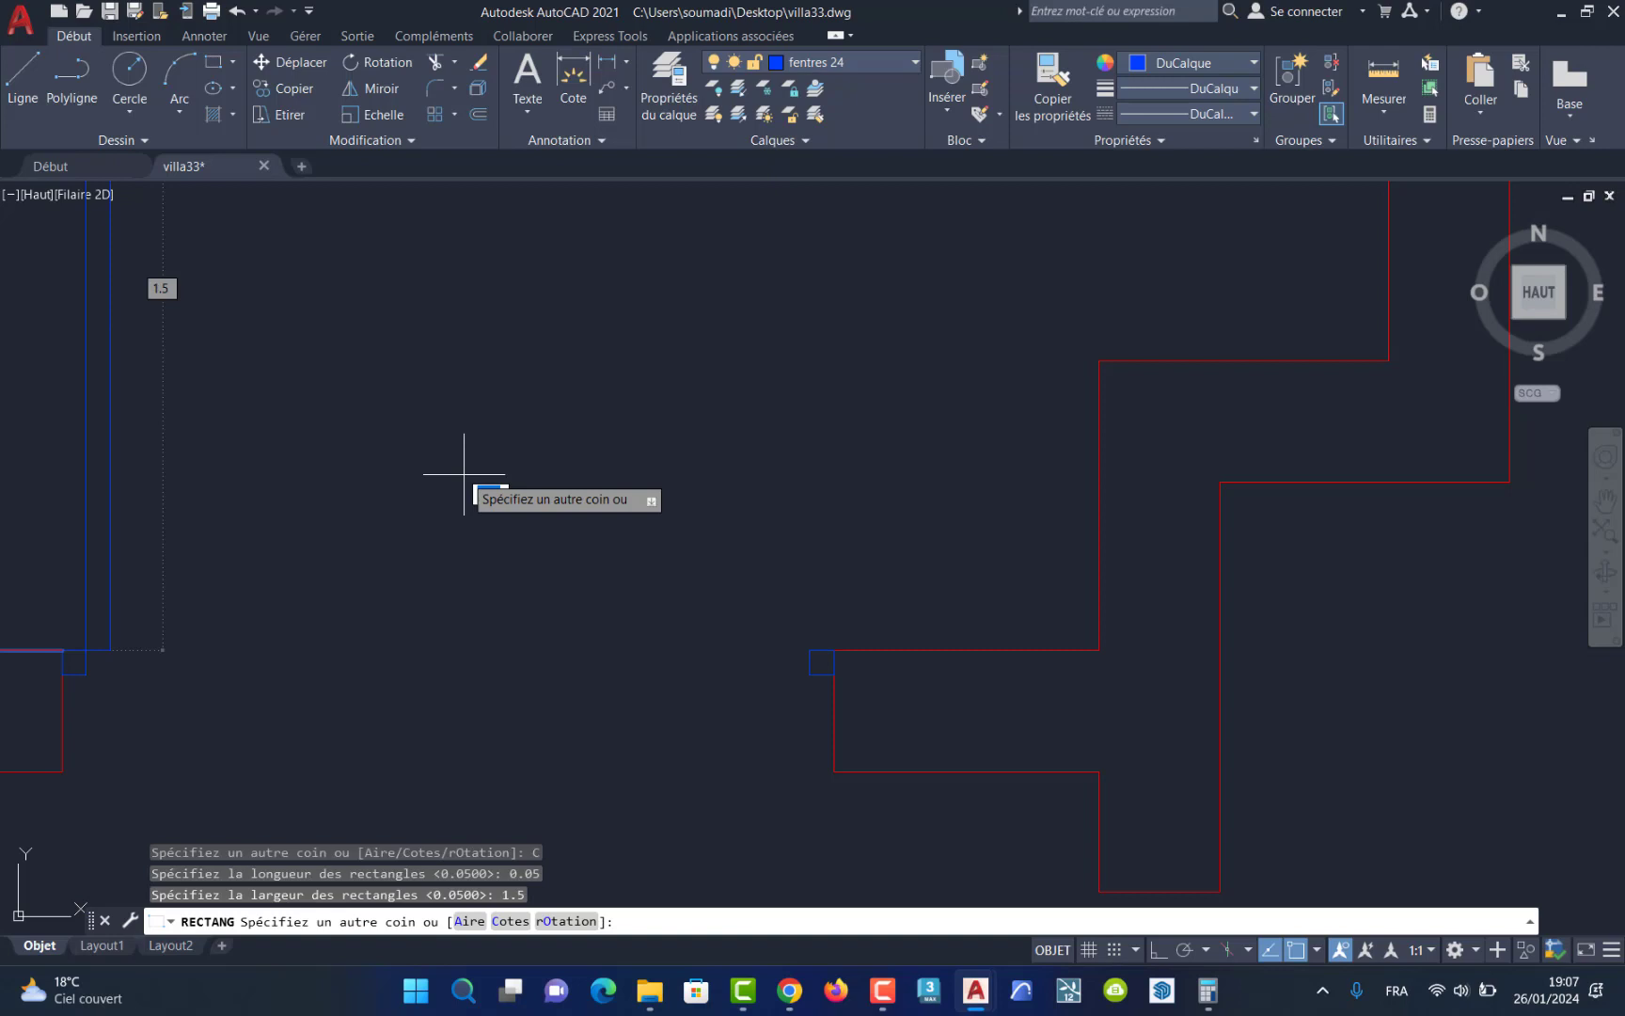
pyautogui.scroll(-5, 494, 449)
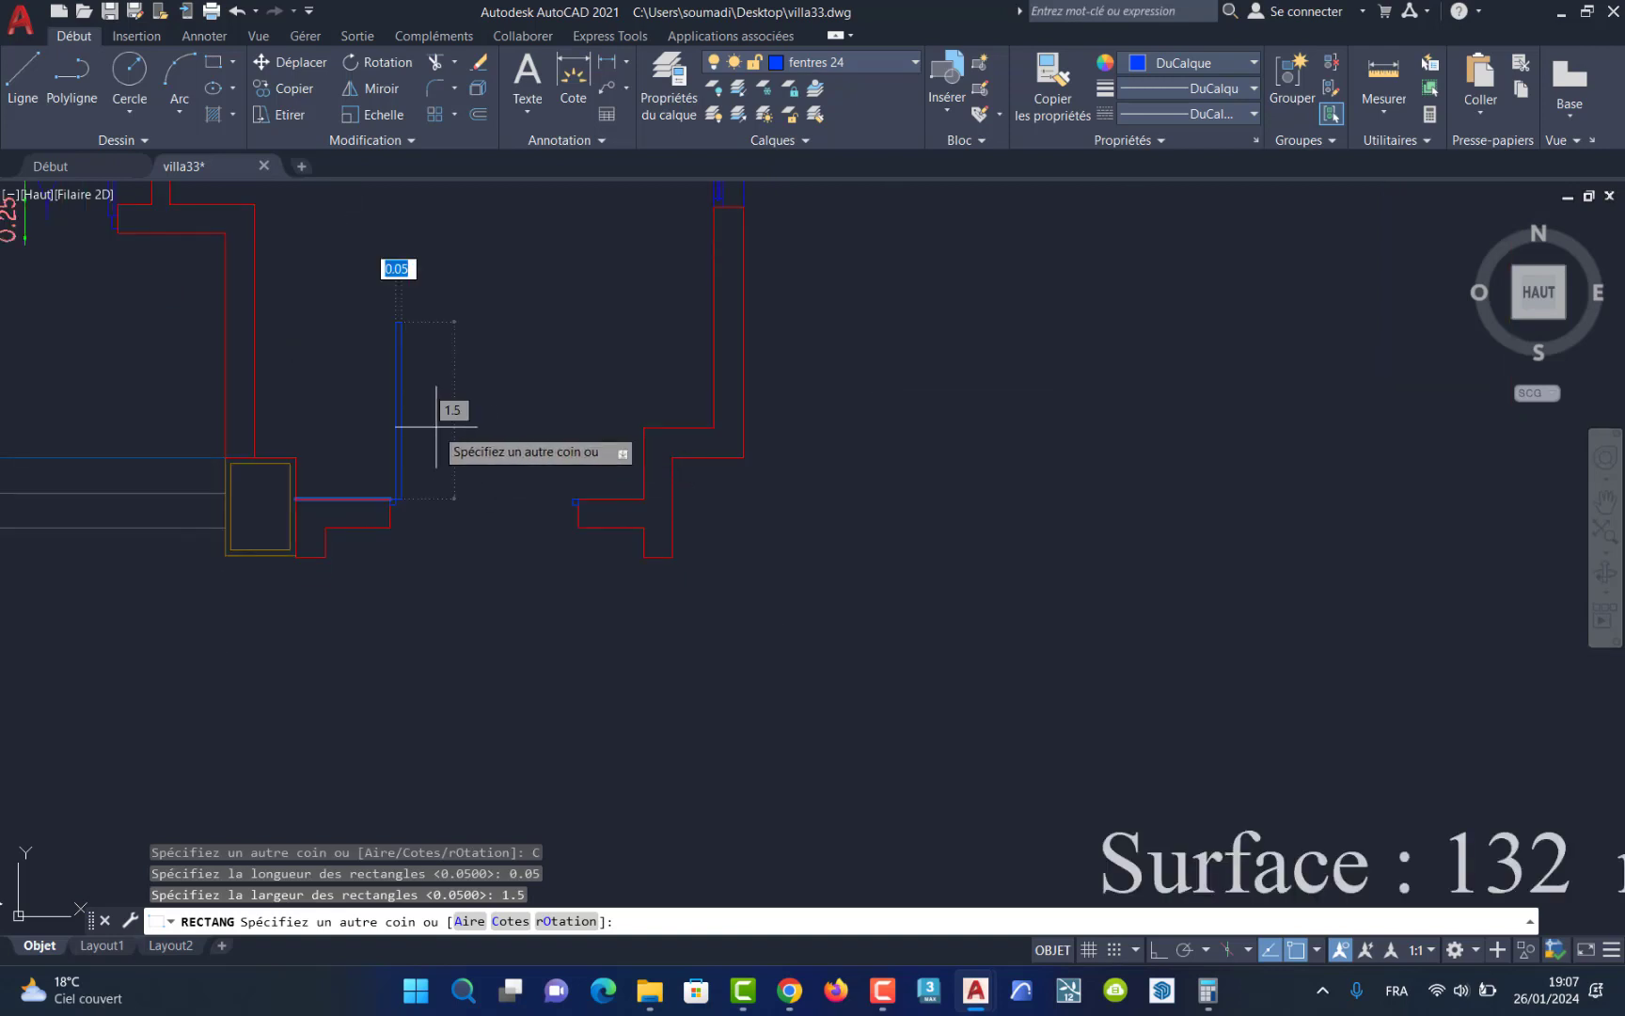
pyautogui.scroll(10, 388, 431)
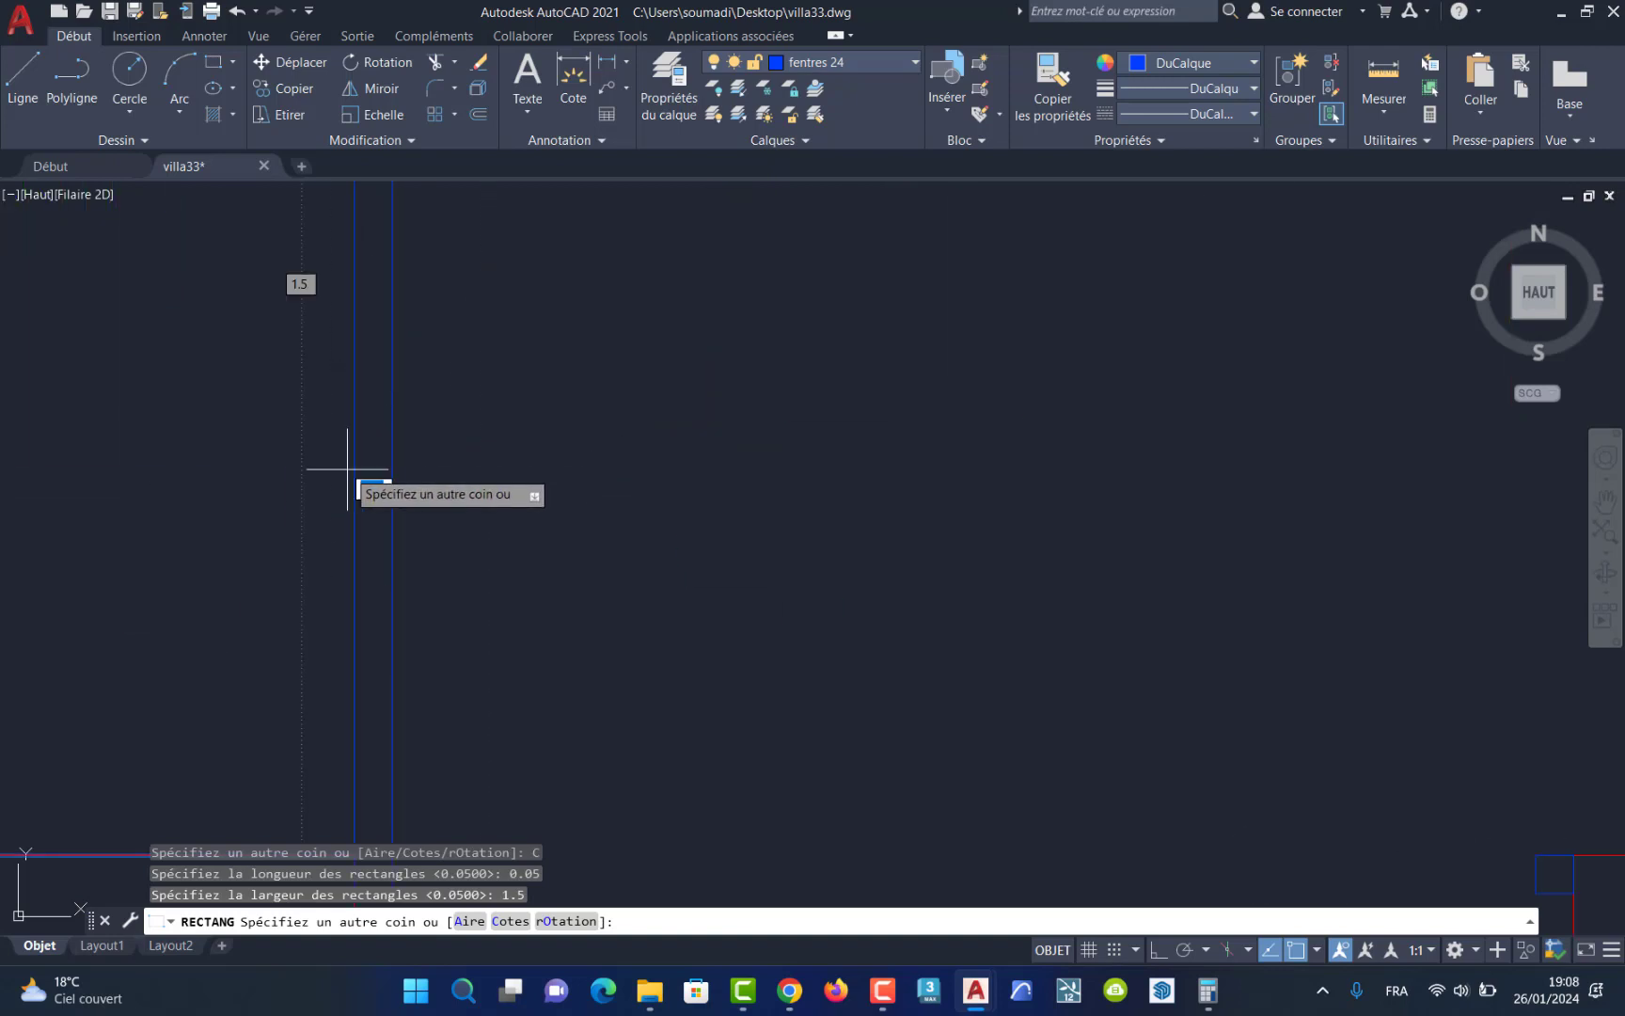
pyautogui.click(487, 480)
pyautogui.scroll(-5, 603, 562)
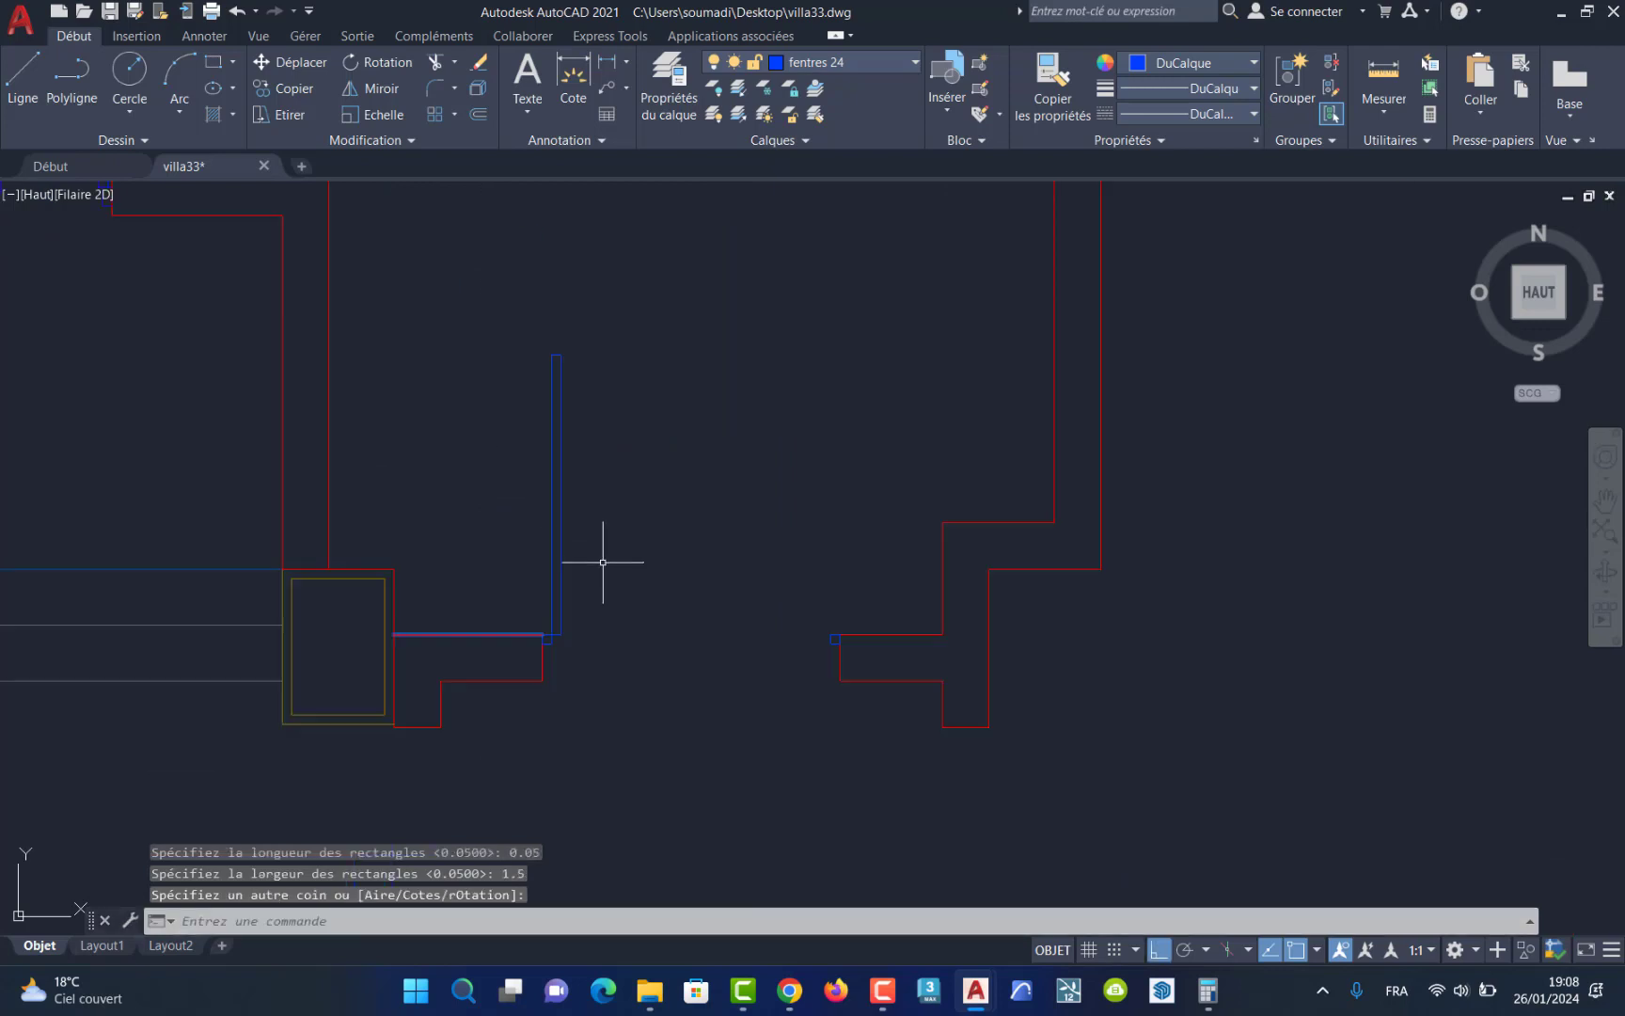
# Step: Draw the door's swing arc by start, centre and end, from the far square's upper inner corner around the hinge corner to the leaf's top
pyautogui.scroll(6, 616, 569)
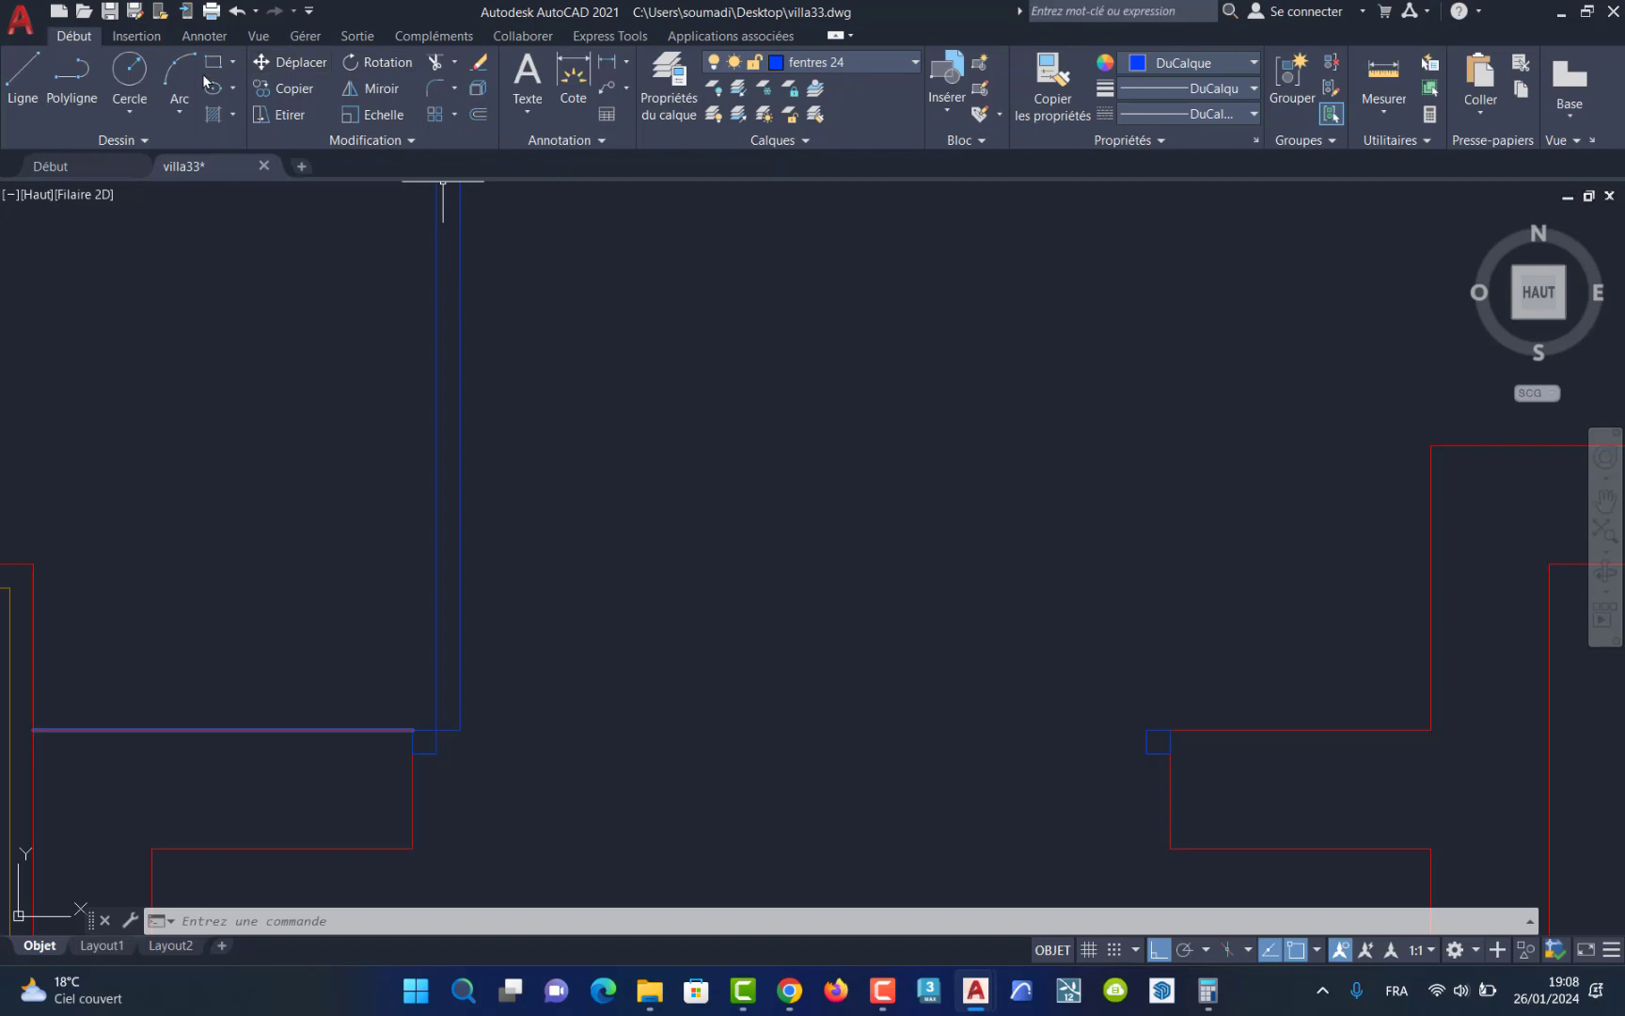
pyautogui.click(184, 108)
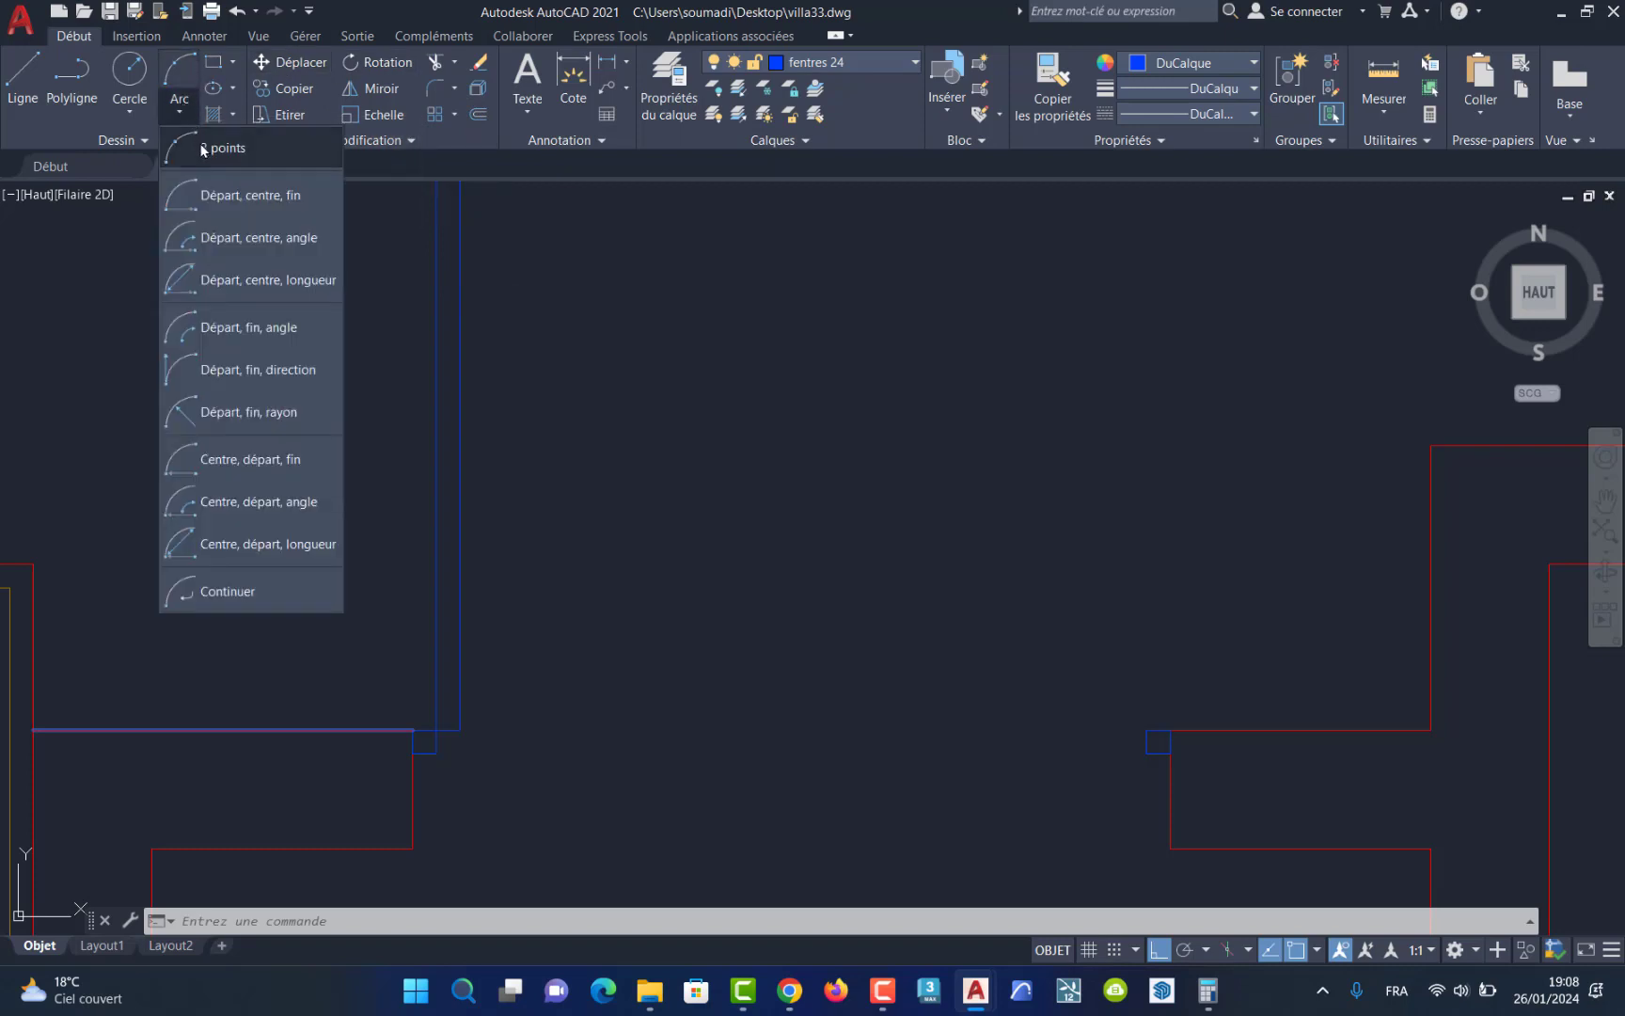
pyautogui.click(211, 197)
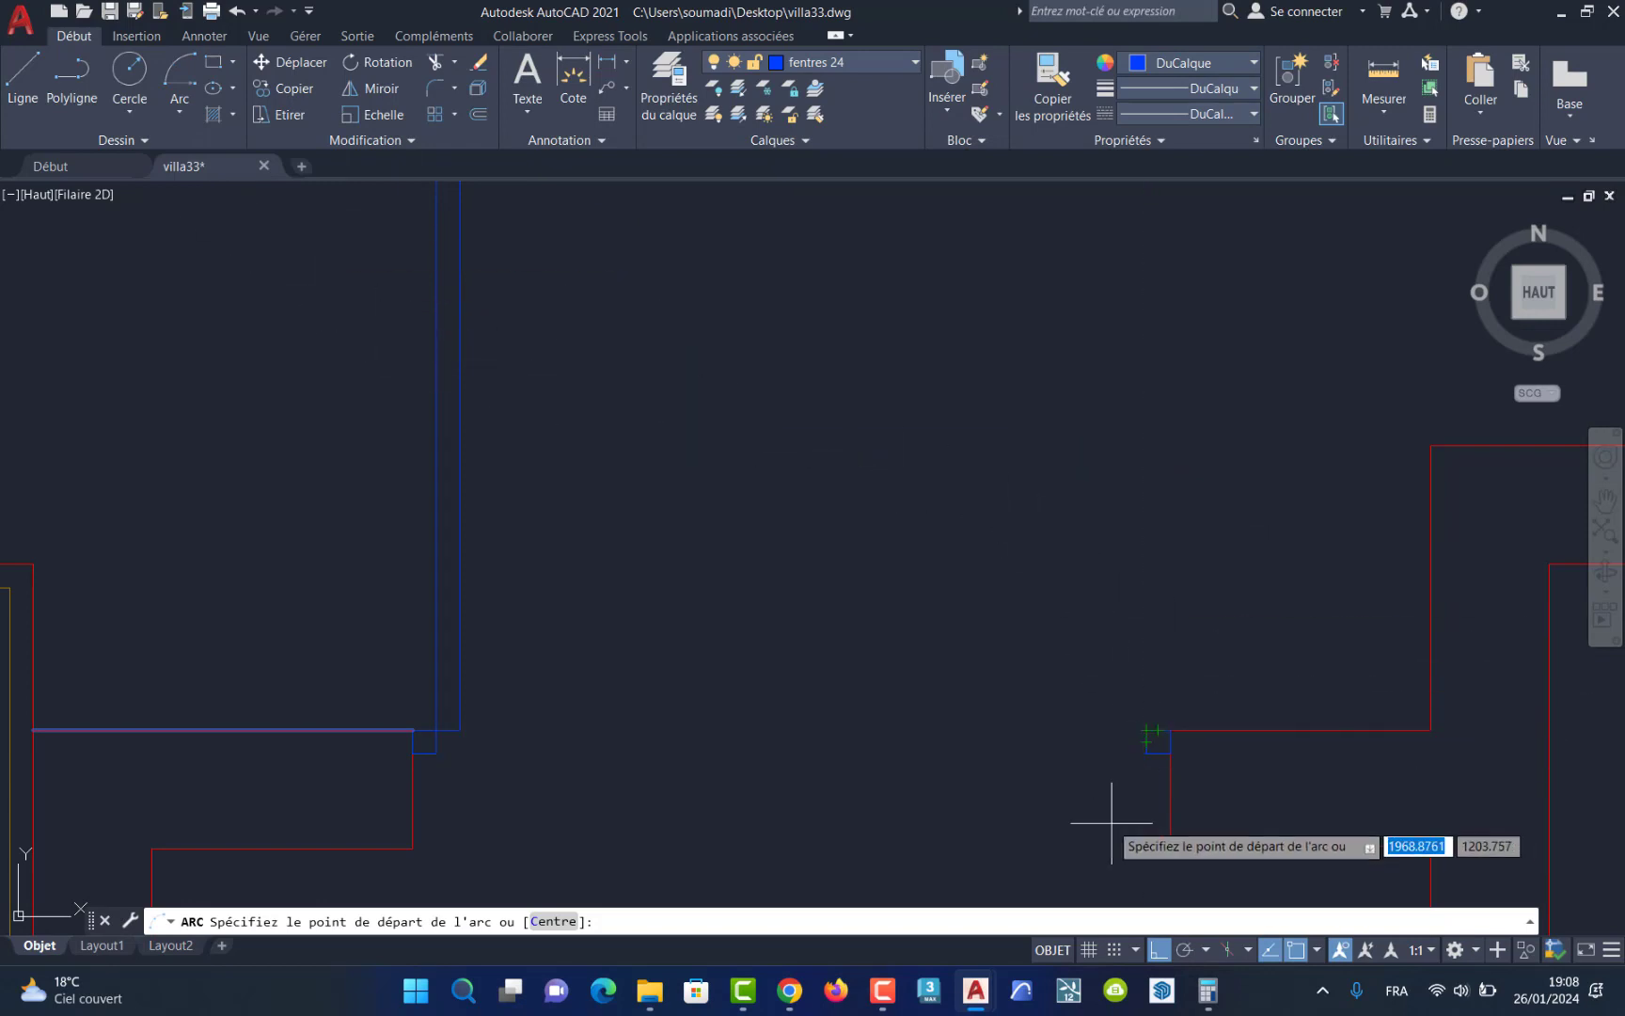
pyautogui.scroll(3, 1147, 730)
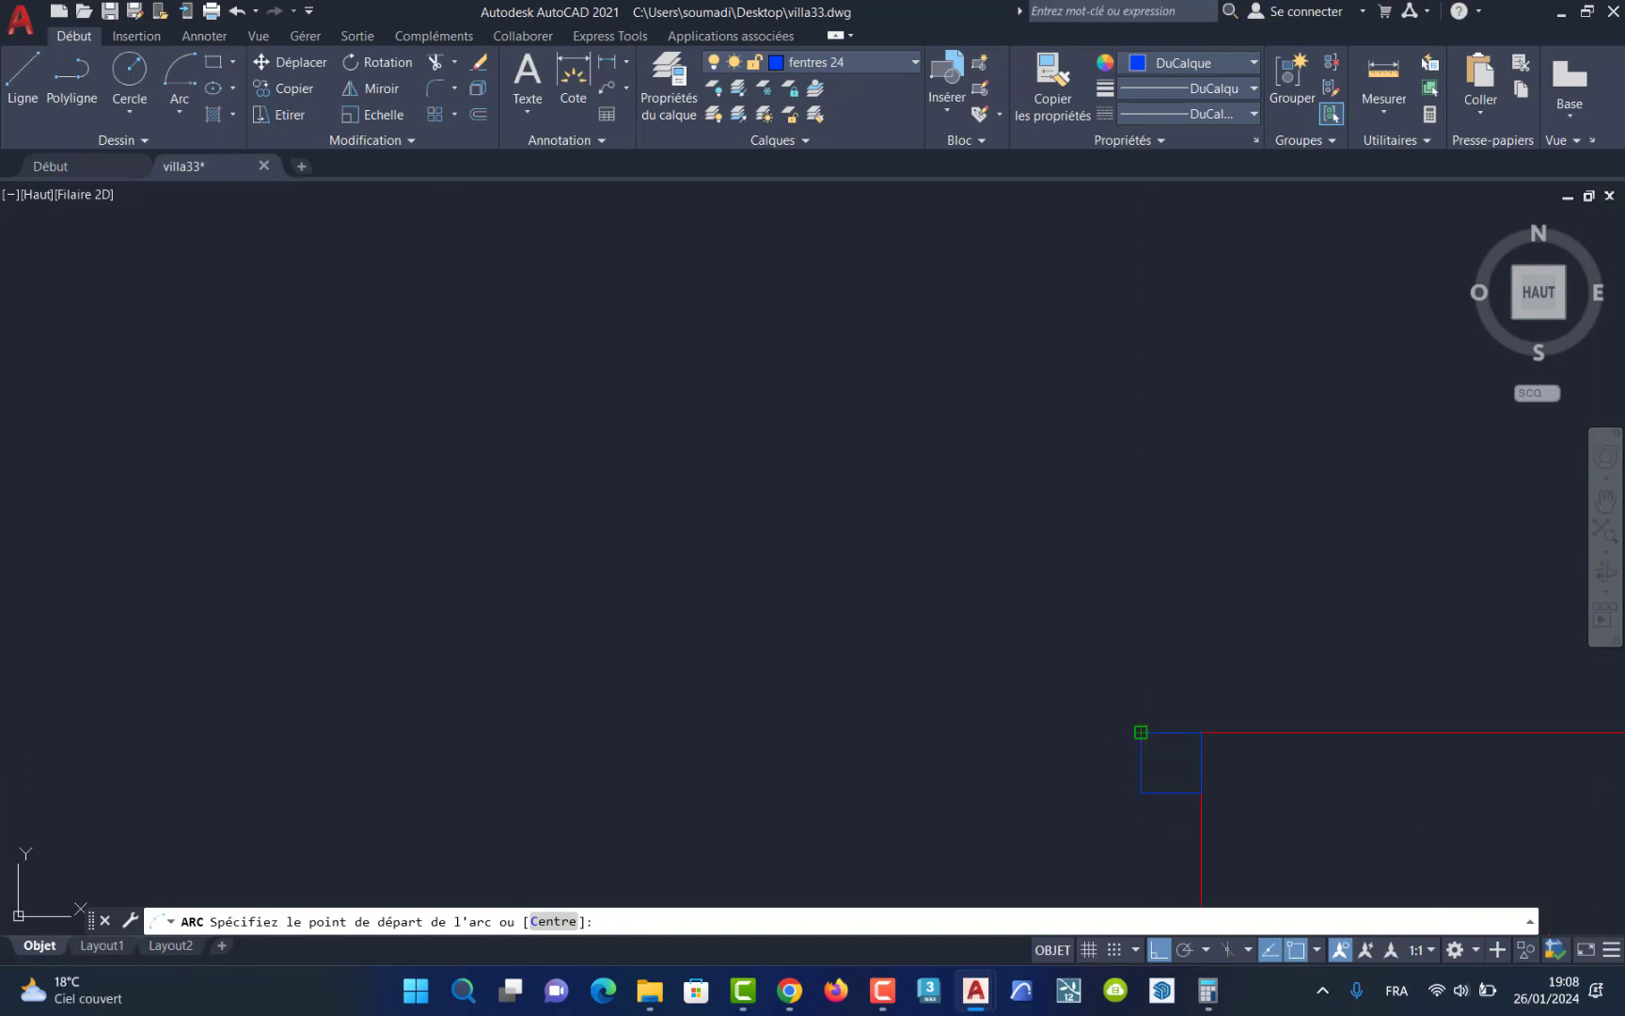
pyautogui.click(1141, 732)
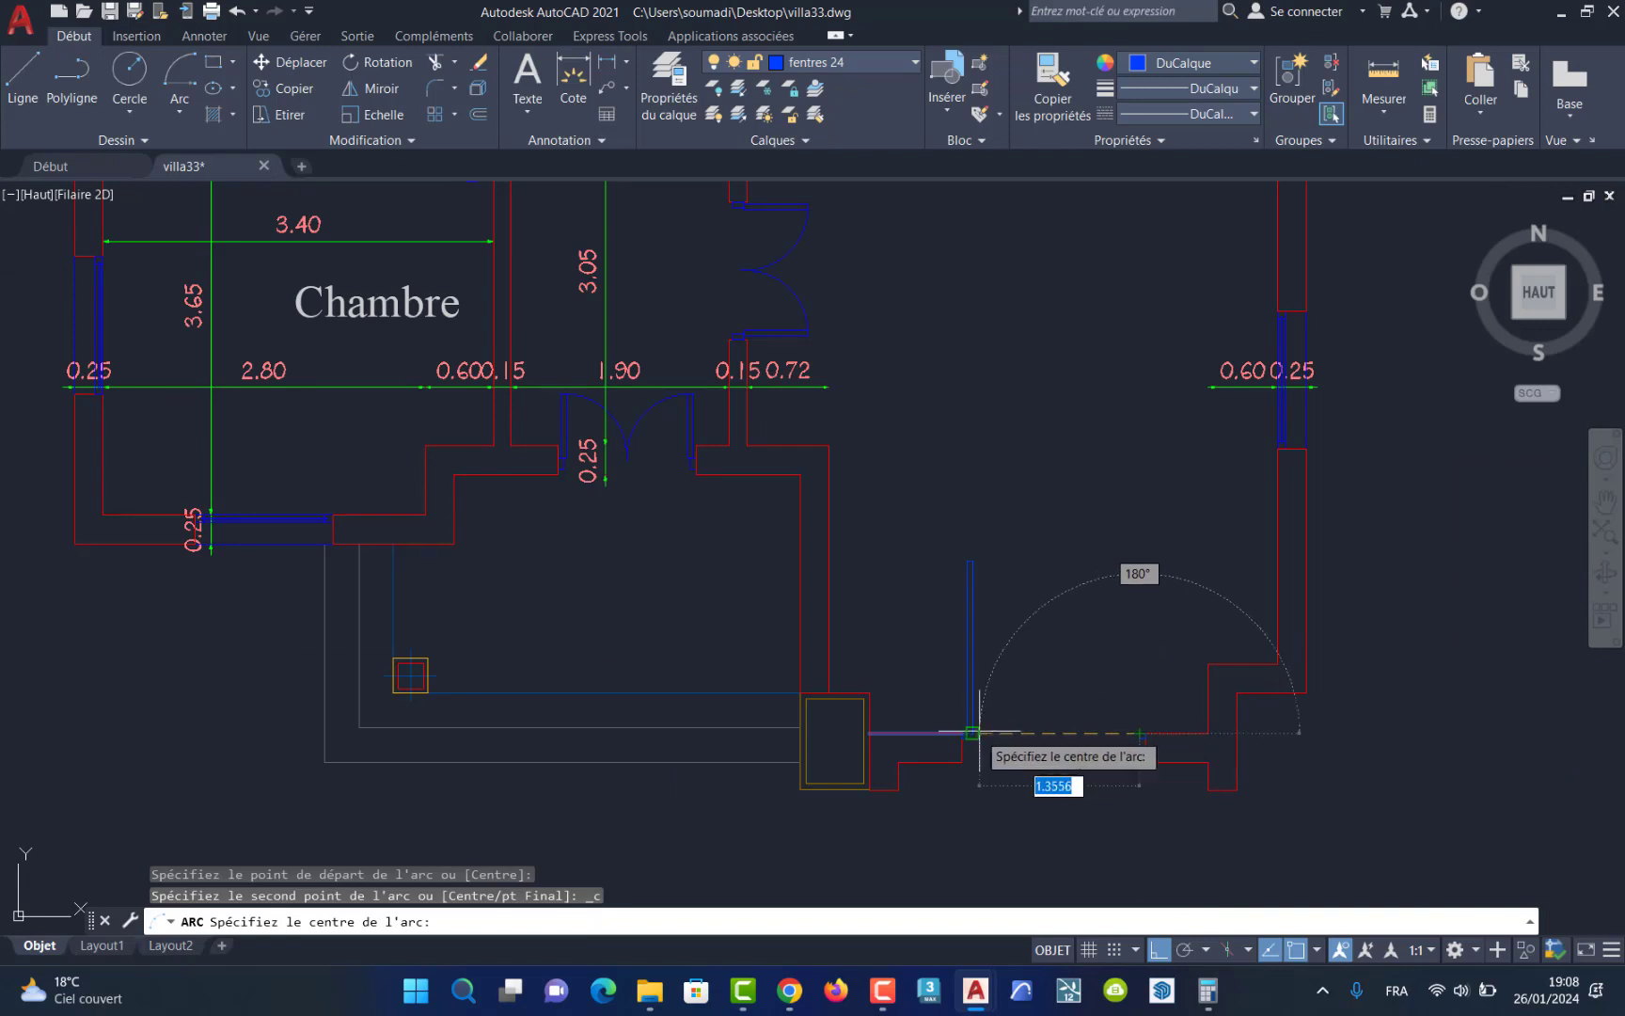
pyautogui.scroll(4, 969, 733)
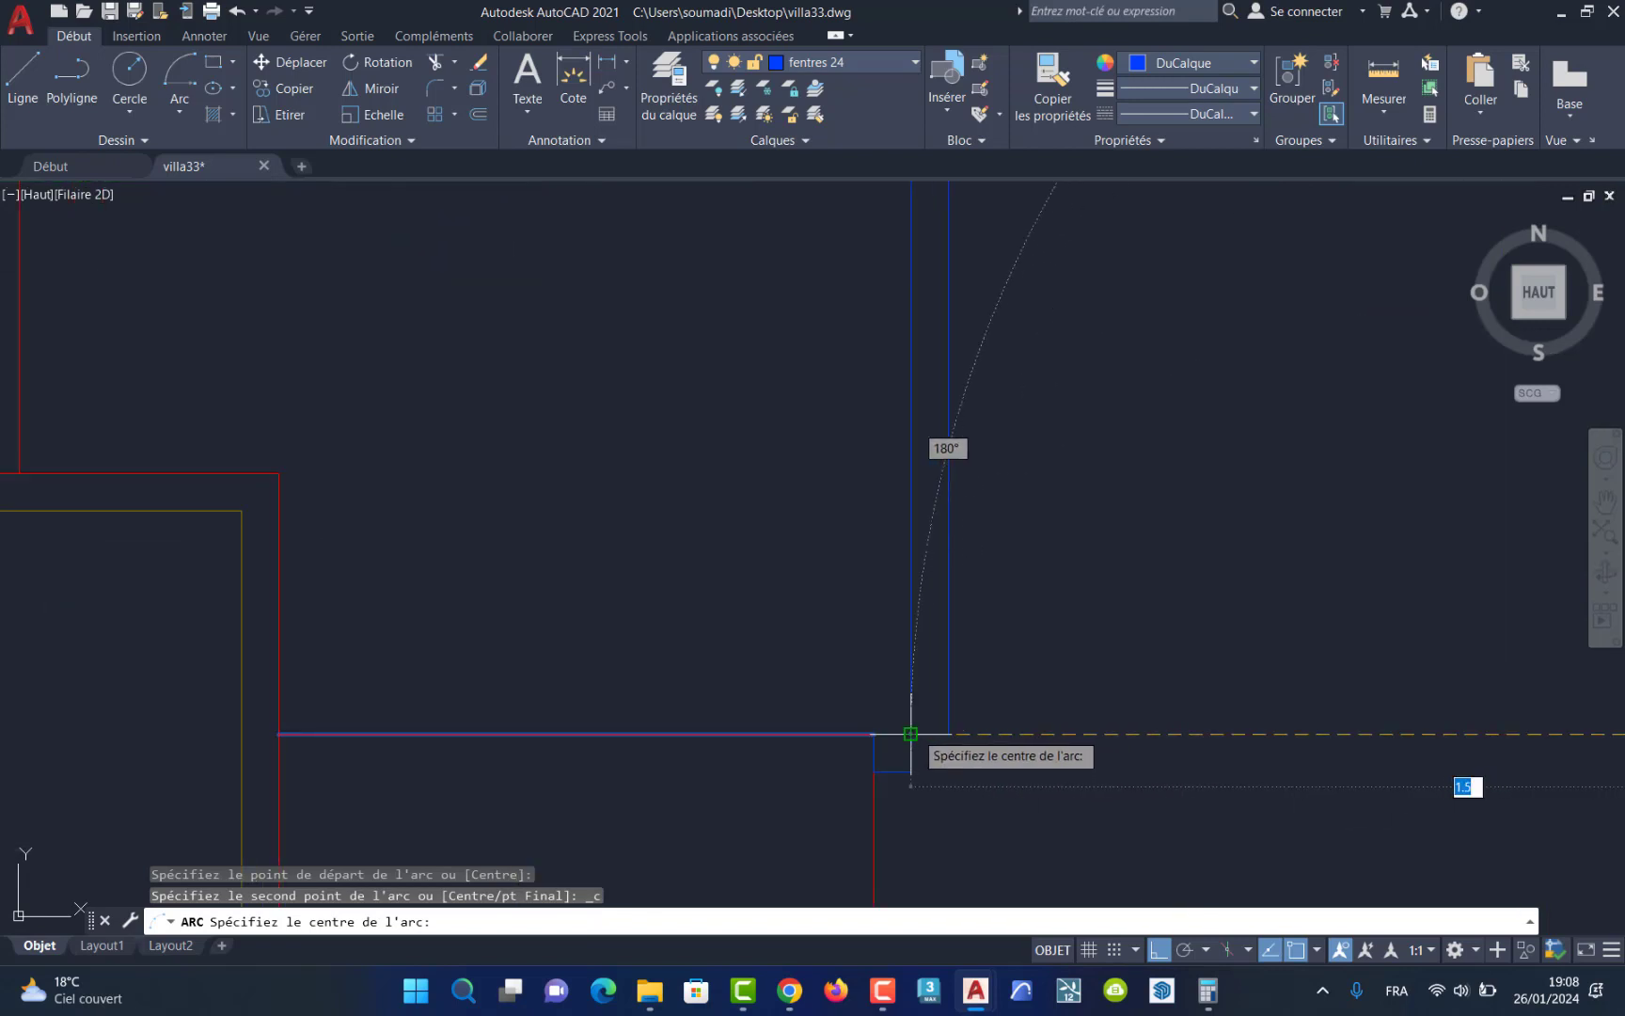
pyautogui.click(948, 734)
pyautogui.scroll(-4, 960, 513)
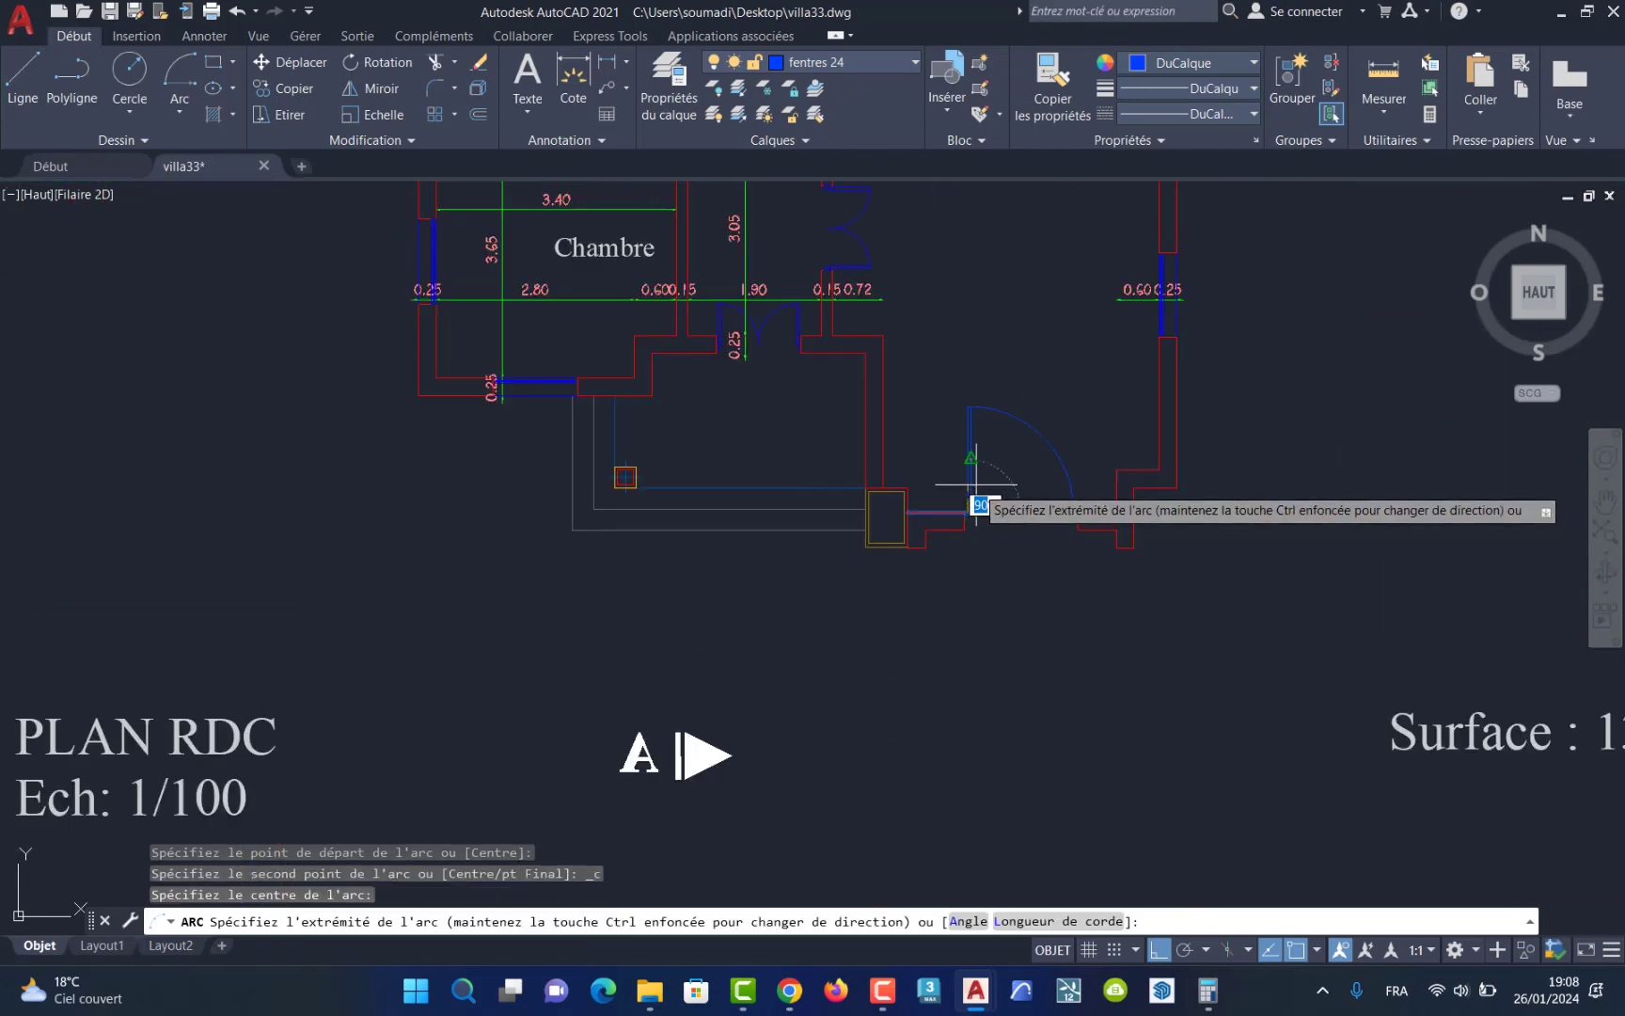
pyautogui.scroll(5, 961, 414)
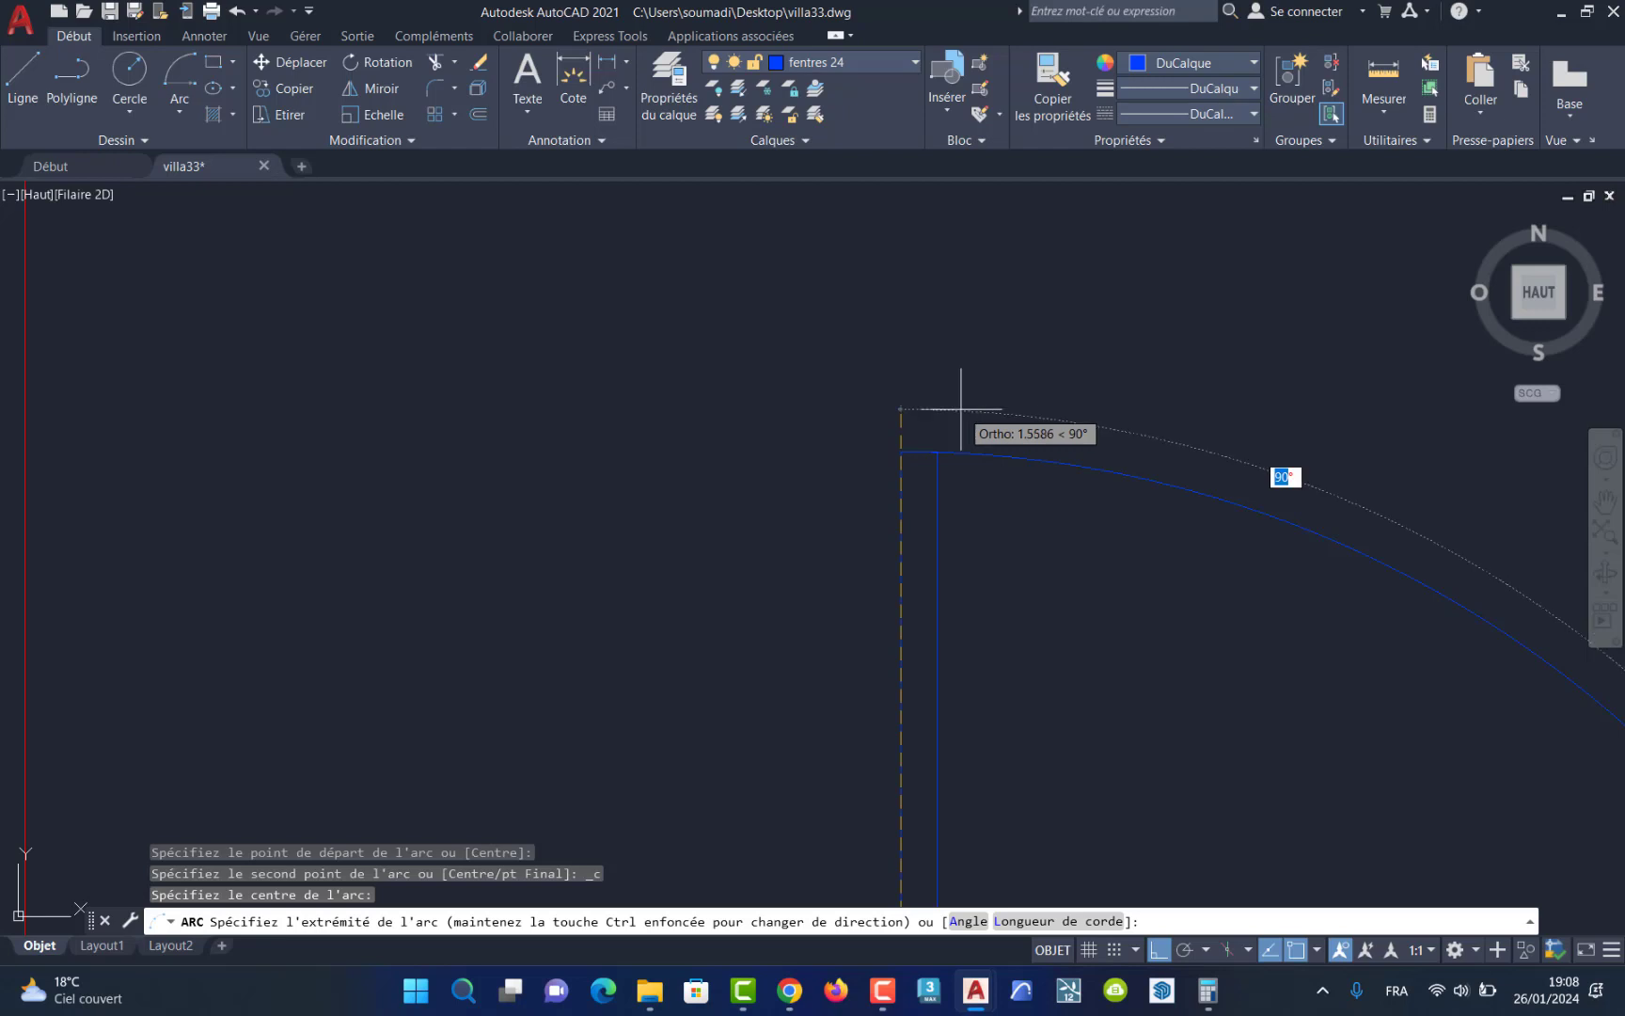
pyautogui.click(936, 453)
pyautogui.scroll(-6, 936, 562)
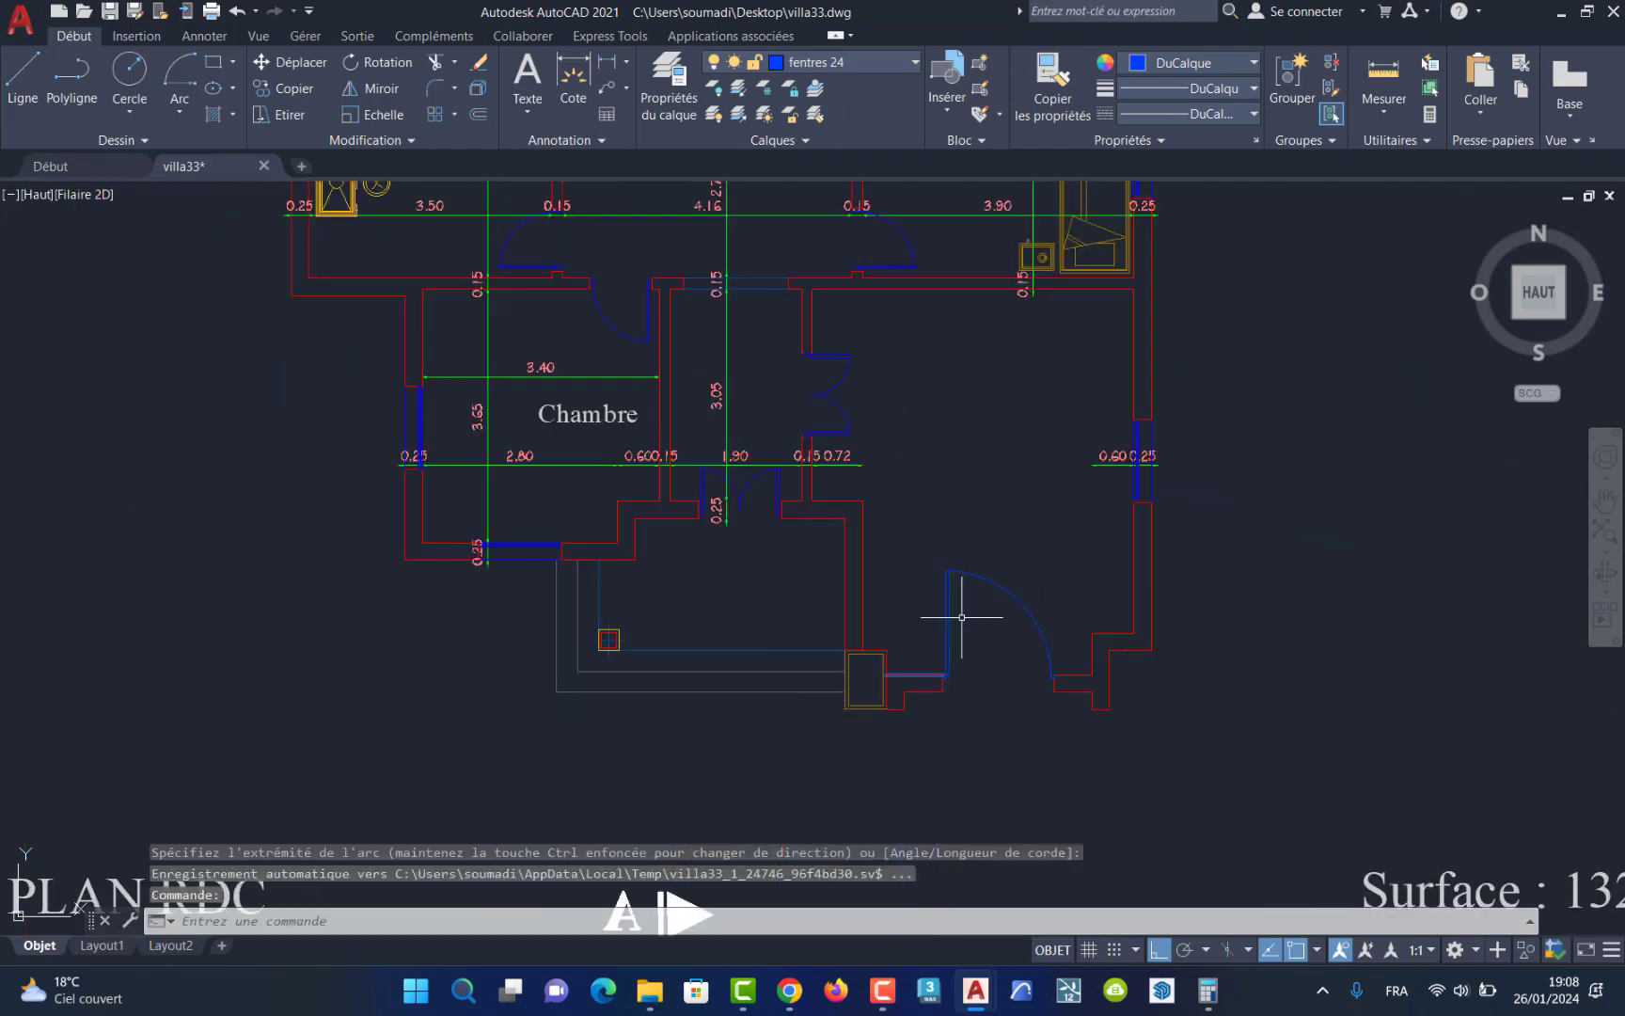
# Step: Group the swing arc, the door-leaf rectangle and the two small frame squares into one object
pyautogui.scroll(7, 962, 617)
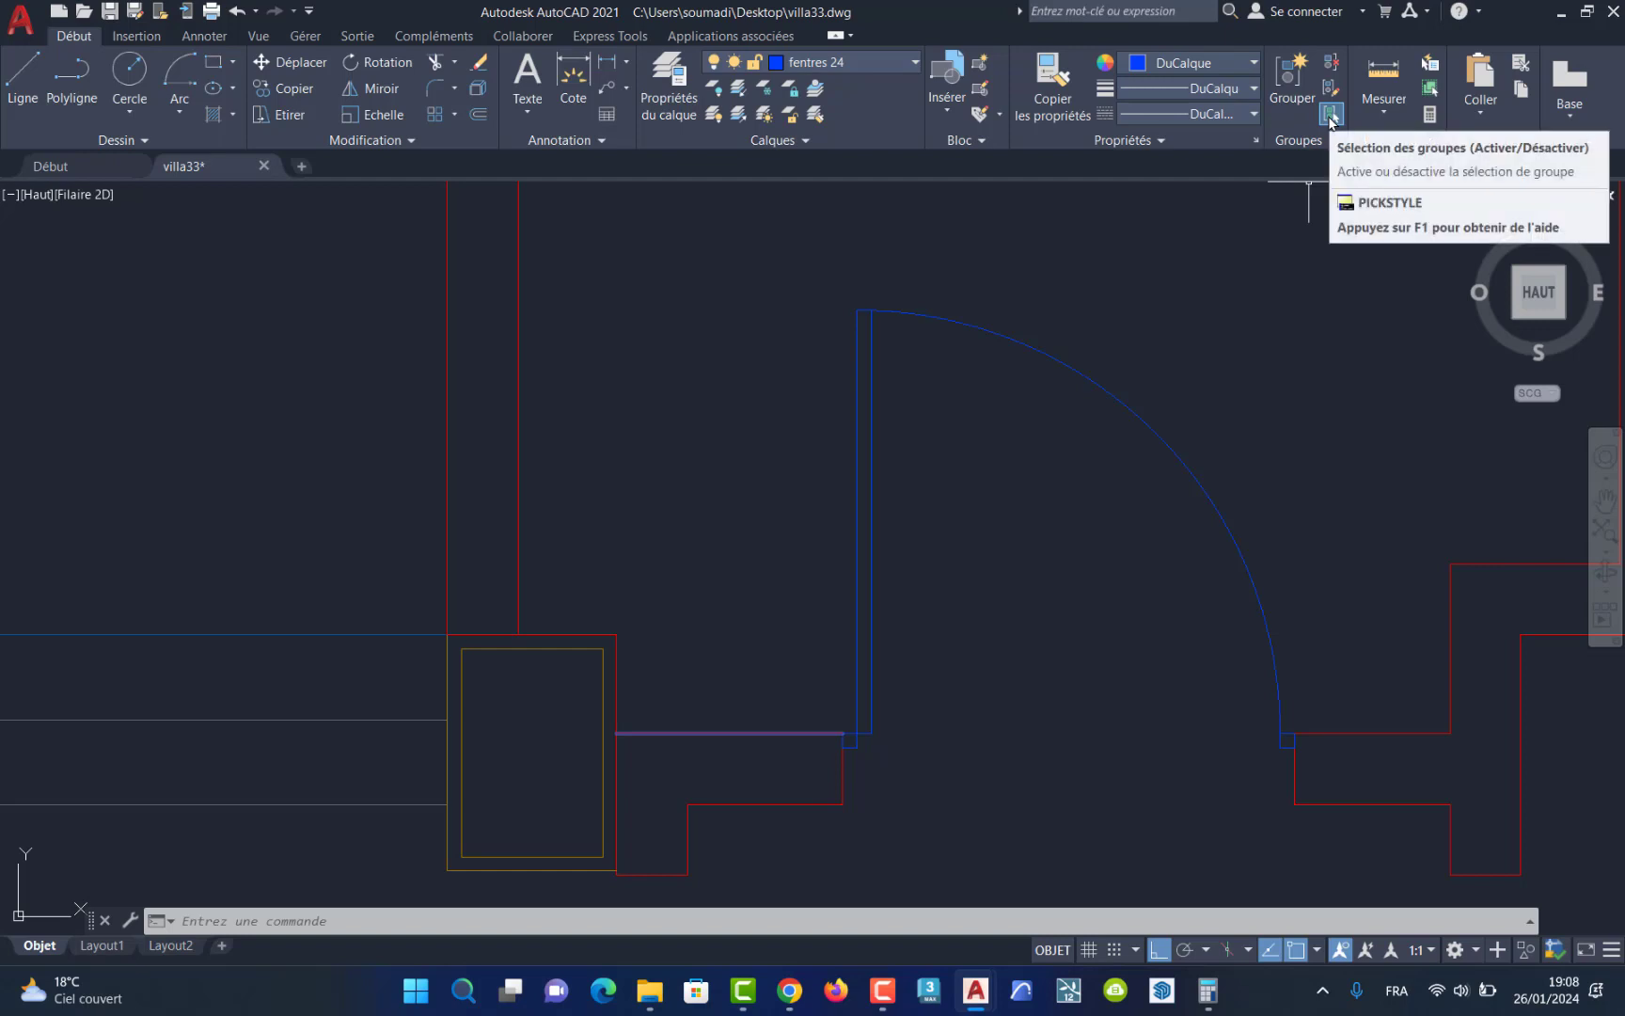
pyautogui.click(1330, 117)
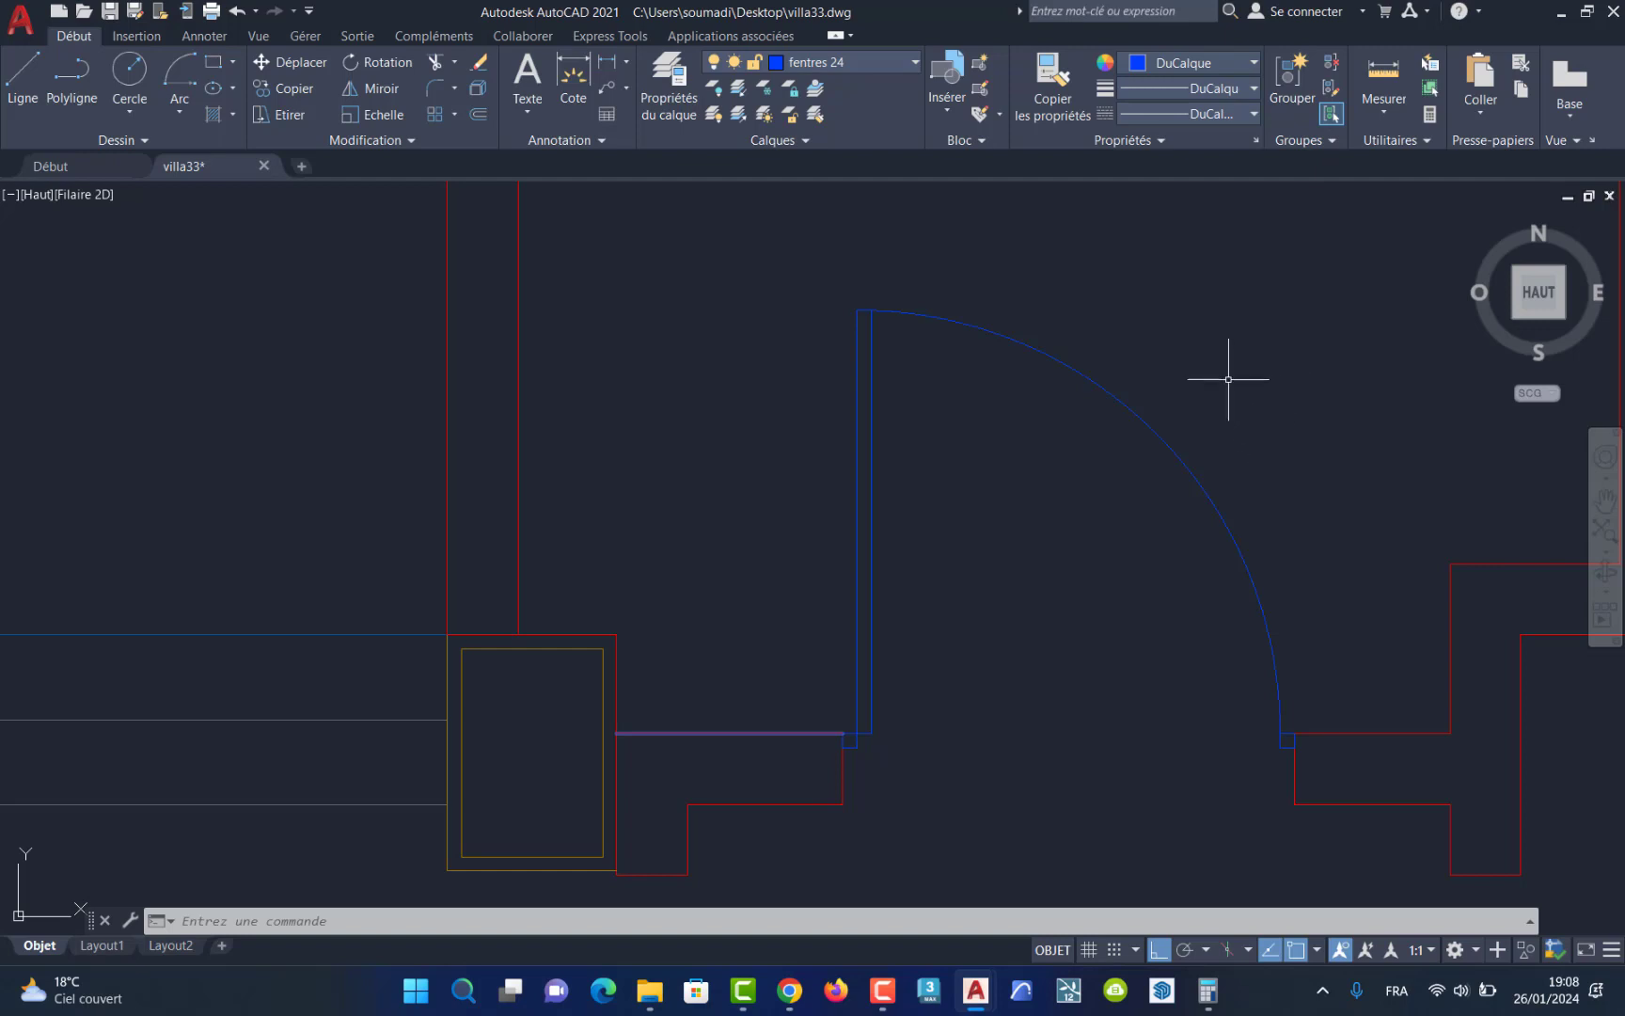
pyautogui.click(1229, 379)
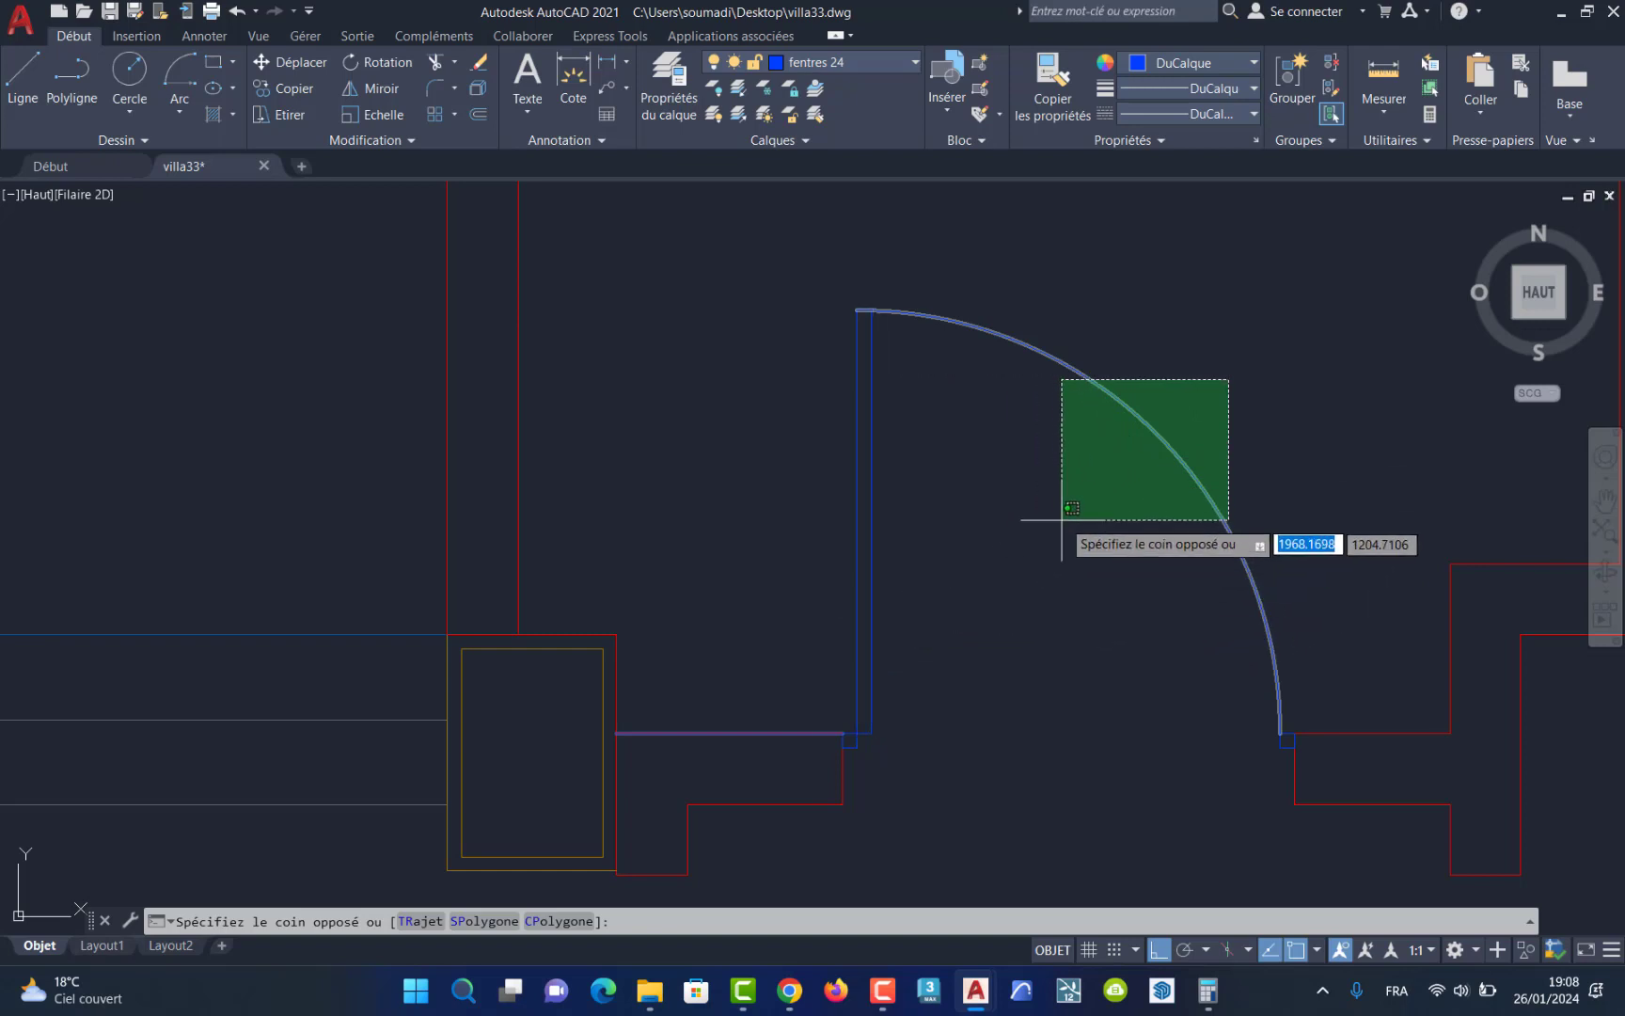
pyautogui.click(1097, 458)
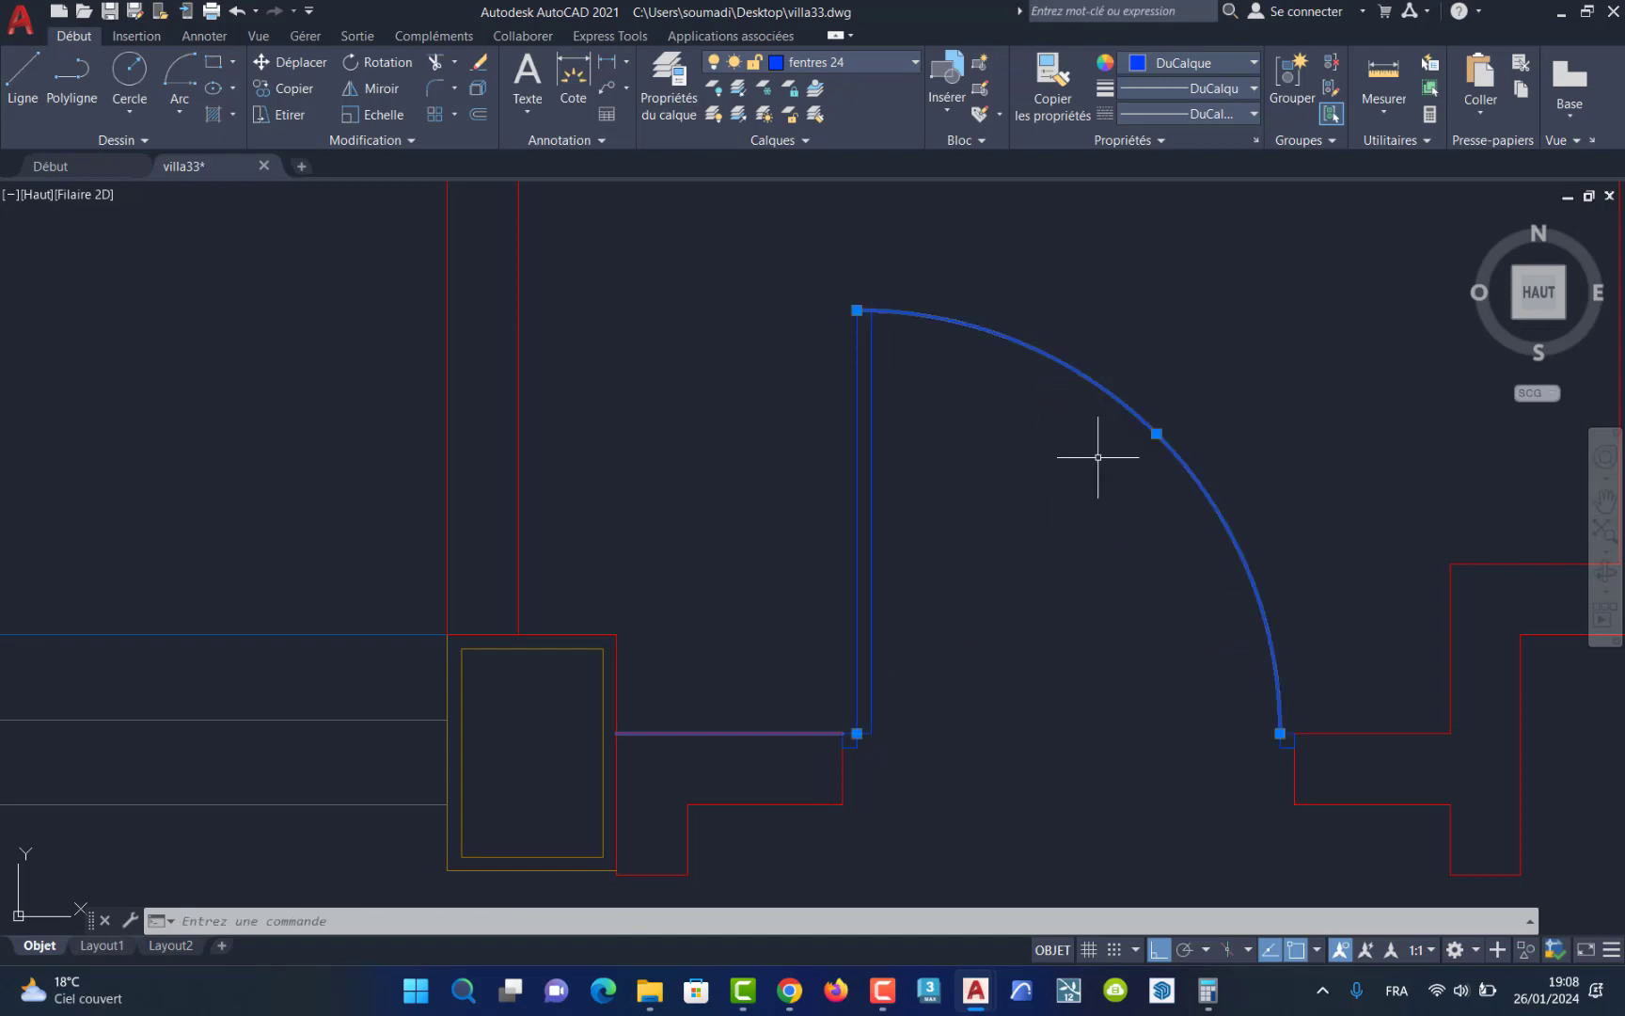
pyautogui.click(873, 494)
pyautogui.scroll(5, 837, 771)
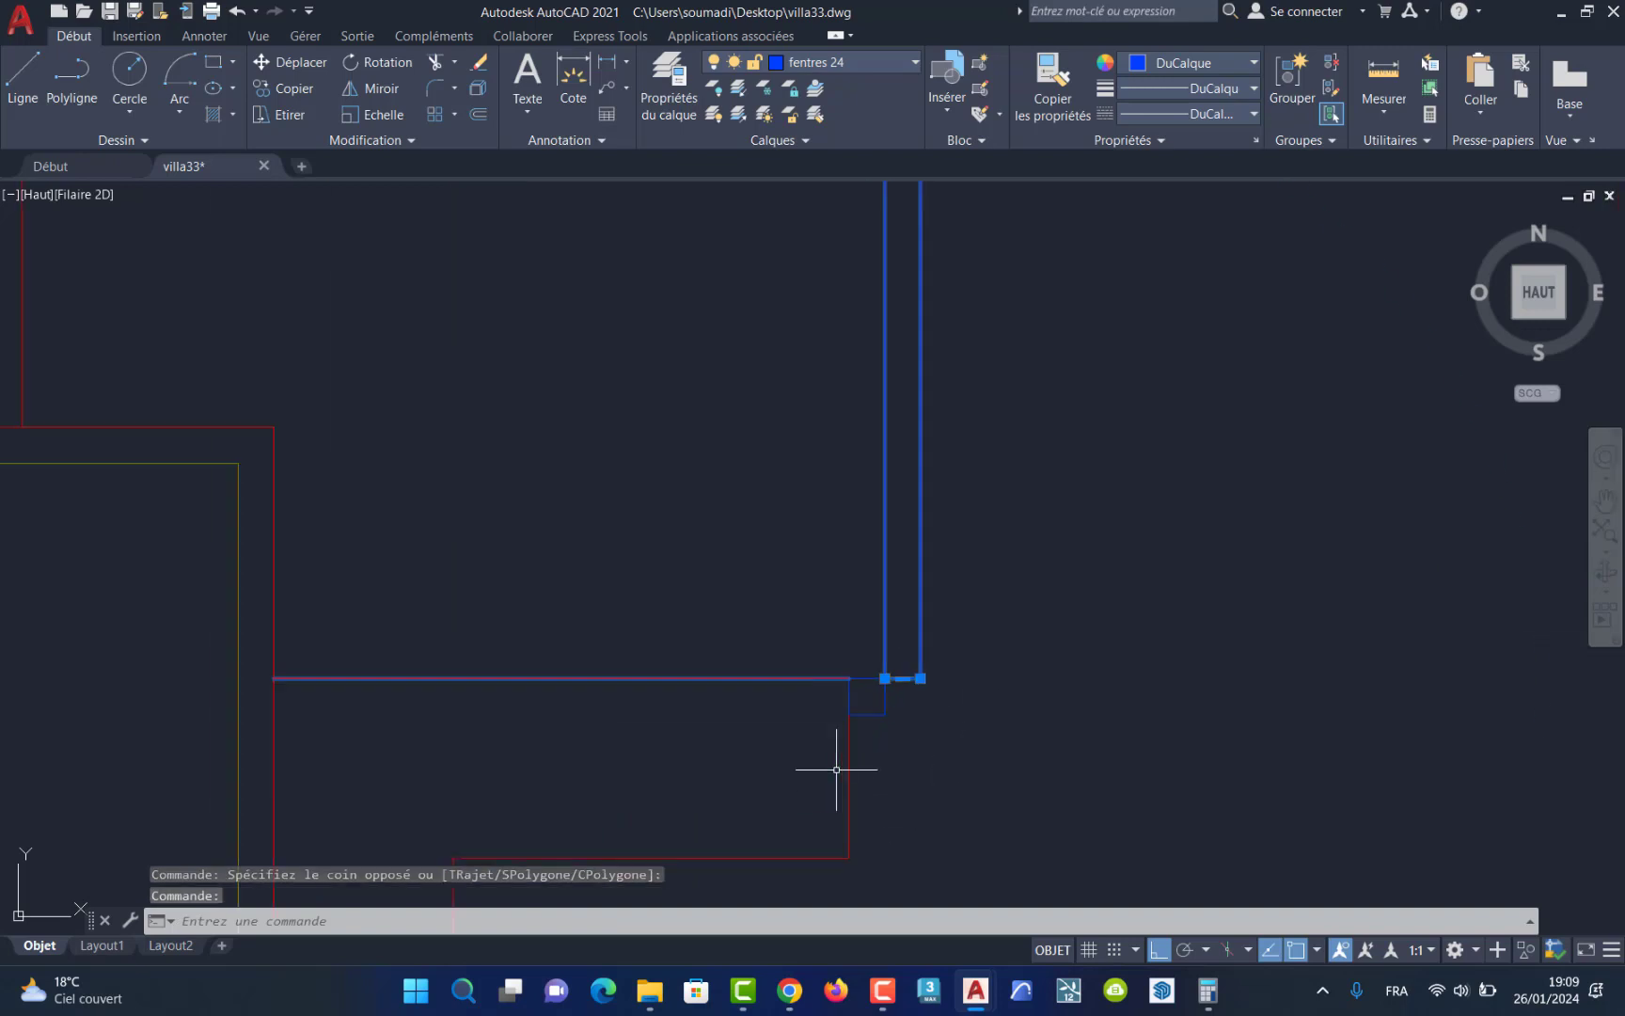
pyautogui.click(911, 672)
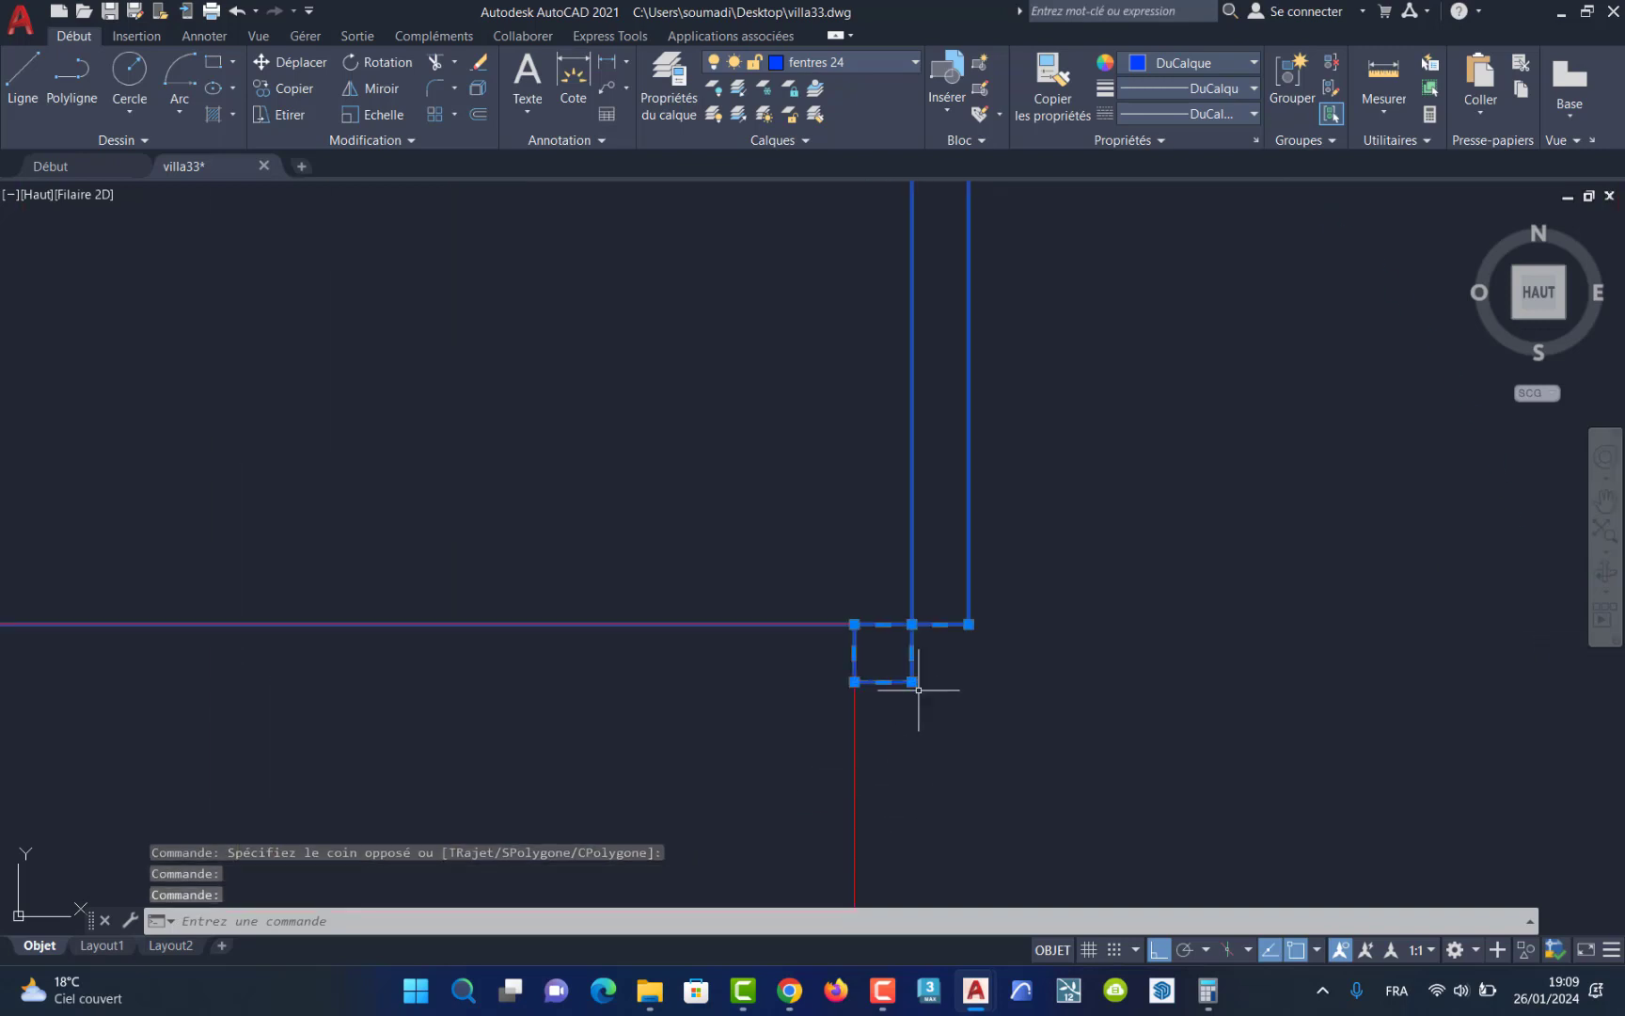
pyautogui.scroll(-6, 920, 685)
pyautogui.scroll(4, 1221, 700)
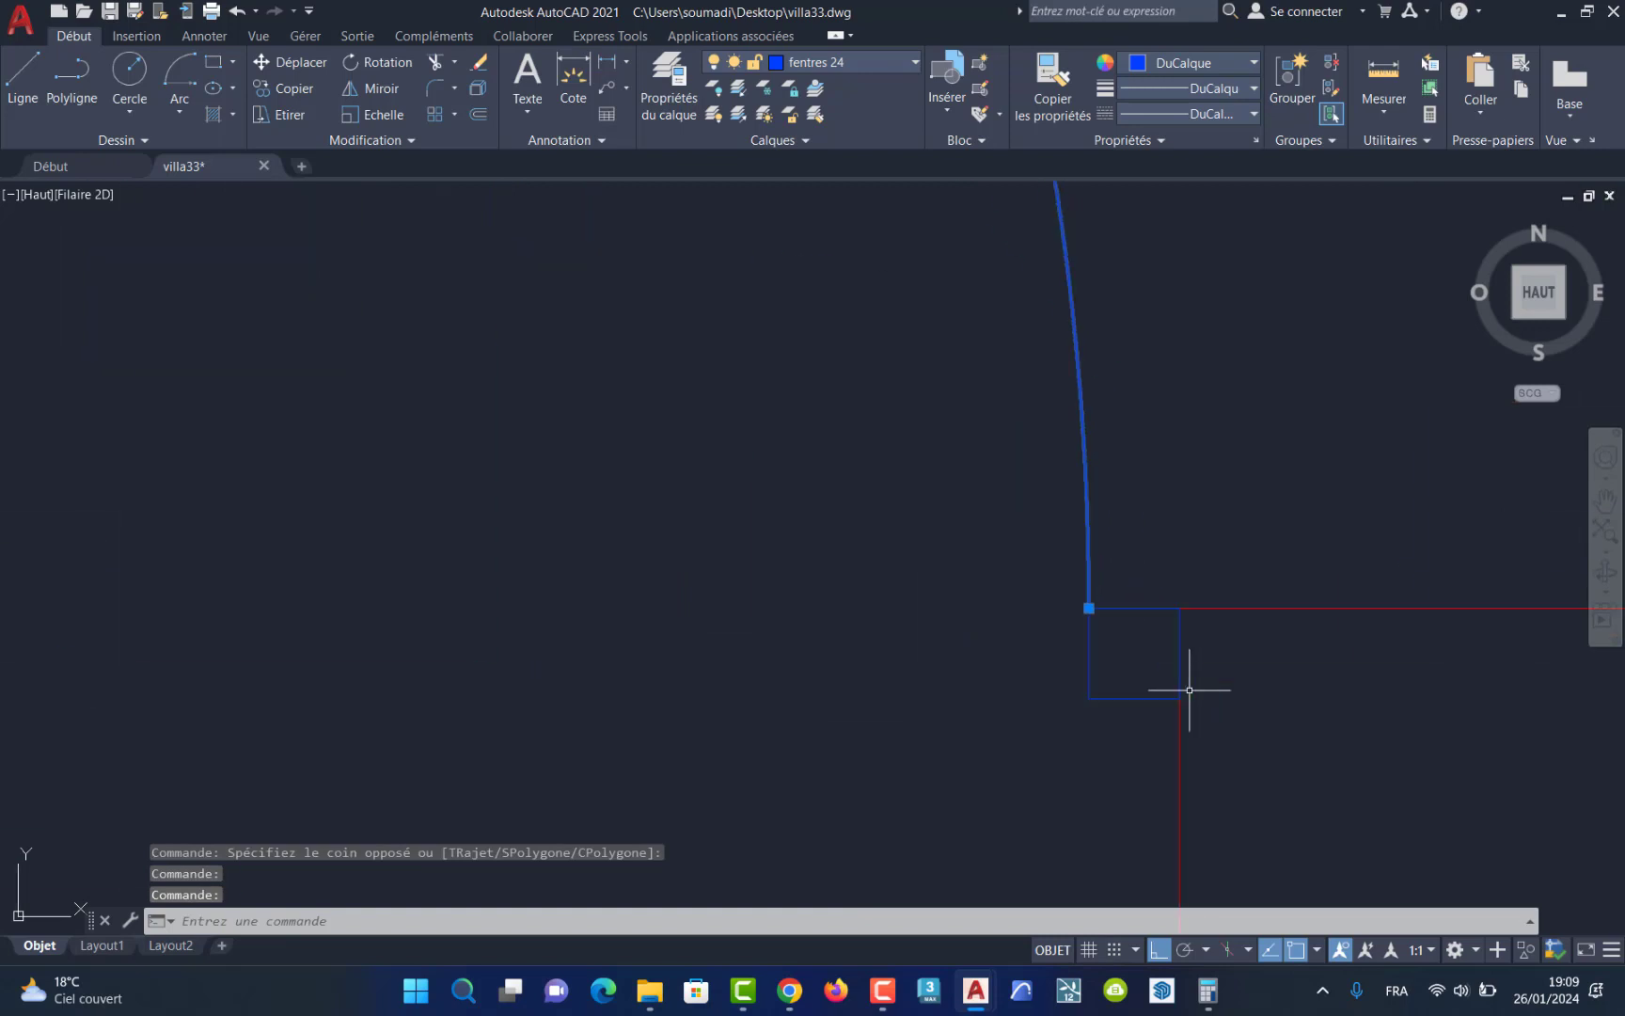
pyautogui.click(1128, 696)
pyautogui.scroll(-5, 1119, 703)
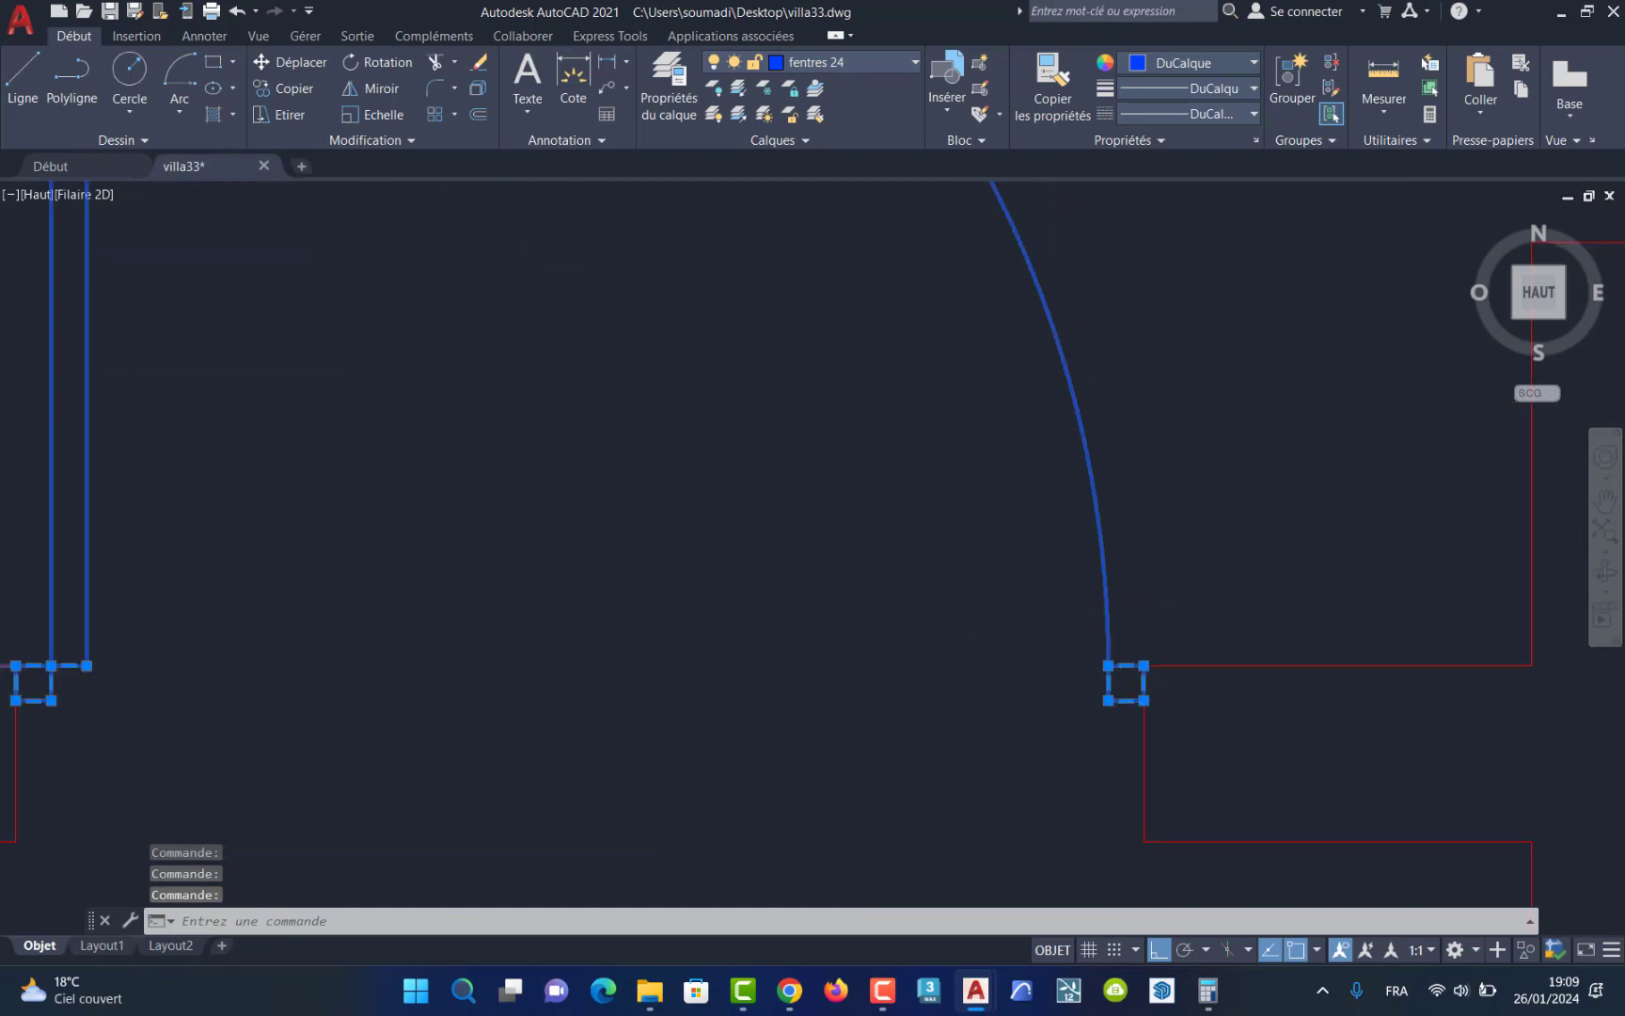
pyautogui.moveTo(1125, 702)
pyautogui.scroll(-4, 1086, 701)
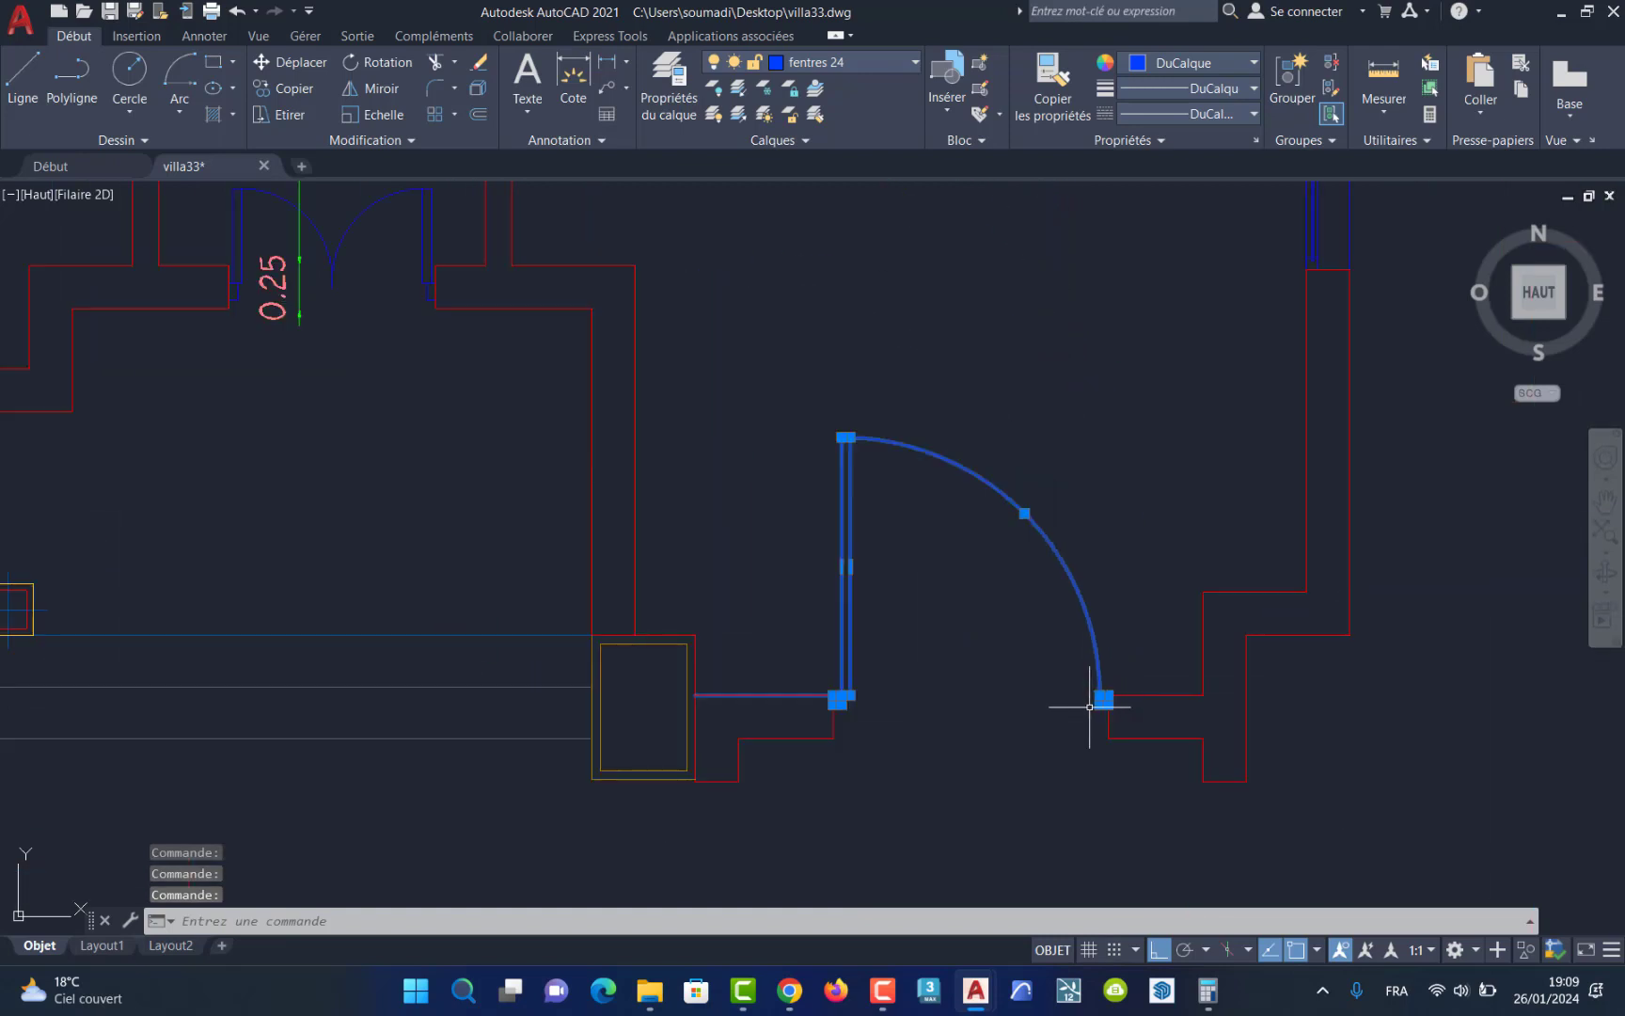
pyautogui.click(1294, 94)
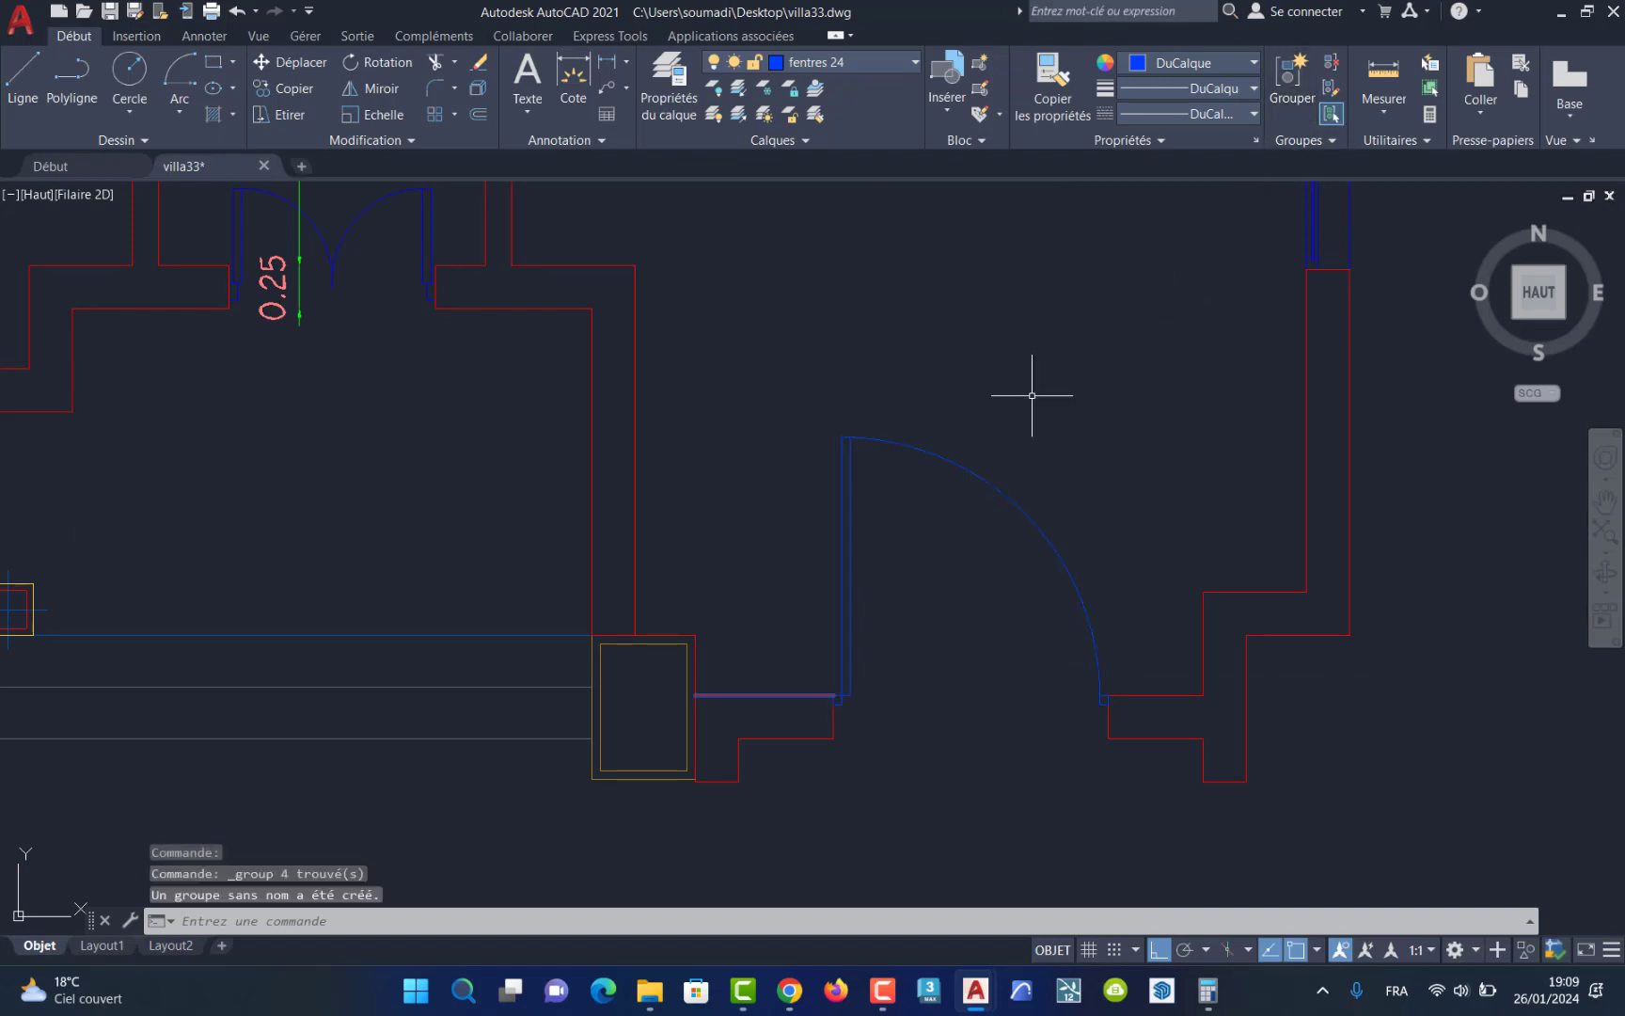
pyautogui.moveTo(970, 468)
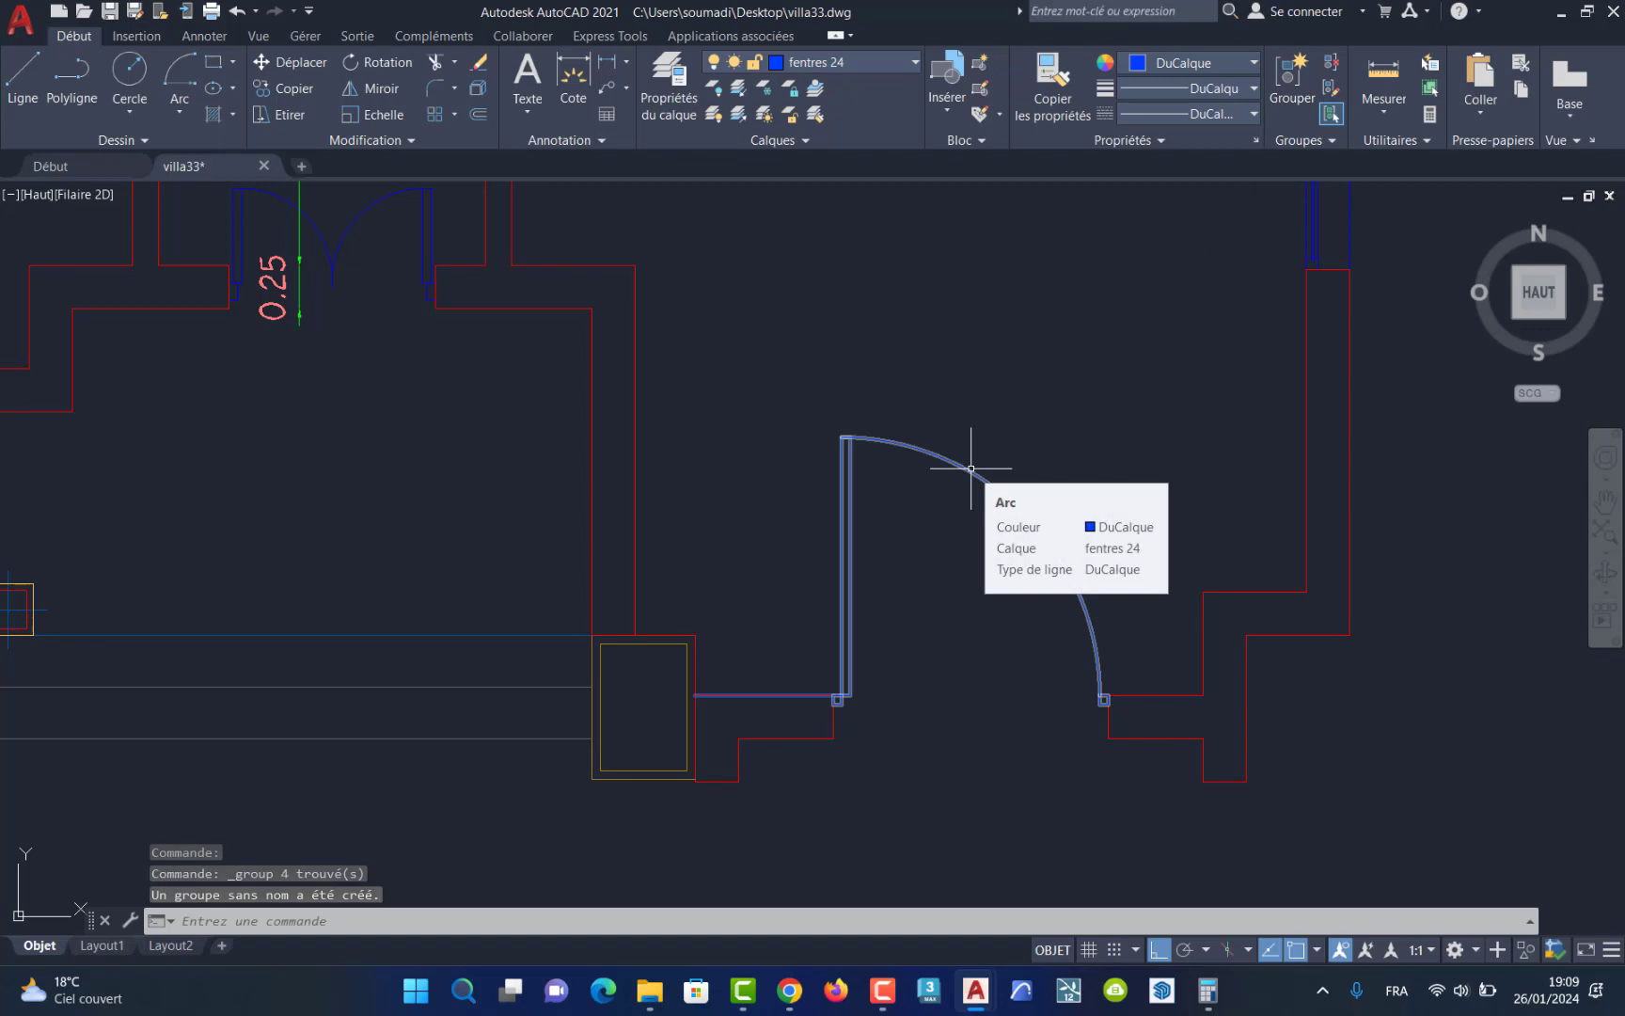
pyautogui.press('Escape')
pyautogui.press('Escape')
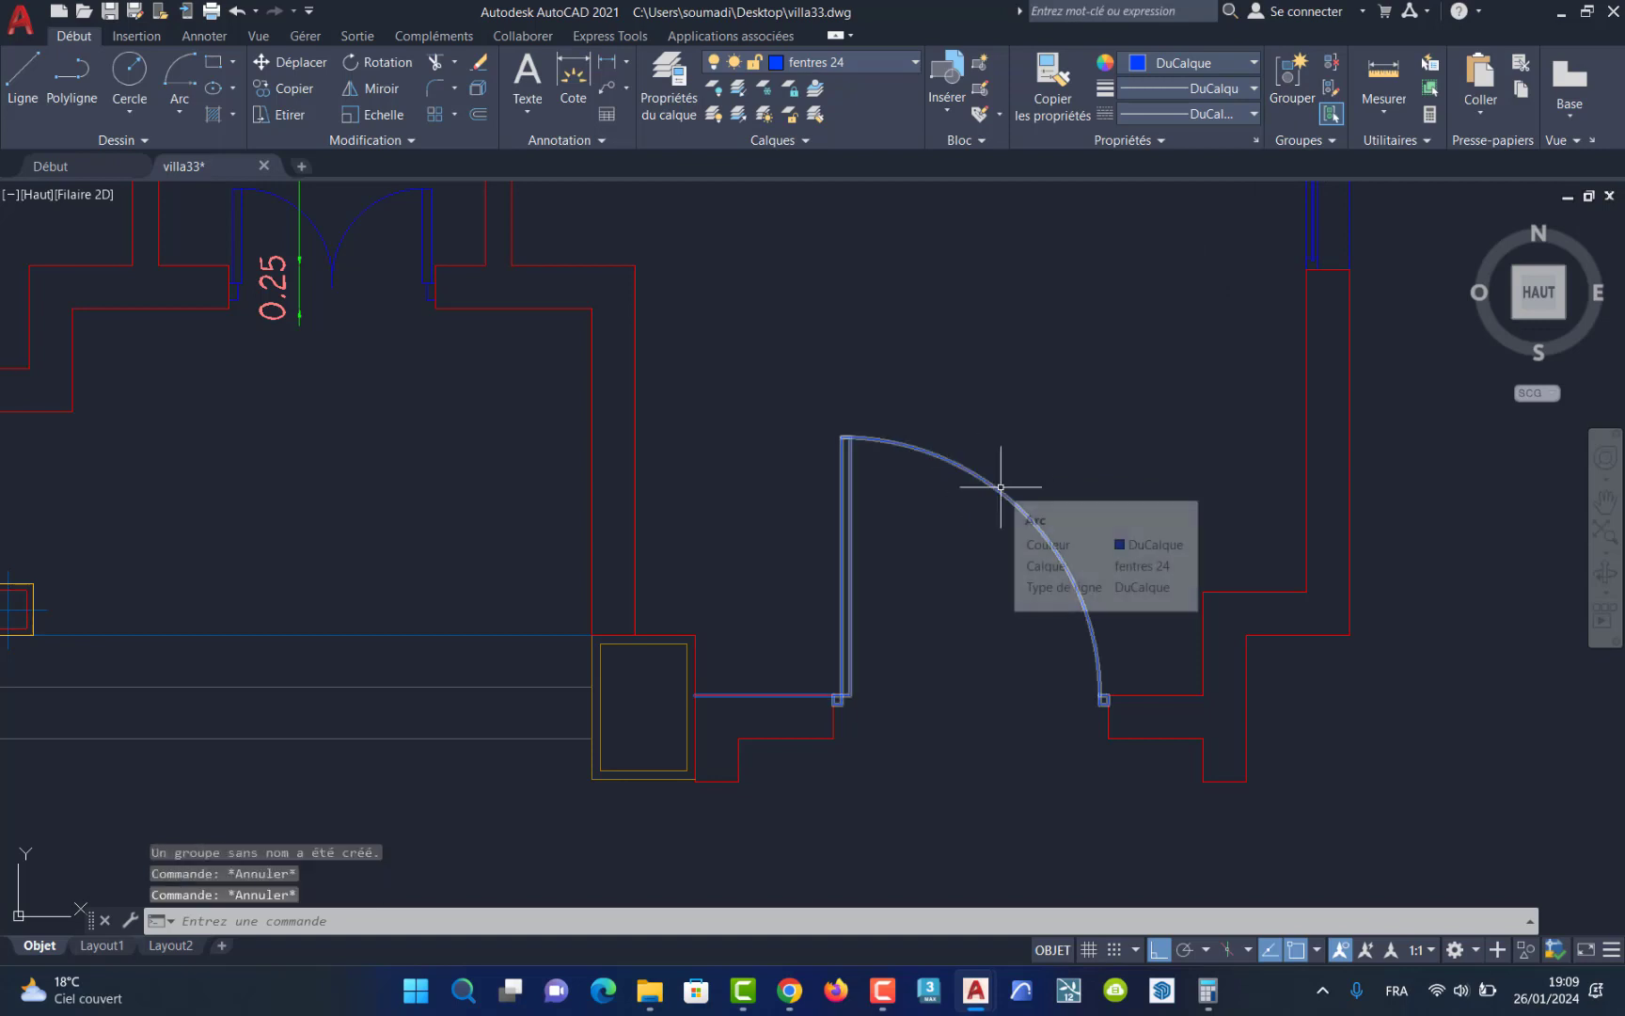
# Step: Try to move the door group out of the opening into the room with Ortho off, and undo the move
pyautogui.click(1001, 487)
pyautogui.click(290, 66)
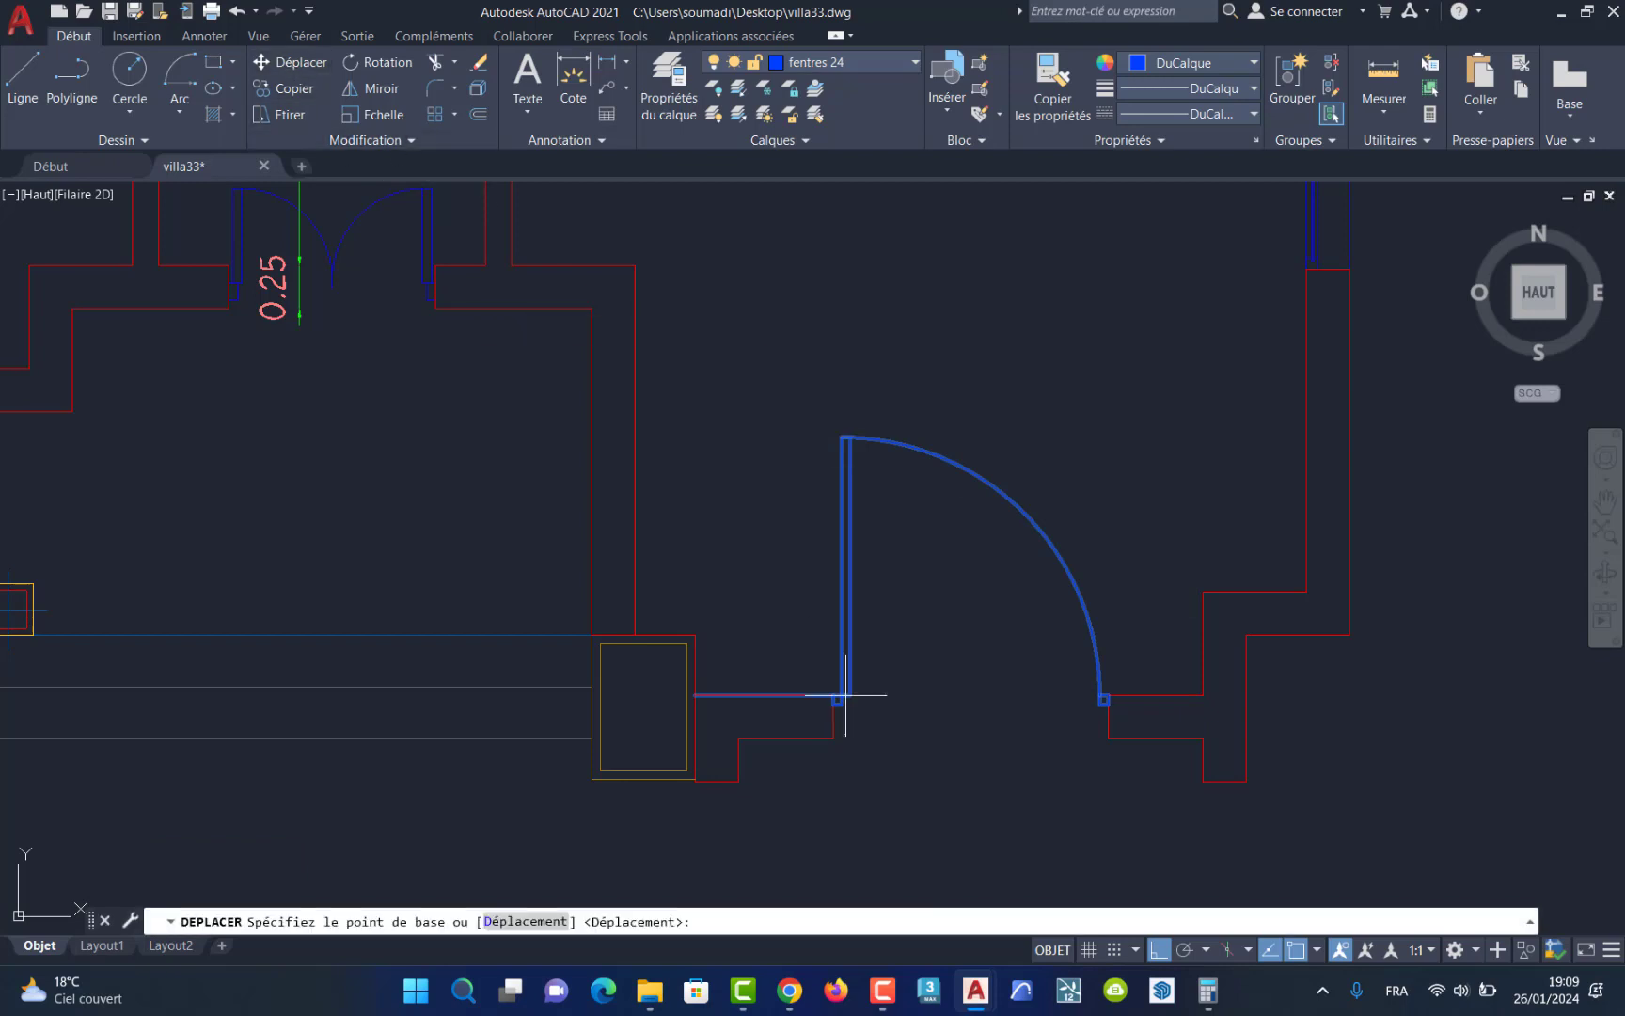
pyautogui.click(841, 696)
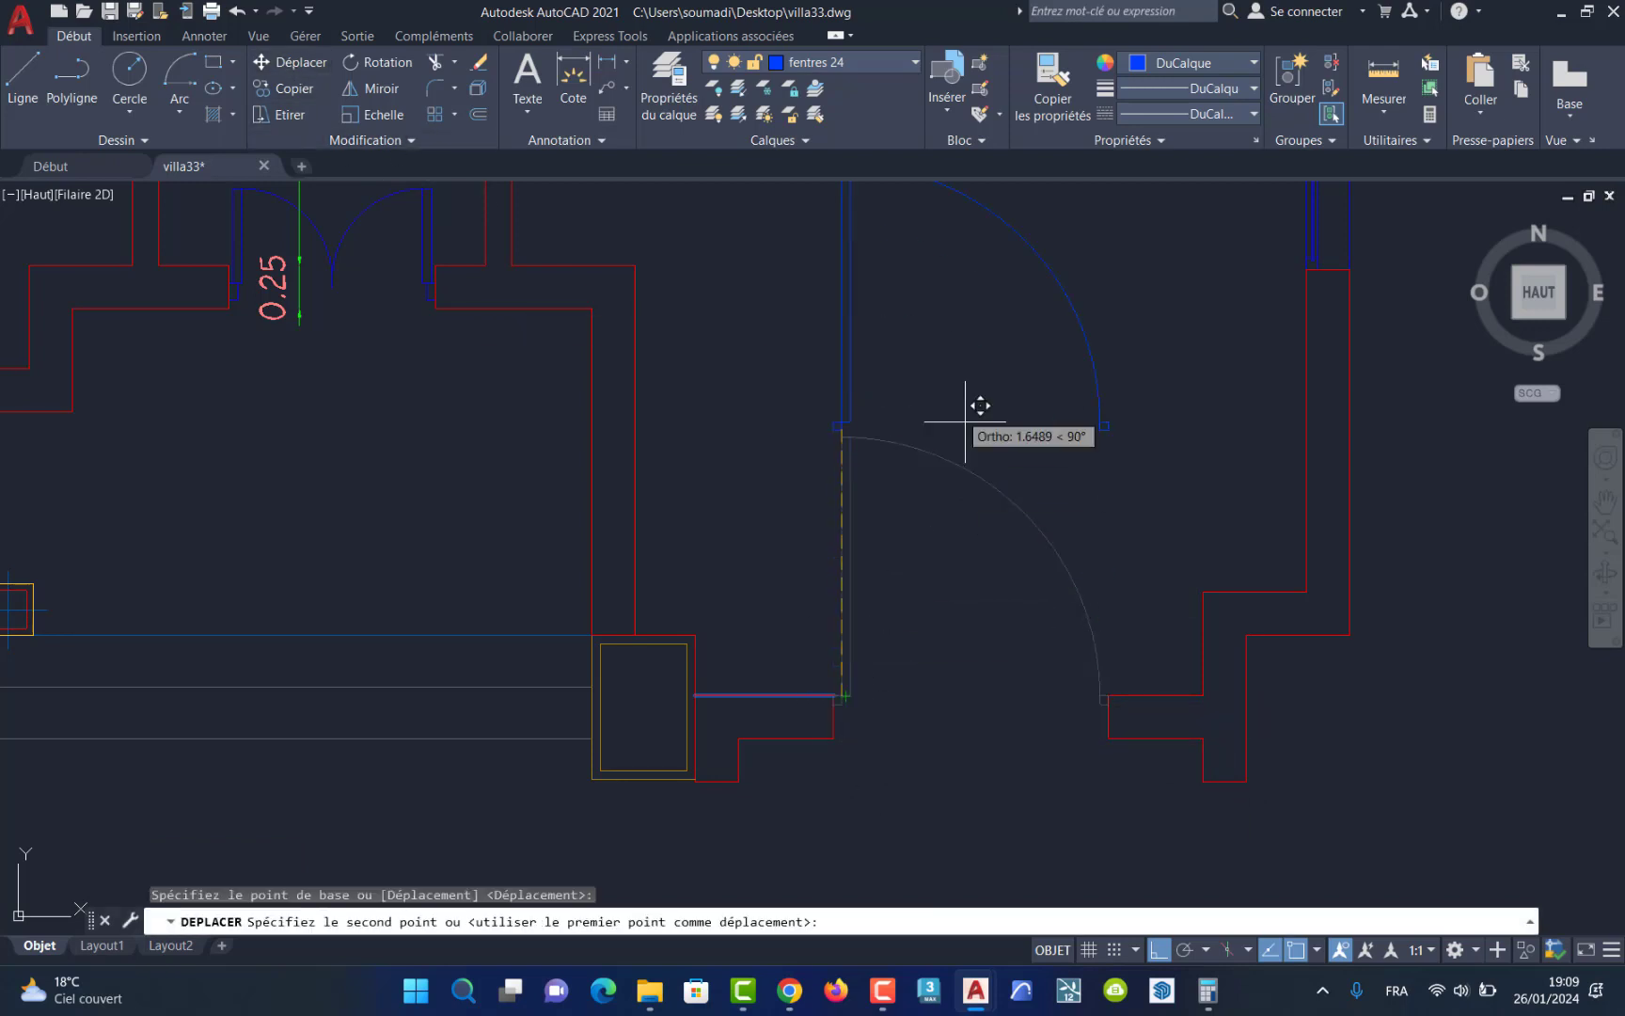
pyautogui.click(1160, 952)
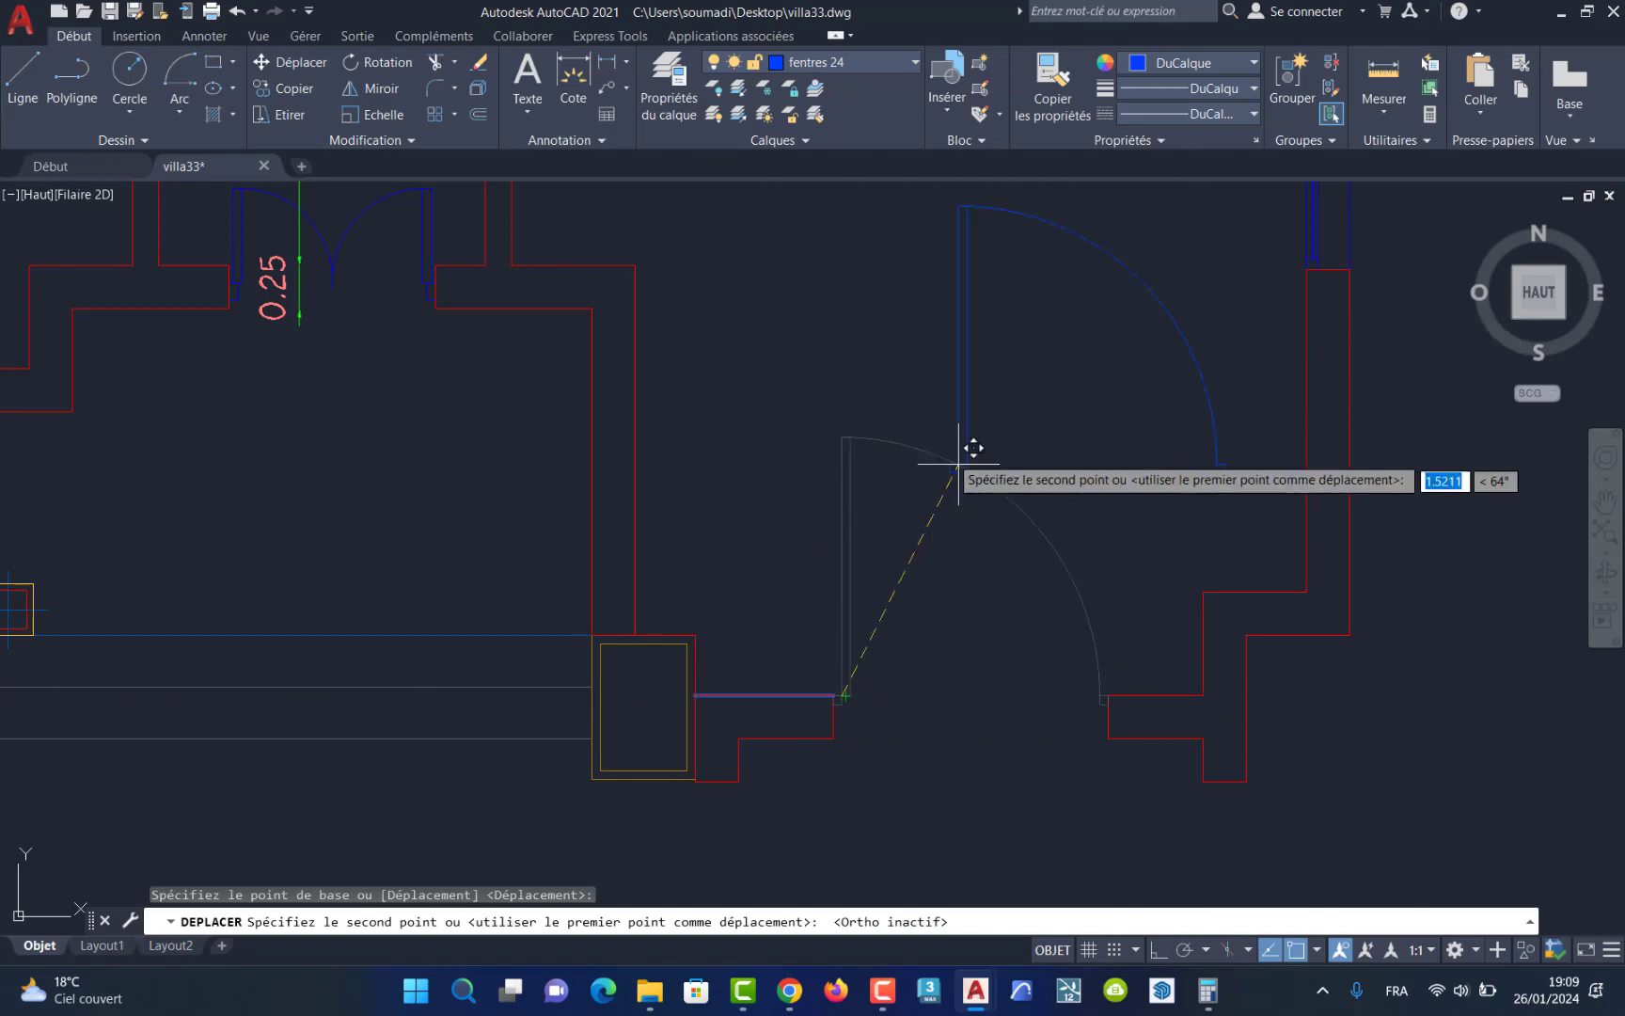
pyautogui.click(920, 484)
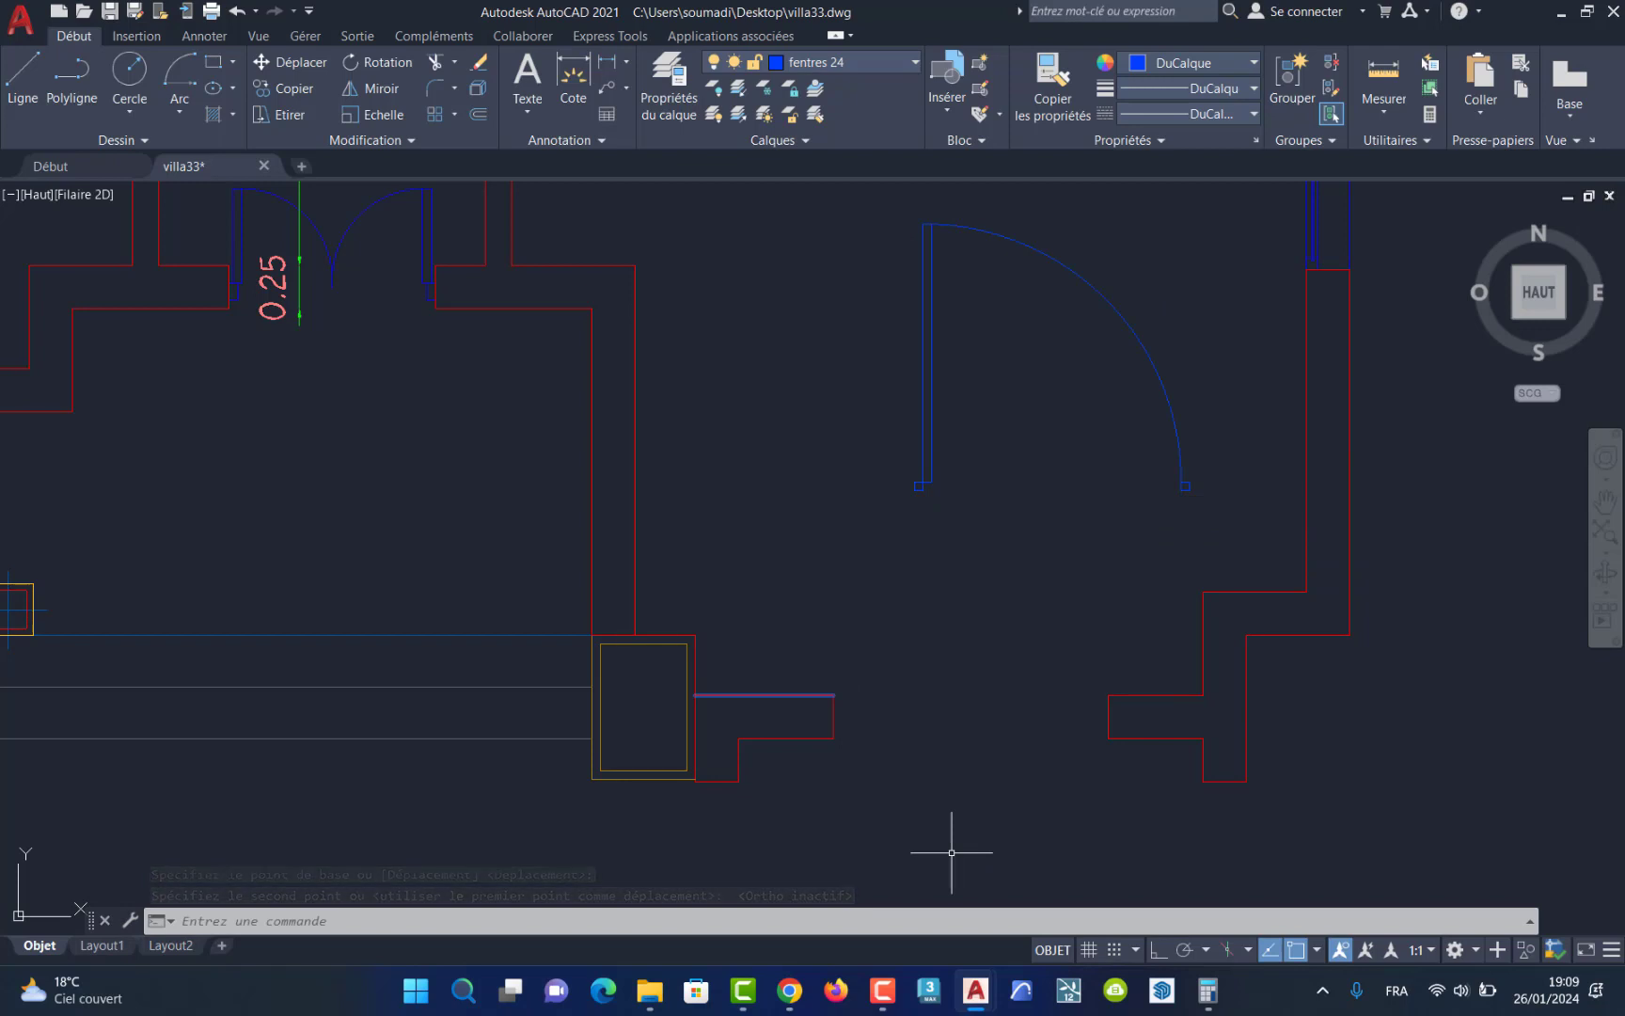
pyautogui.hotkey('ctrl', 'z')
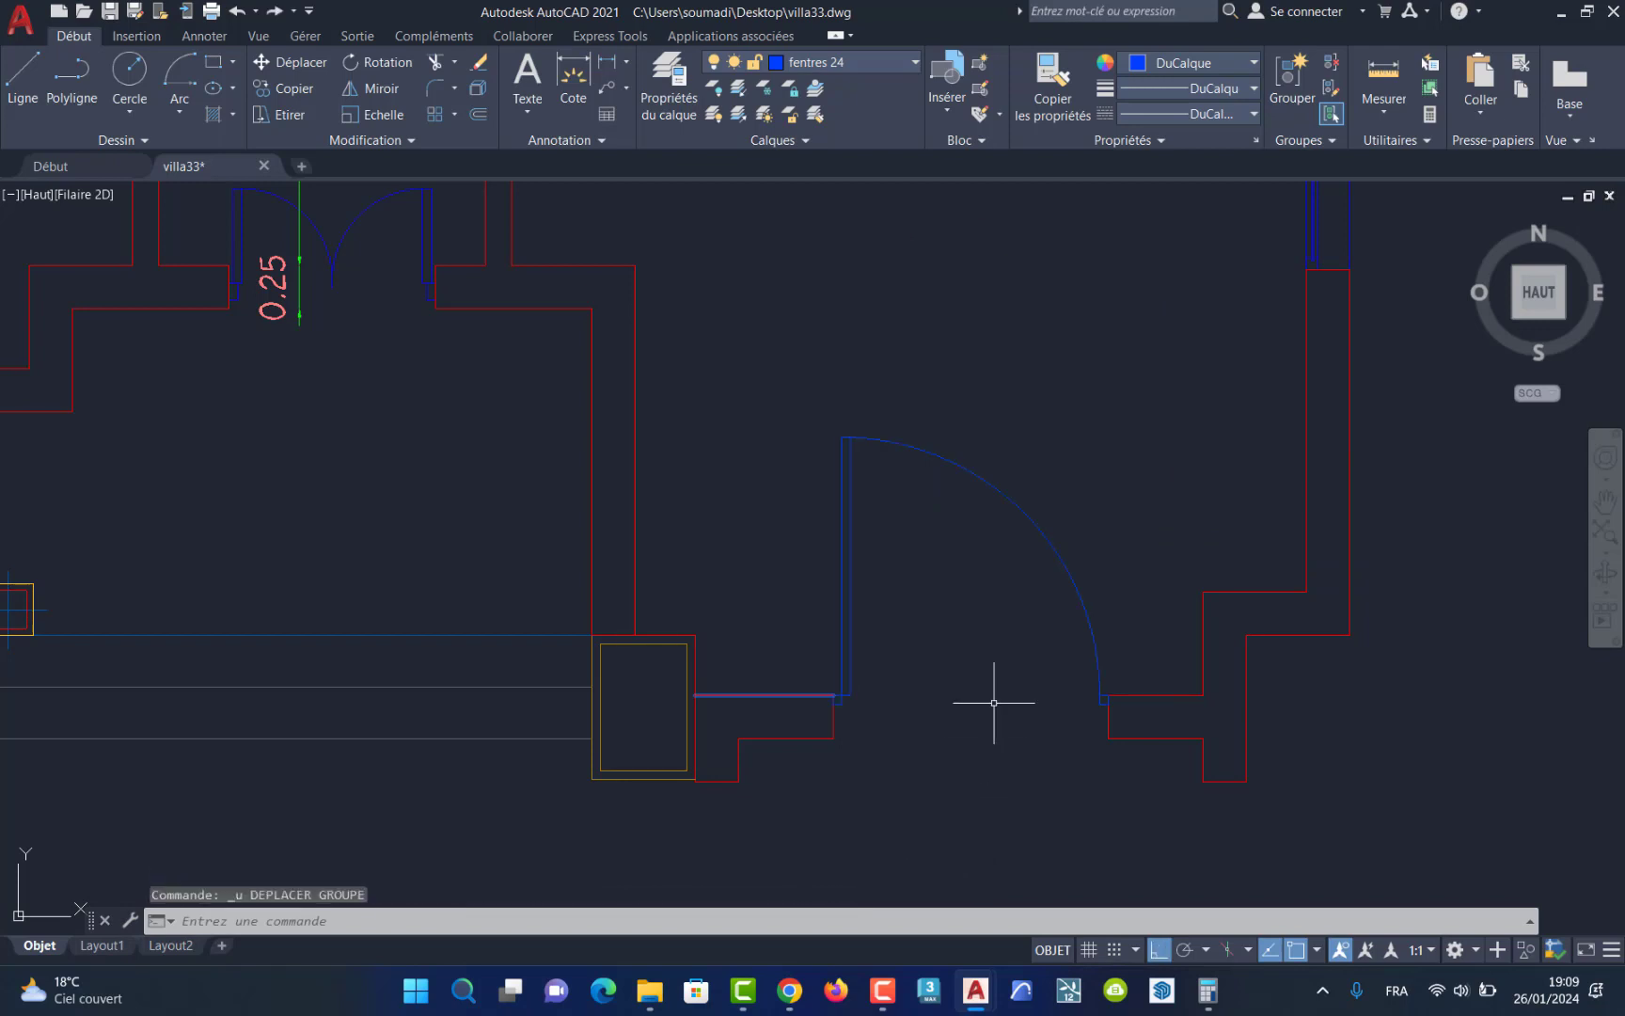
# Step: Assign the door group to the meuble layer and clear the selection
pyautogui.click(1018, 502)
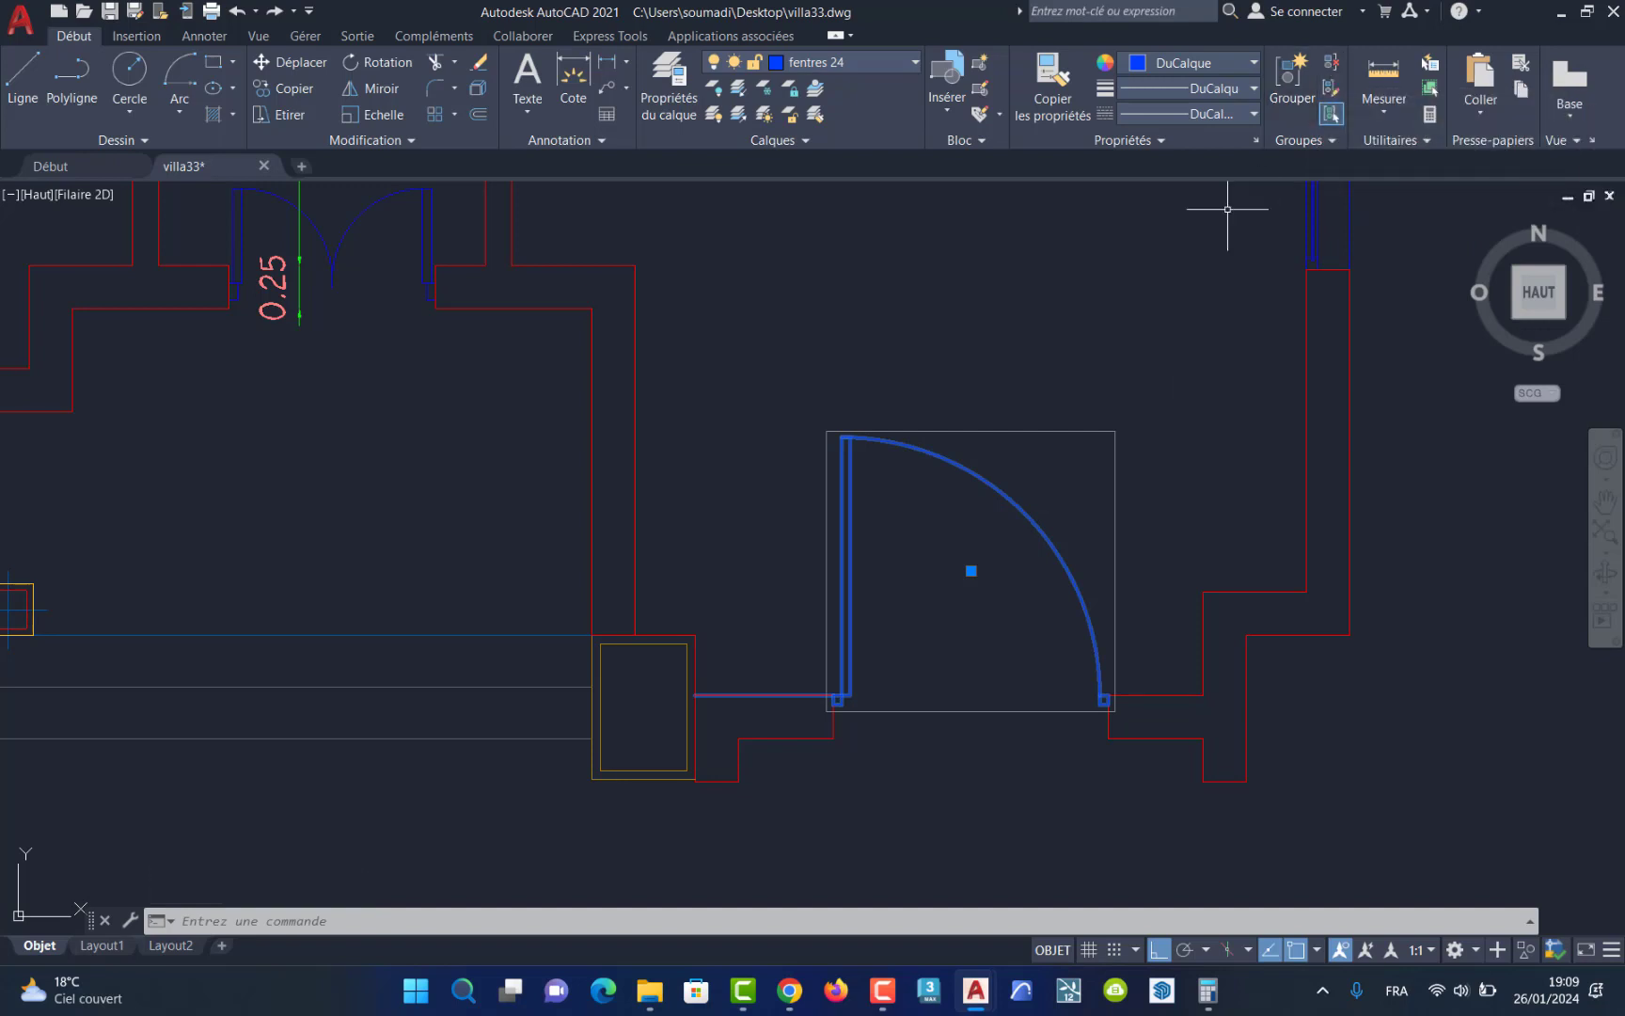
pyautogui.click(871, 66)
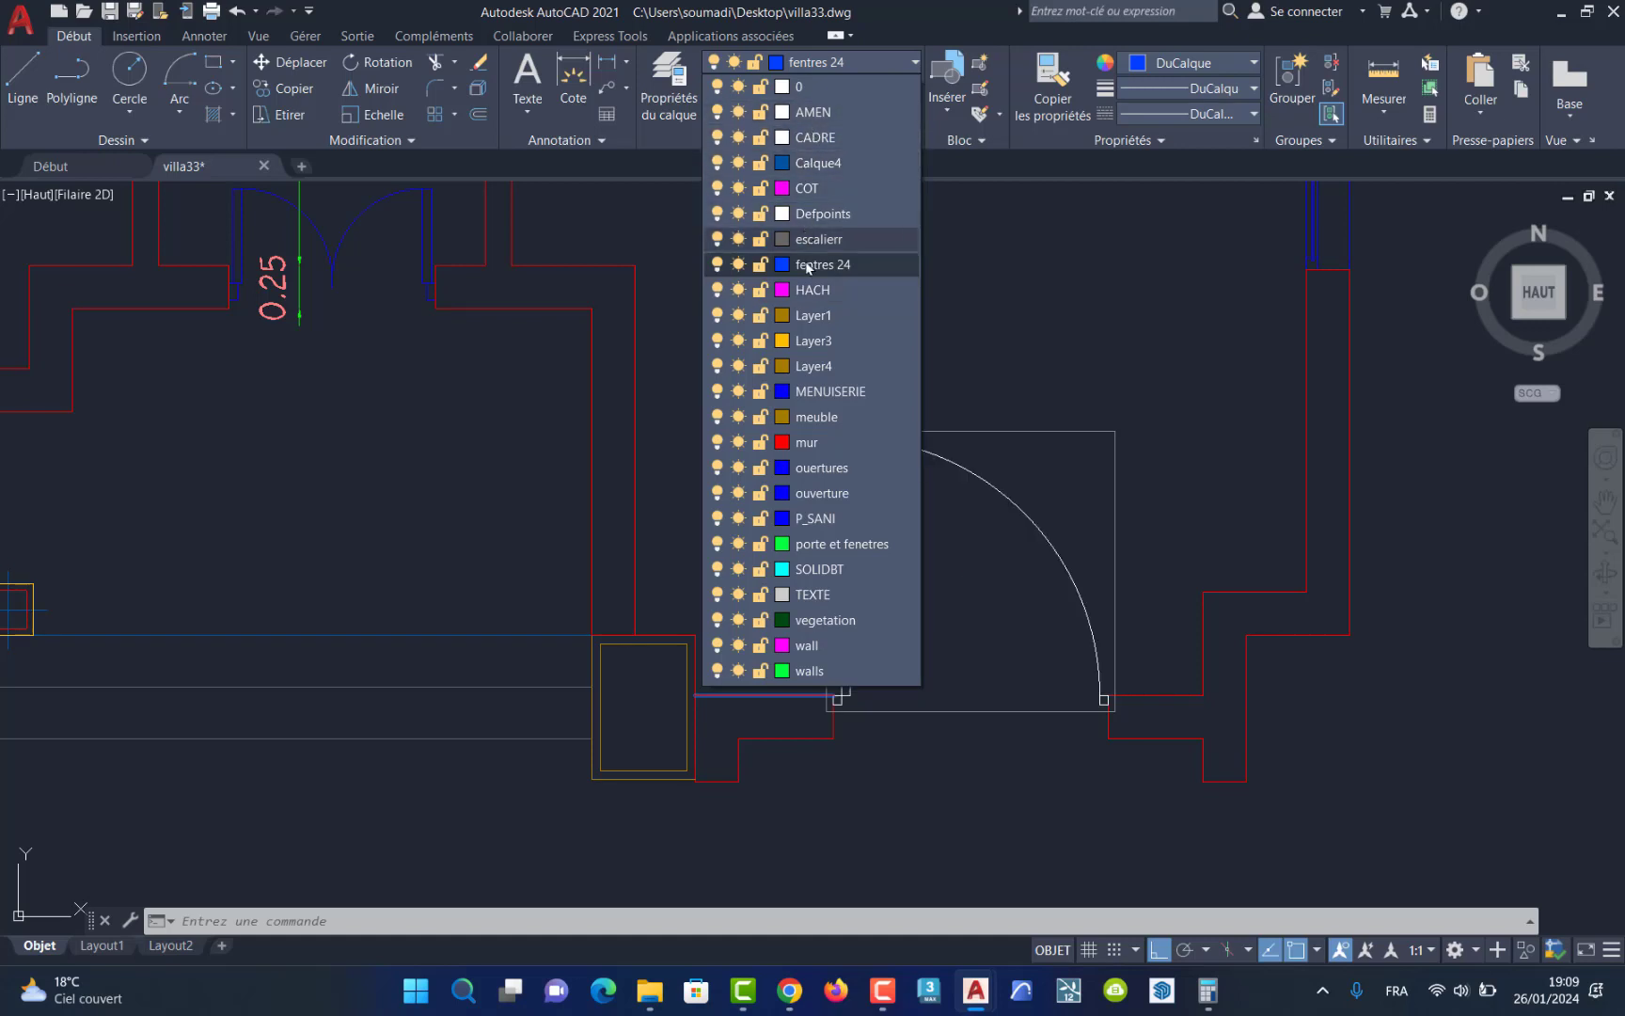
pyautogui.click(821, 418)
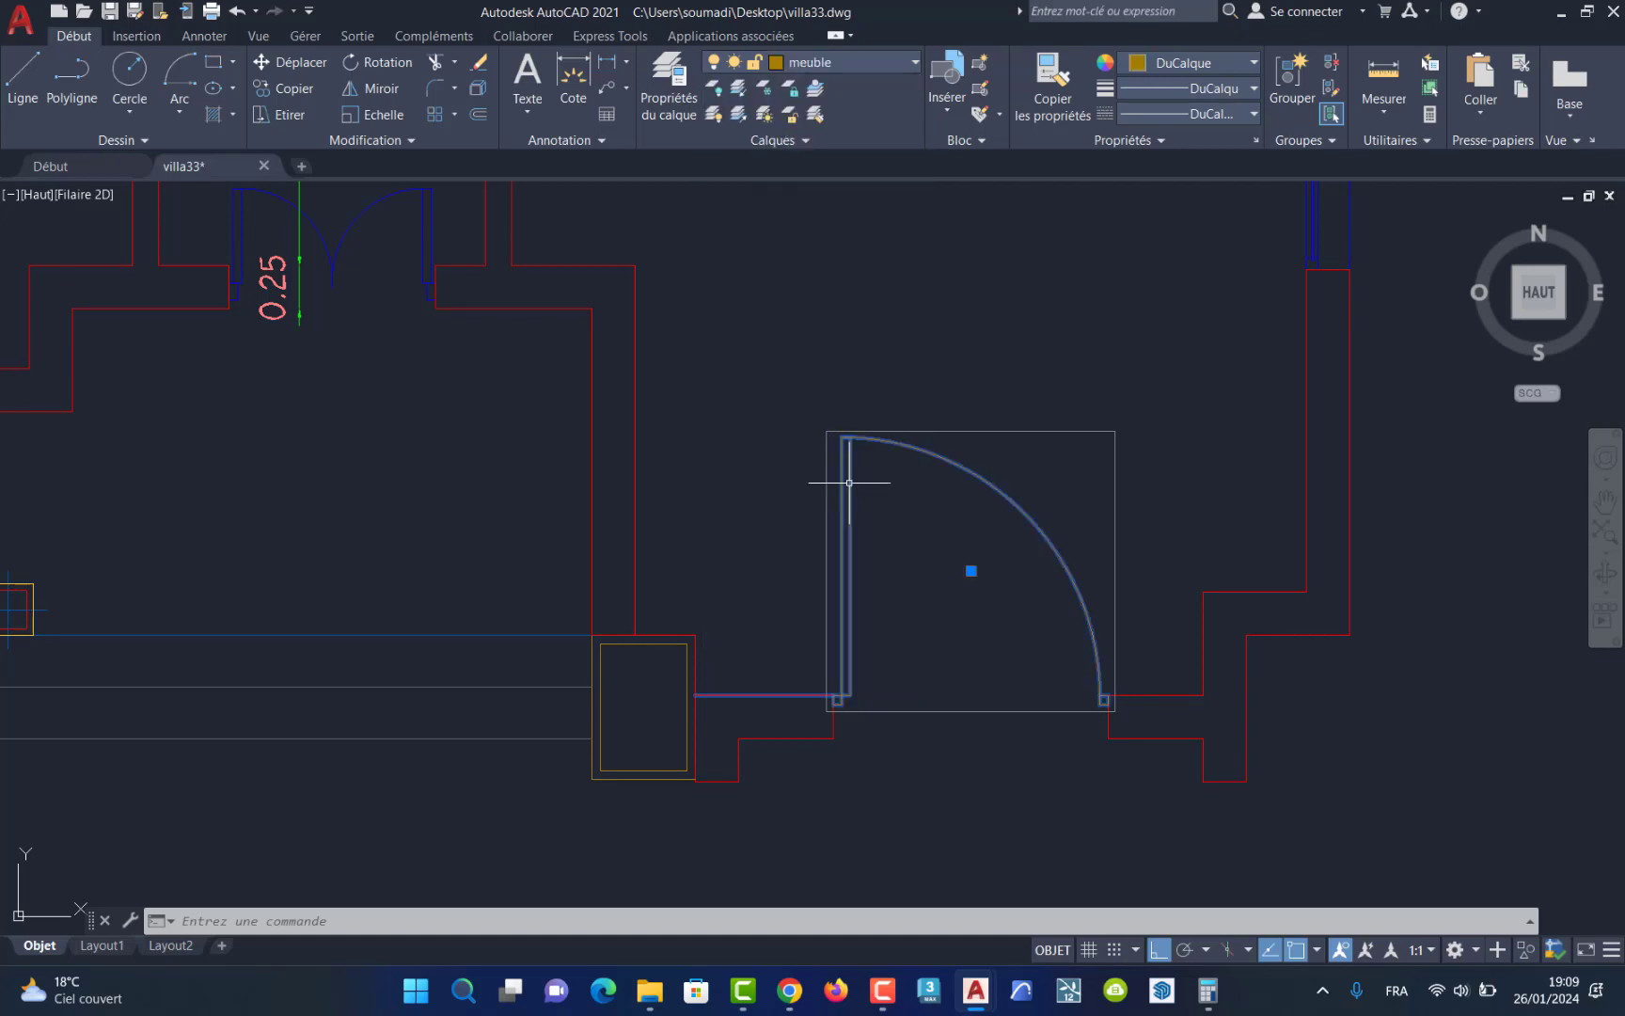
pyautogui.press('Escape')
pyautogui.press('Escape')
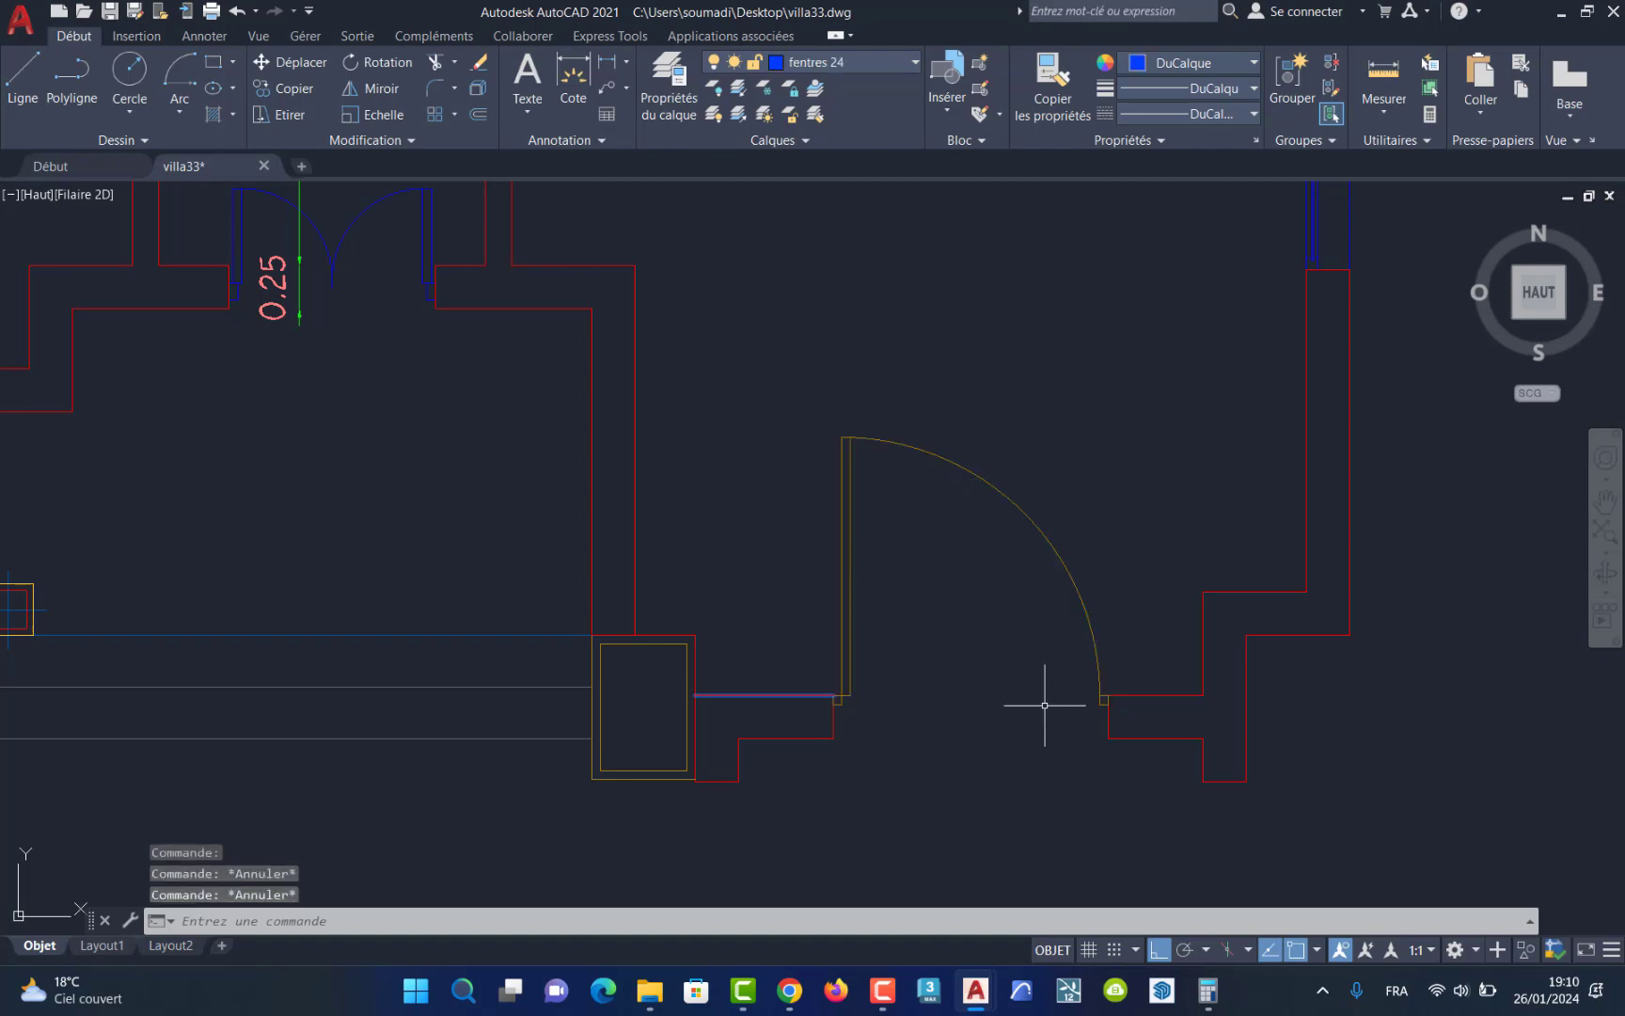
# Step: Delete the 4.16 dimension across the hall, the 3.90 dimension of the adjoining chambre and the 3.05 dimension of the entrance area
pyautogui.scroll(-4, 1051, 706)
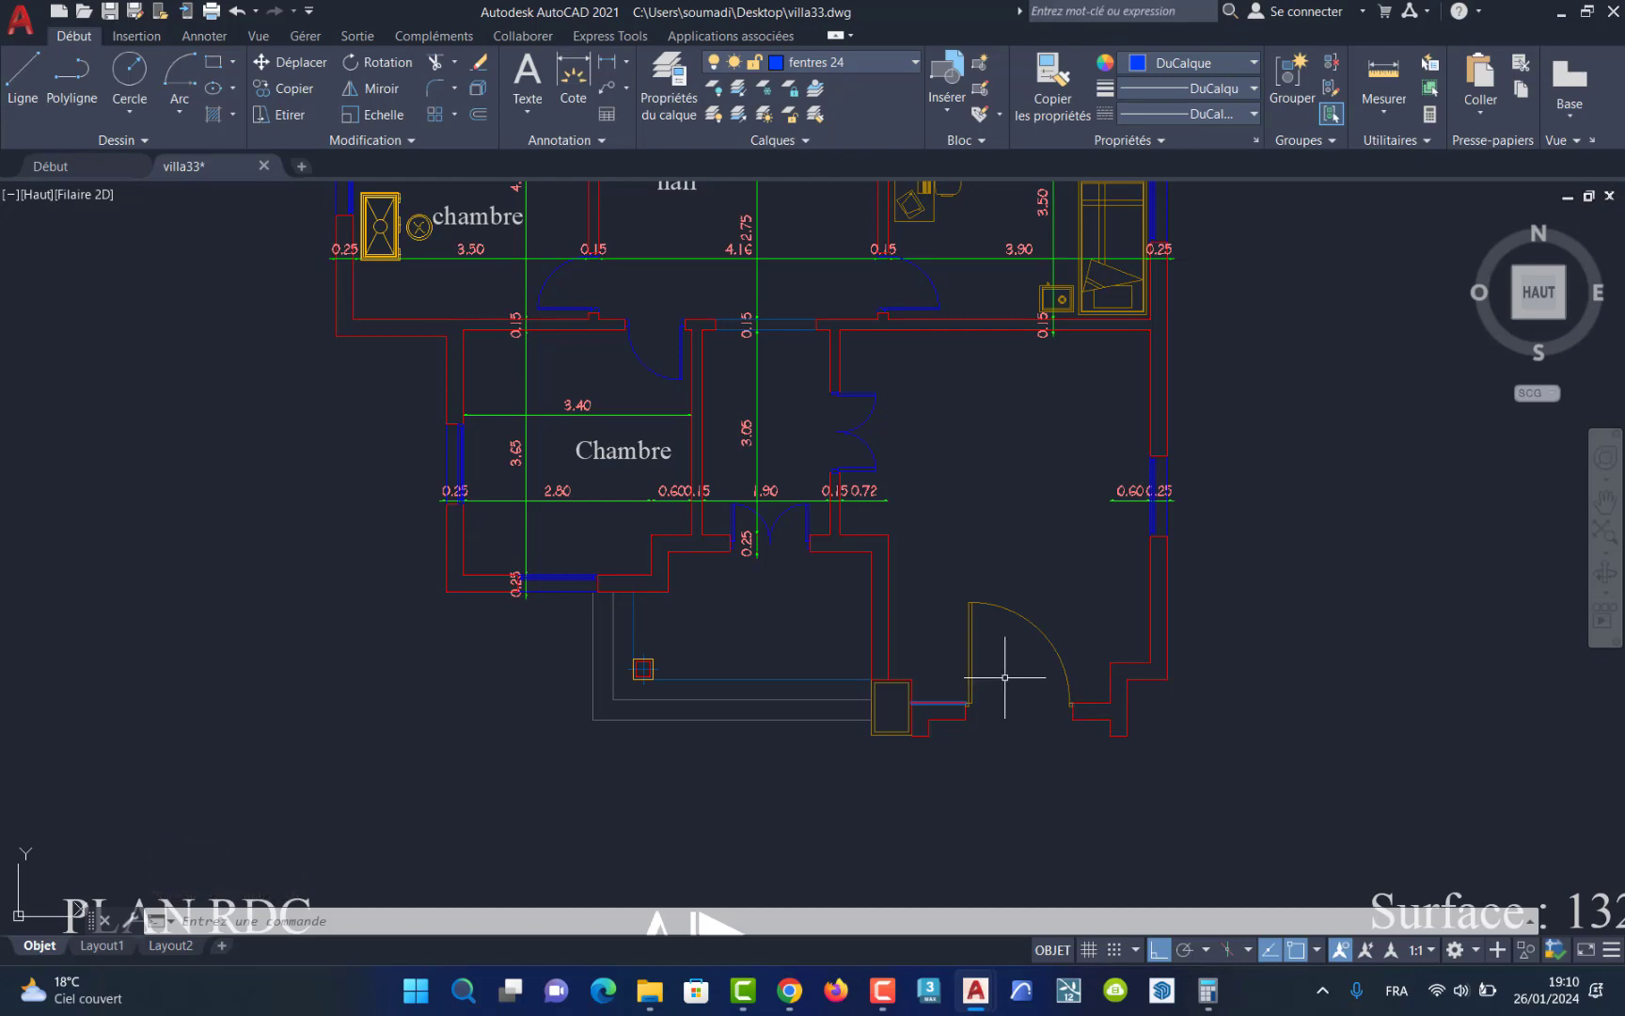
pyautogui.scroll(-4, 1084, 654)
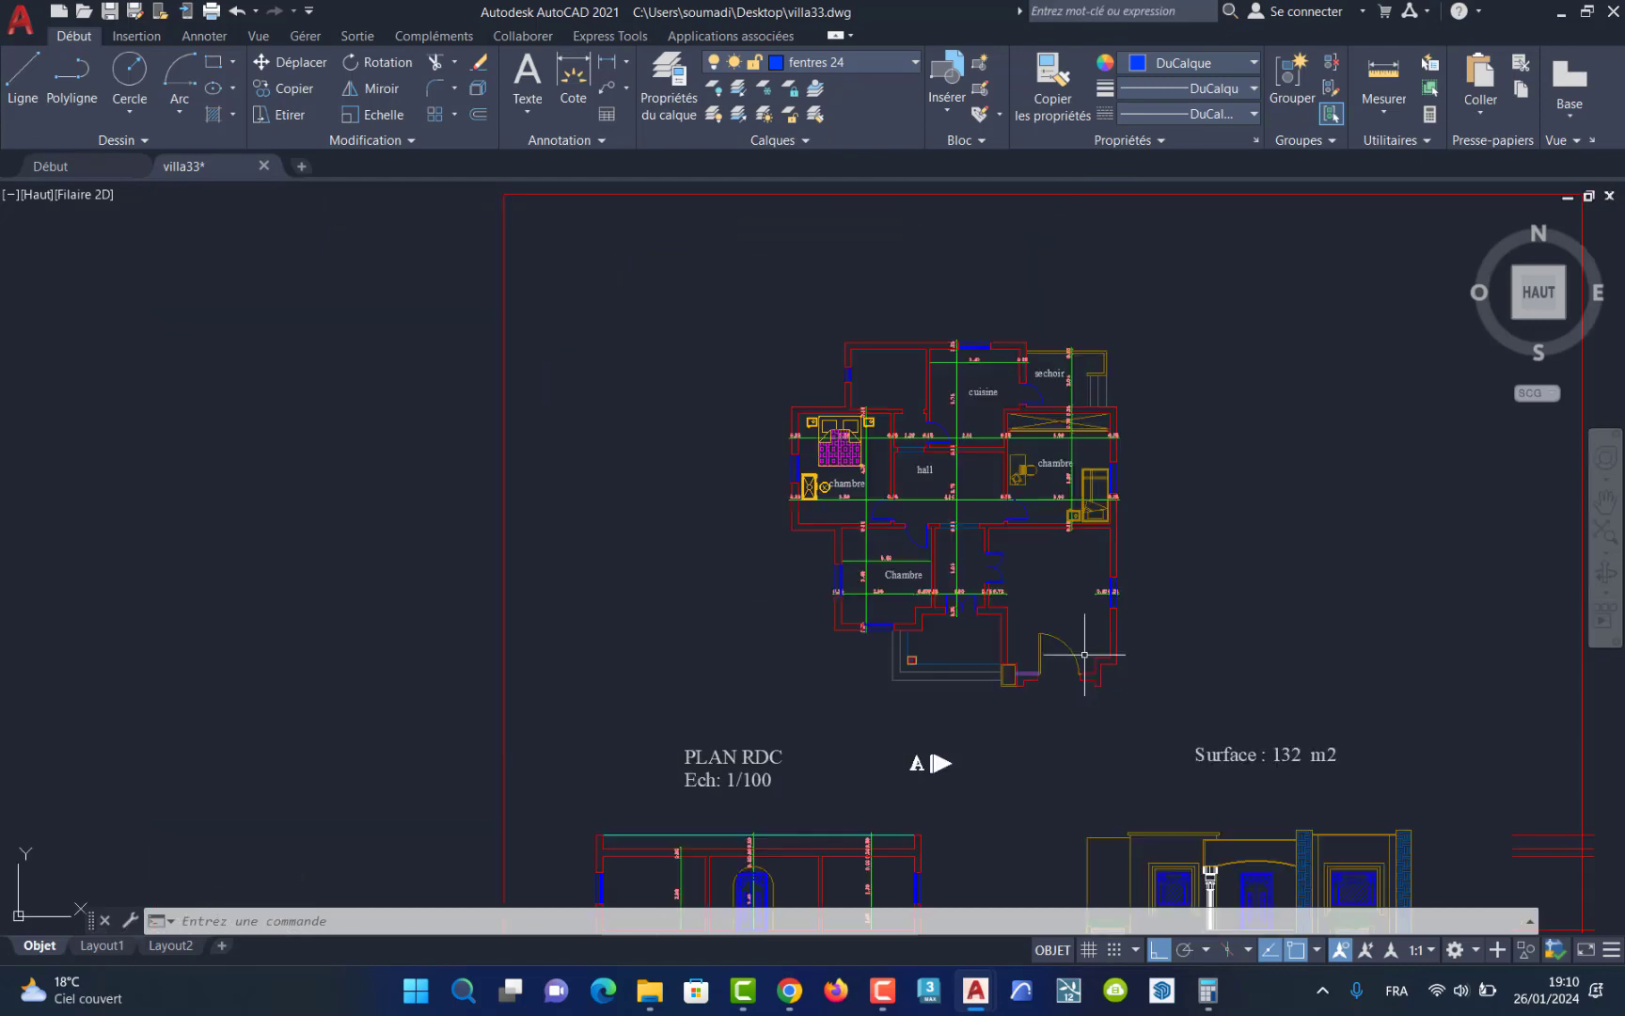
pyautogui.scroll(5, 1110, 640)
pyautogui.scroll(-2, 1115, 633)
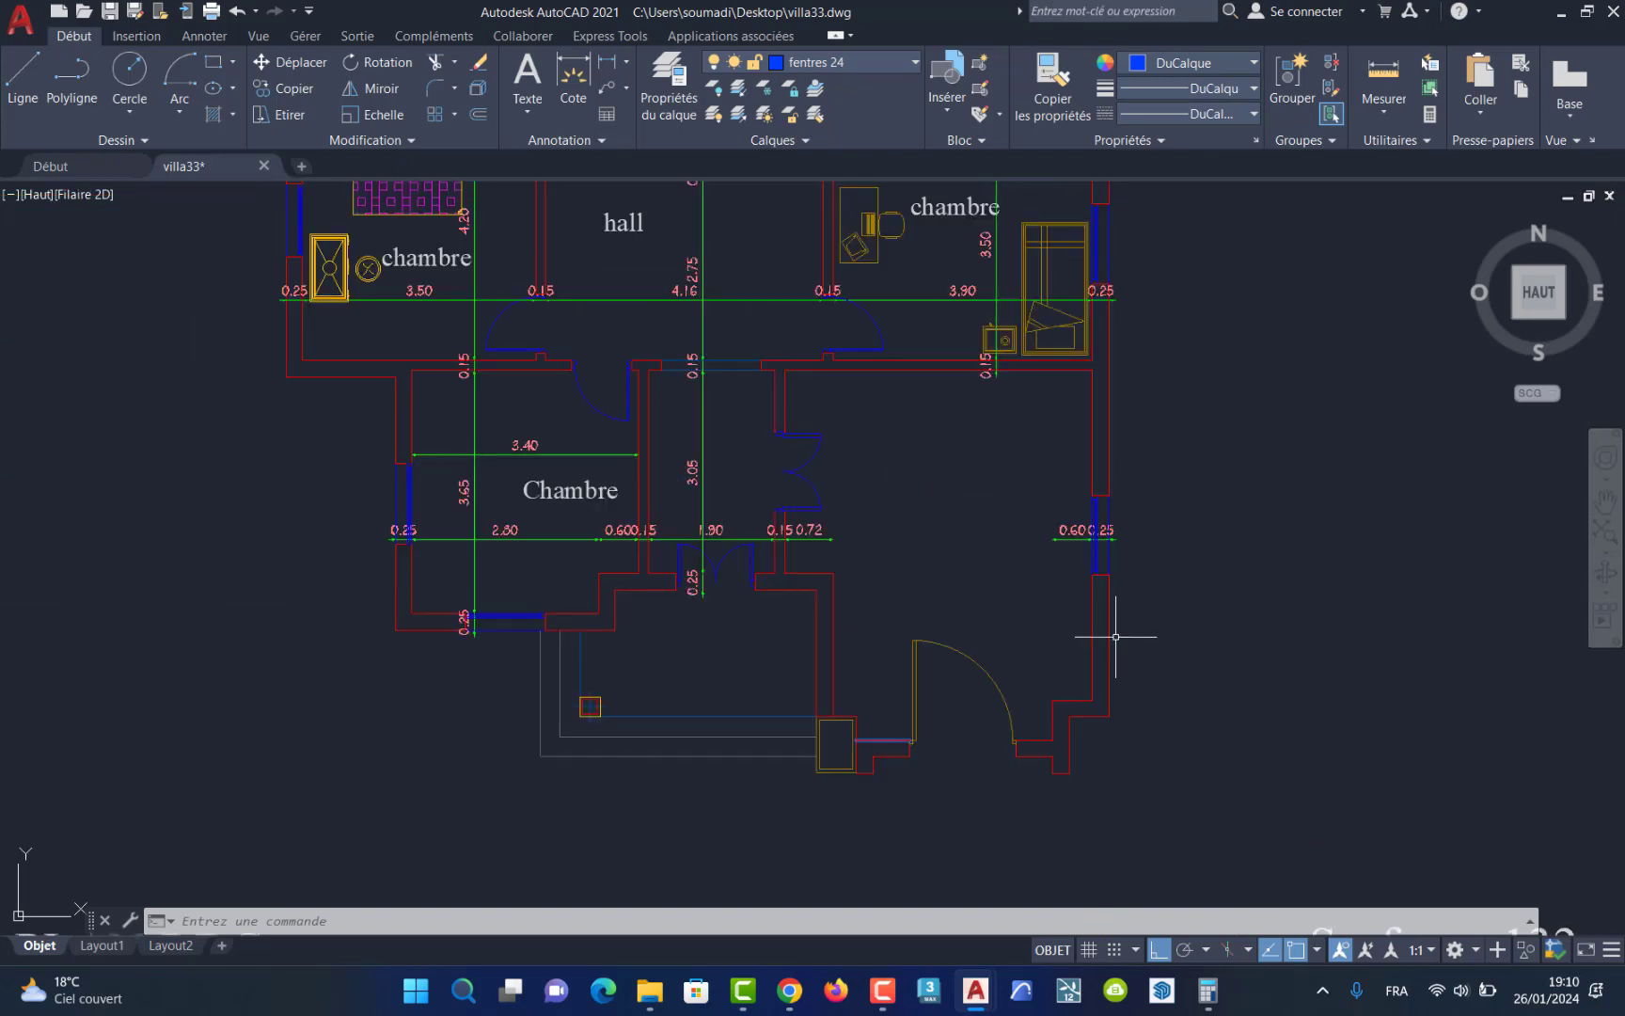
pyautogui.click(788, 298)
pyautogui.press('Delete')
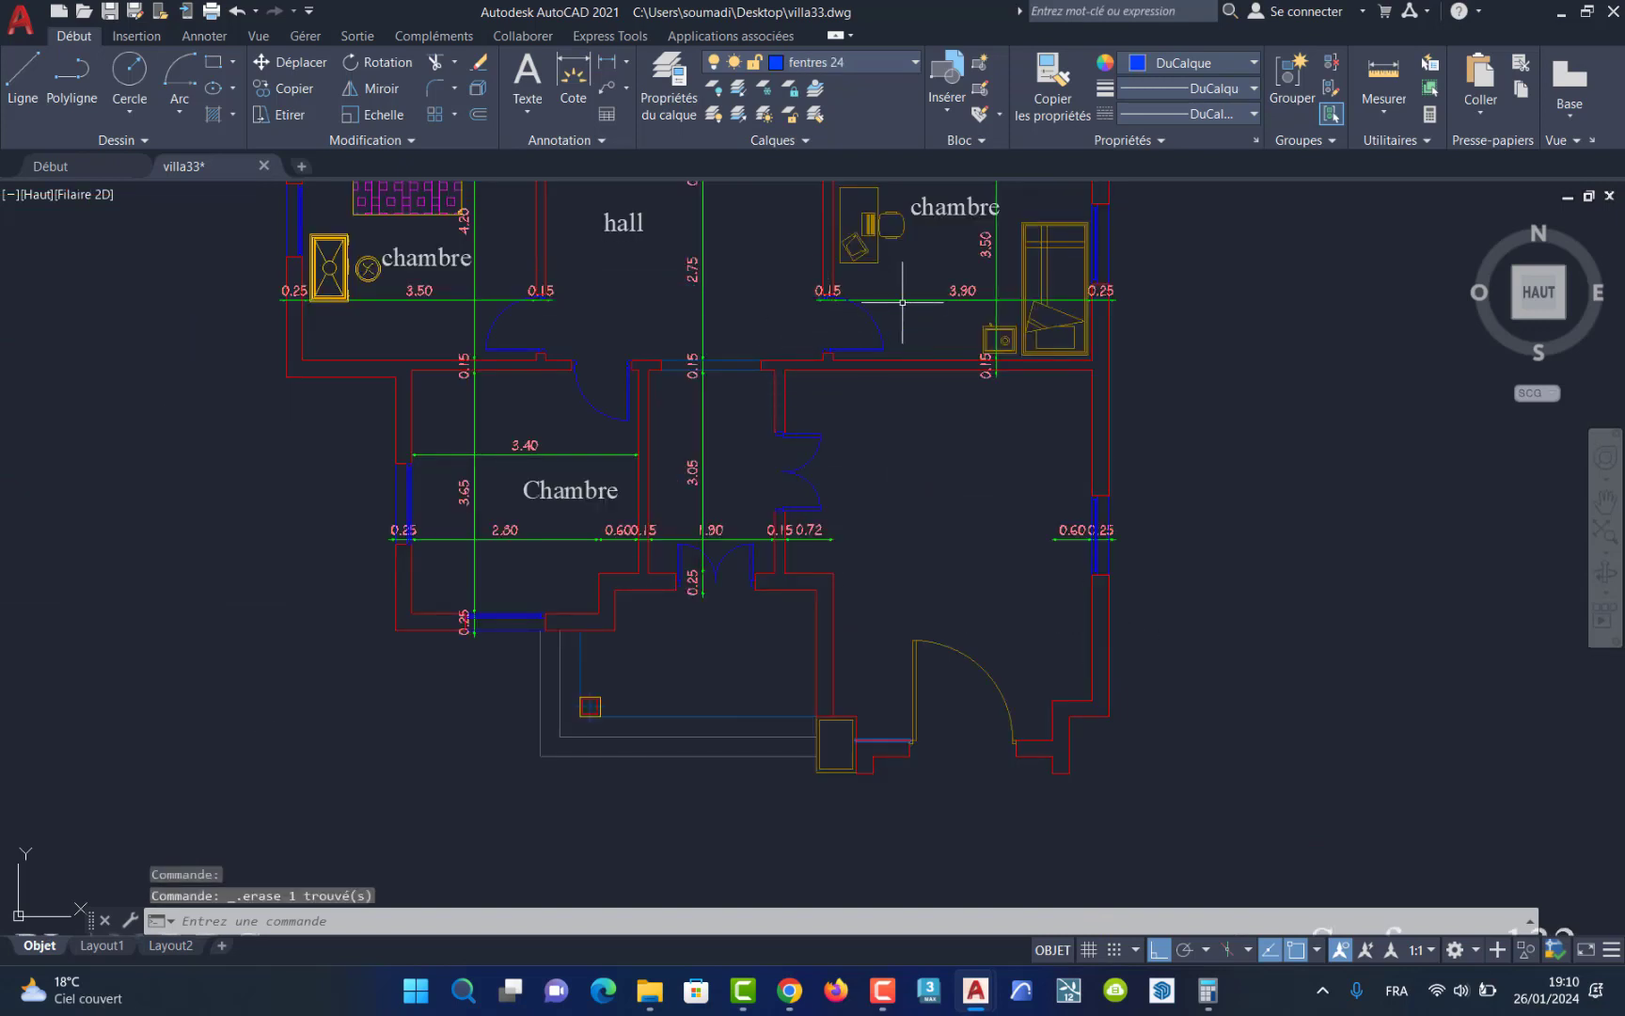
pyautogui.click(903, 301)
pyautogui.press('Delete')
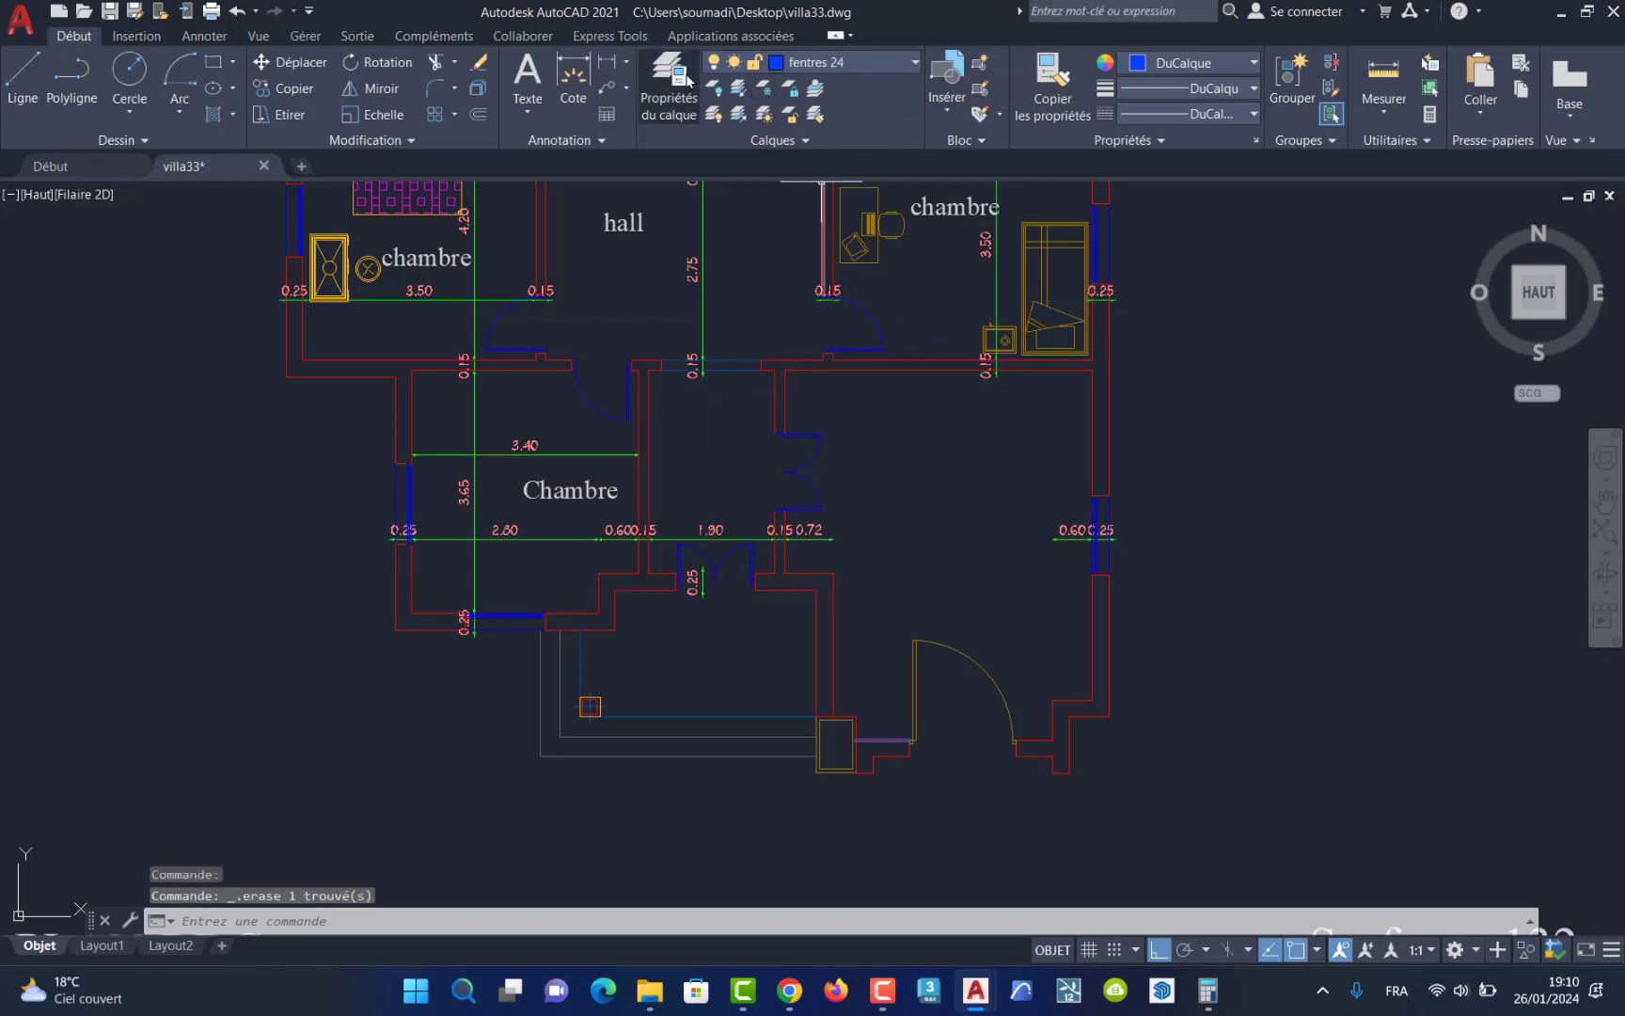
pyautogui.click(674, 111)
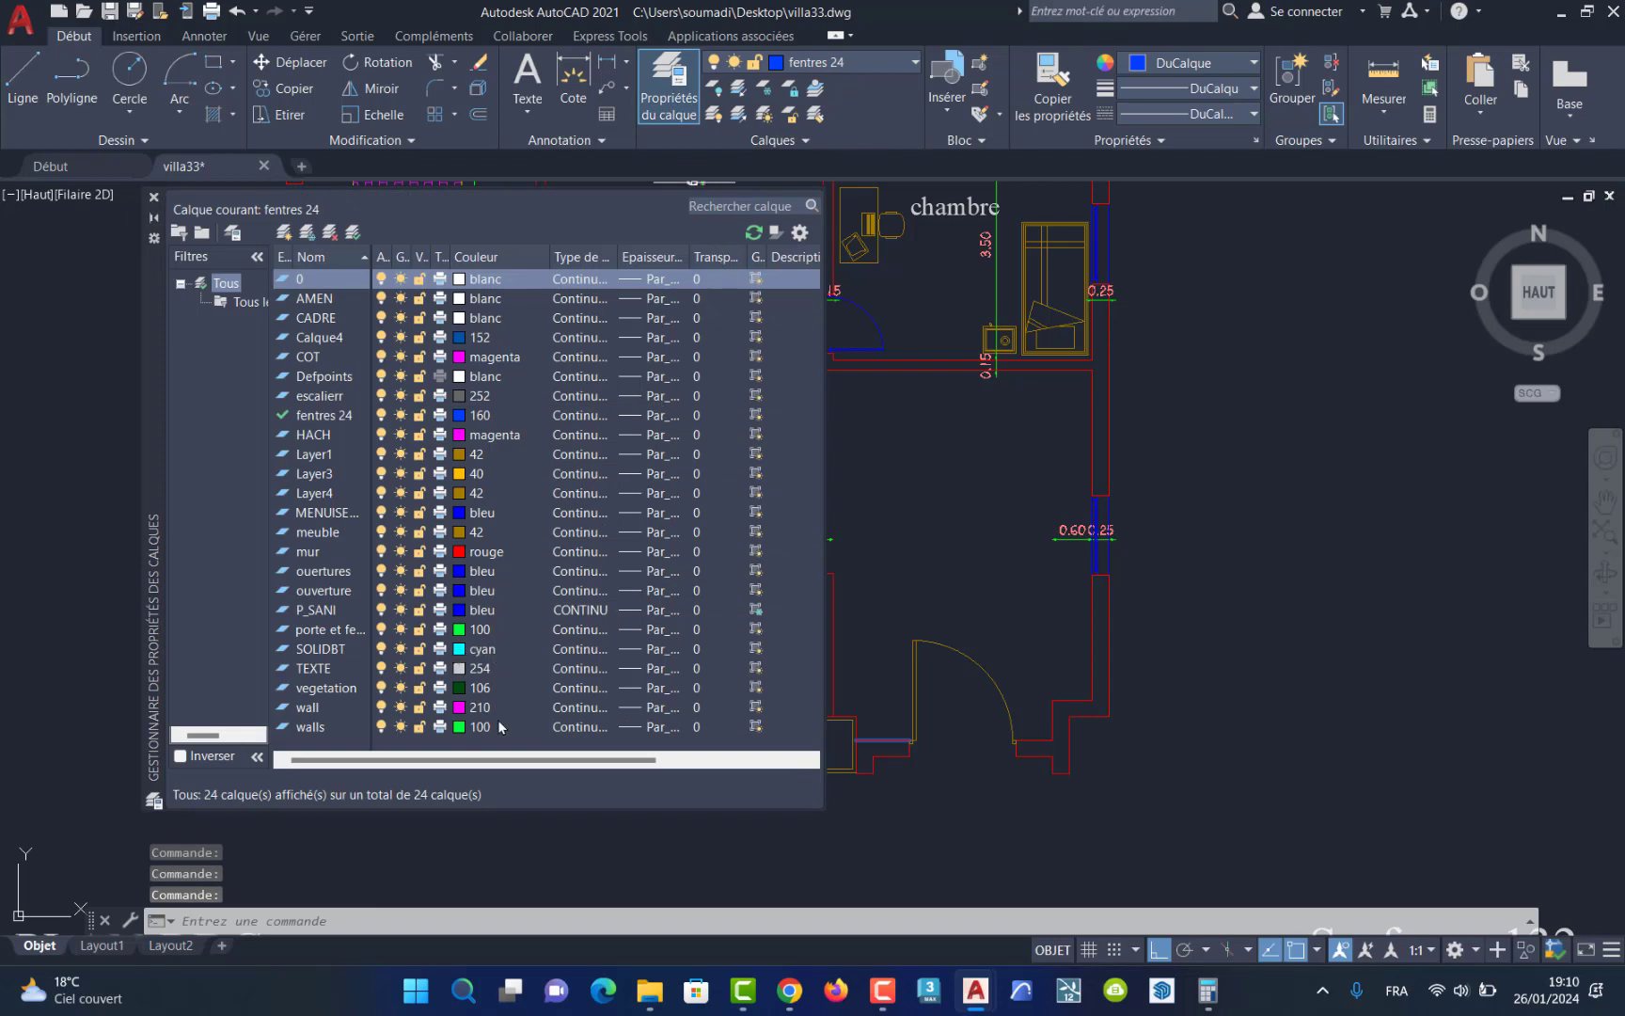
pyautogui.press('Escape')
pyautogui.press('Escape')
pyautogui.press('Escape')
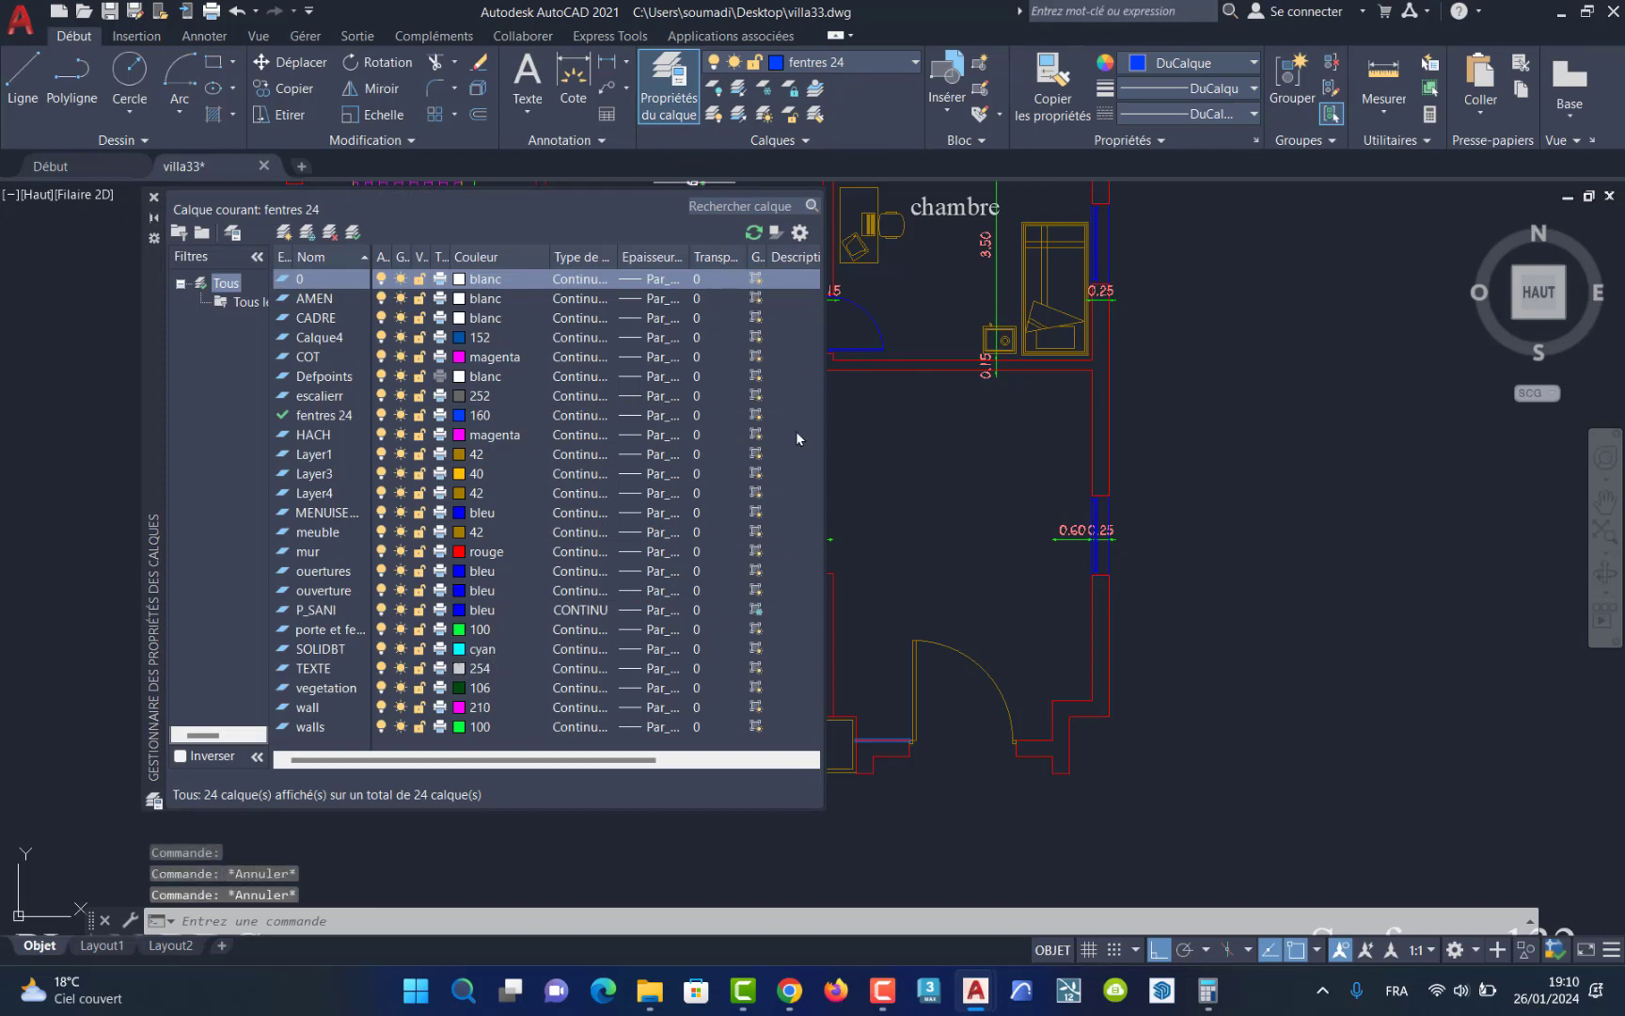
pyautogui.click(155, 201)
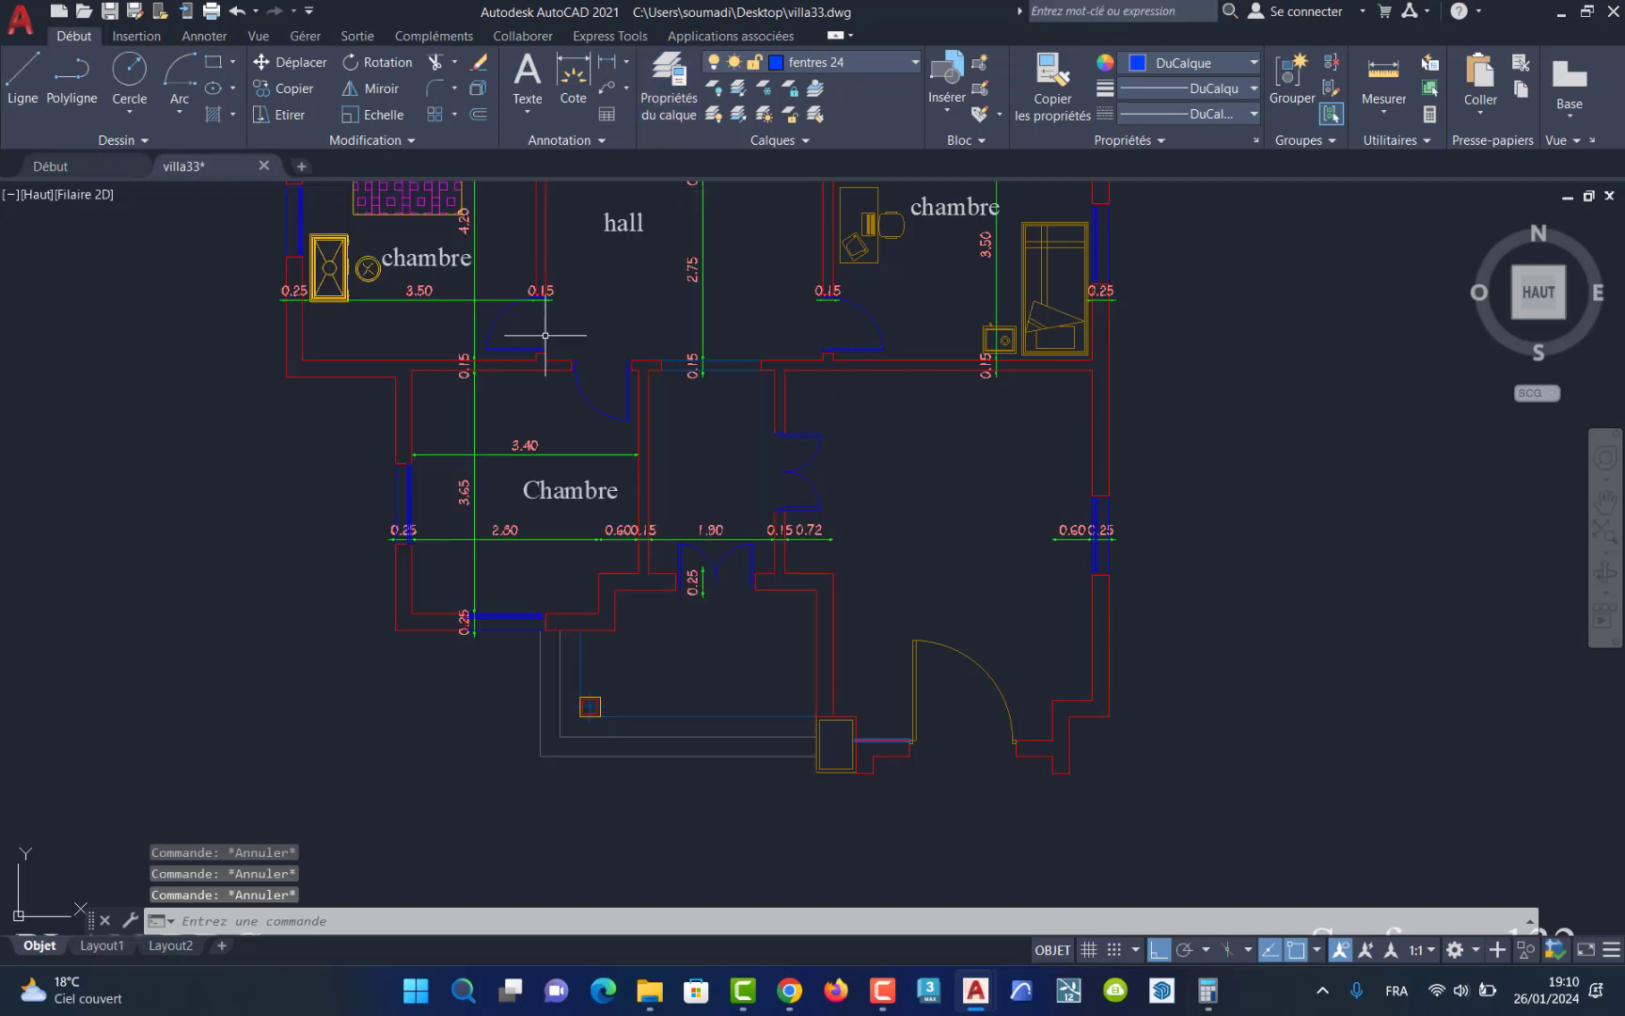
pyautogui.click(986, 284)
pyautogui.press('Escape')
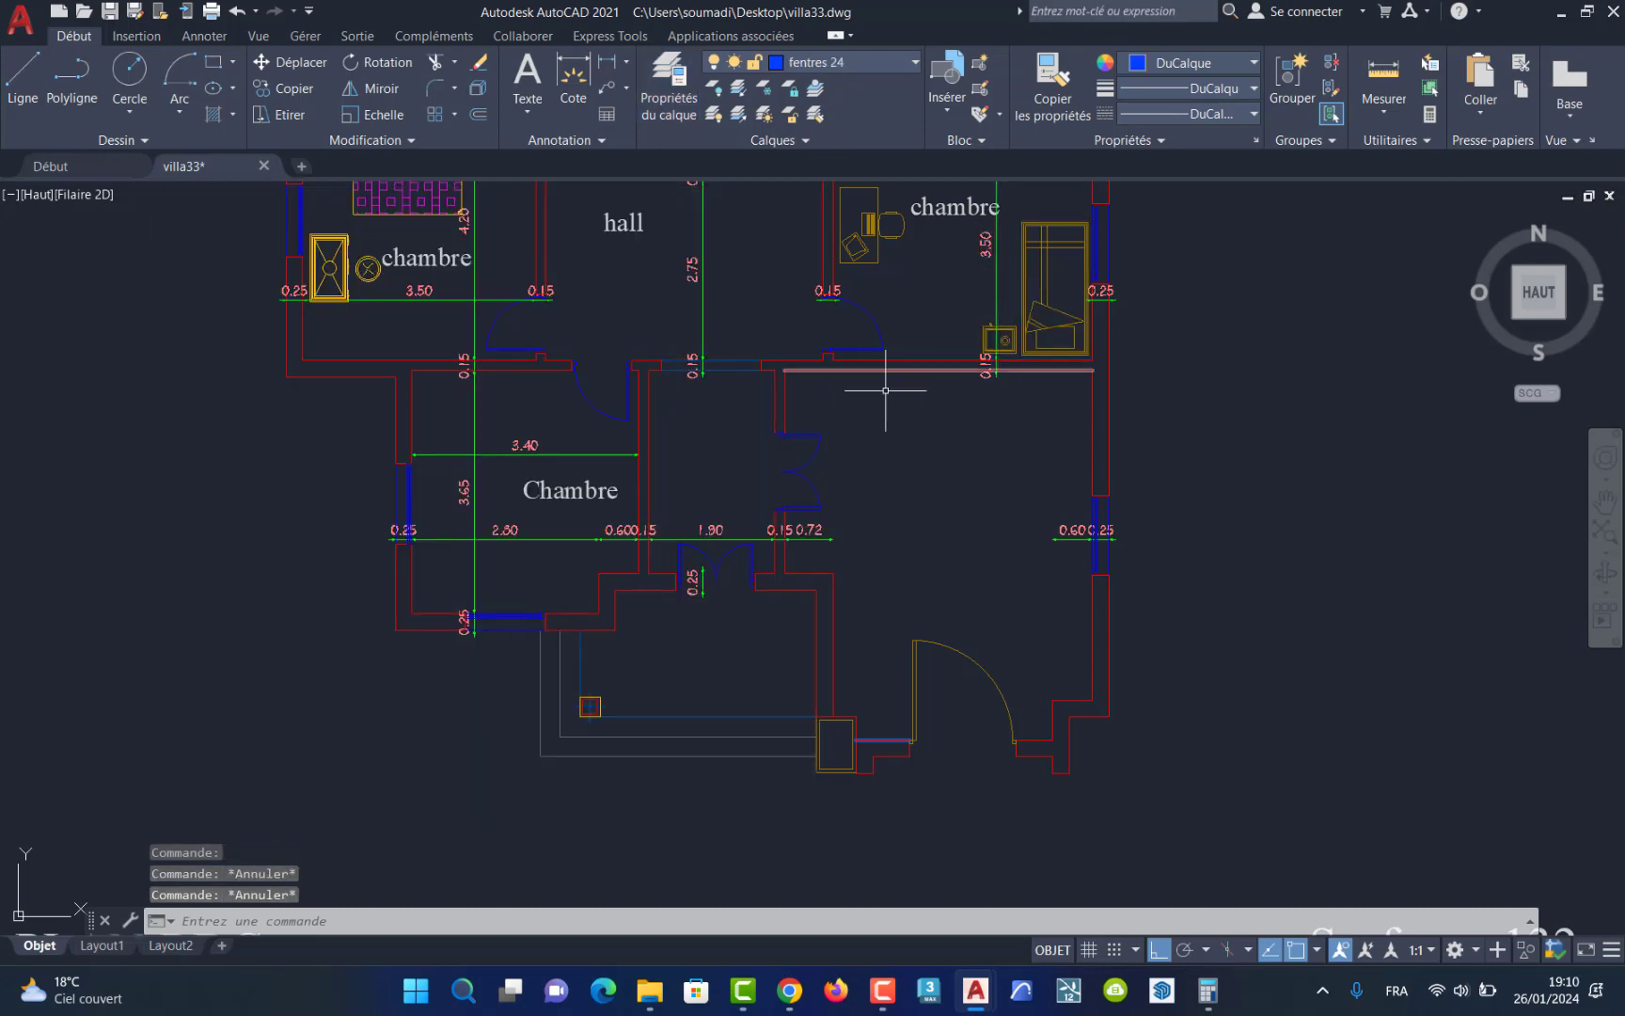
# Step: Delete the hall's 2.75 dimension, the left chambre's 3.50 and 4.20, and the lower Chambre's 3.65 with its 0.15 and 0.25 wall dimensions
pyautogui.click(701, 301)
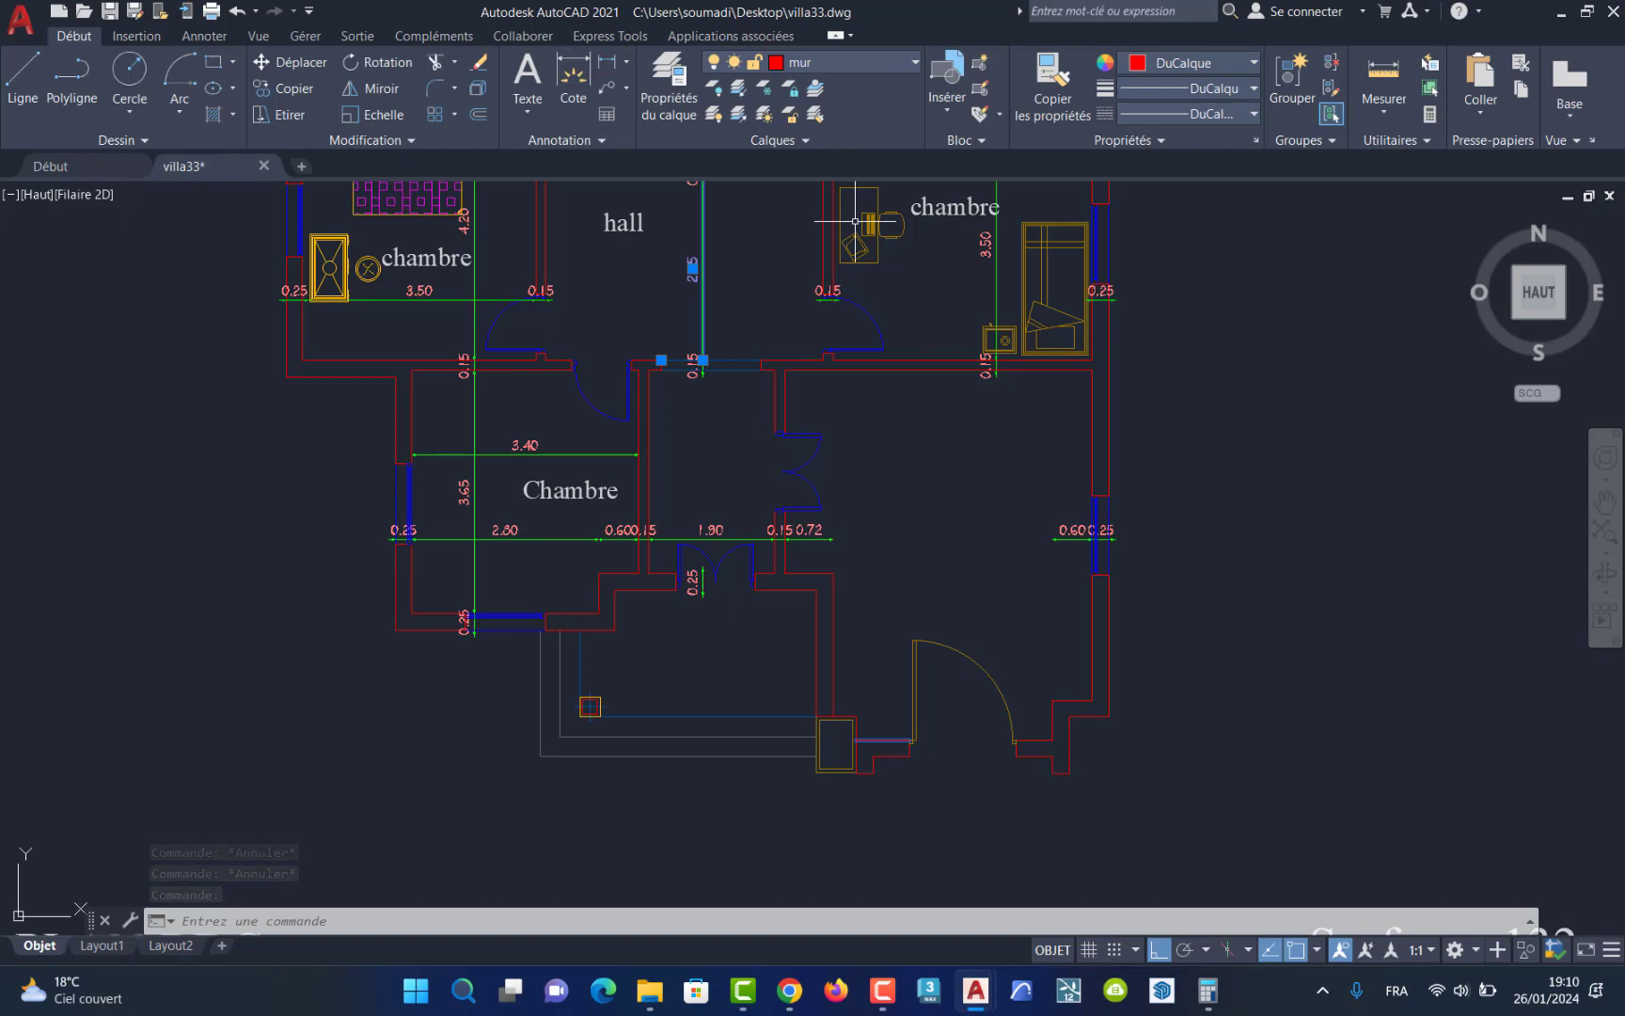
pyautogui.press('Delete')
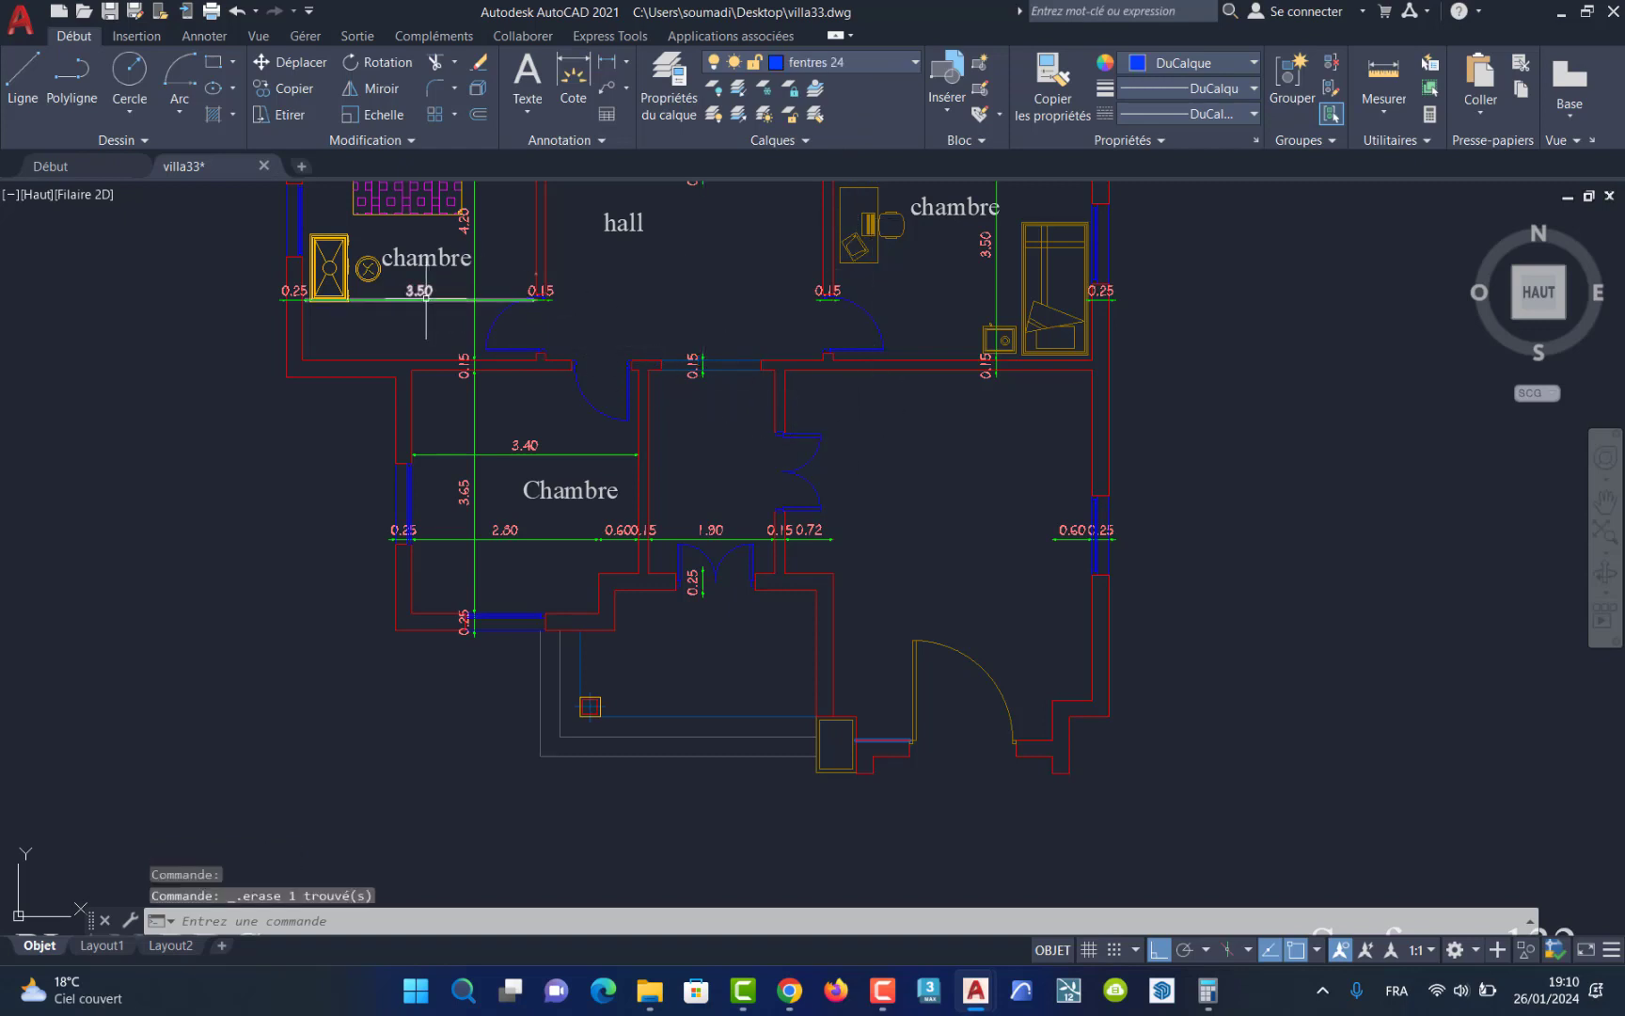
pyautogui.click(473, 405)
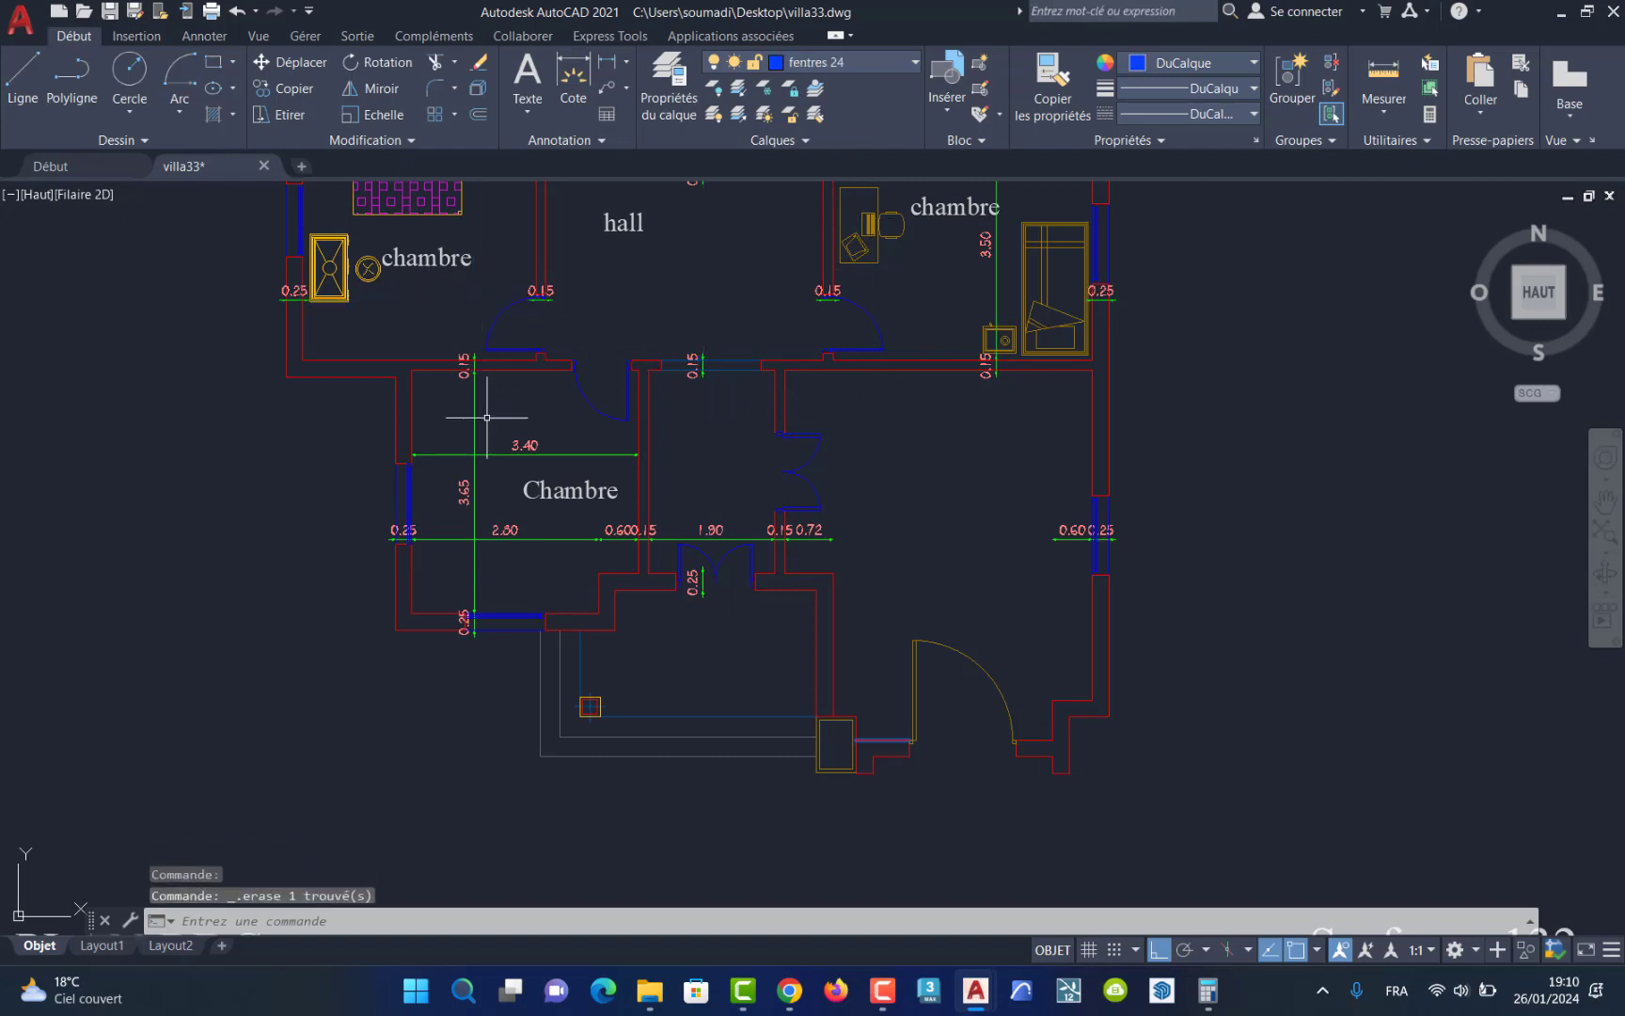
pyautogui.press('Delete')
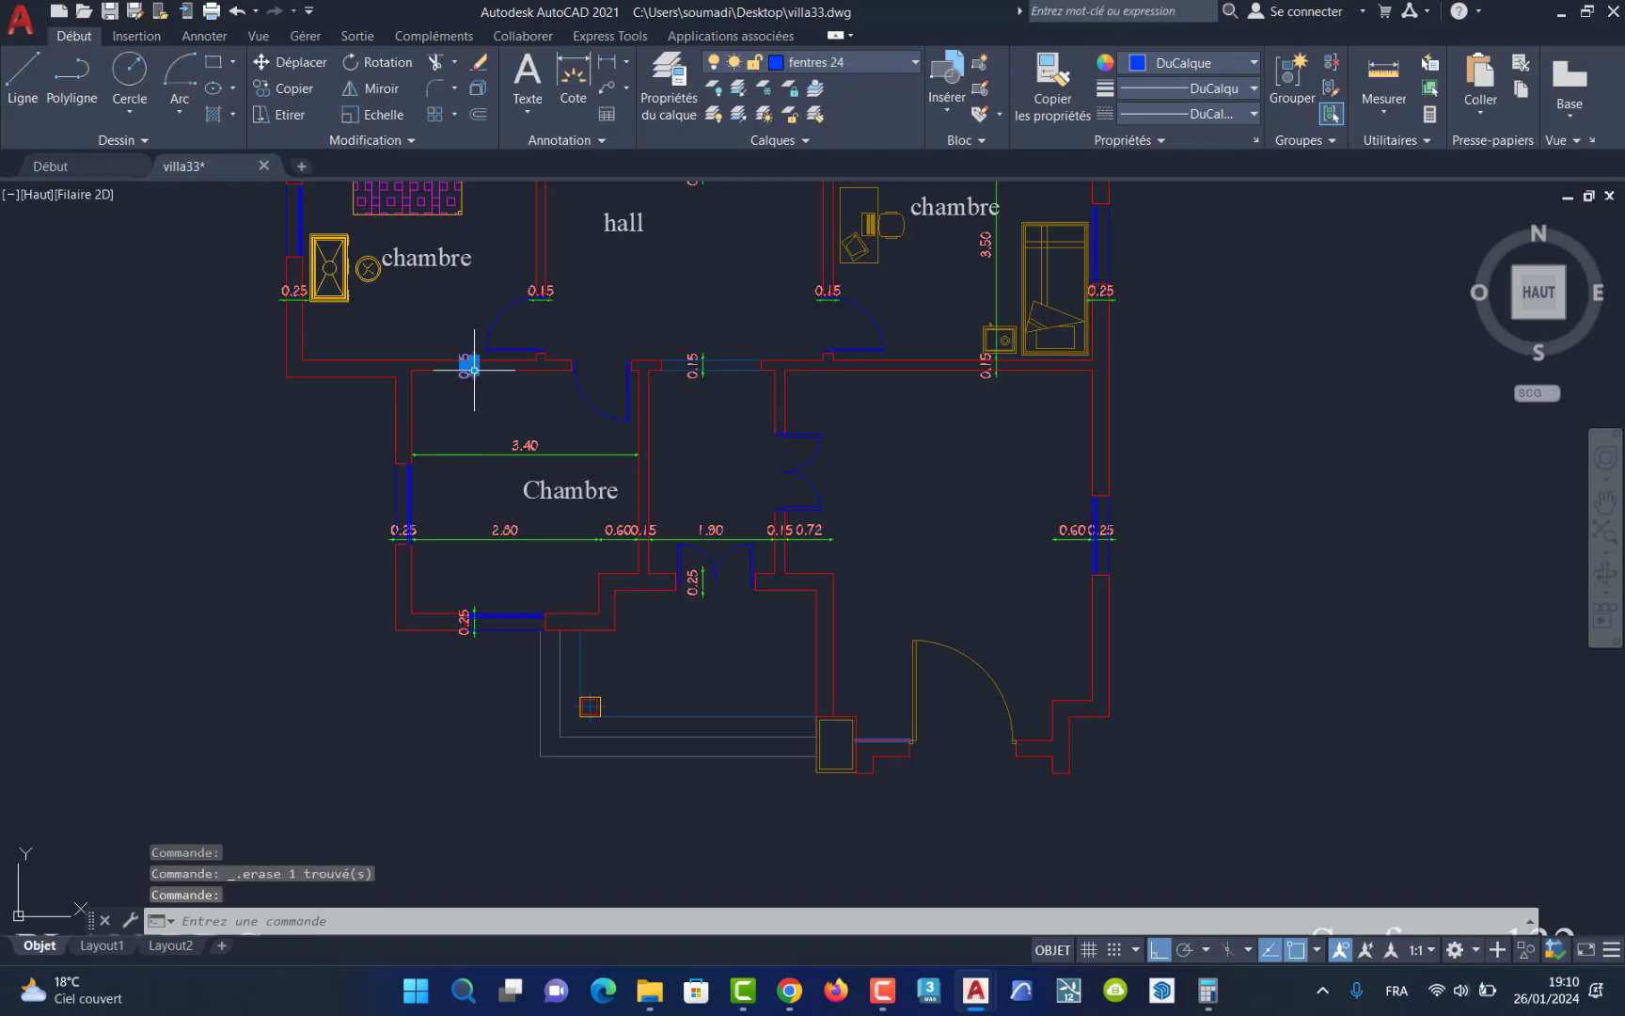
pyautogui.click(478, 619)
pyautogui.press('Delete')
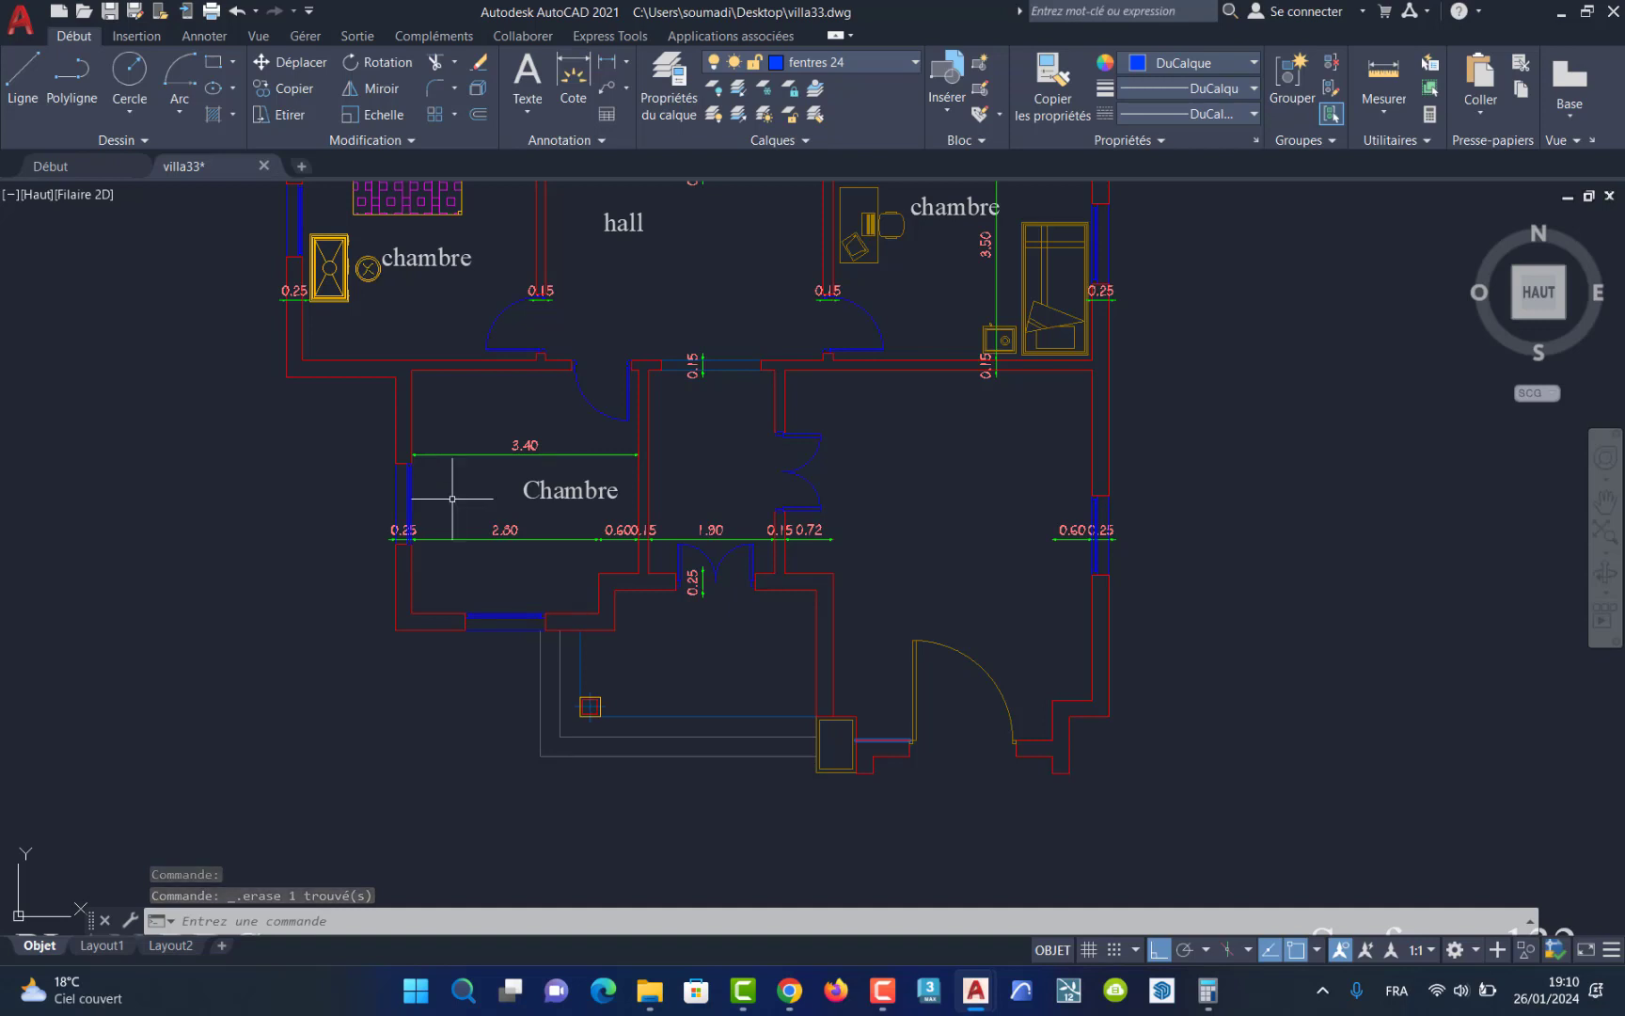
pyautogui.hotkey('ctrl', 'z')
pyautogui.hotkey('ctrl', 'z')
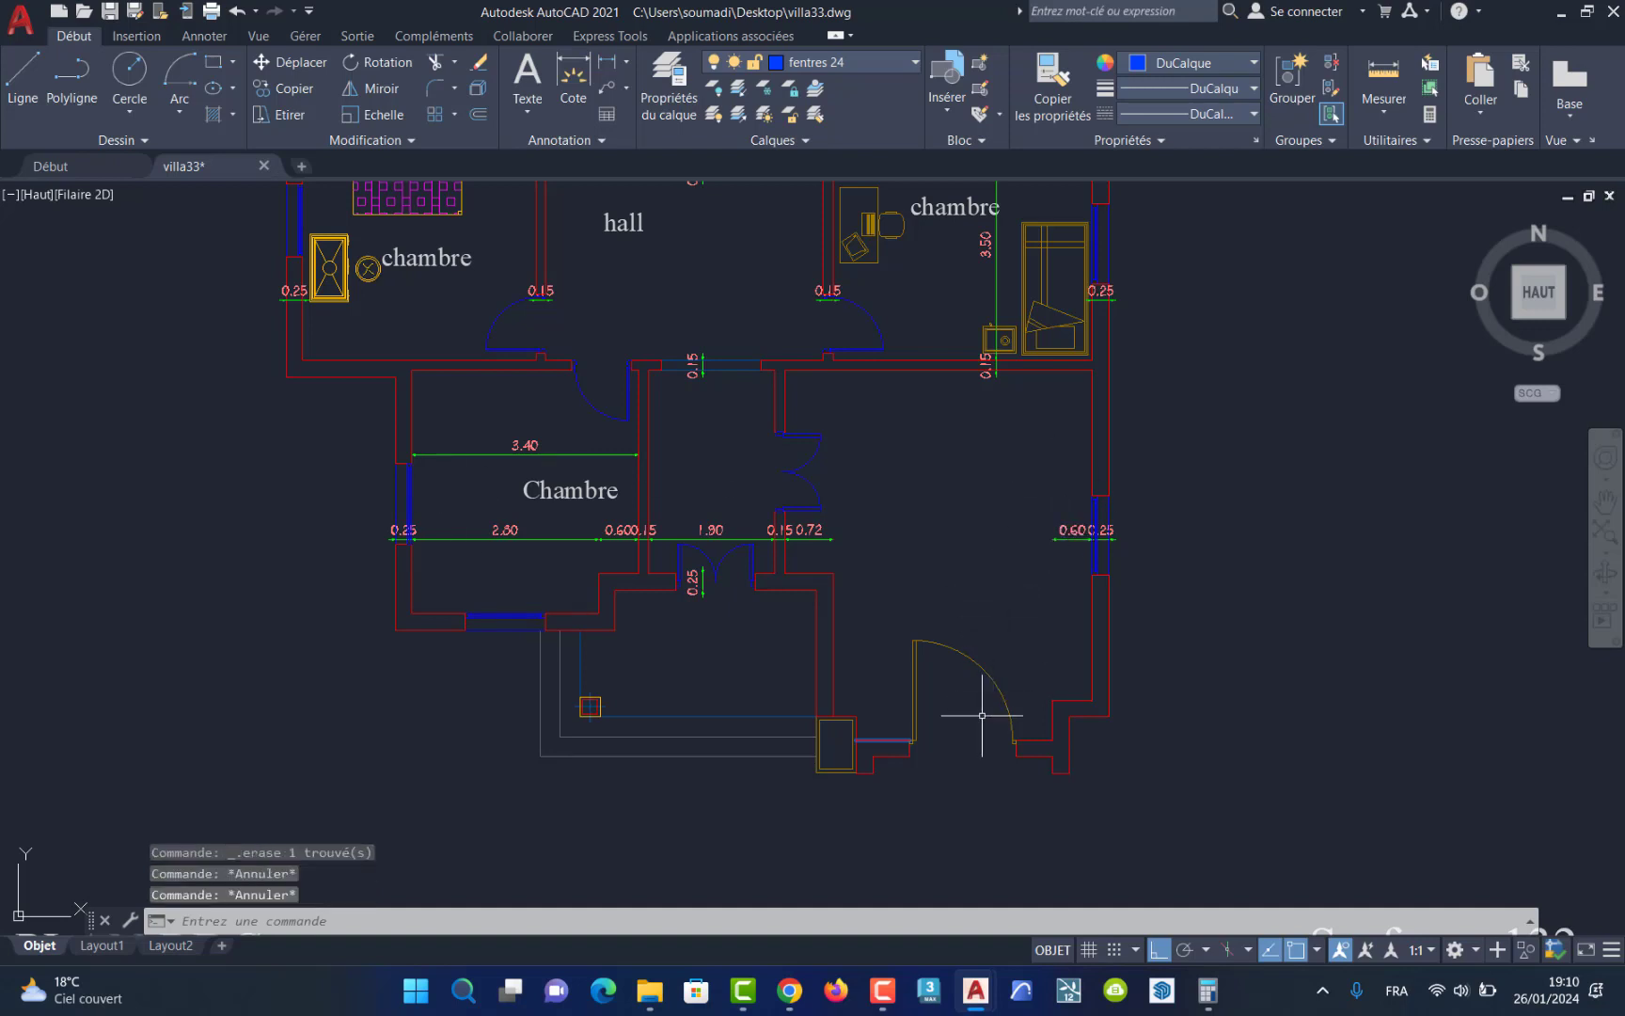
# Step: Change the colour of the walls layer to index colour 50 (yellow) in the layer properties
pyautogui.scroll(4, 987, 722)
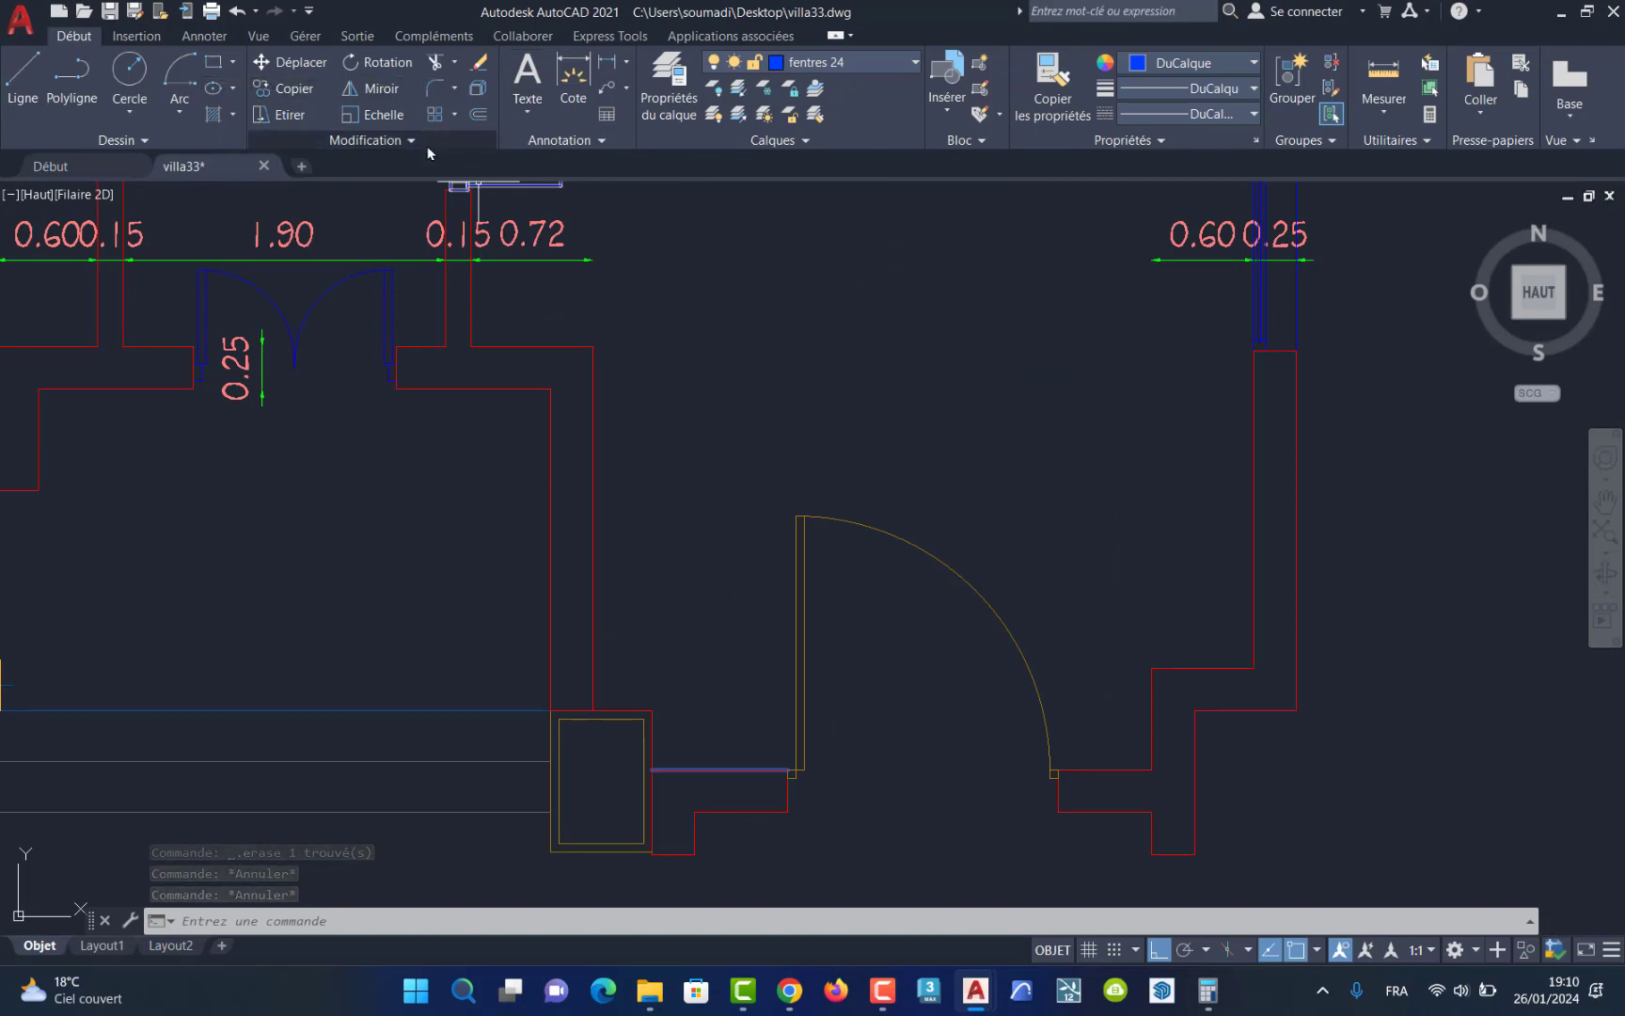
pyautogui.click(806, 62)
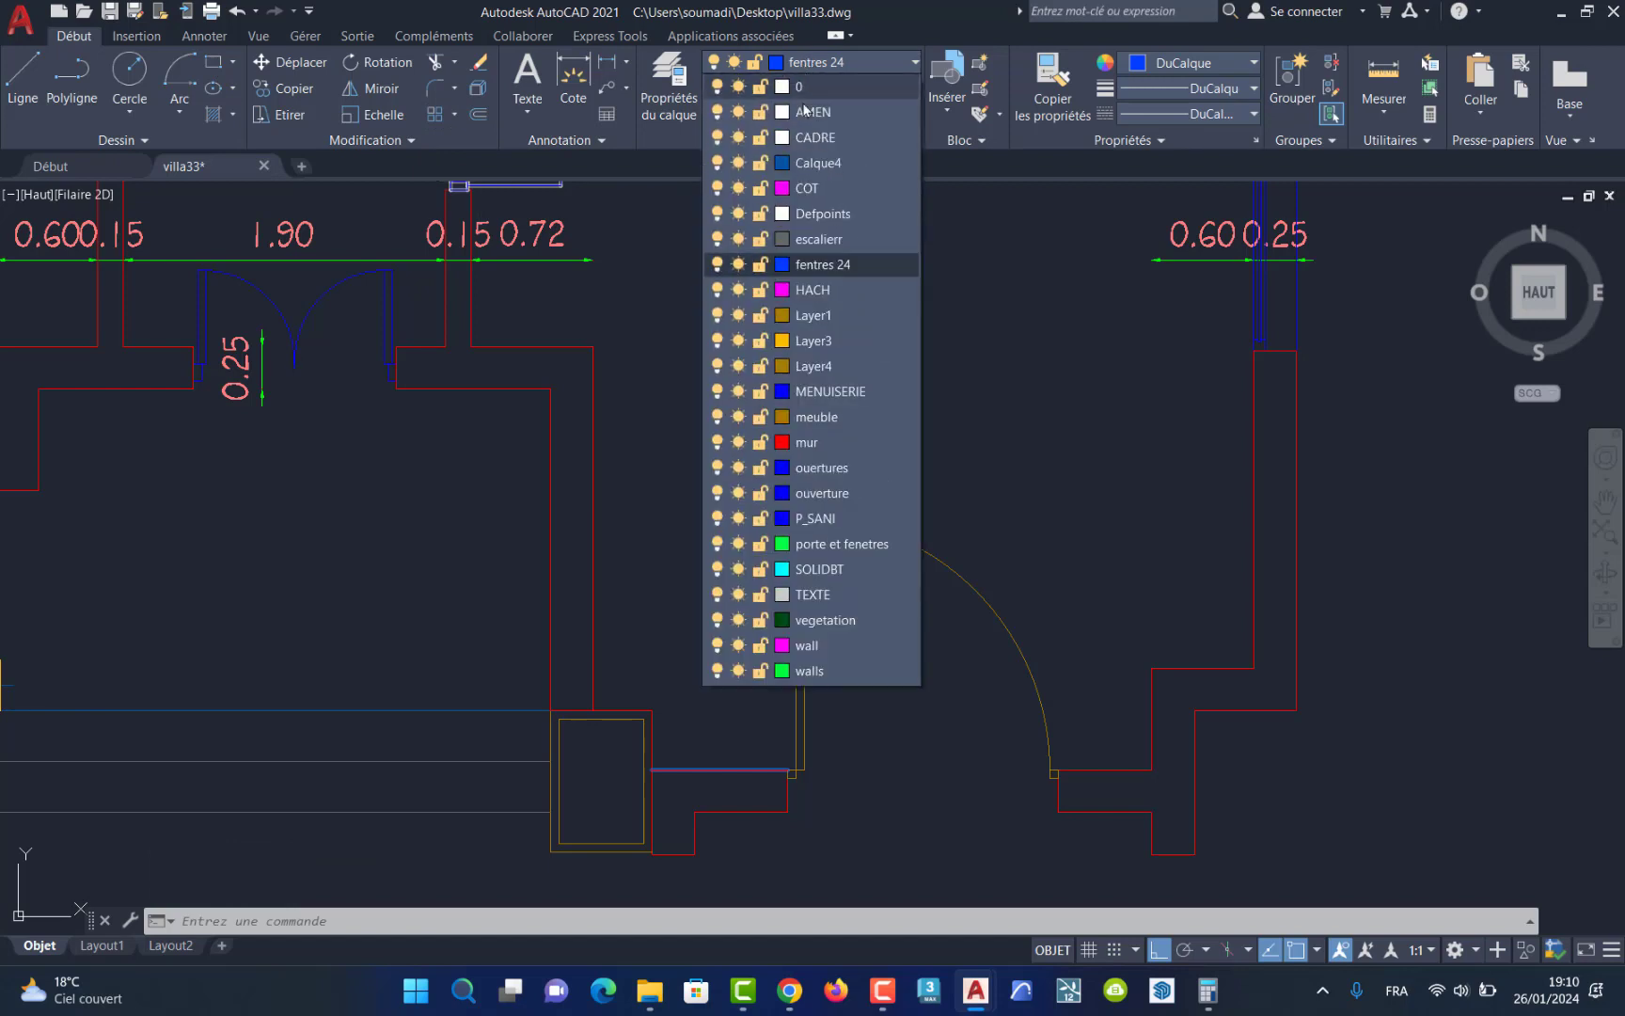
pyautogui.click(674, 79)
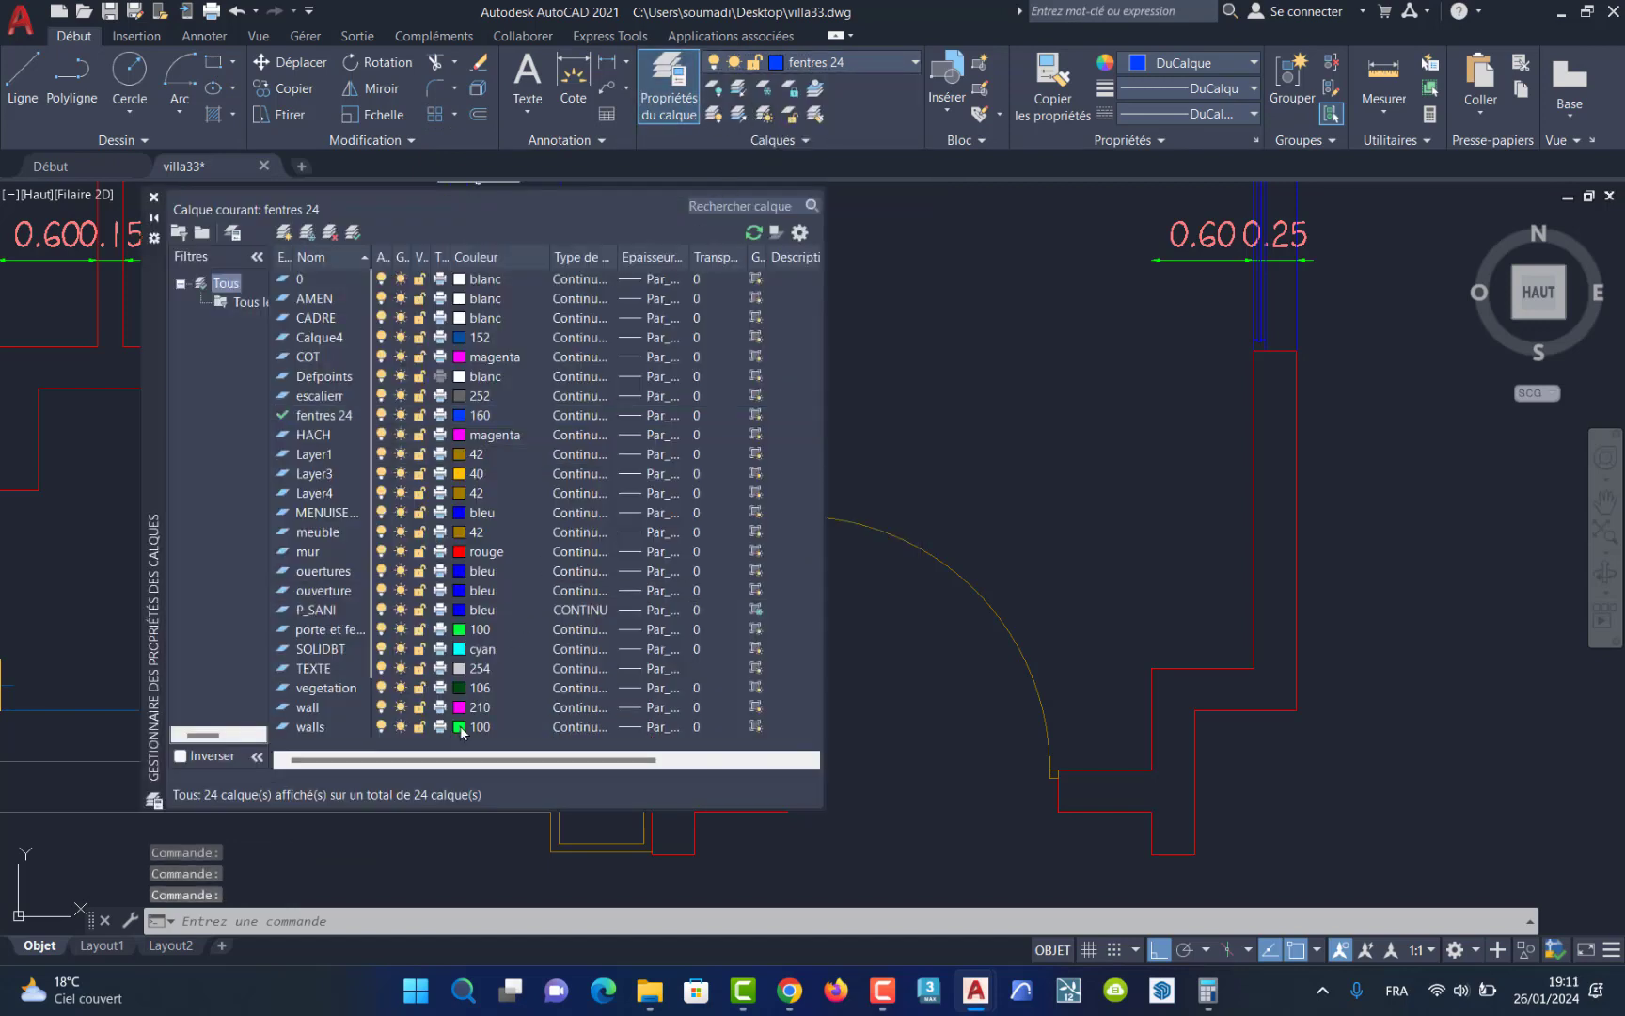
pyautogui.click(461, 727)
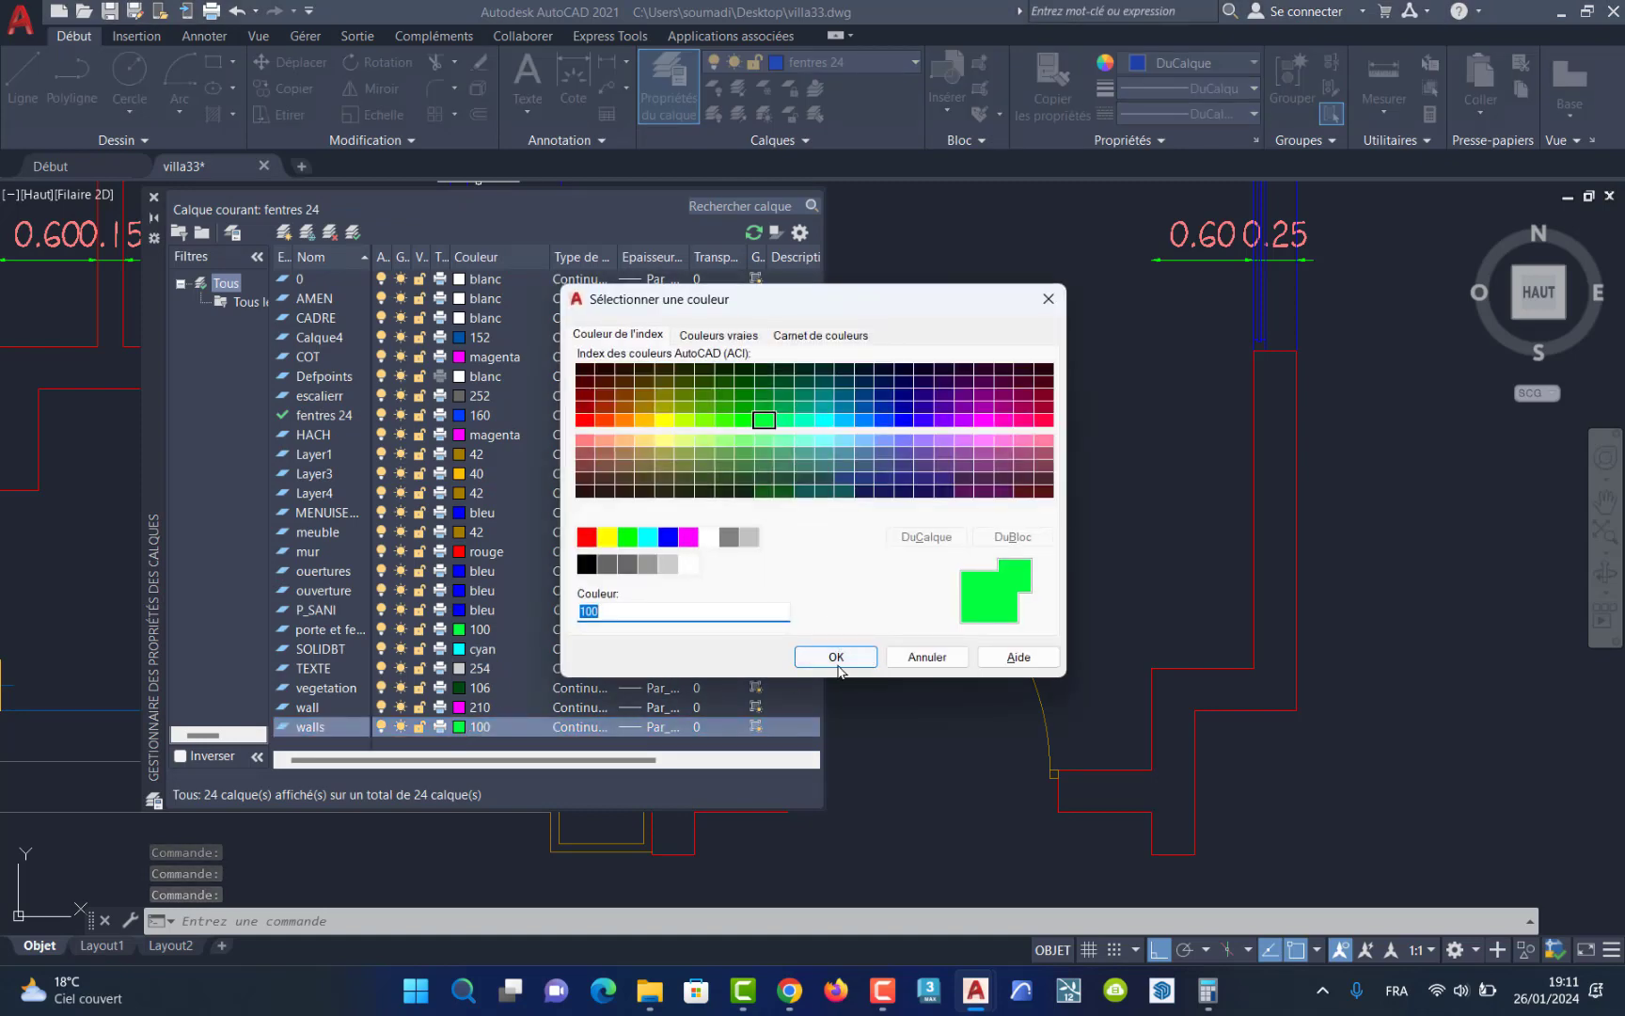
pyautogui.click(927, 656)
pyautogui.click(461, 727)
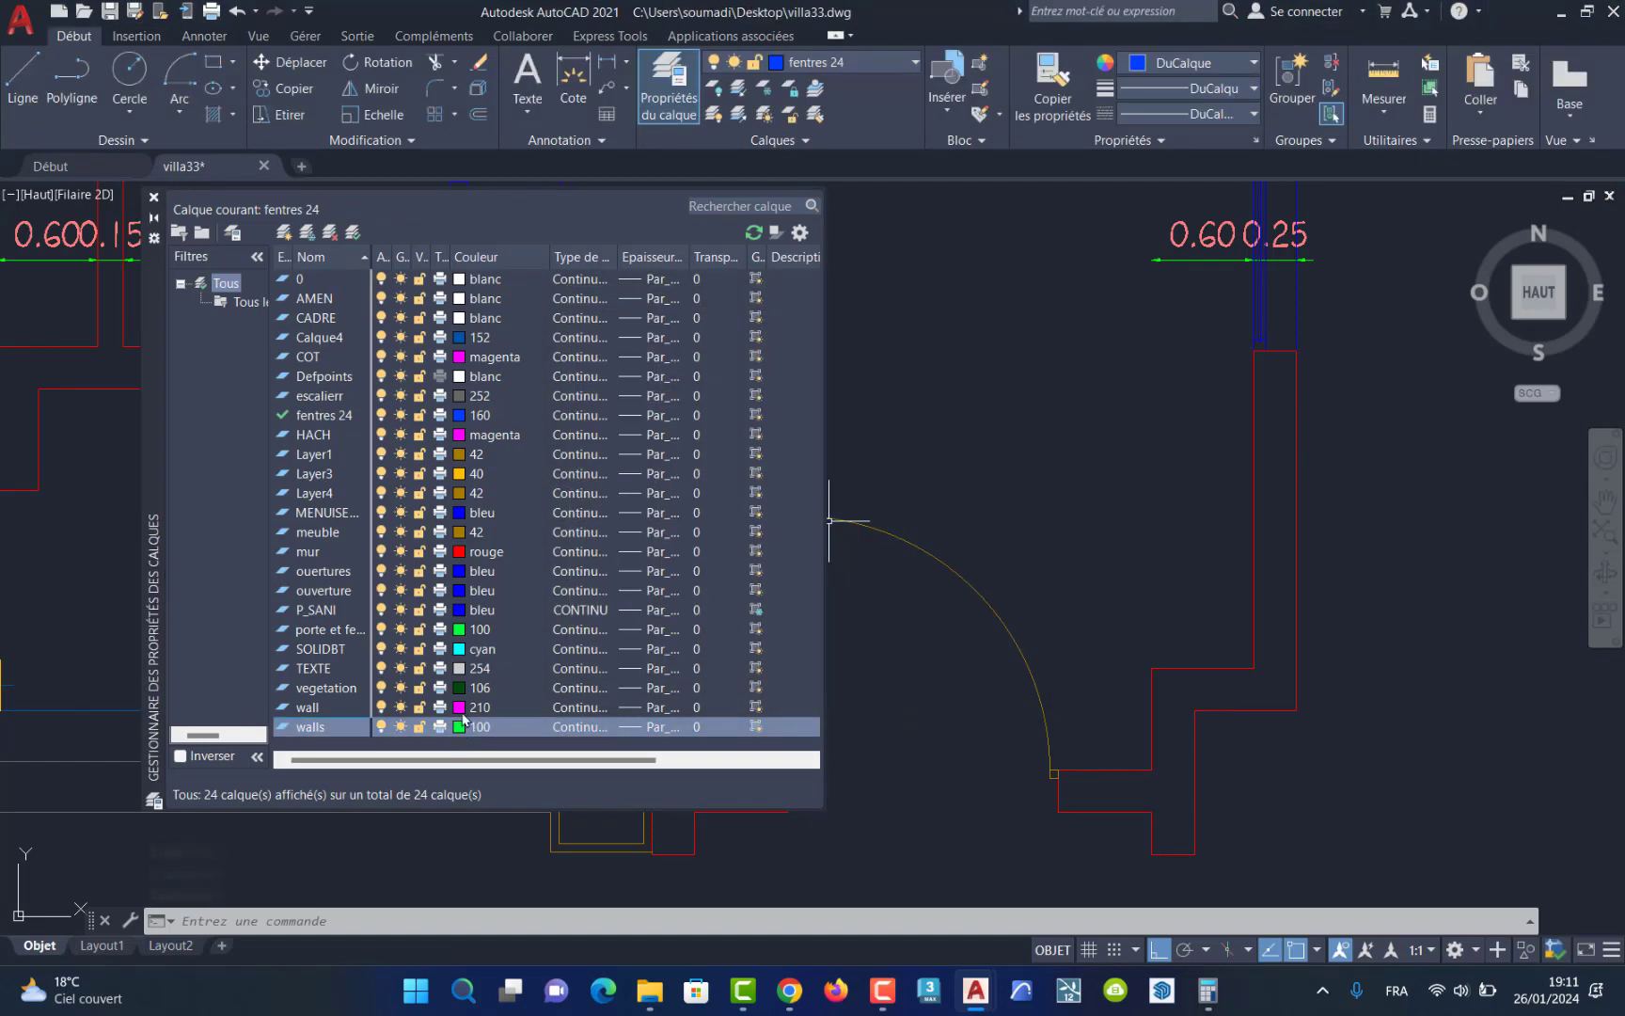
pyautogui.click(664, 420)
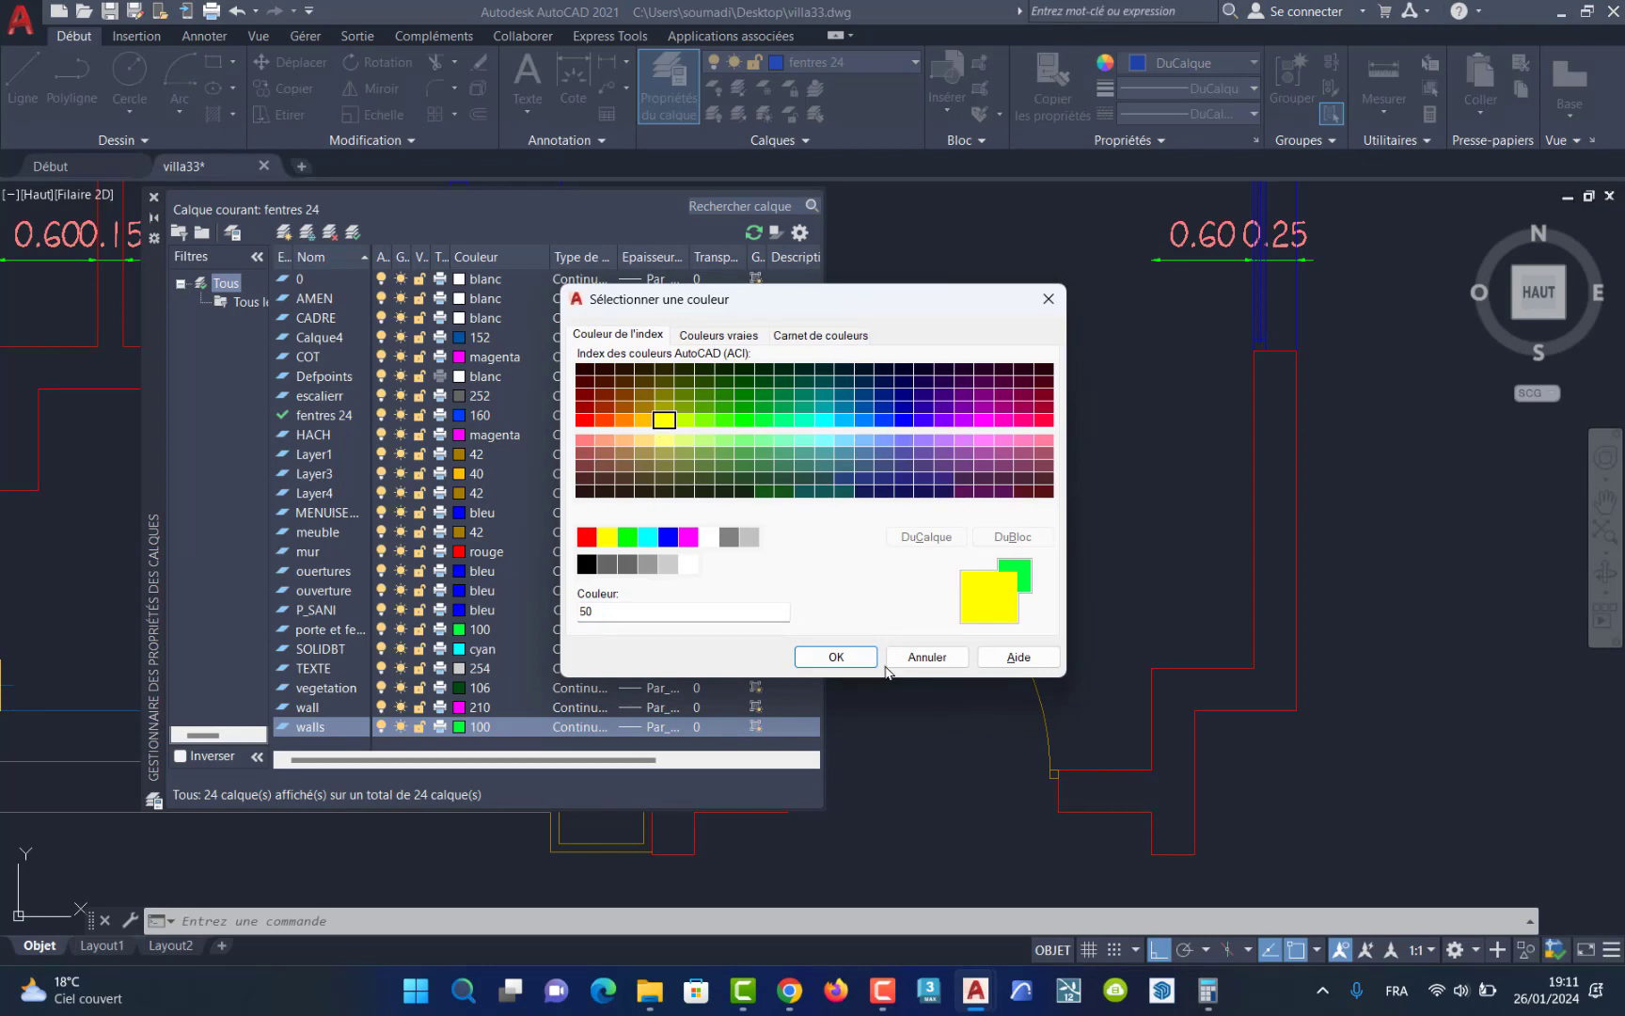
pyautogui.click(836, 657)
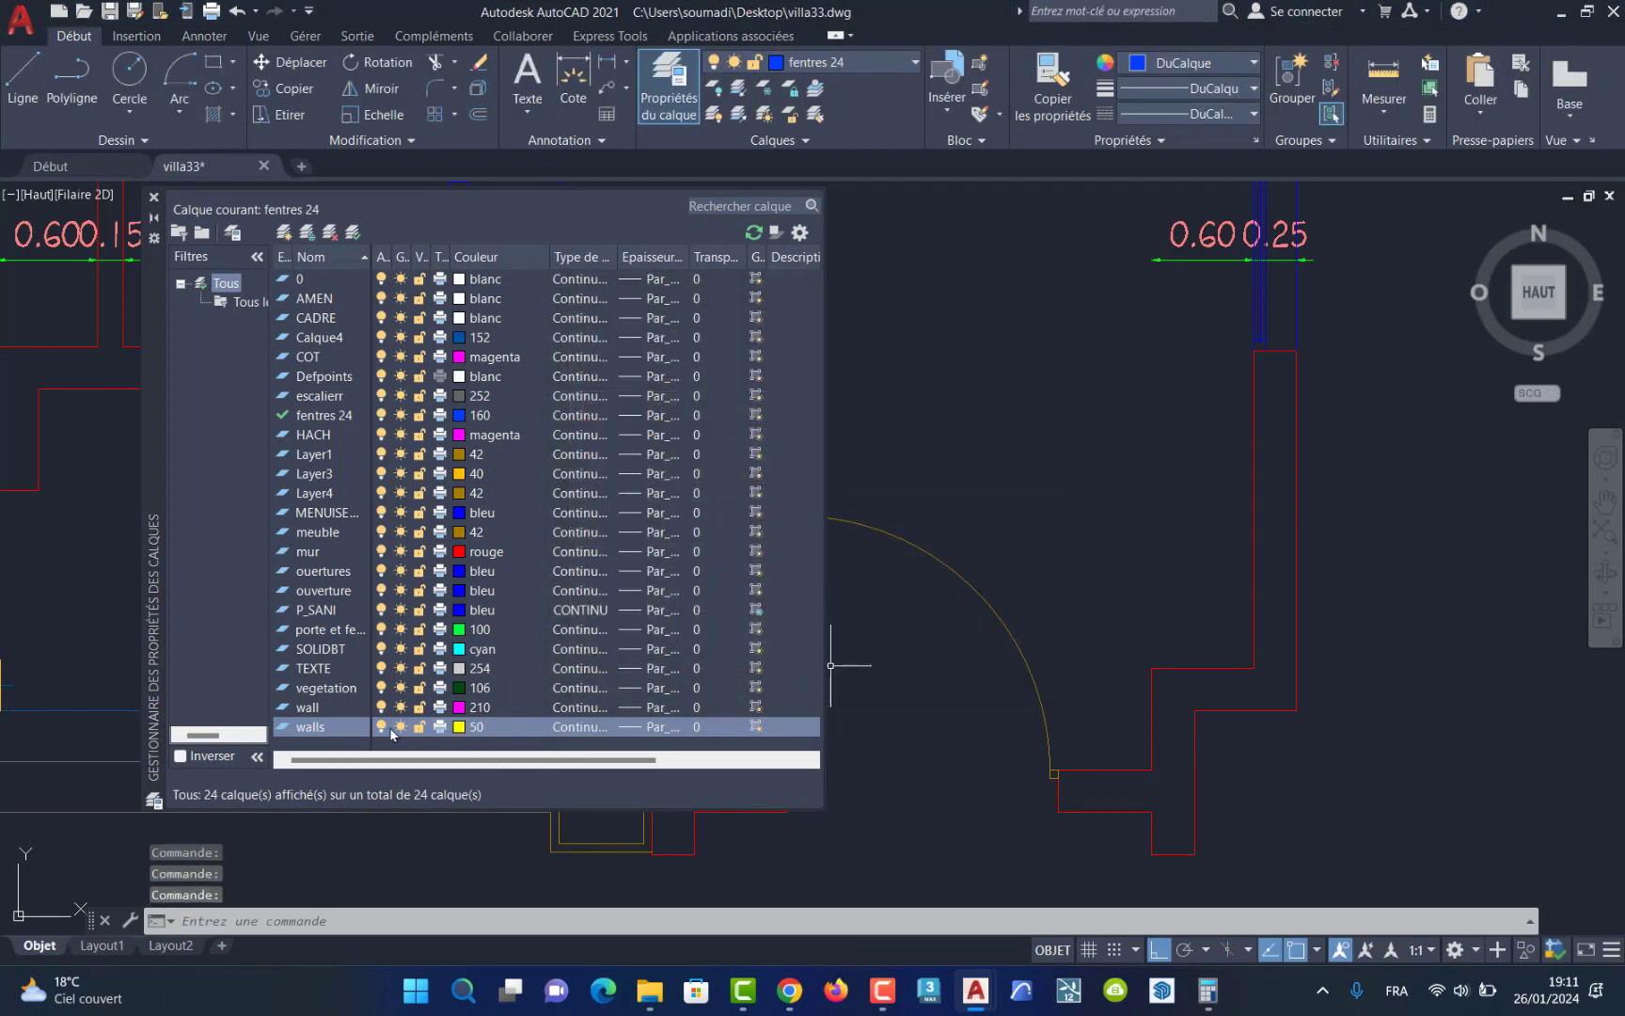
# Step: Make the walls layer current and close the layer properties manager
pyautogui.click(314, 729)
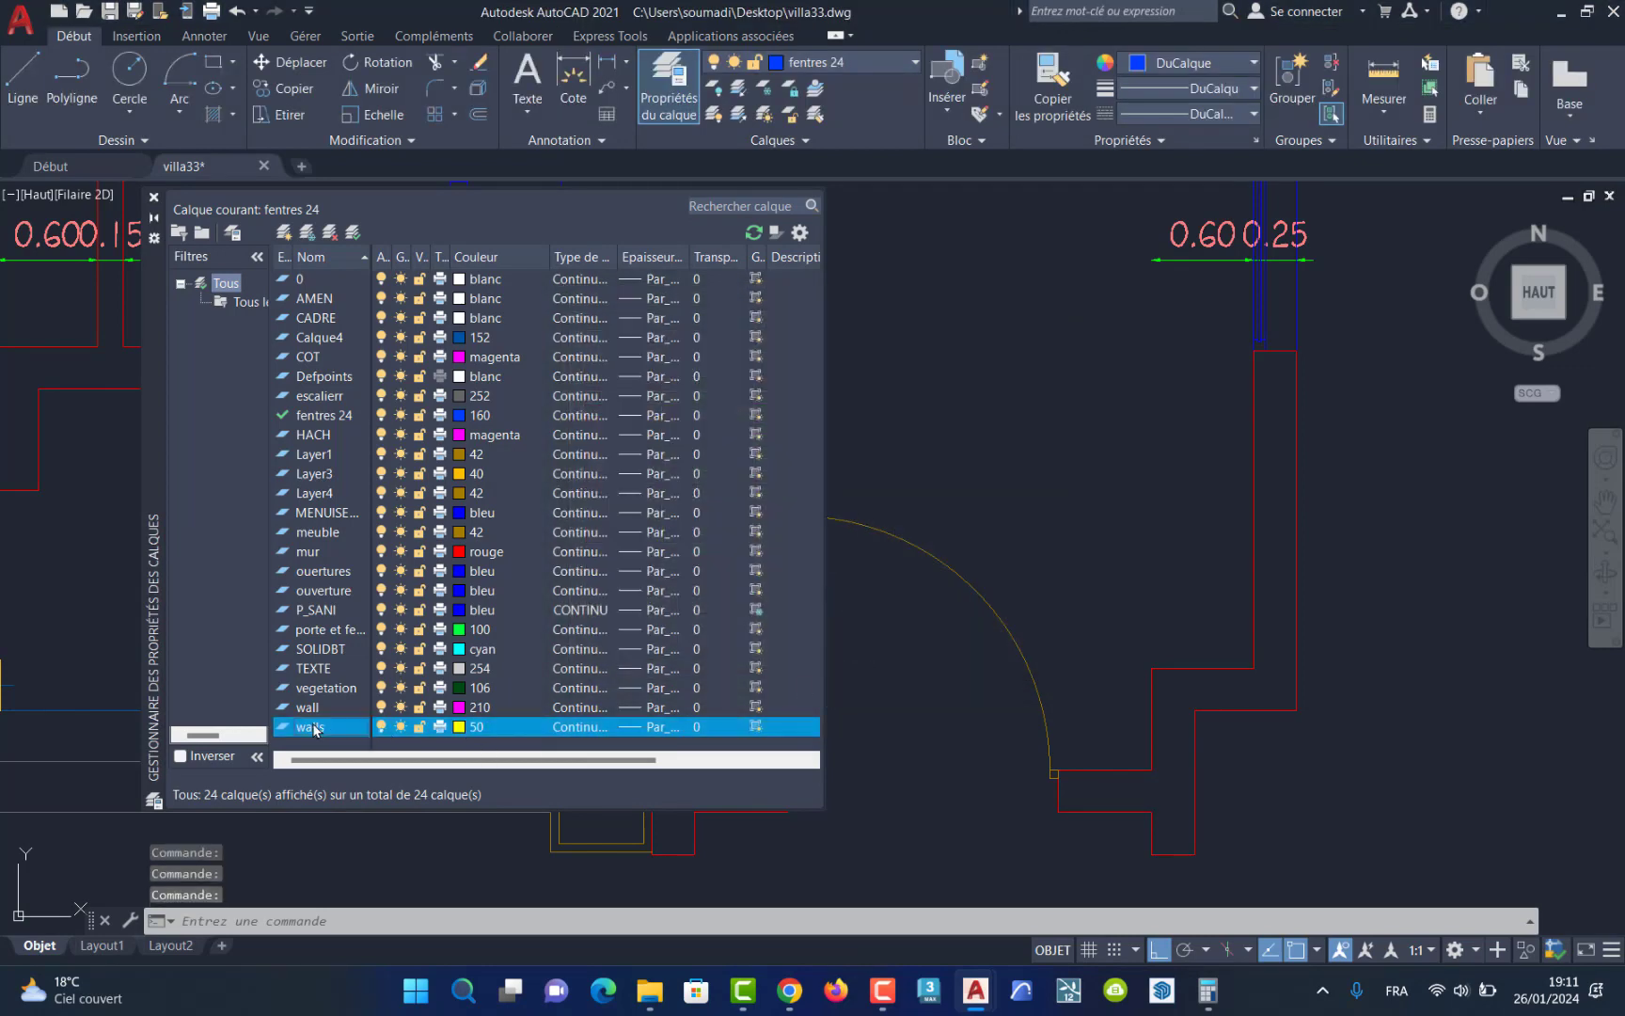
pyautogui.doubleClick(313, 729)
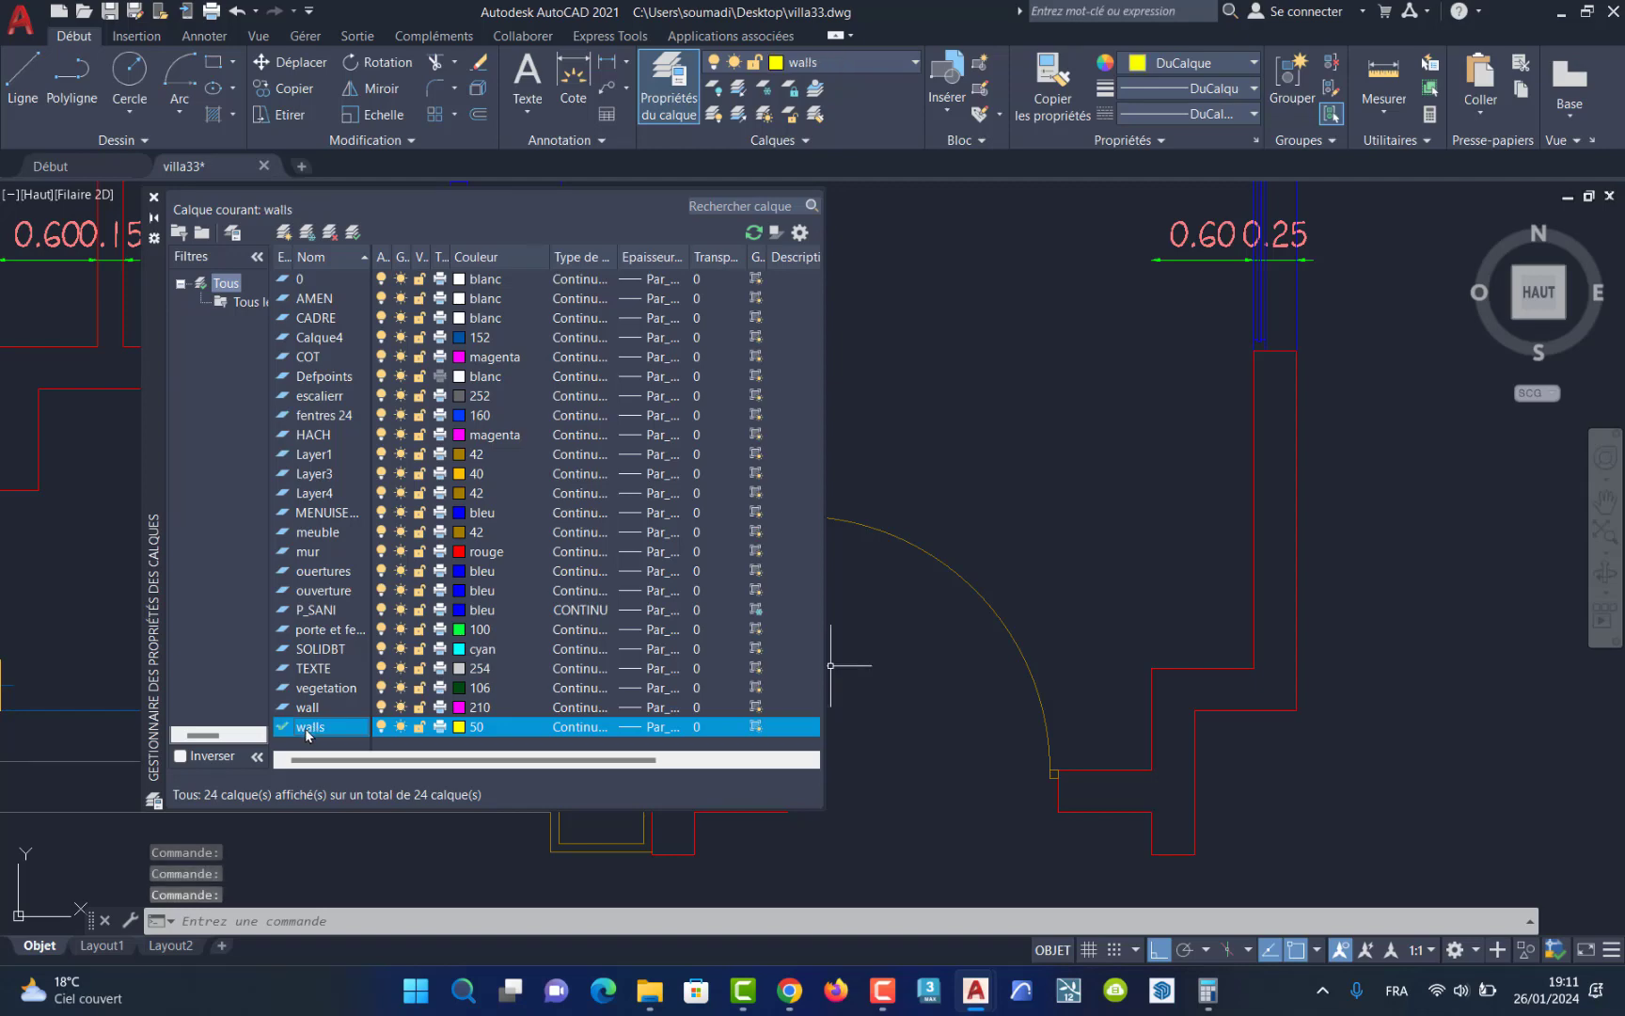
pyautogui.click(154, 198)
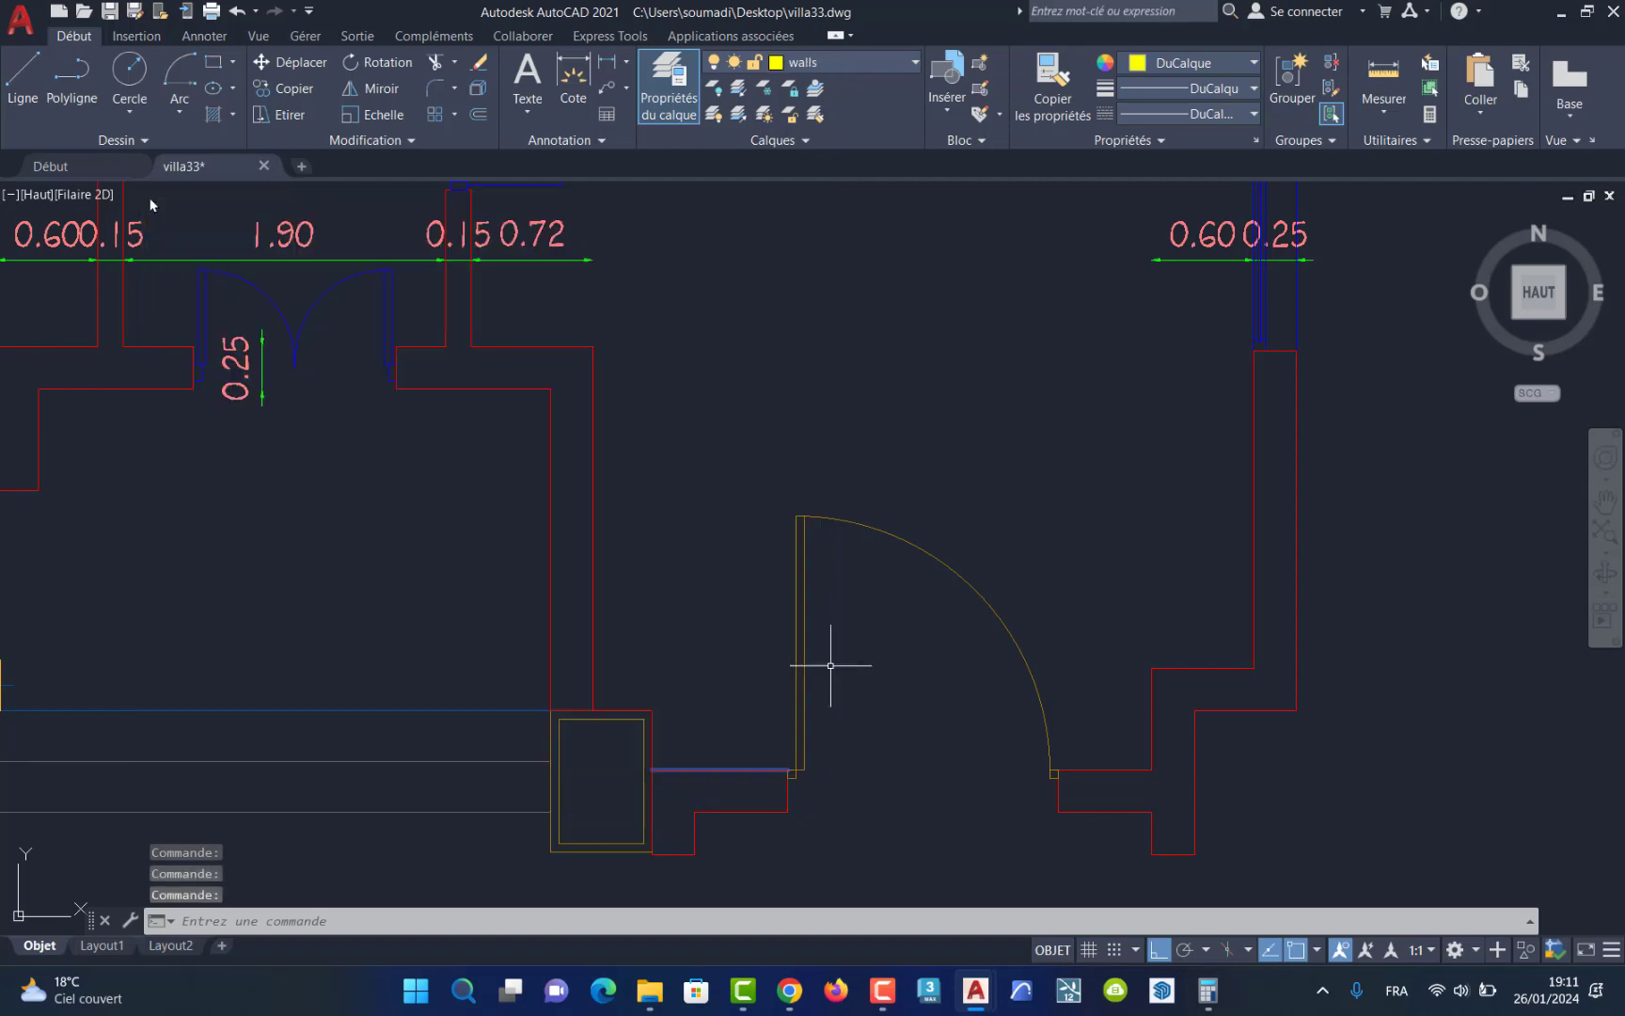
pyautogui.scroll(-4, 631, 678)
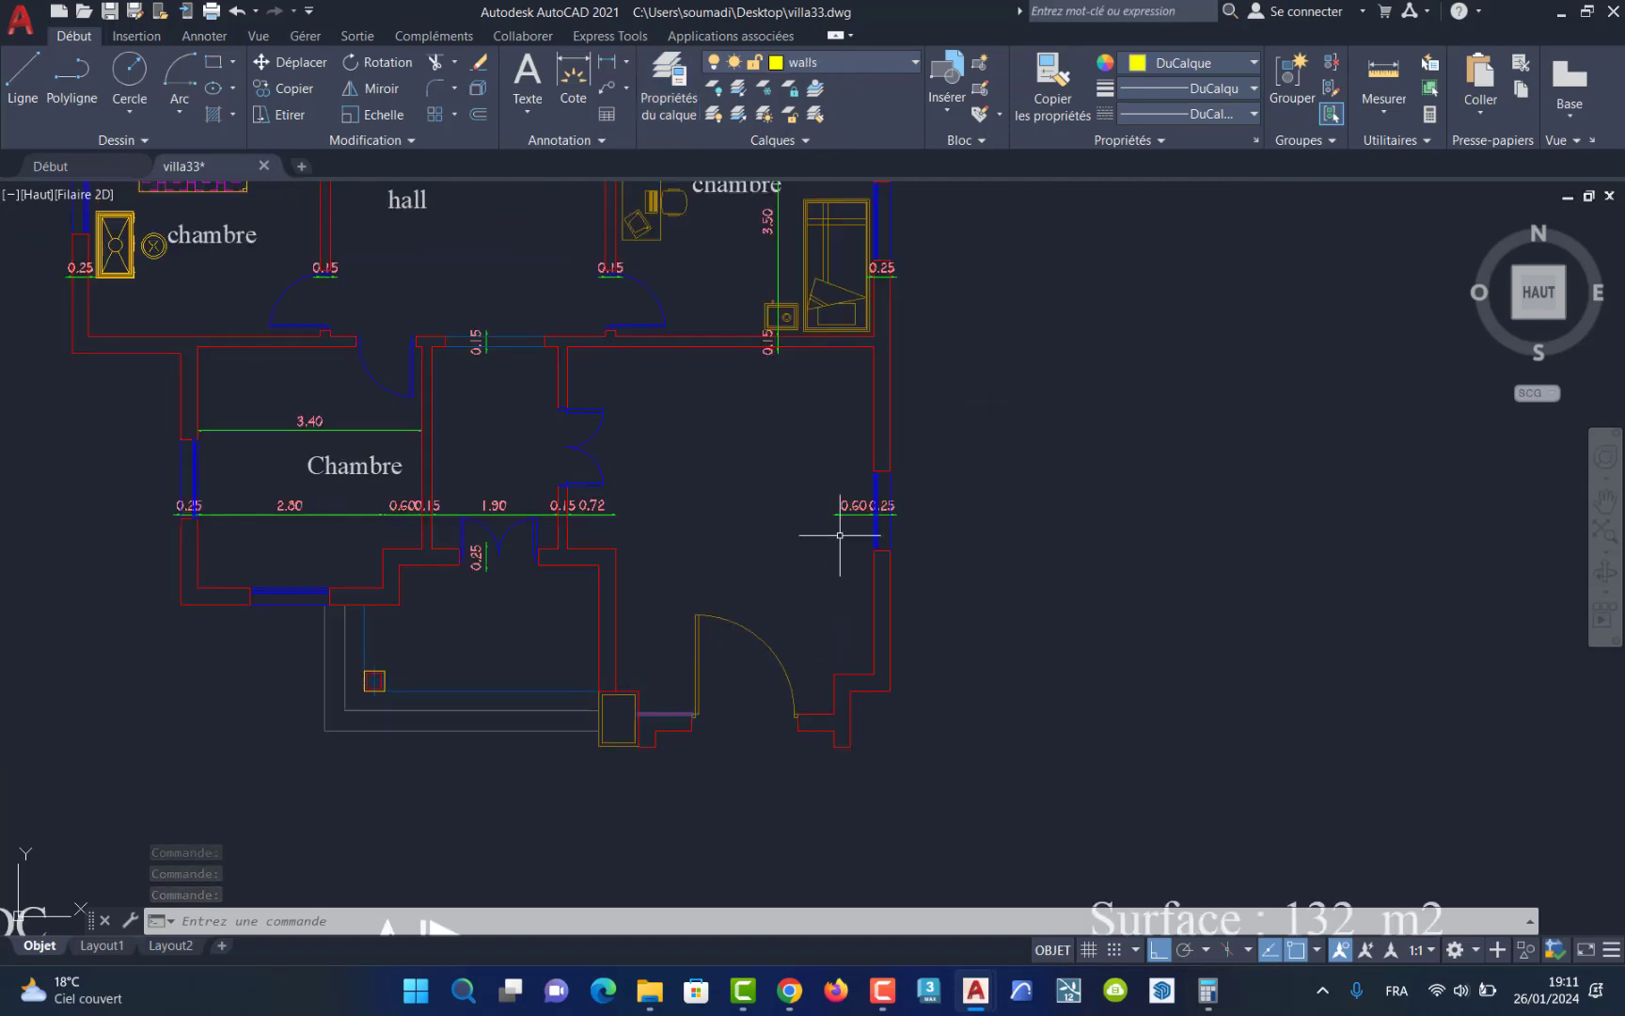
pyautogui.scroll(-5, 889, 490)
pyautogui.scroll(6, 900, 471)
pyautogui.scroll(-2, 897, 477)
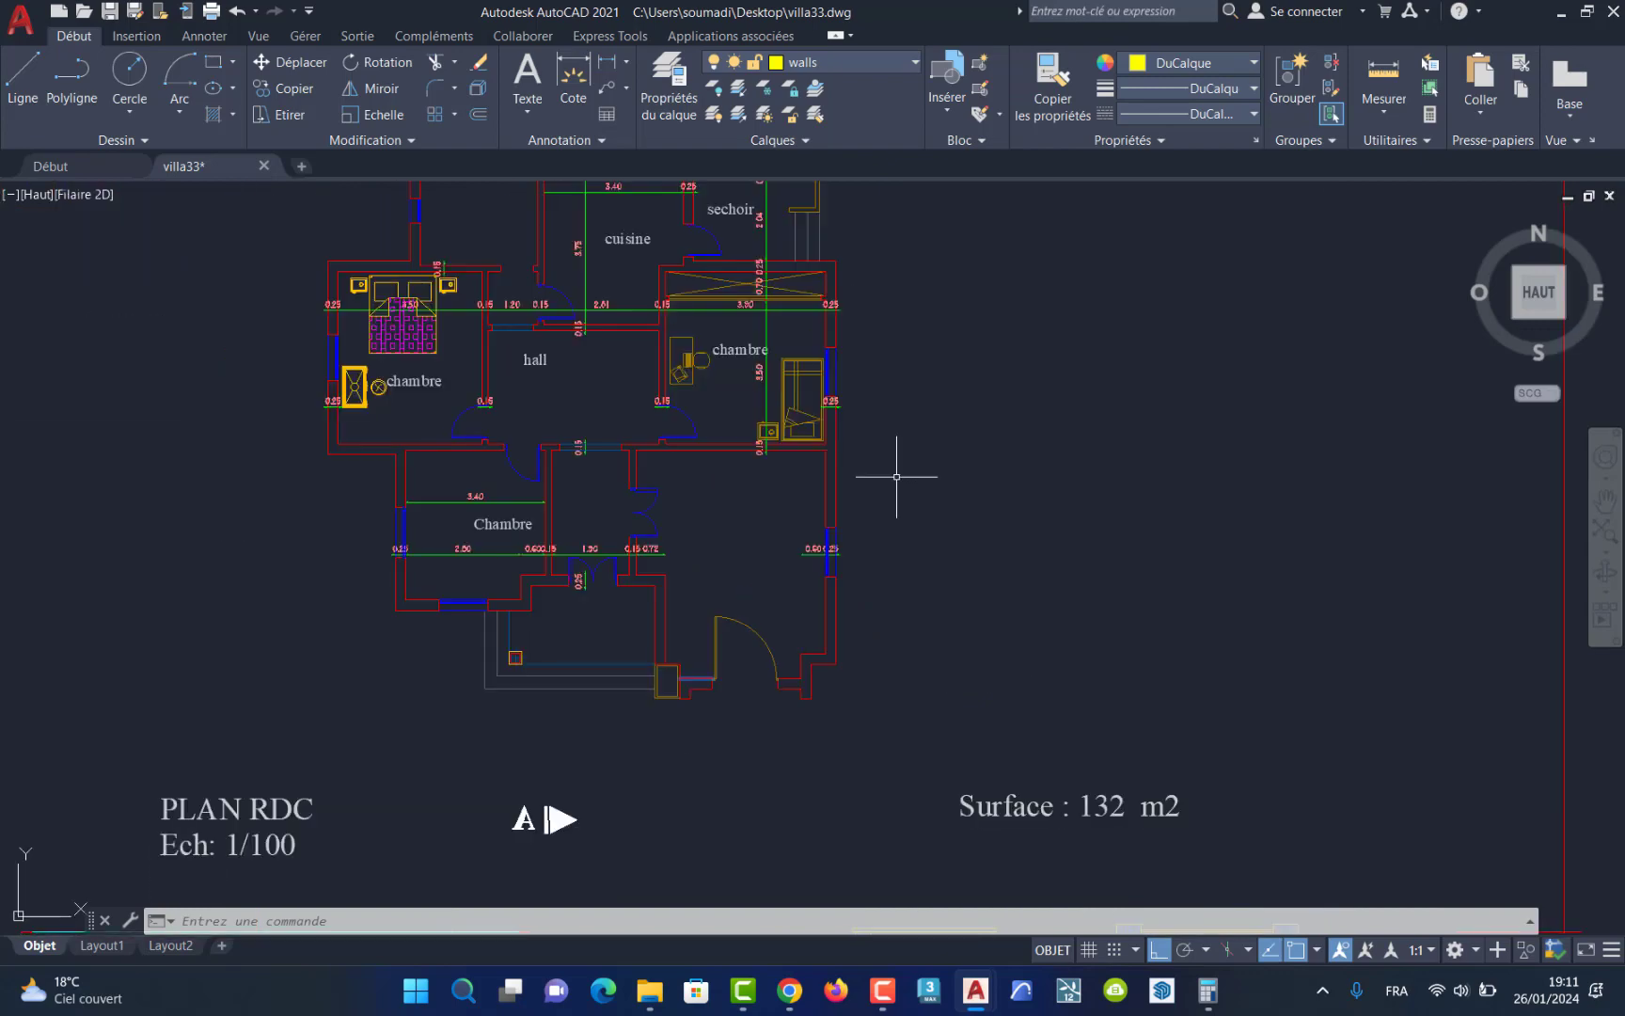
pyautogui.scroll(-3, 889, 466)
pyautogui.scroll(3, 847, 319)
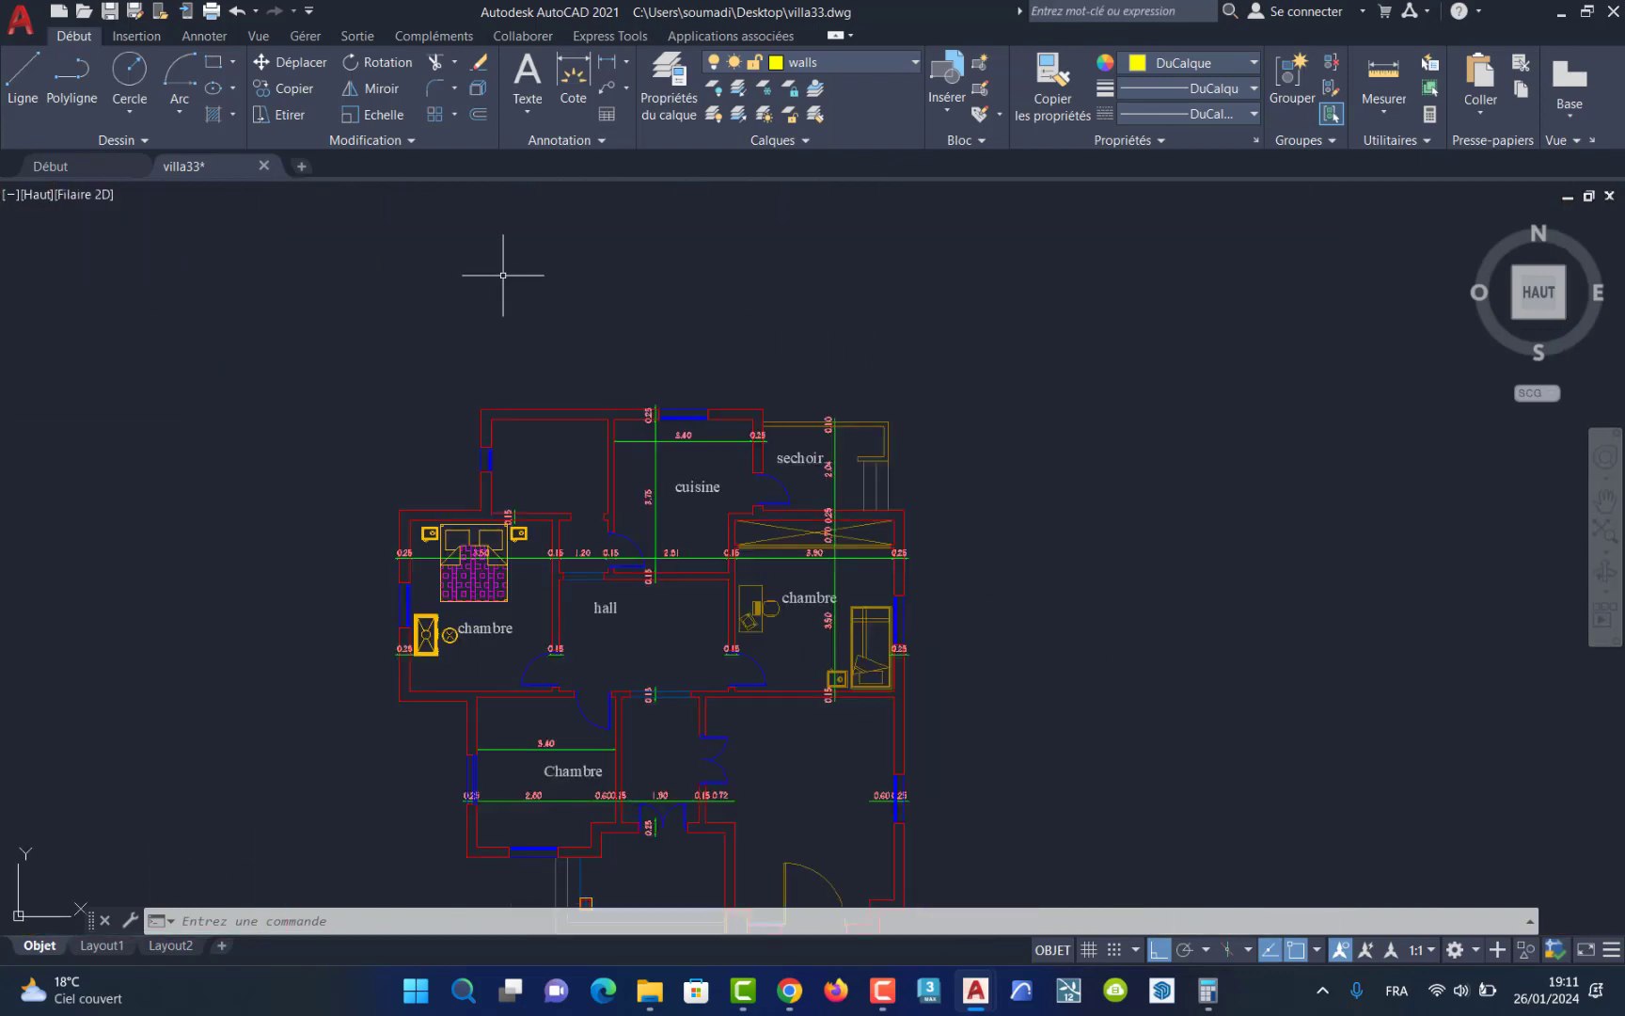
# Step: Add a linear dimension from the upper outer-wall corner to the near edge of the cuisine window, placed above the plan
pyautogui.scroll(2, 538, 353)
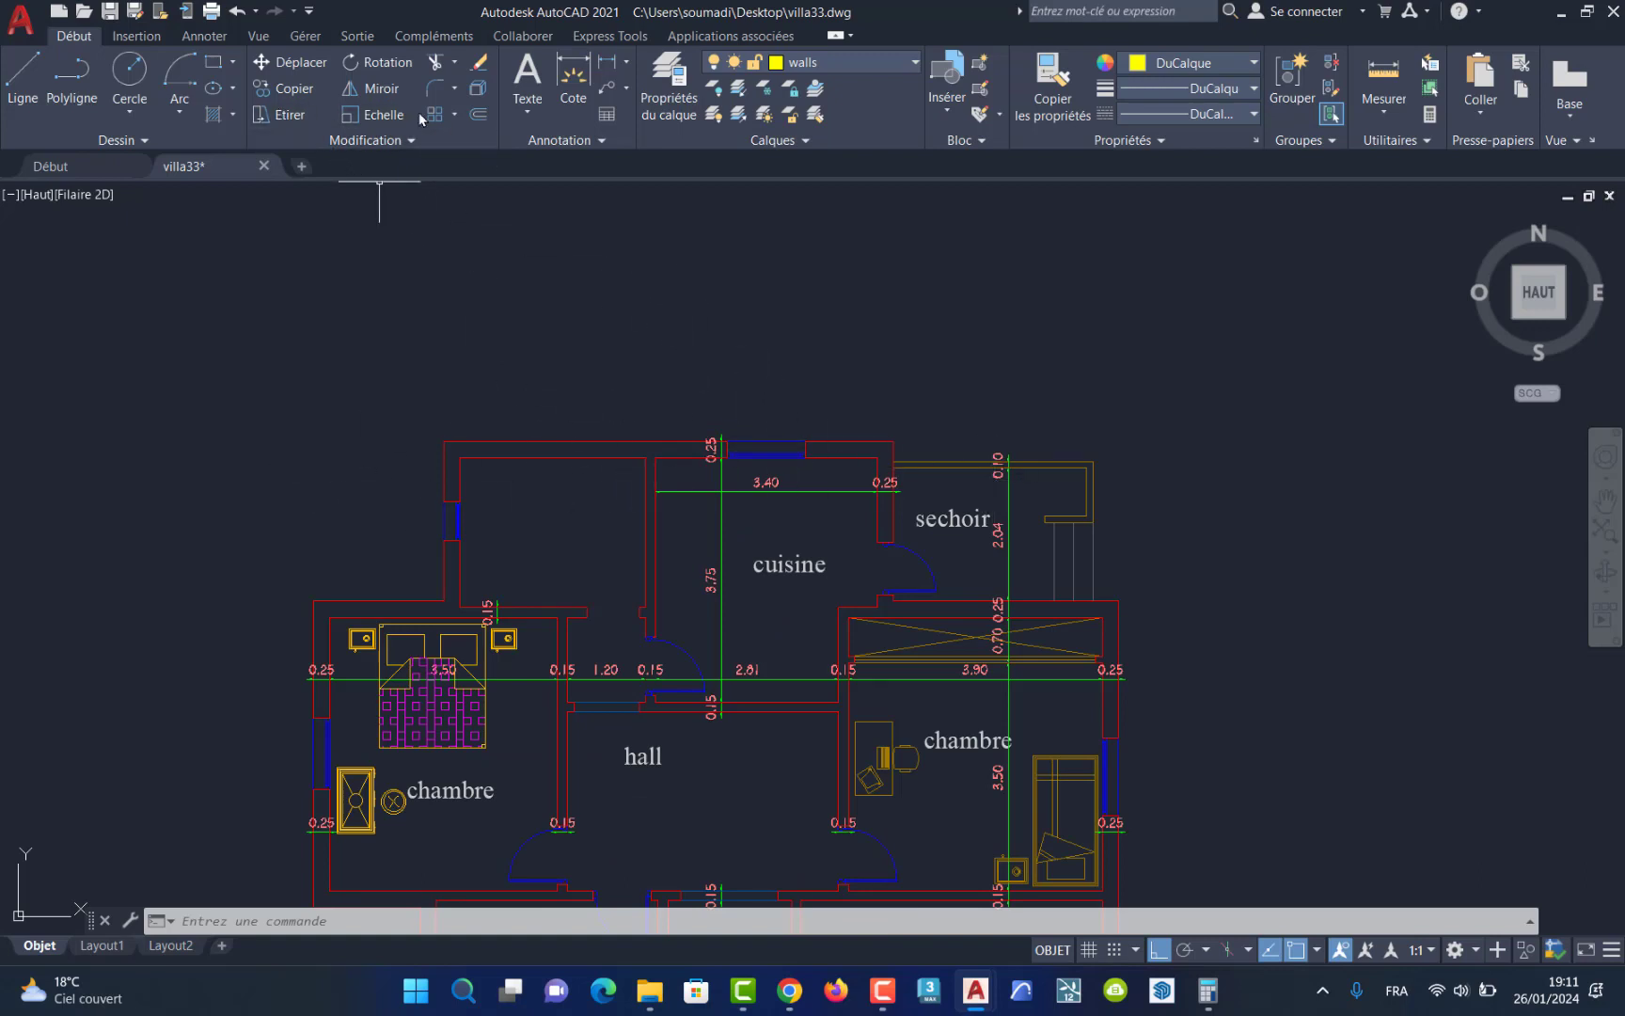
pyautogui.click(205, 36)
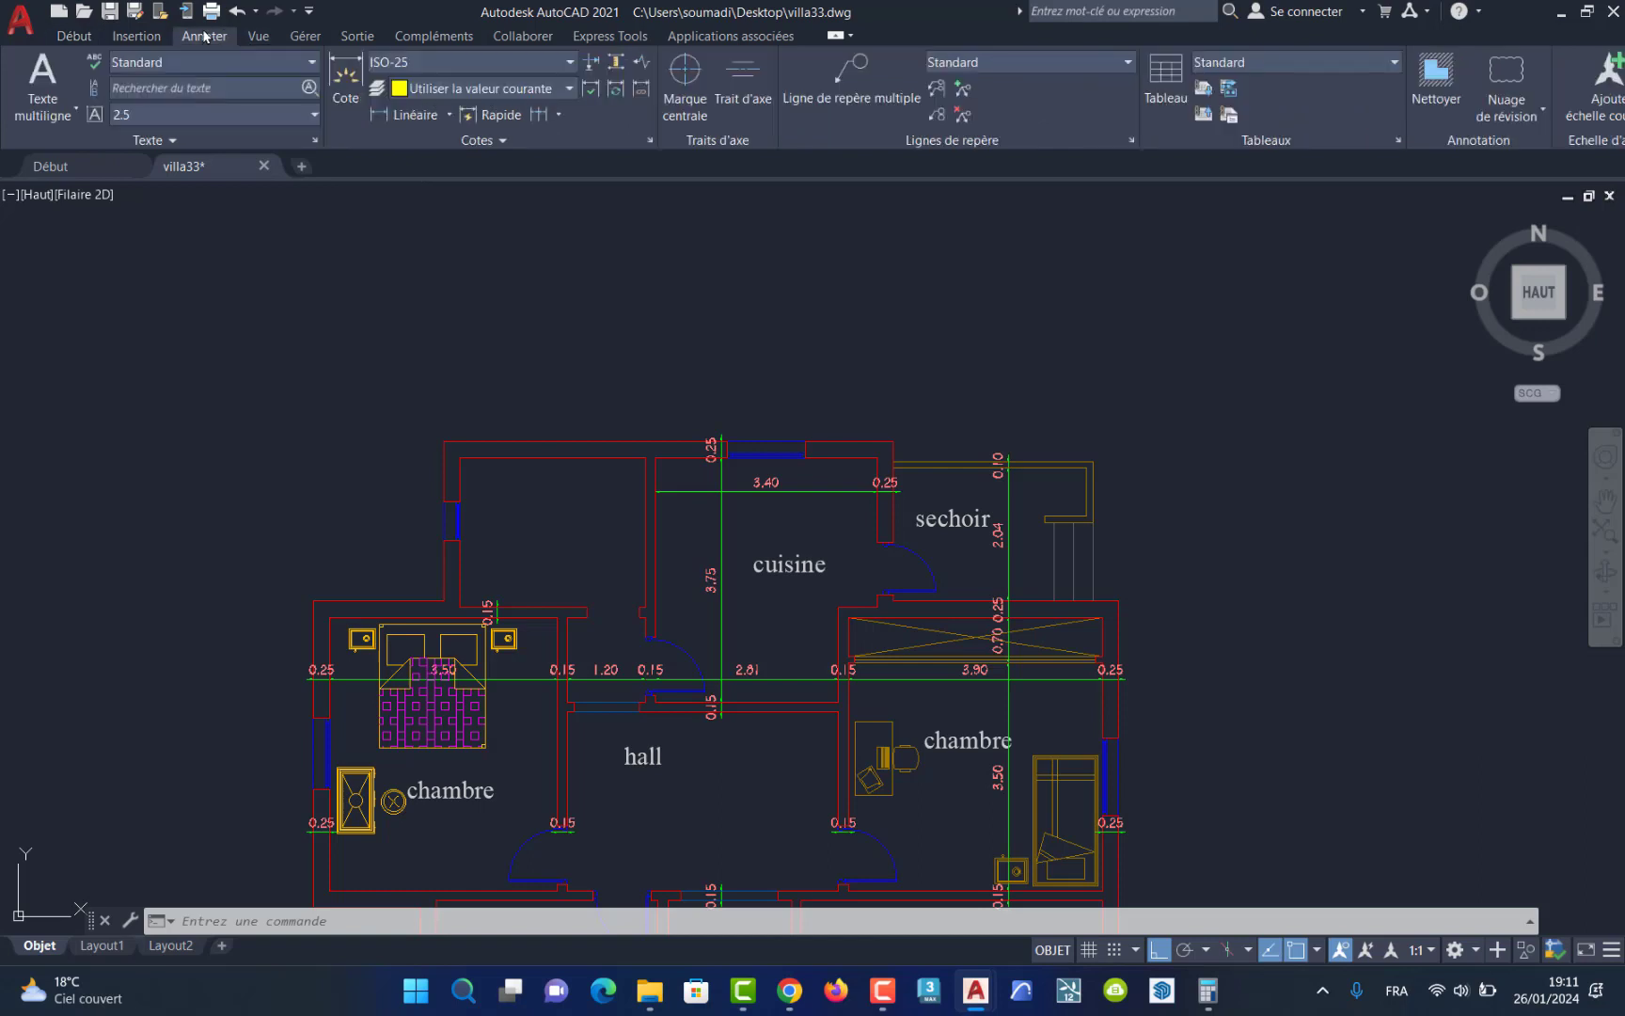
pyautogui.click(449, 115)
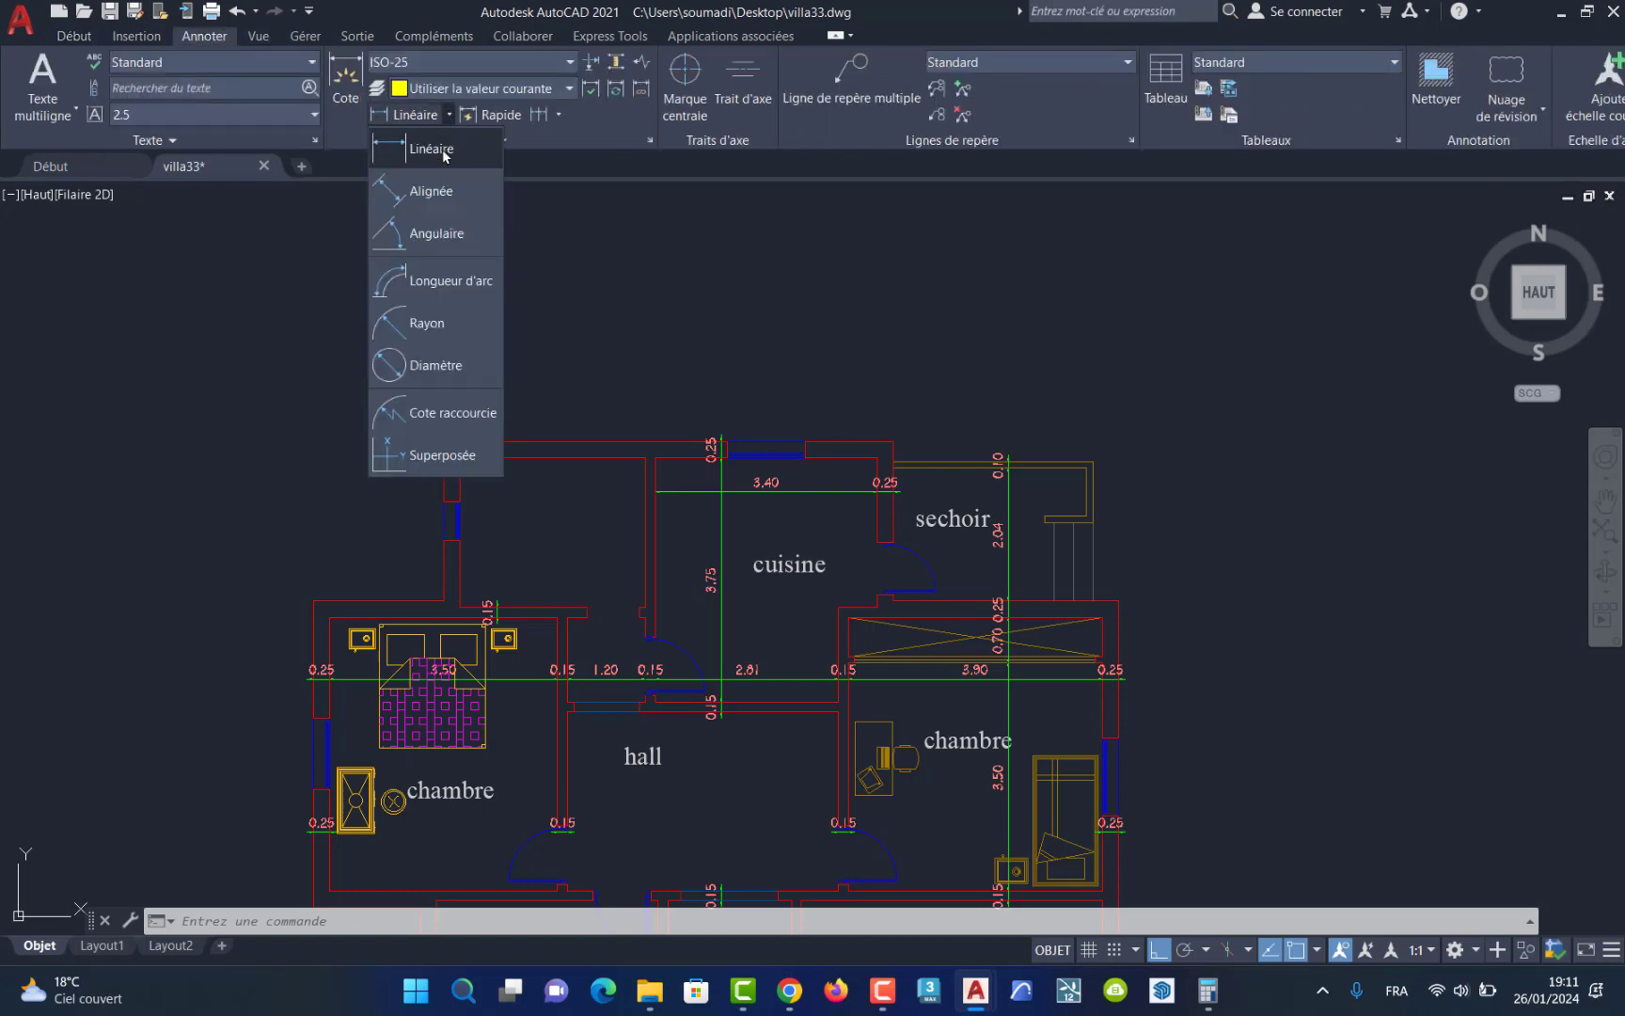
pyautogui.click(440, 148)
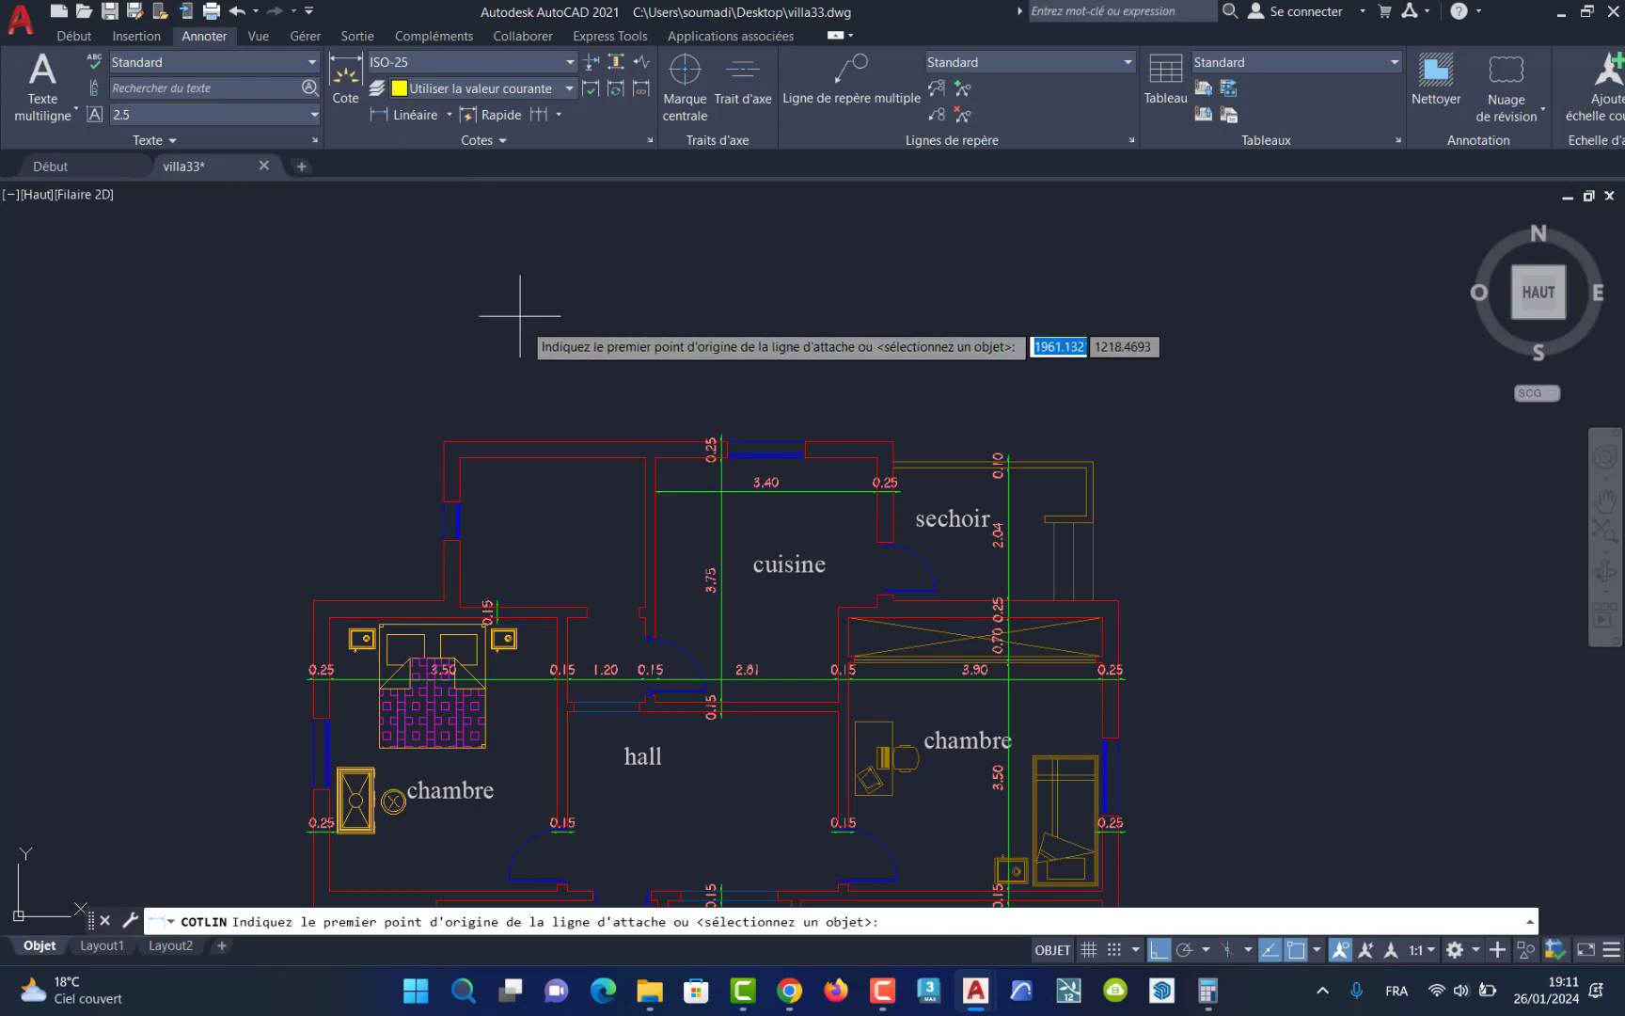
pyautogui.click(444, 441)
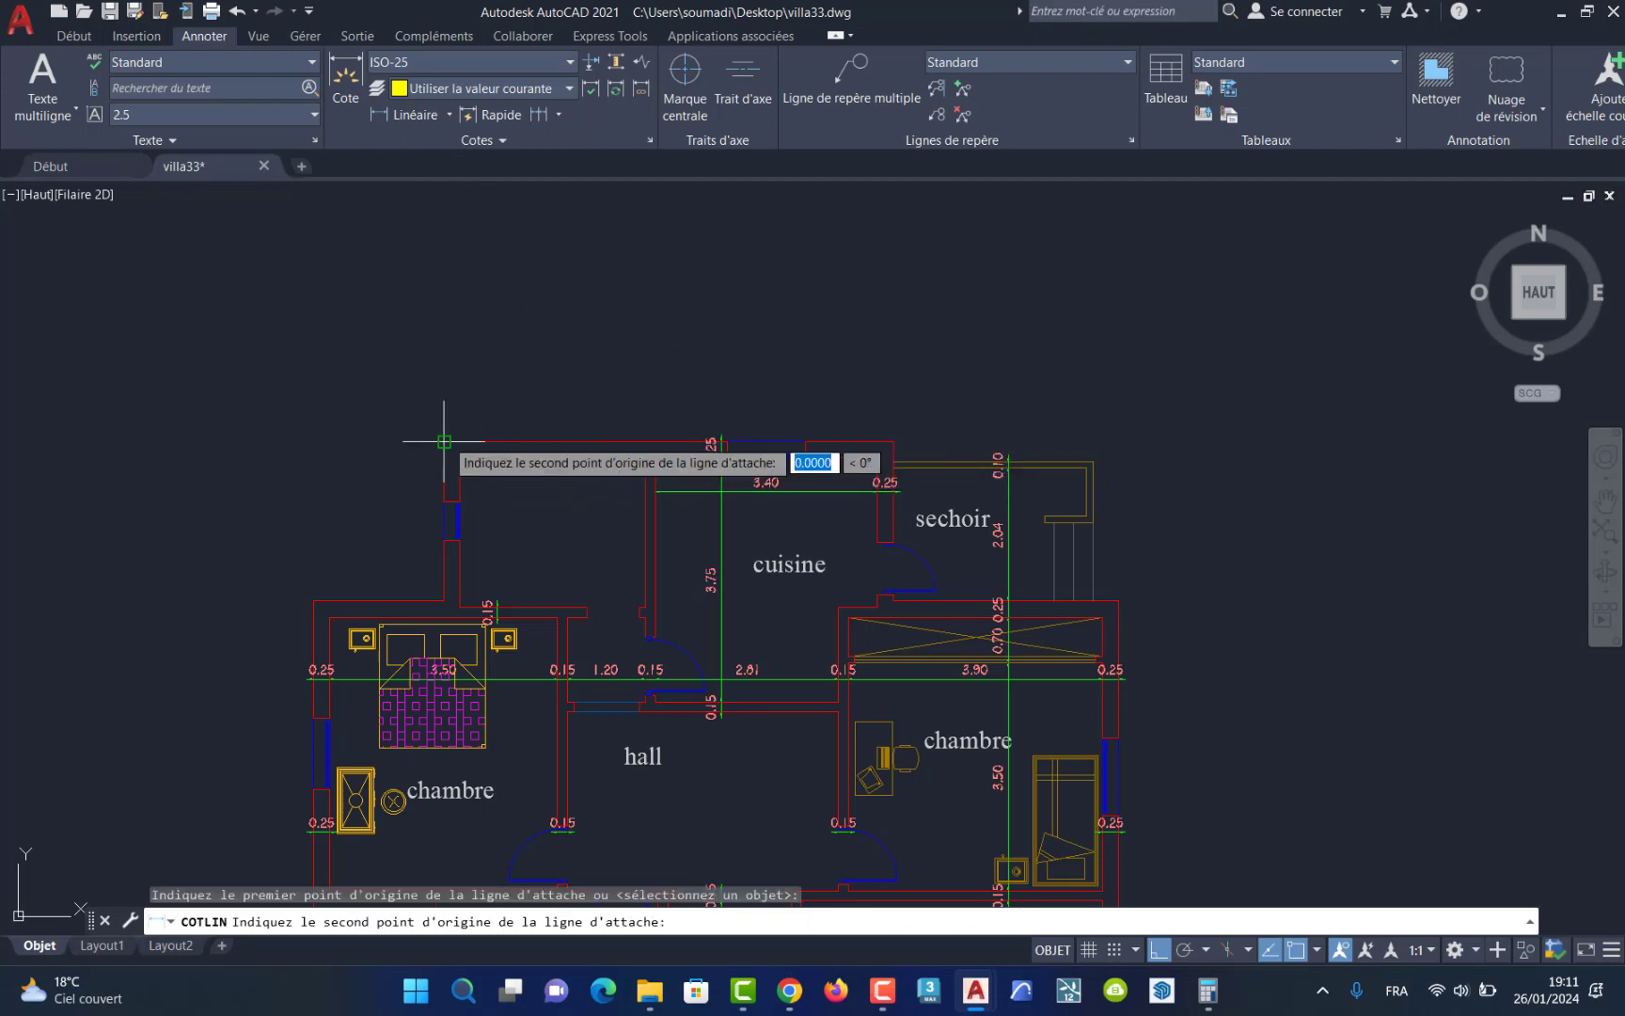
pyautogui.scroll(5, 727, 440)
pyautogui.click(712, 437)
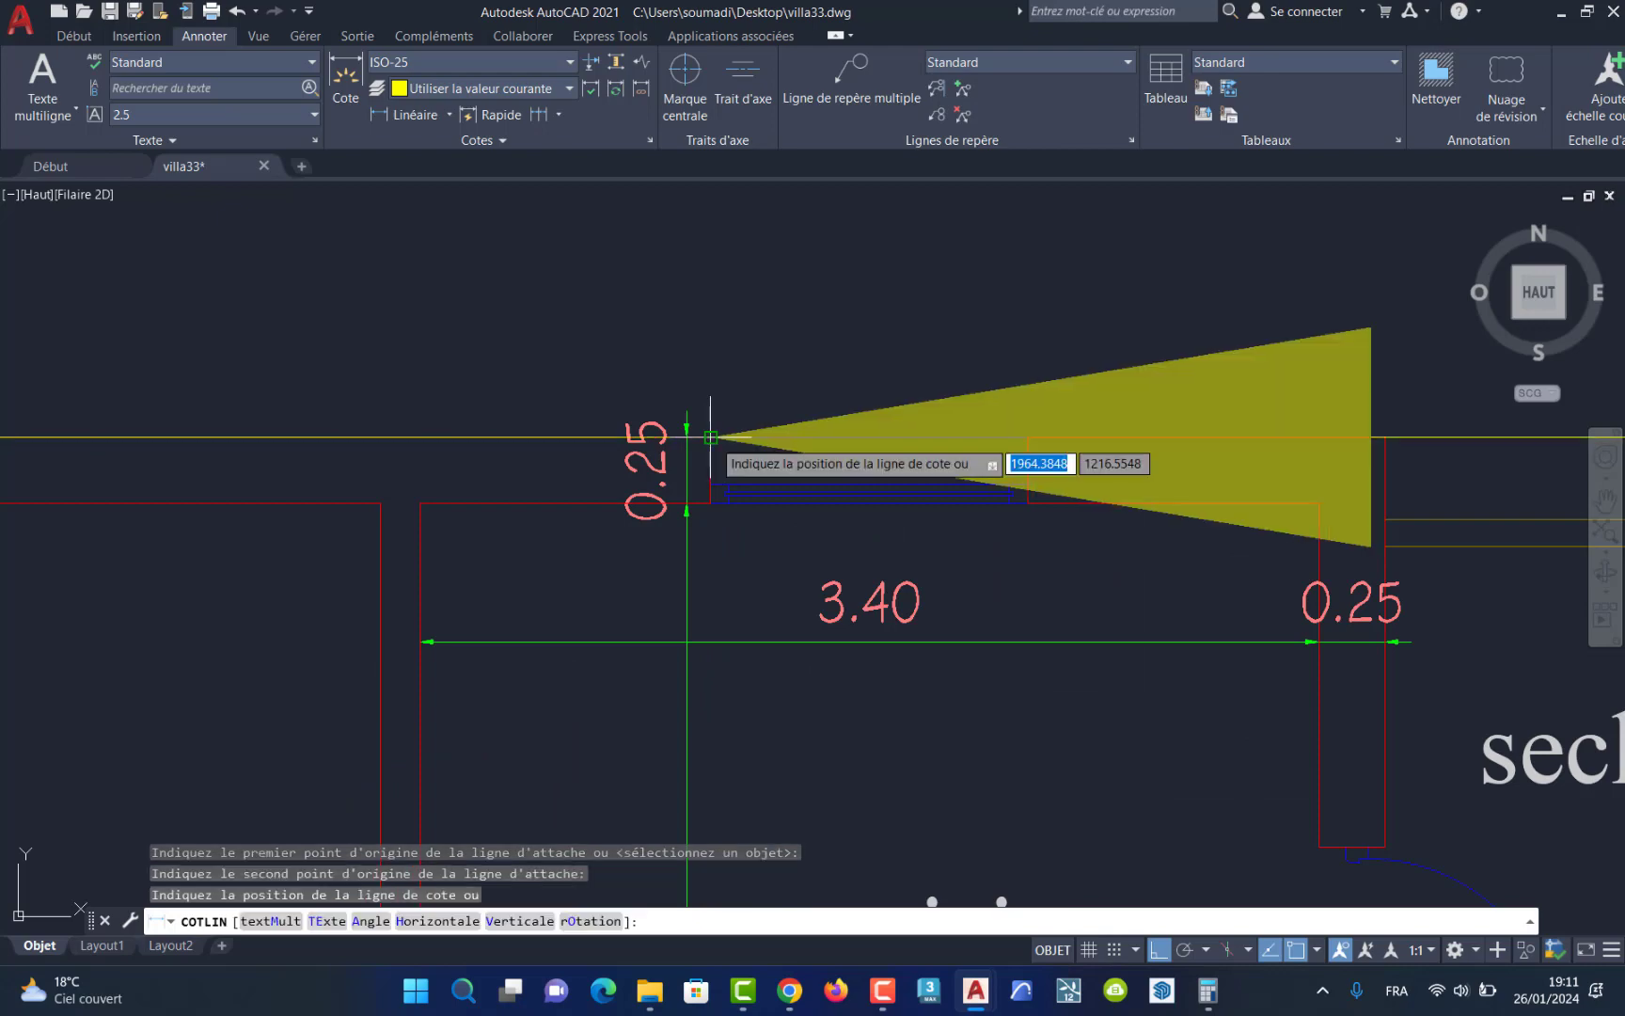
pyautogui.scroll(-6, 711, 437)
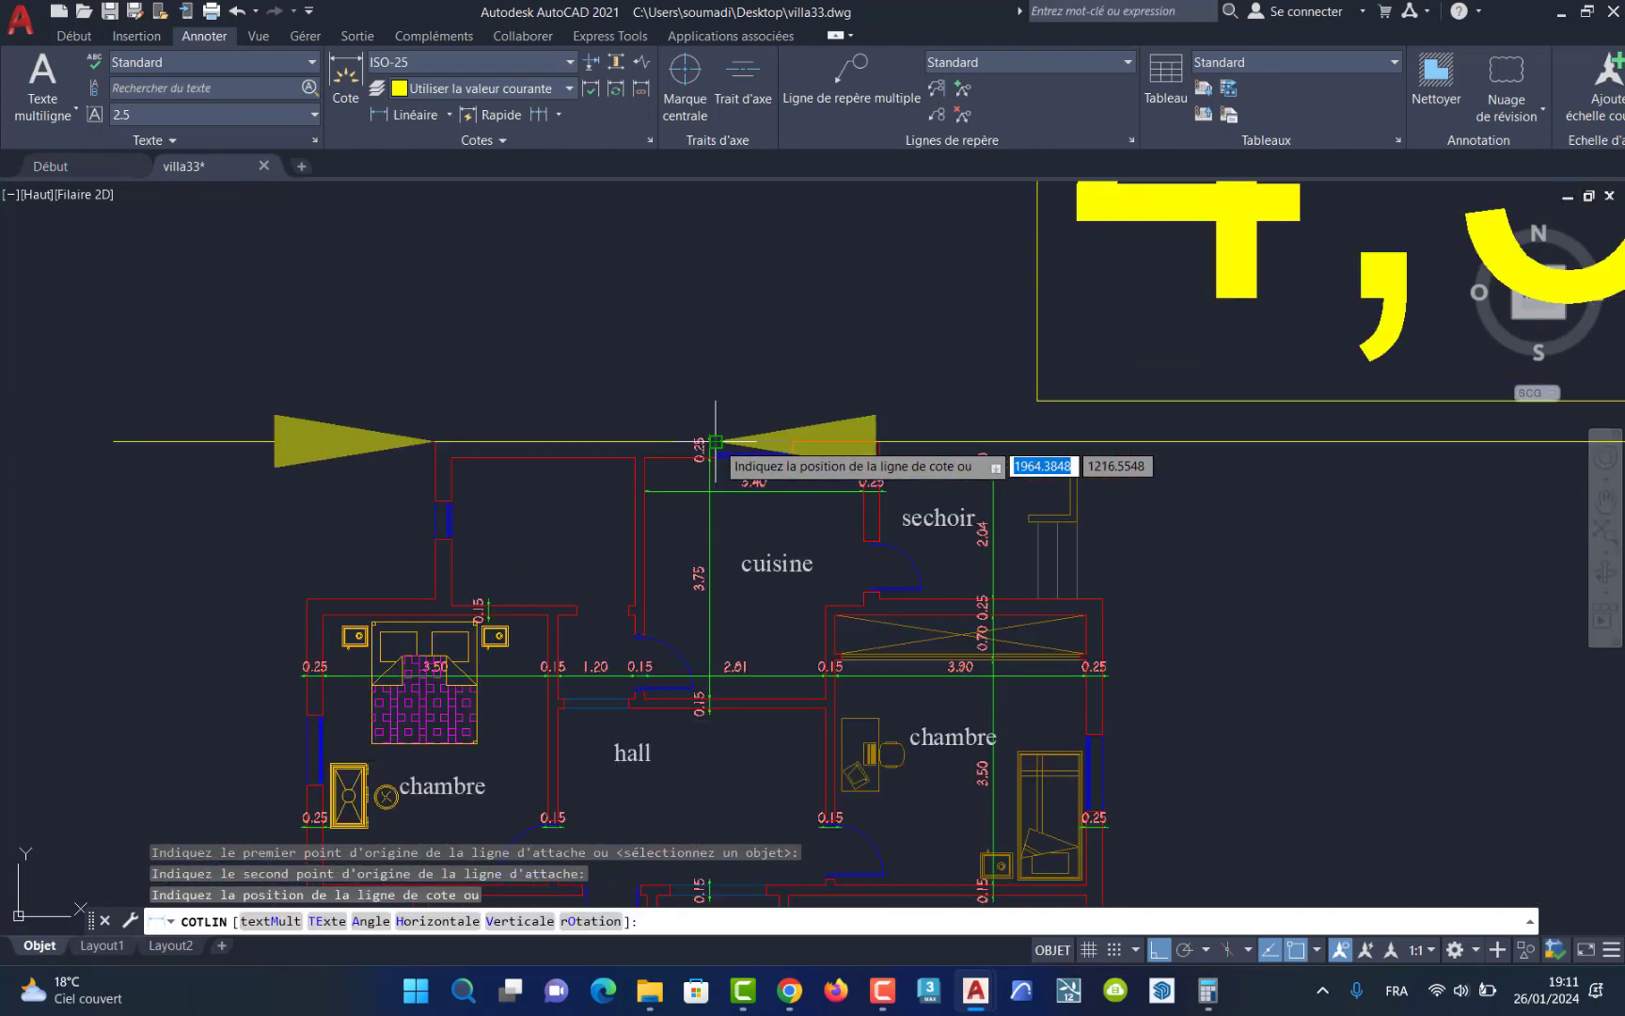
pyautogui.scroll(-4, 712, 362)
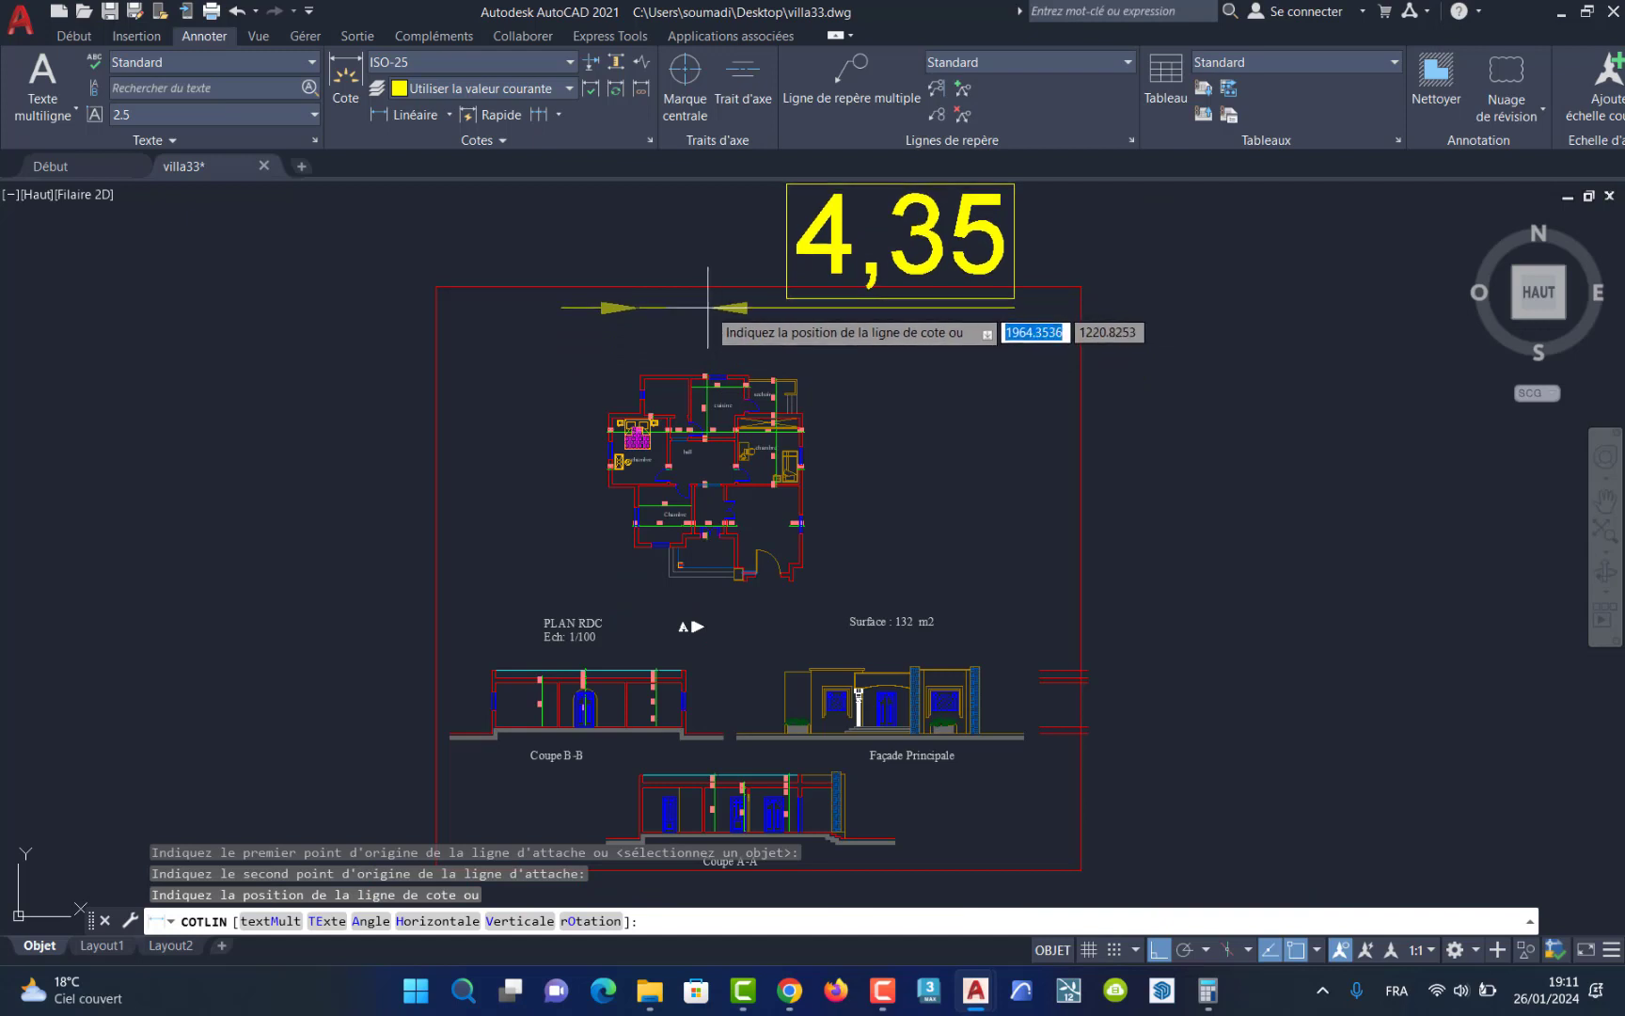
pyautogui.click(708, 307)
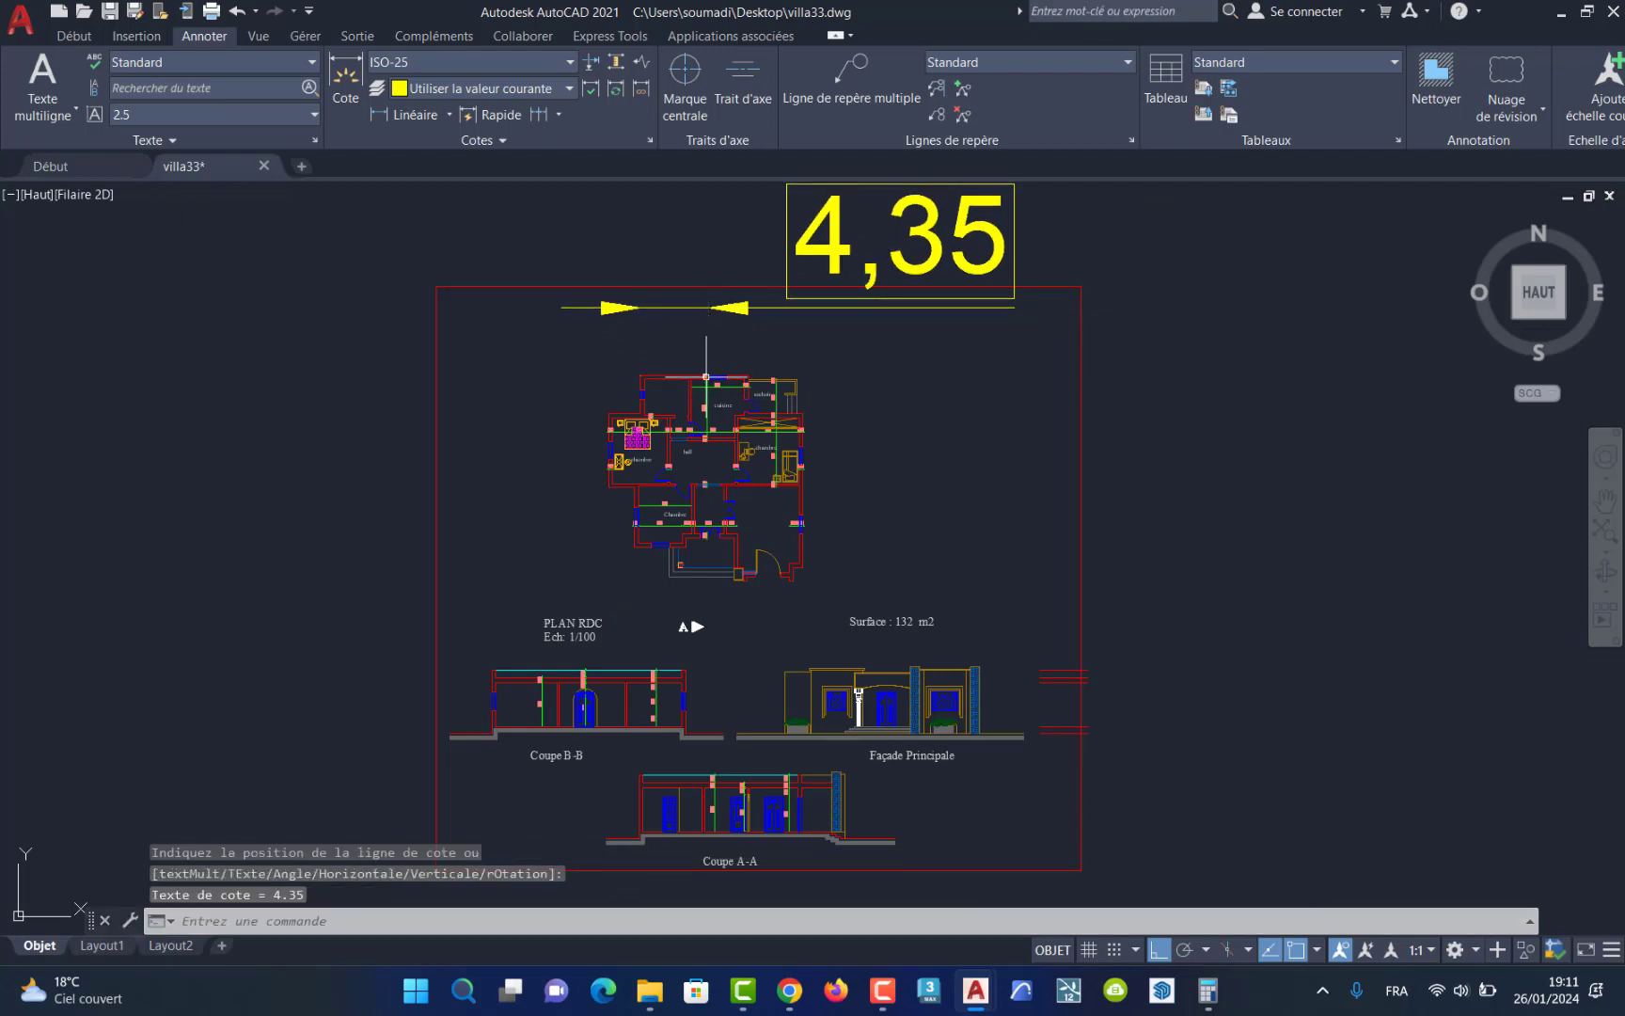
# Step: Modify the ISO-25 dimension style with a text height of 1 and accept the change
pyautogui.click(649, 140)
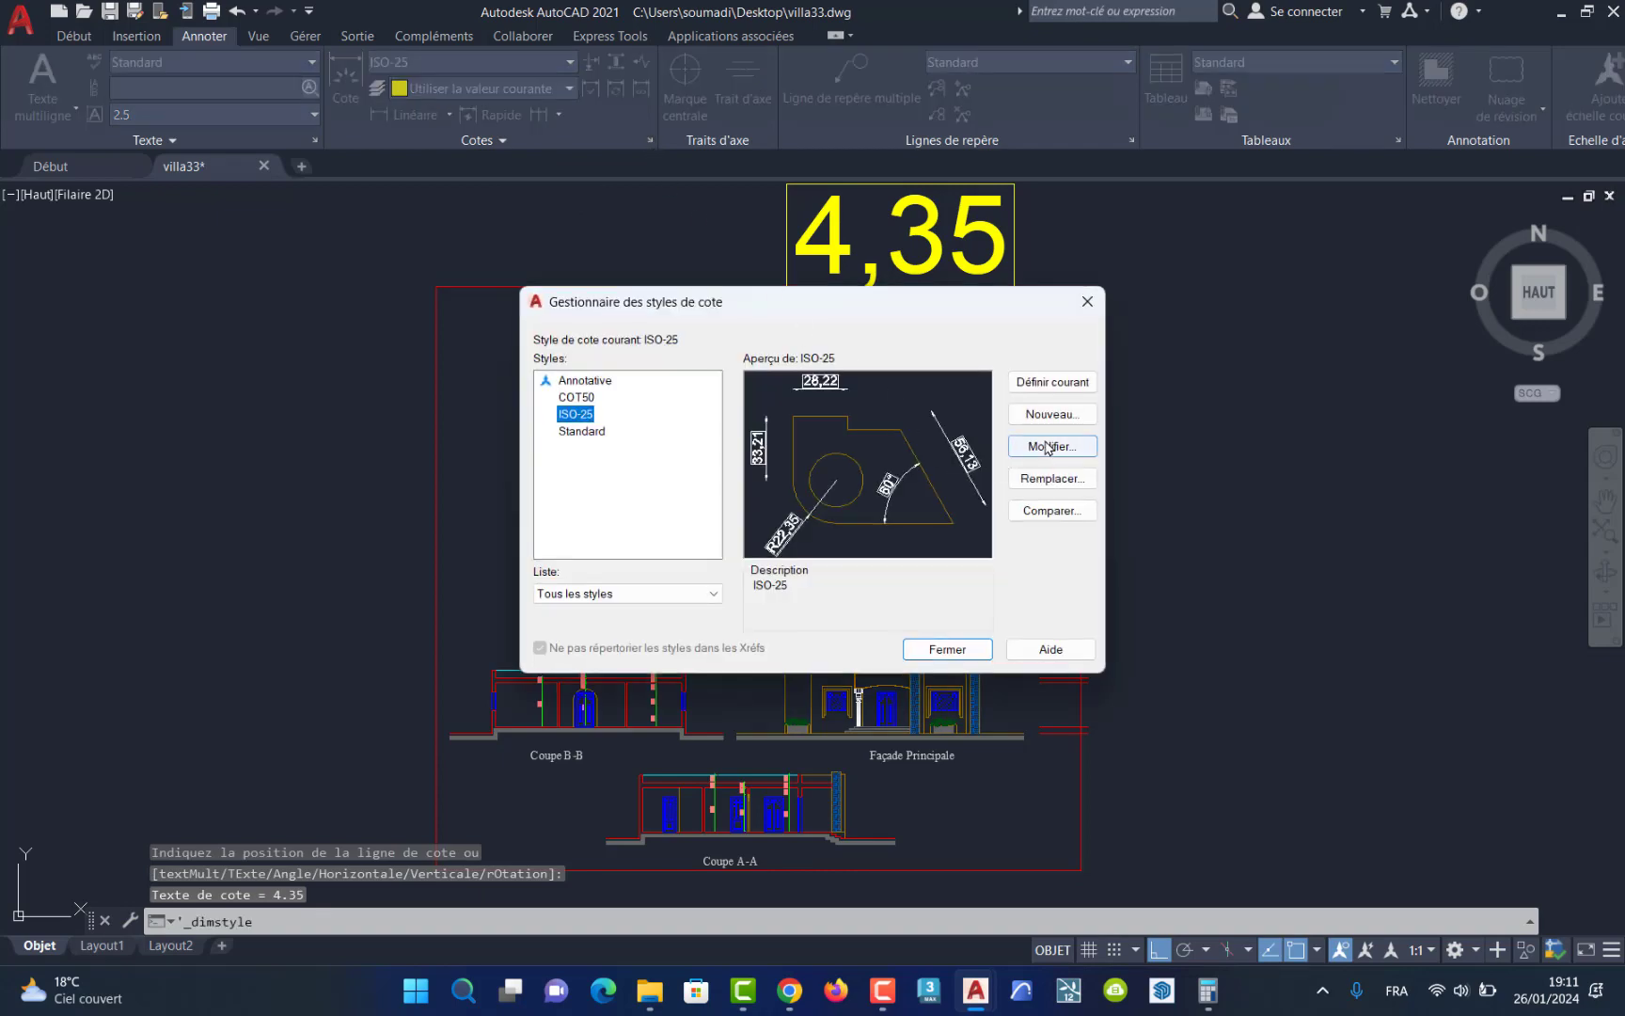
pyautogui.click(1047, 448)
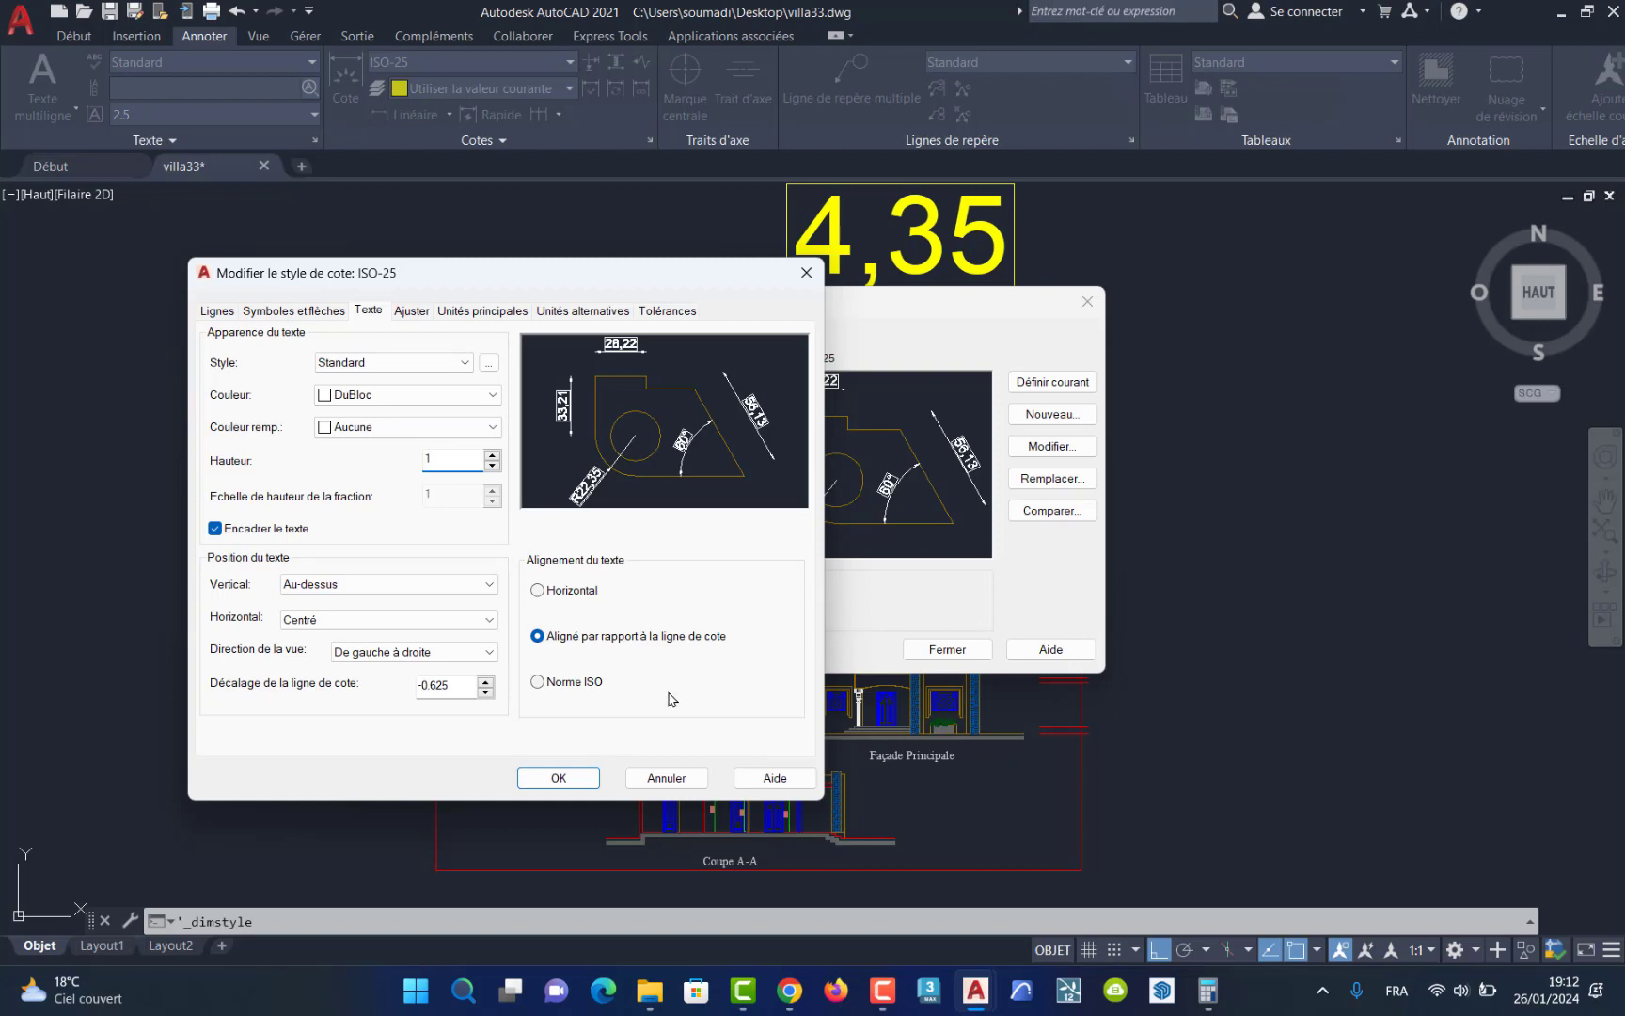
pyautogui.click(561, 776)
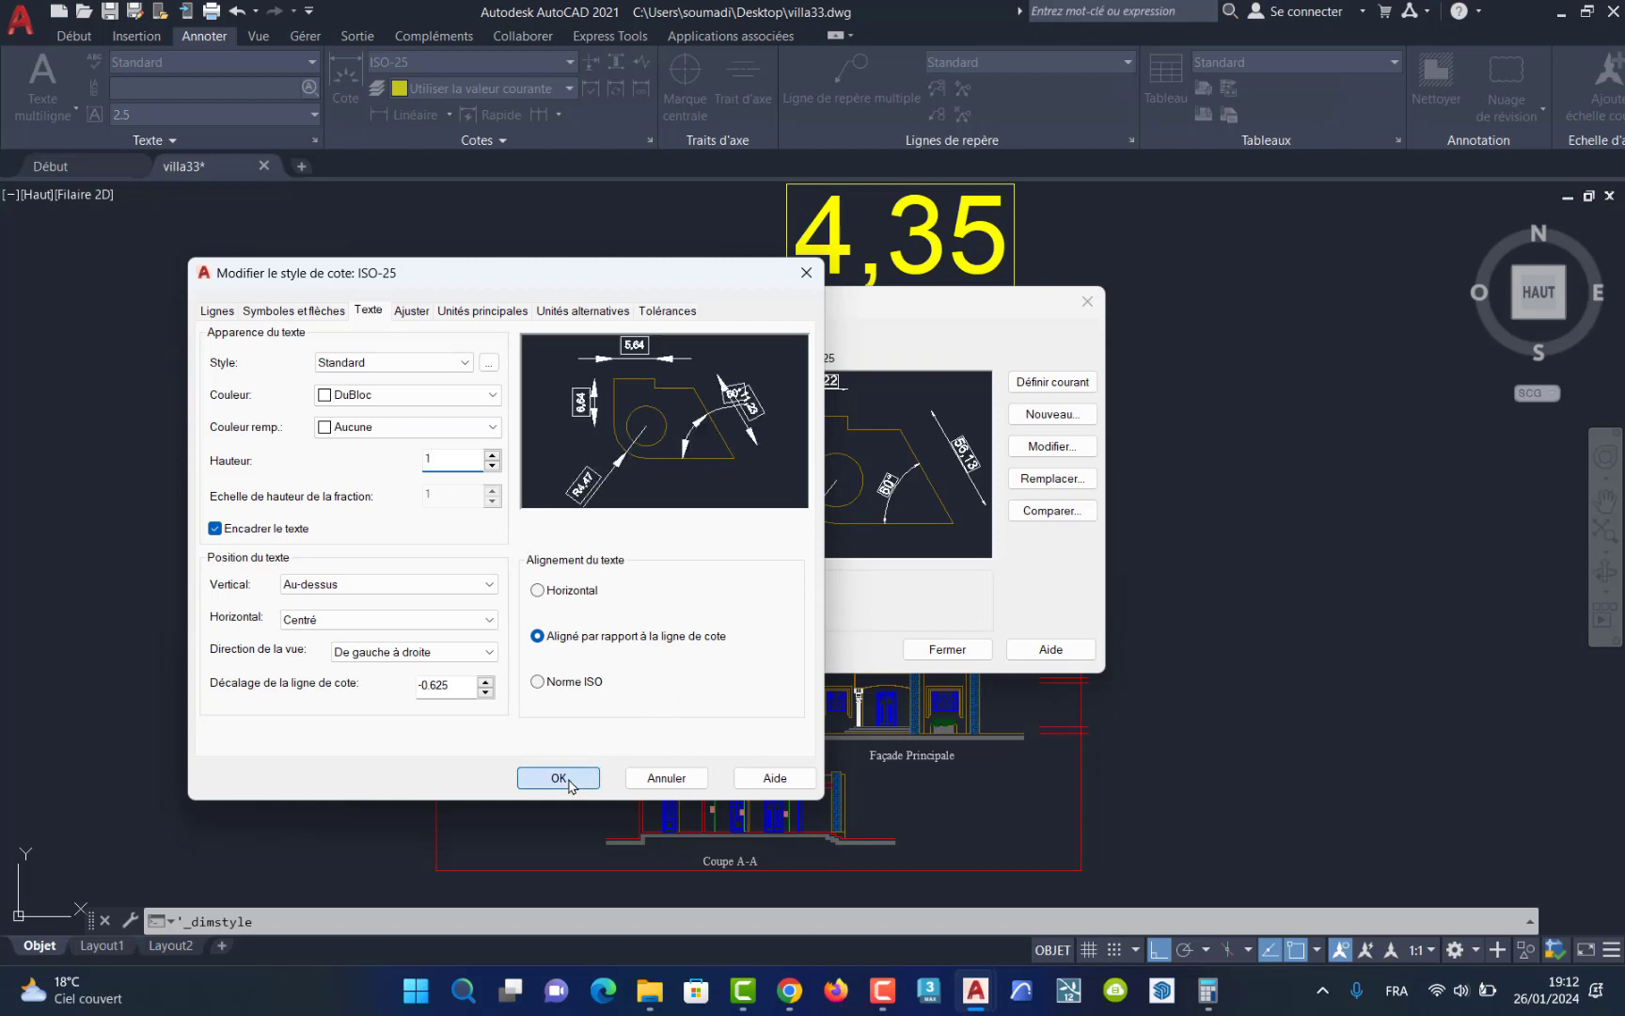
# Step: Modify the ISO-25 dimension style again with a text height of 0.5 and close the dimension style manager
pyautogui.click(950, 653)
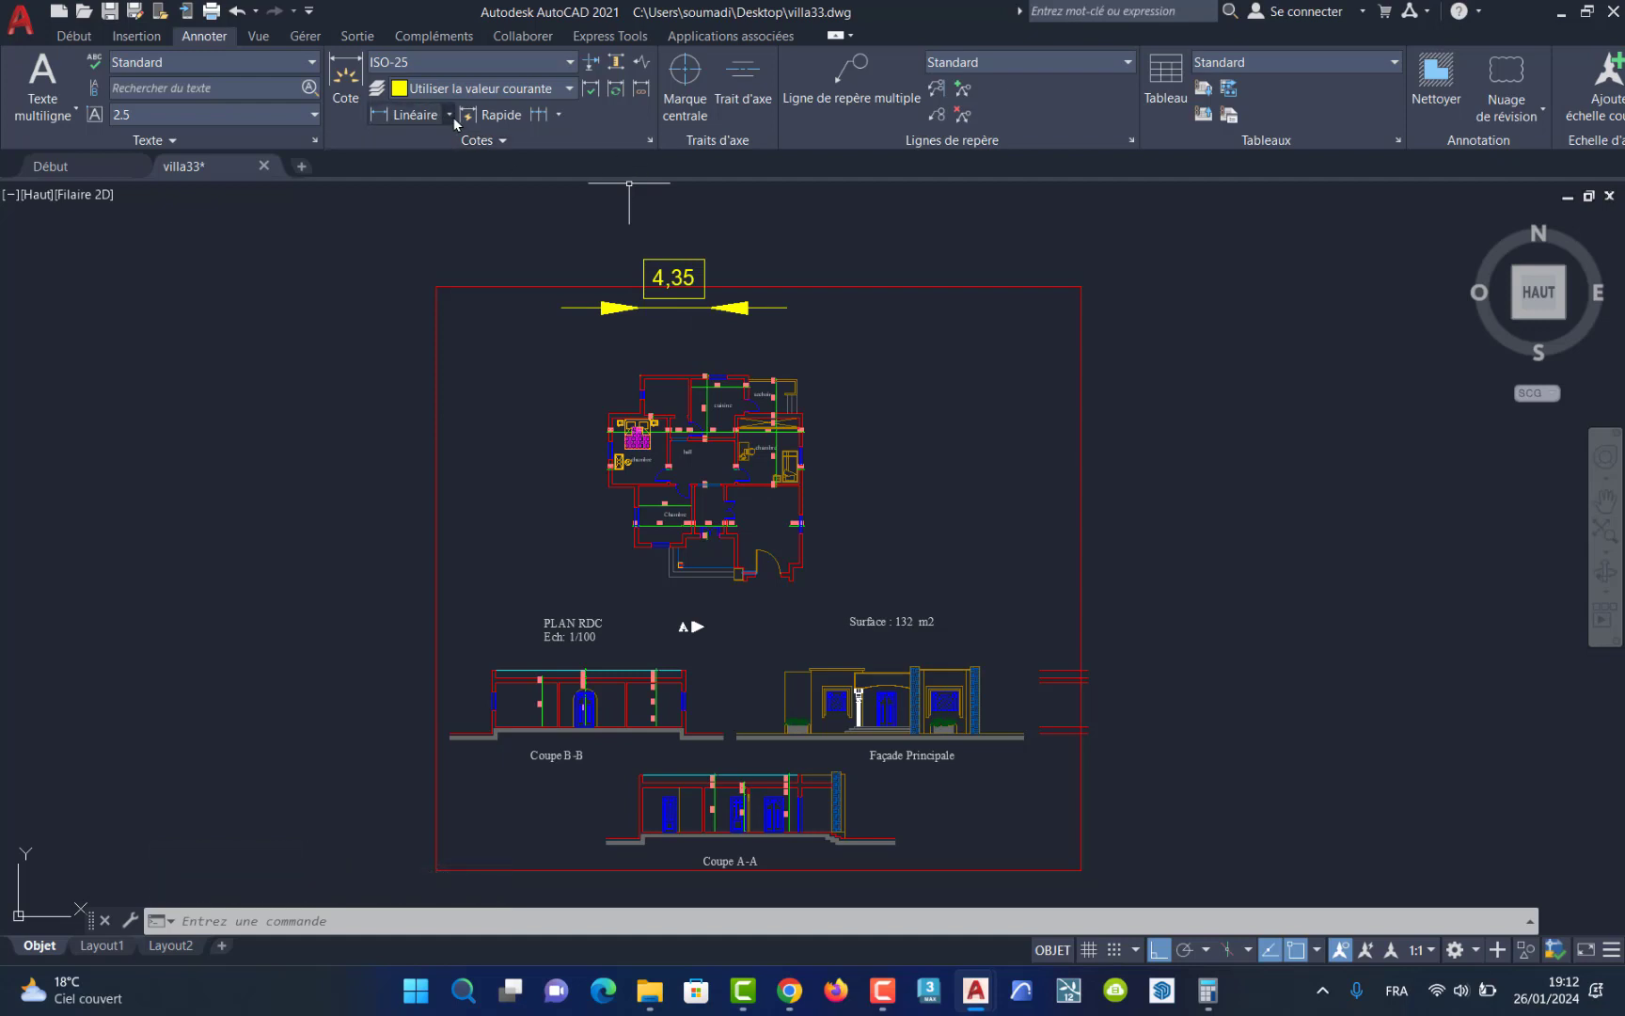
pyautogui.click(650, 140)
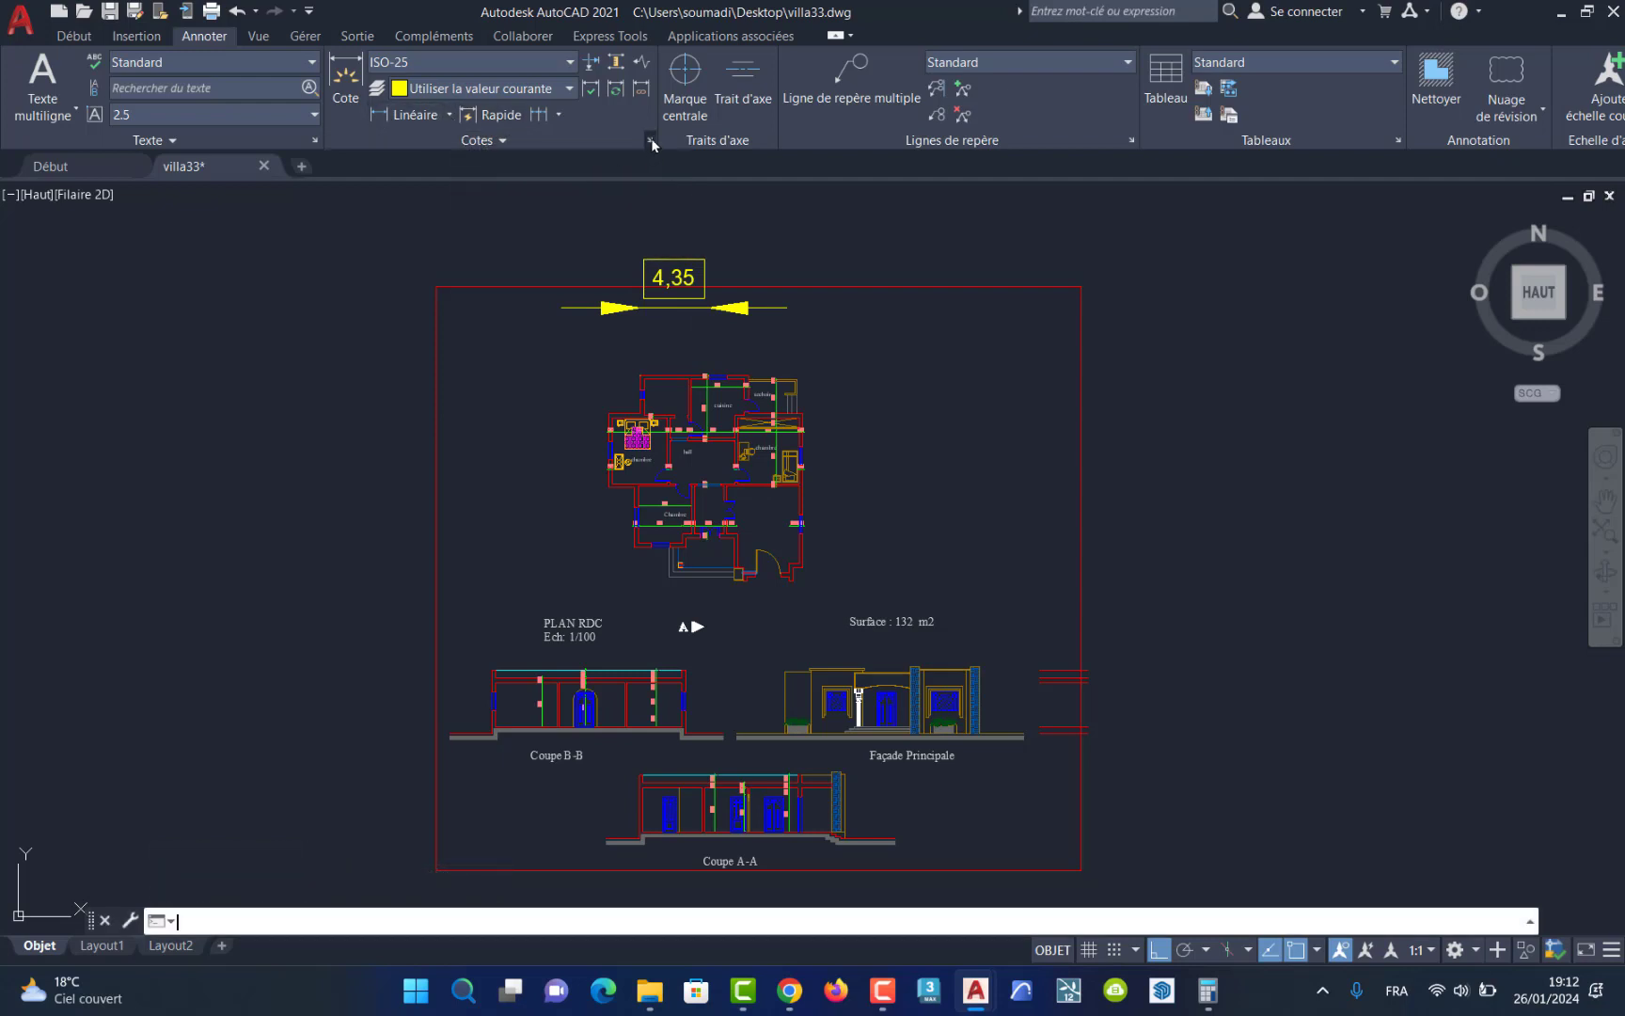
pyautogui.click(1053, 446)
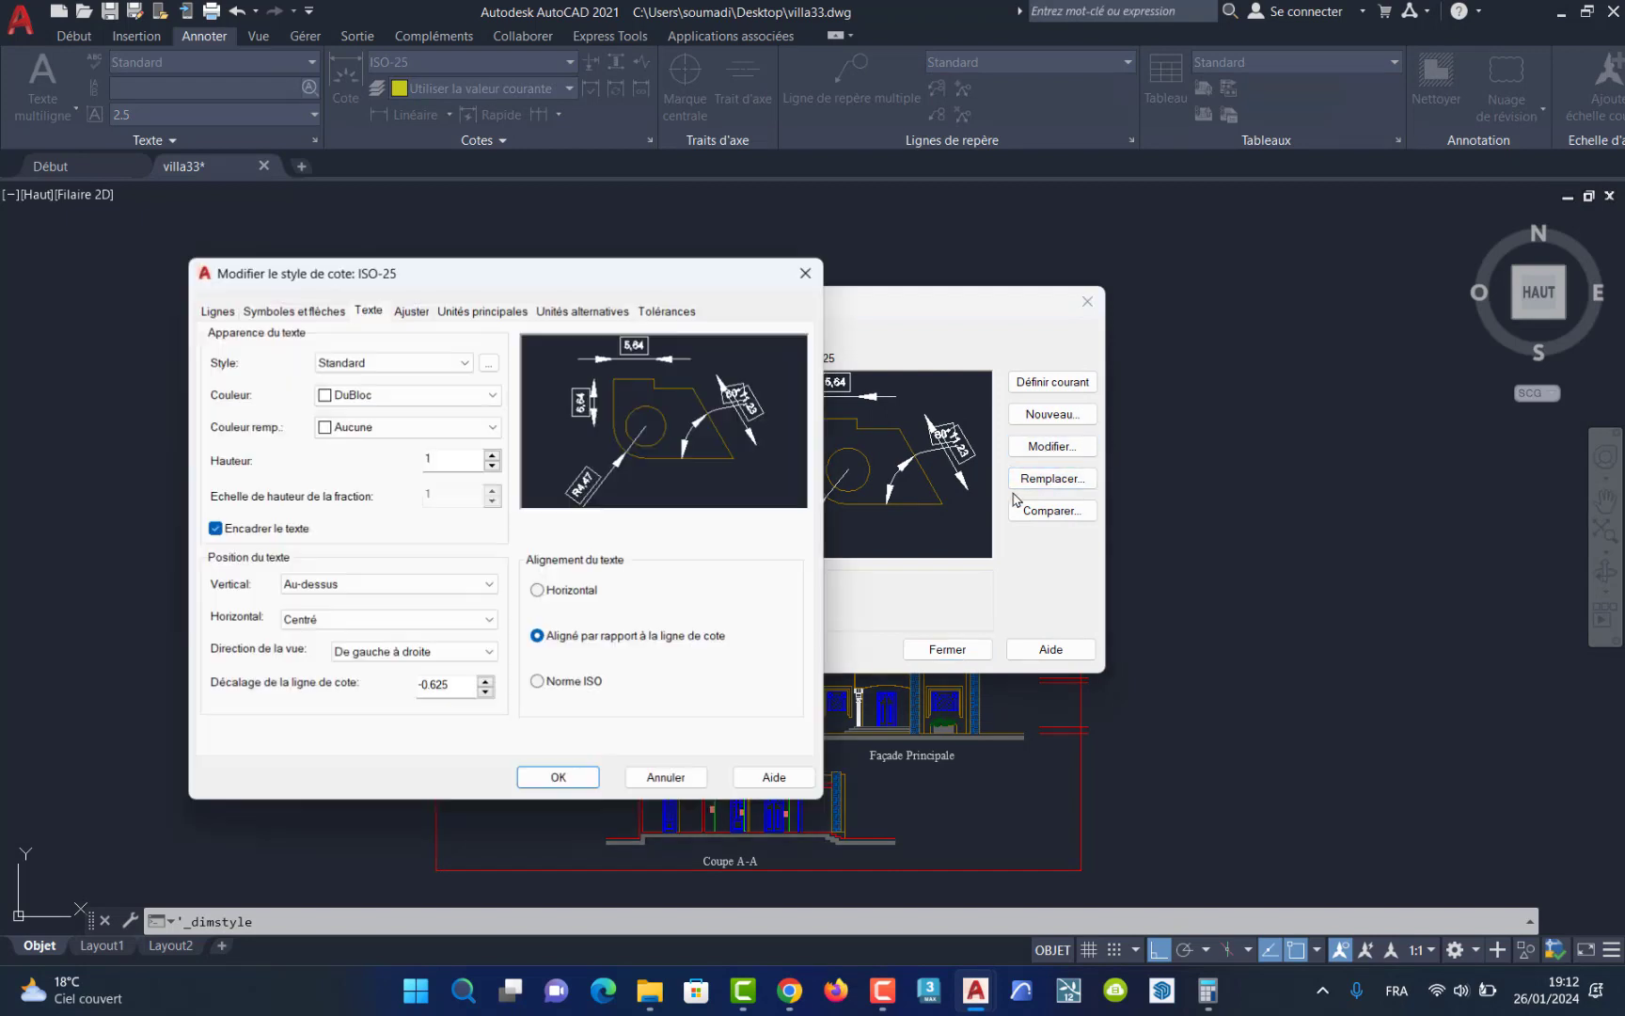
pyautogui.doubleClick(450, 458)
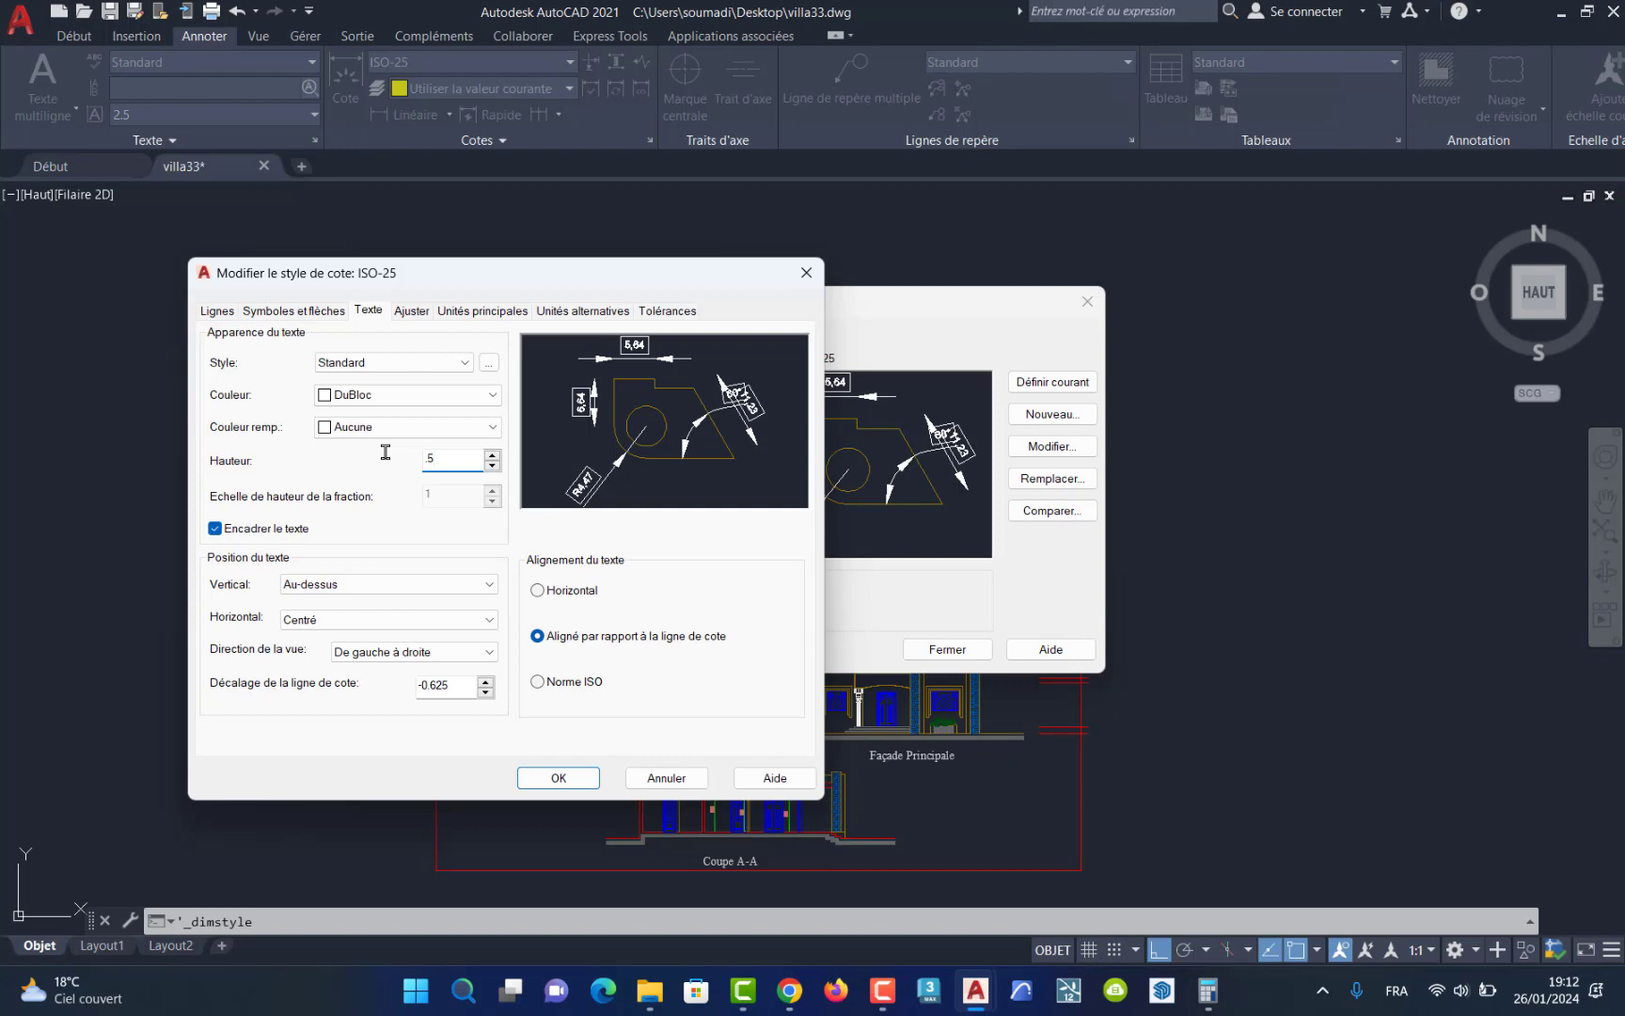
pyautogui.click(559, 777)
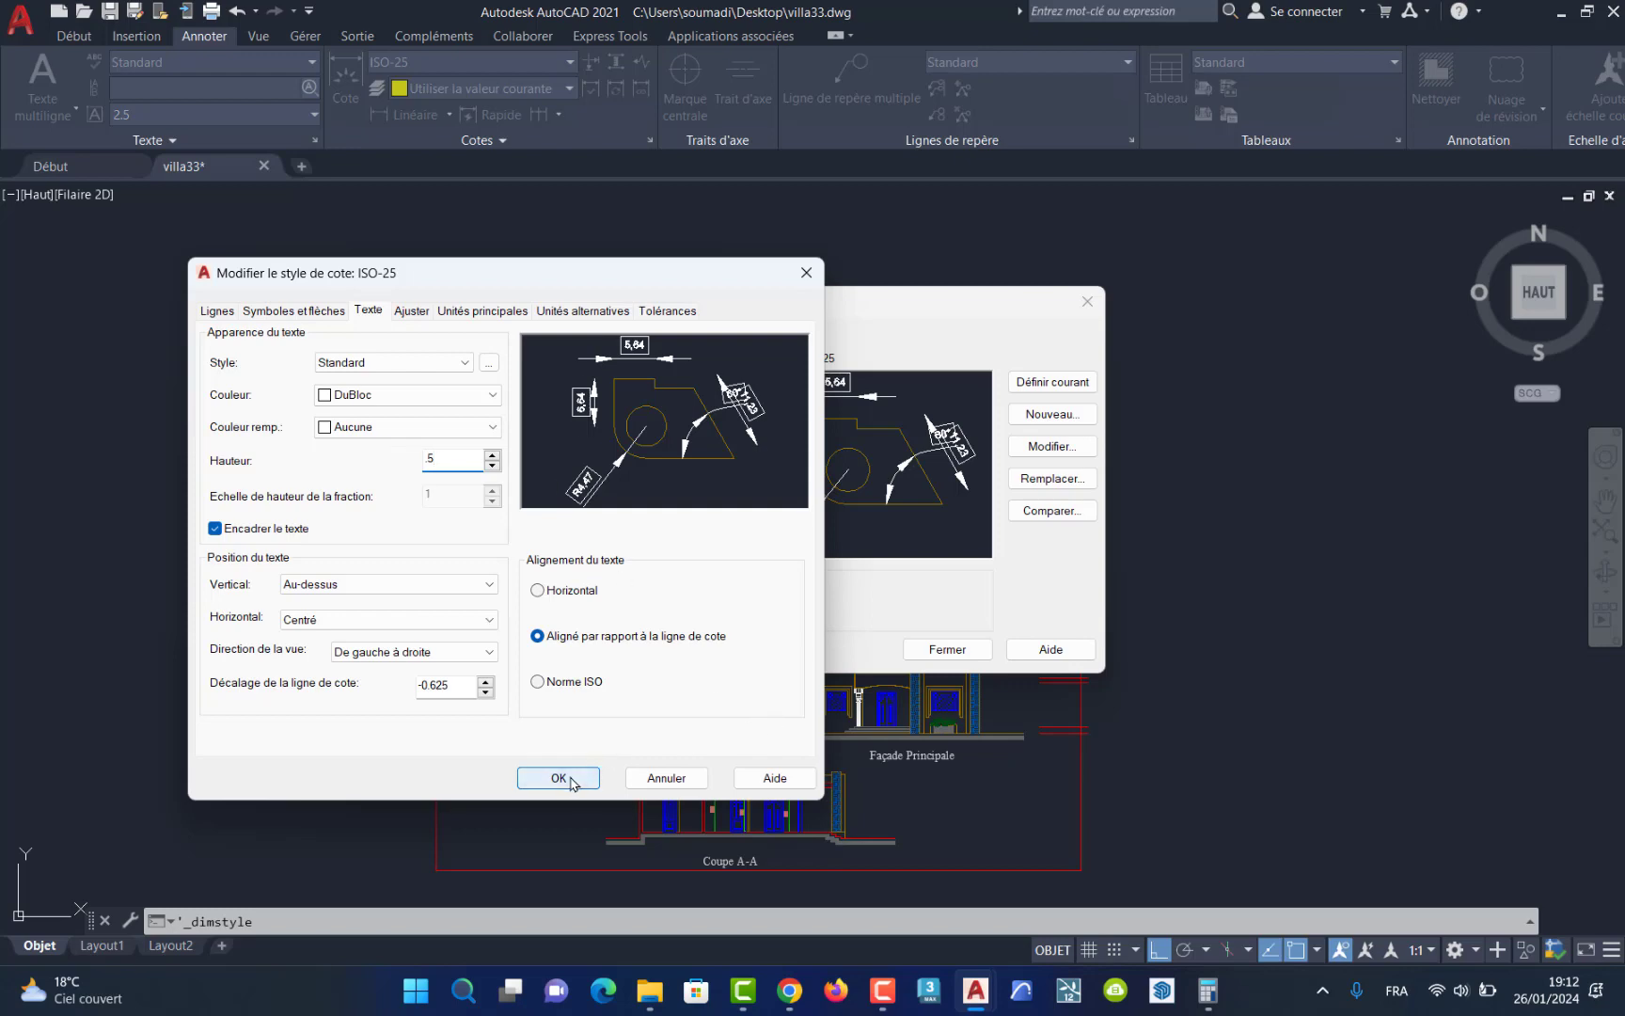
pyautogui.click(948, 649)
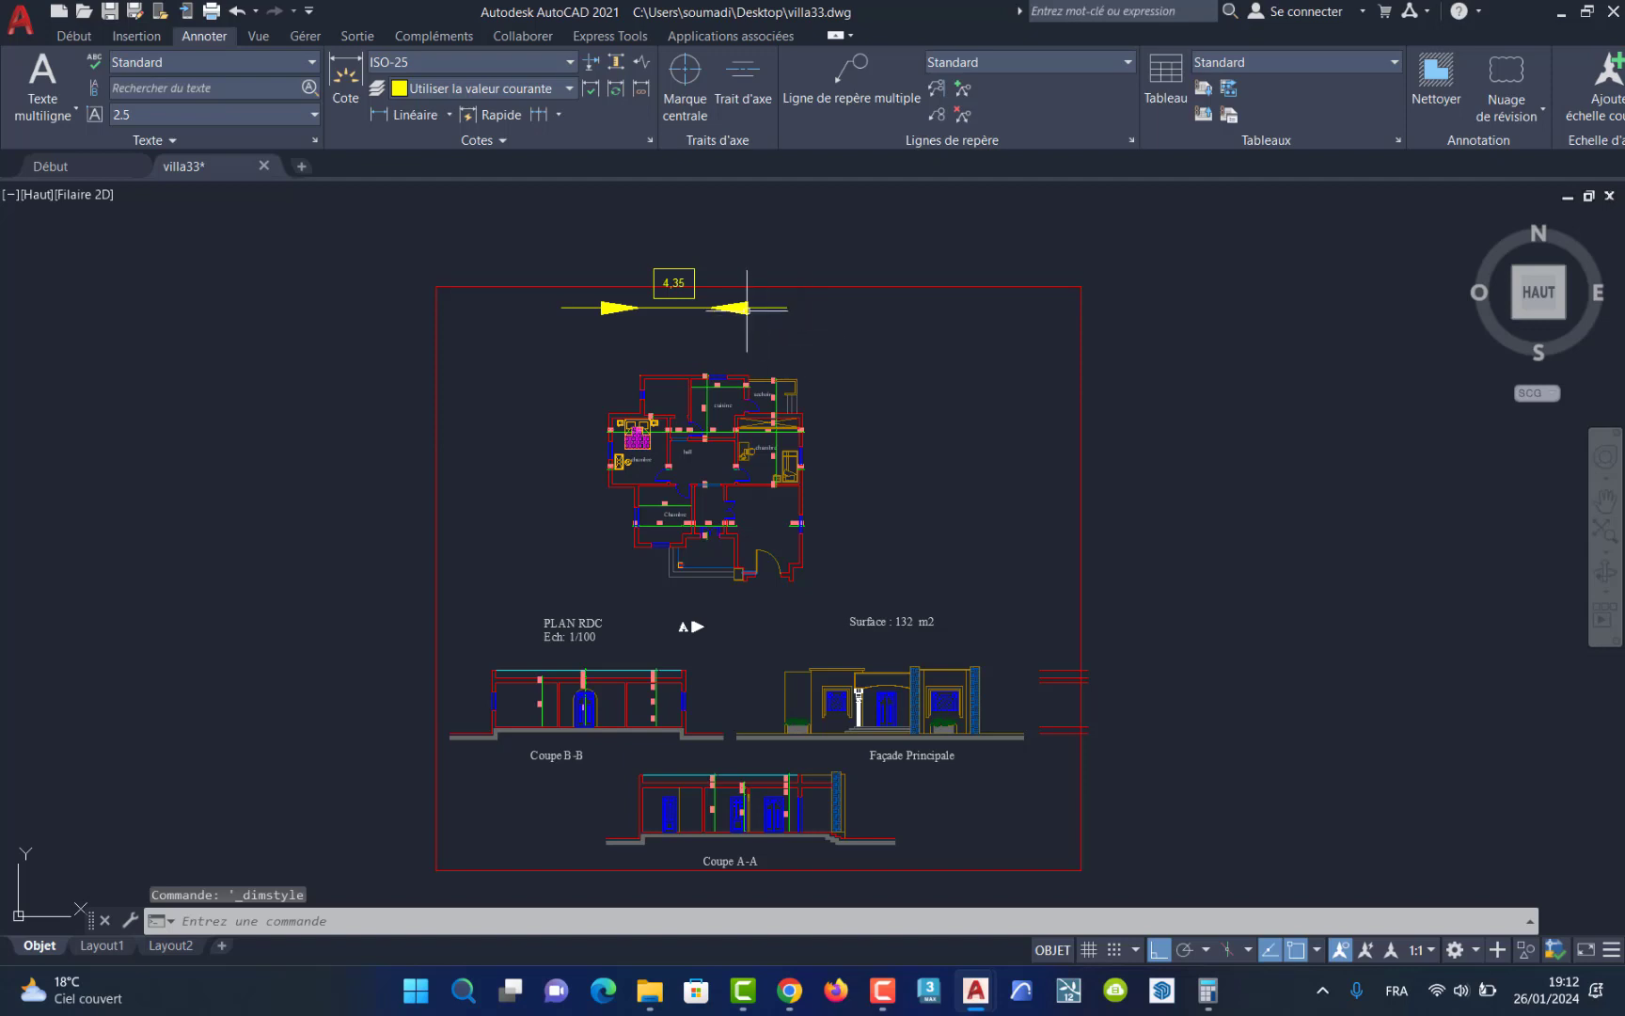
# Step: Set the overall scale of the ISO-25 dimension style to 0.2 and close the dimension style manager
pyautogui.click(651, 140)
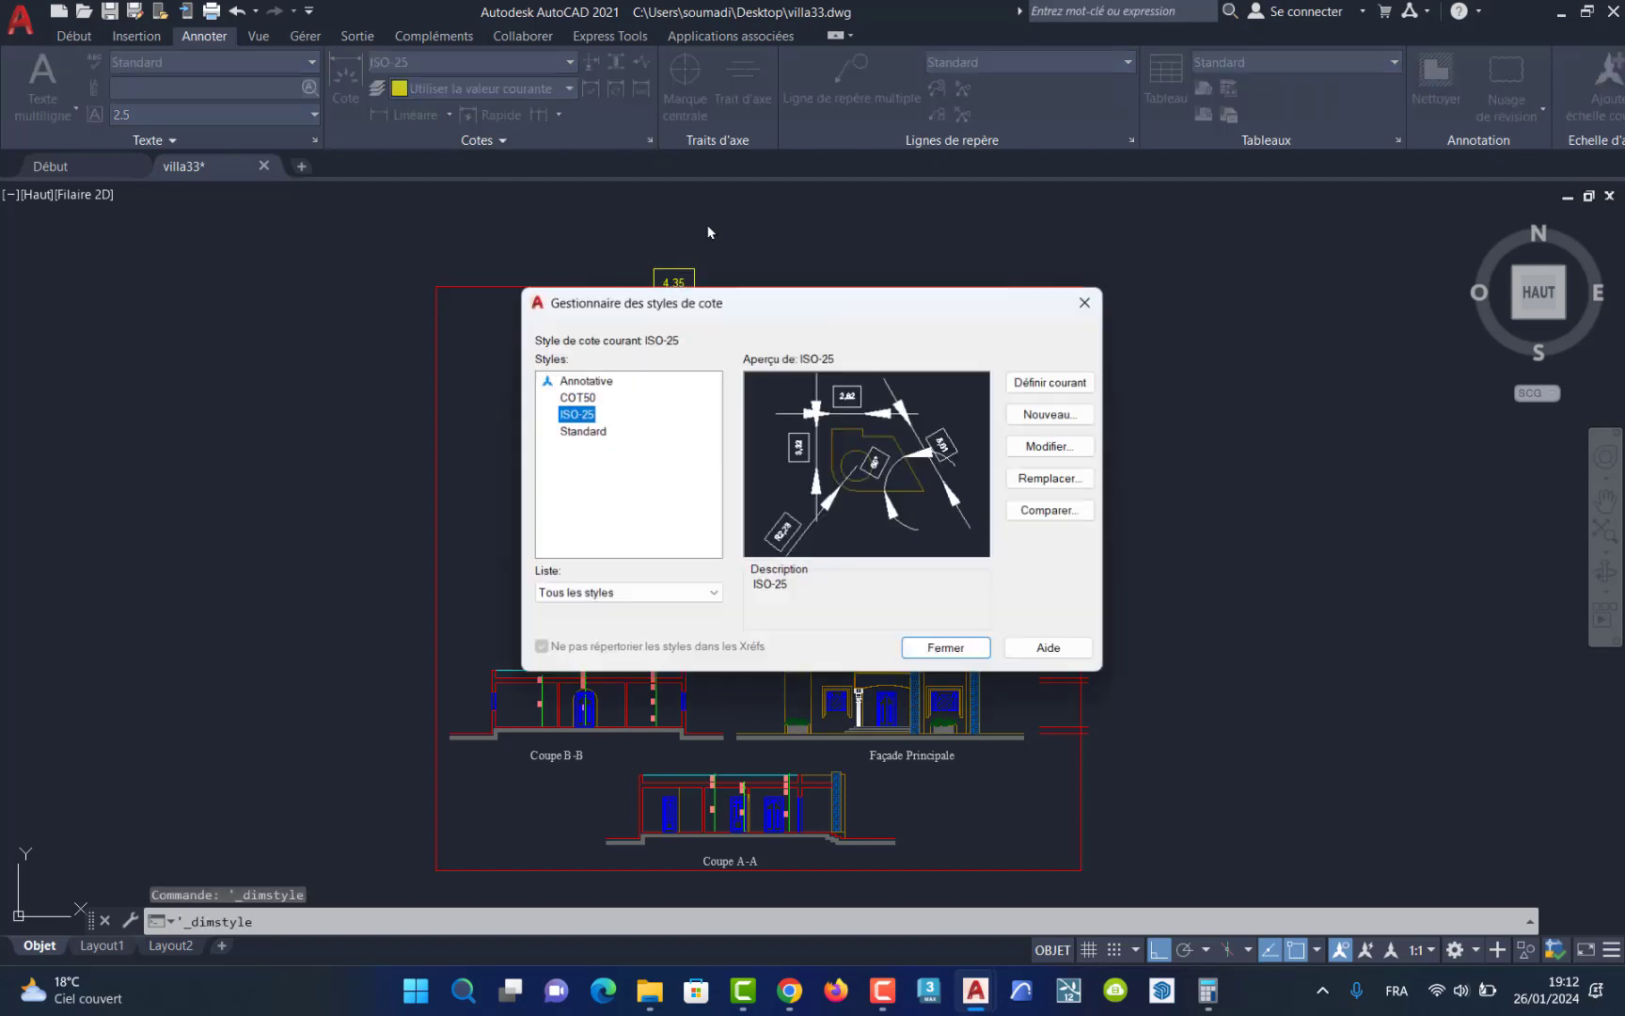
pyautogui.click(1040, 448)
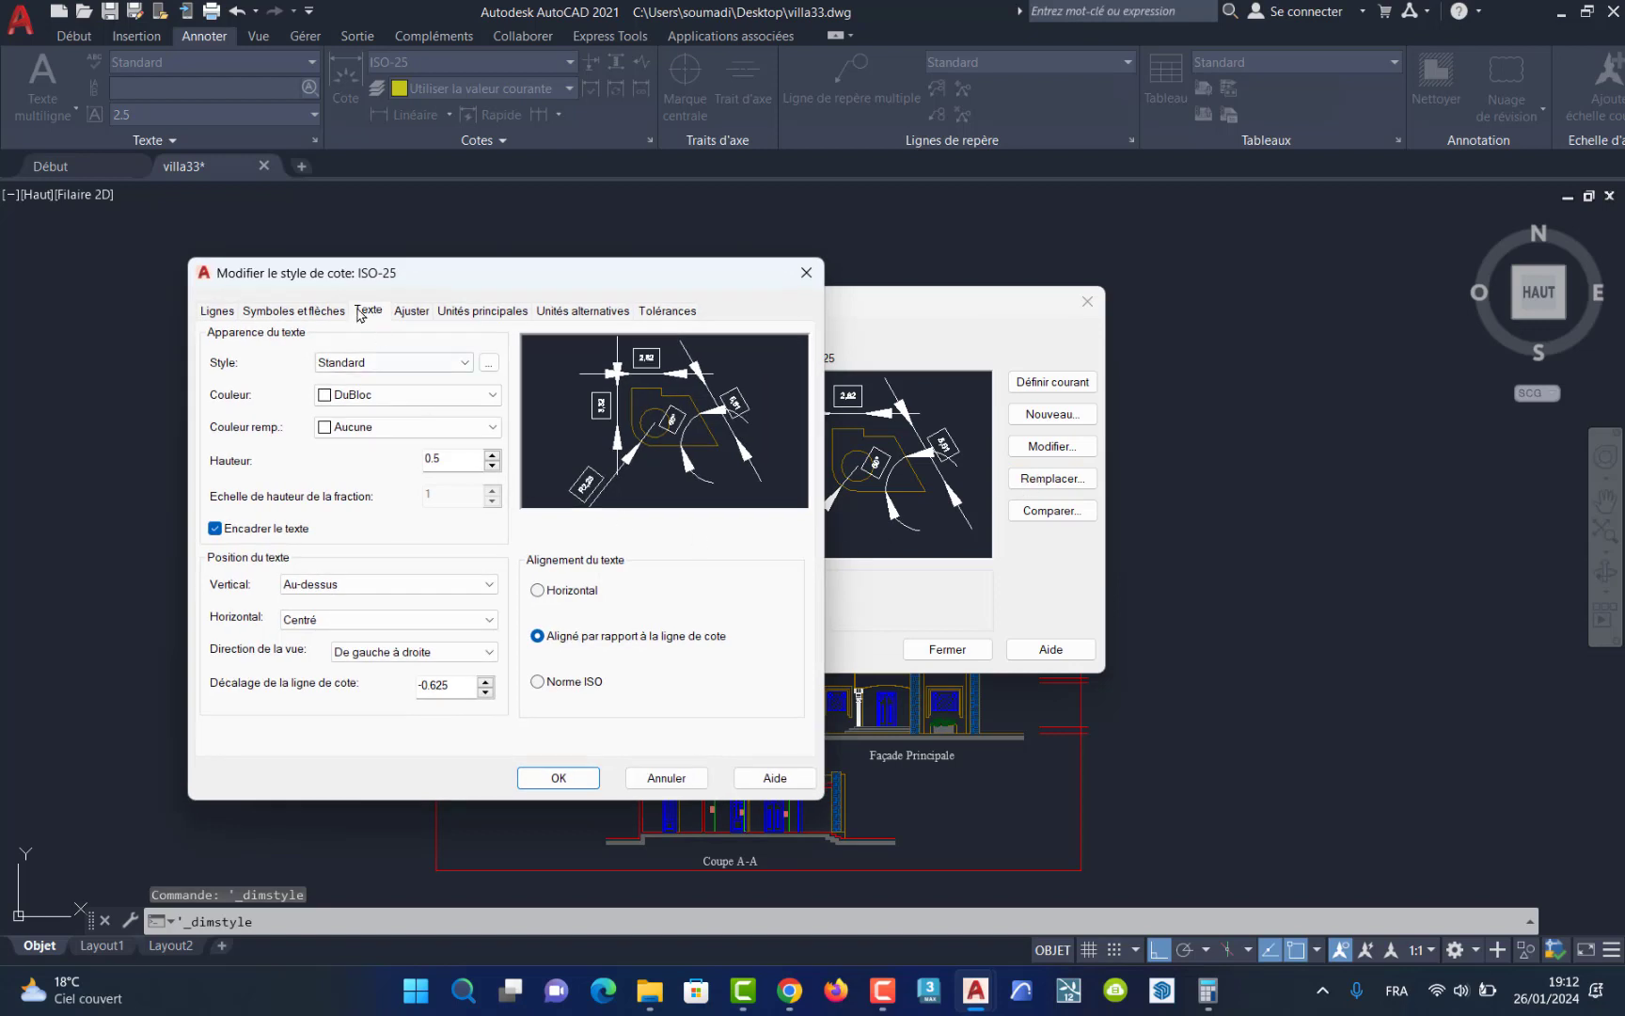
pyautogui.click(292, 310)
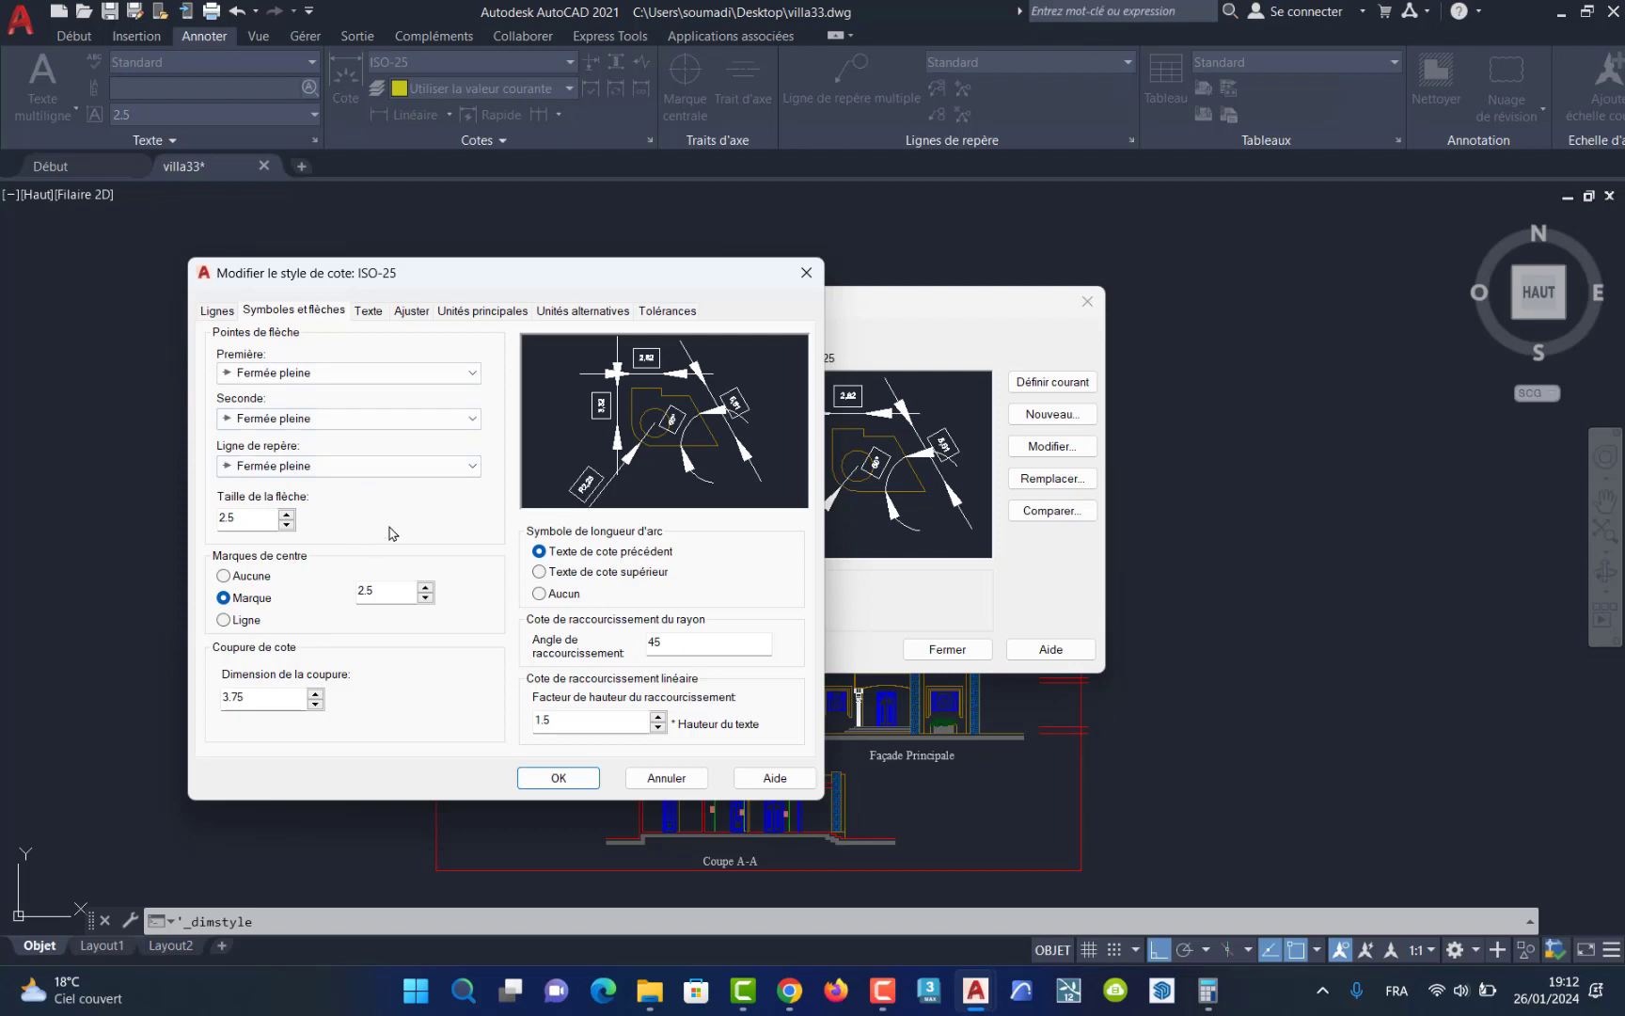
pyautogui.click(411, 311)
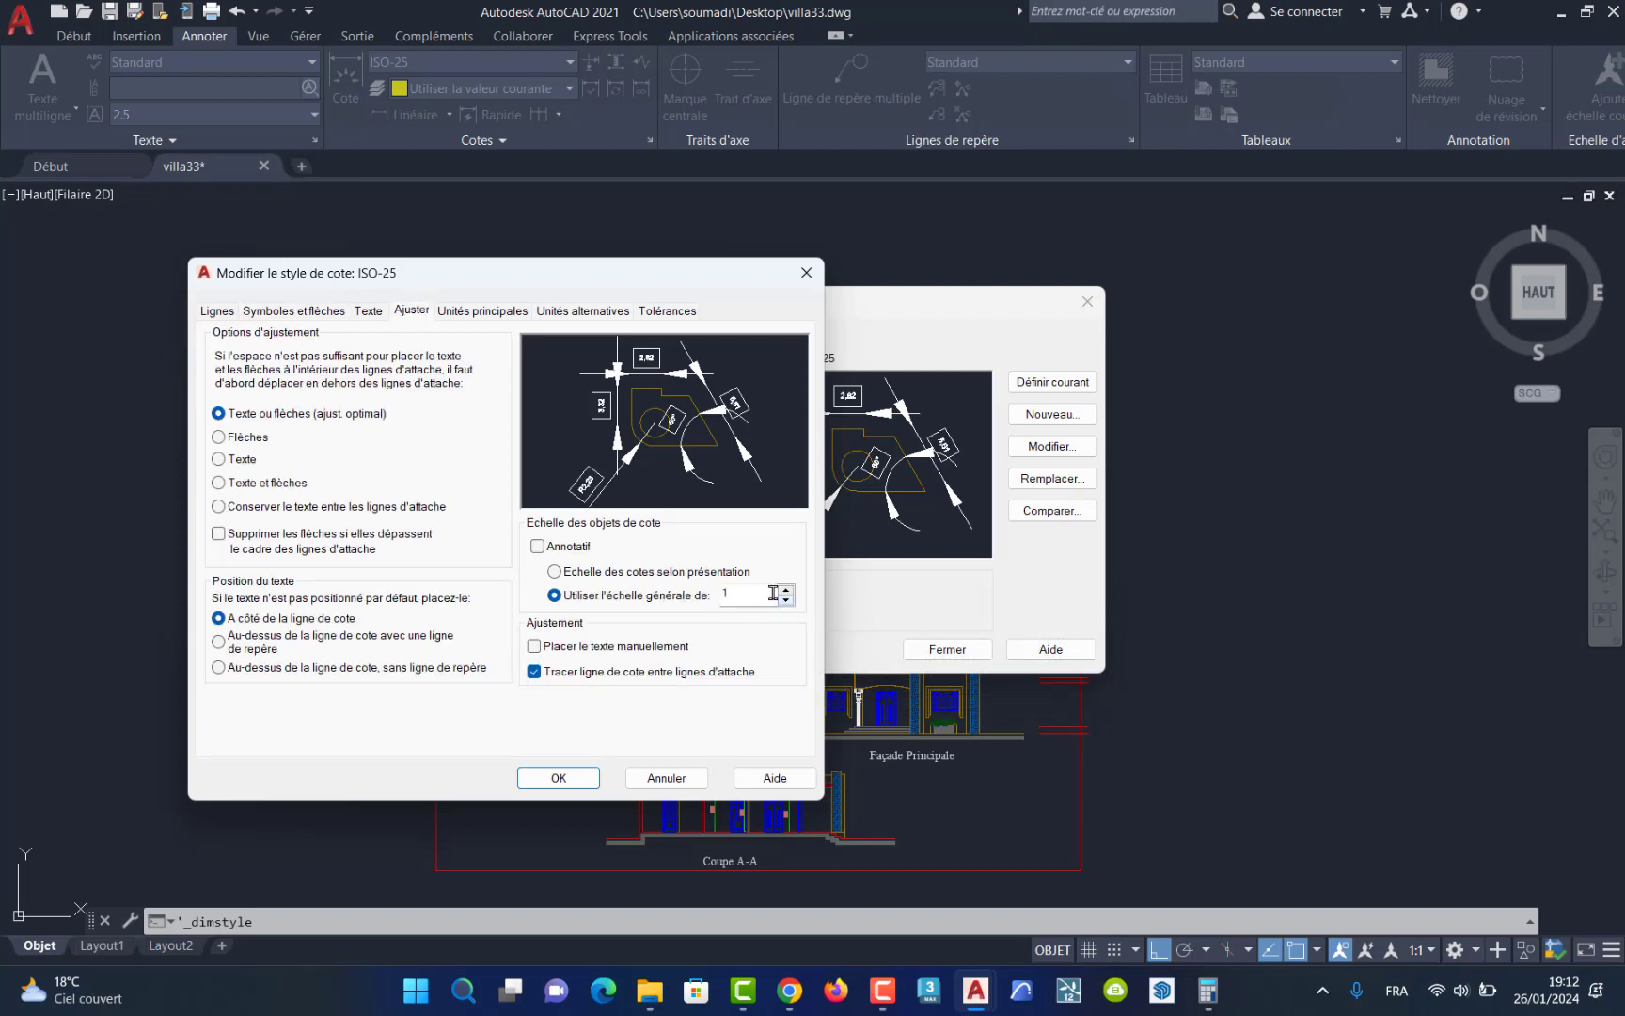
pyautogui.moveTo(770, 592); pyautogui.dragTo(693, 592)
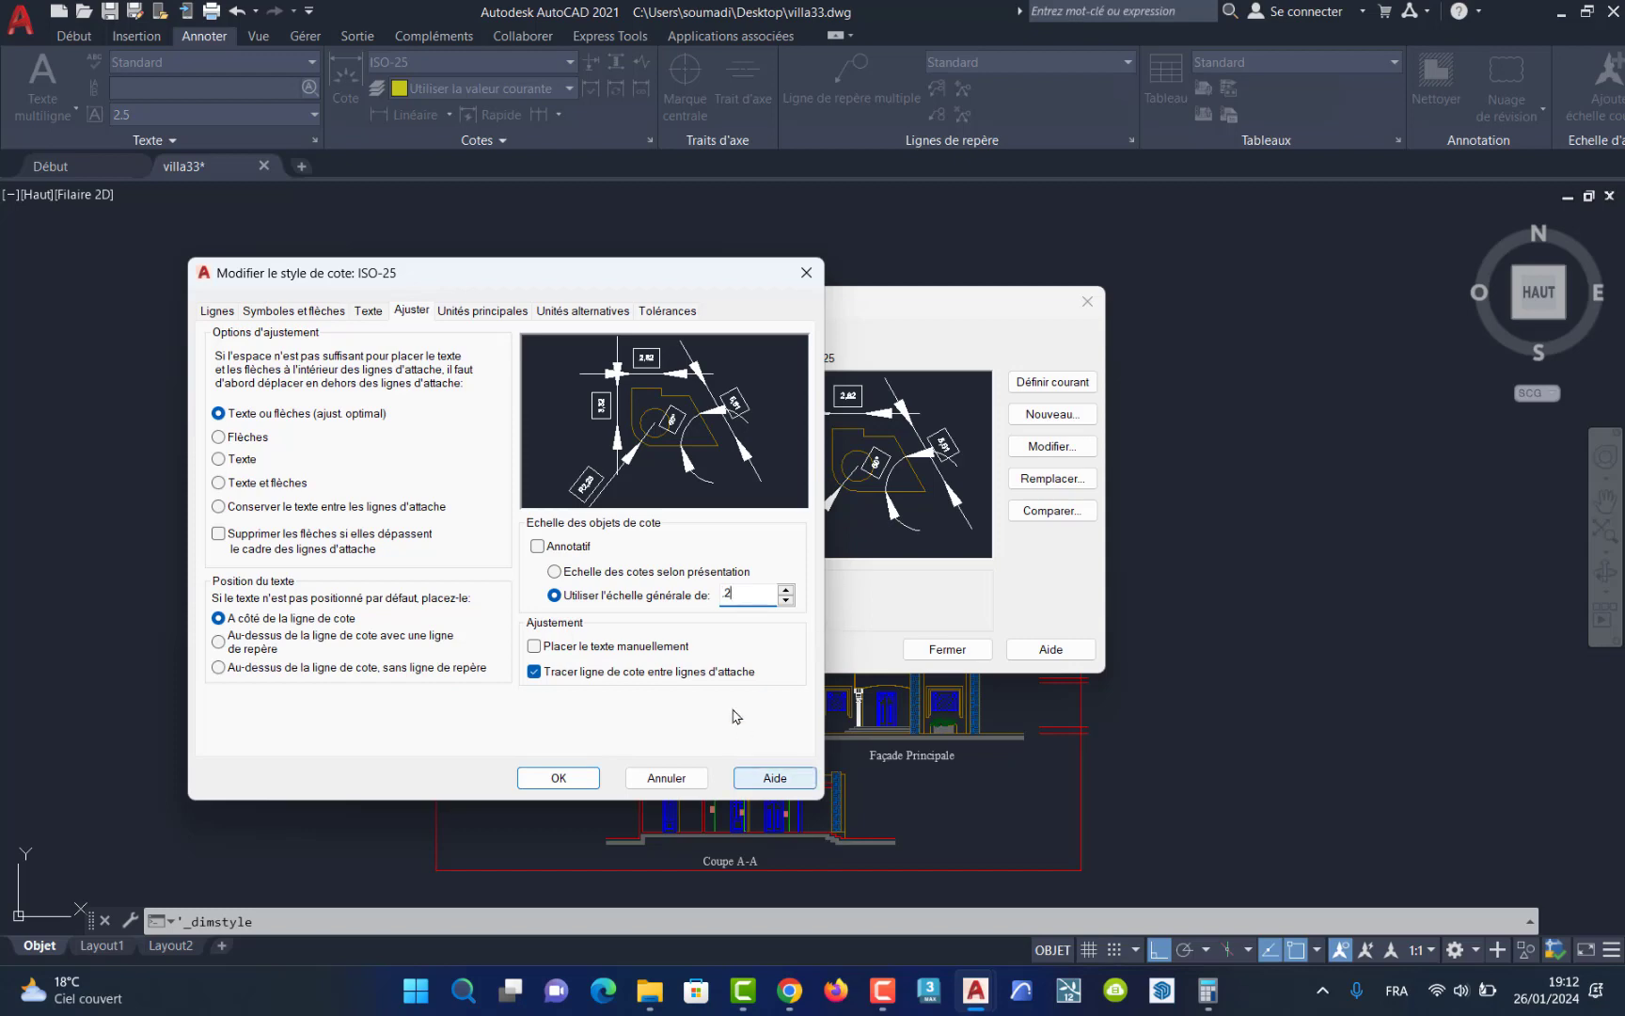
pyautogui.click(563, 781)
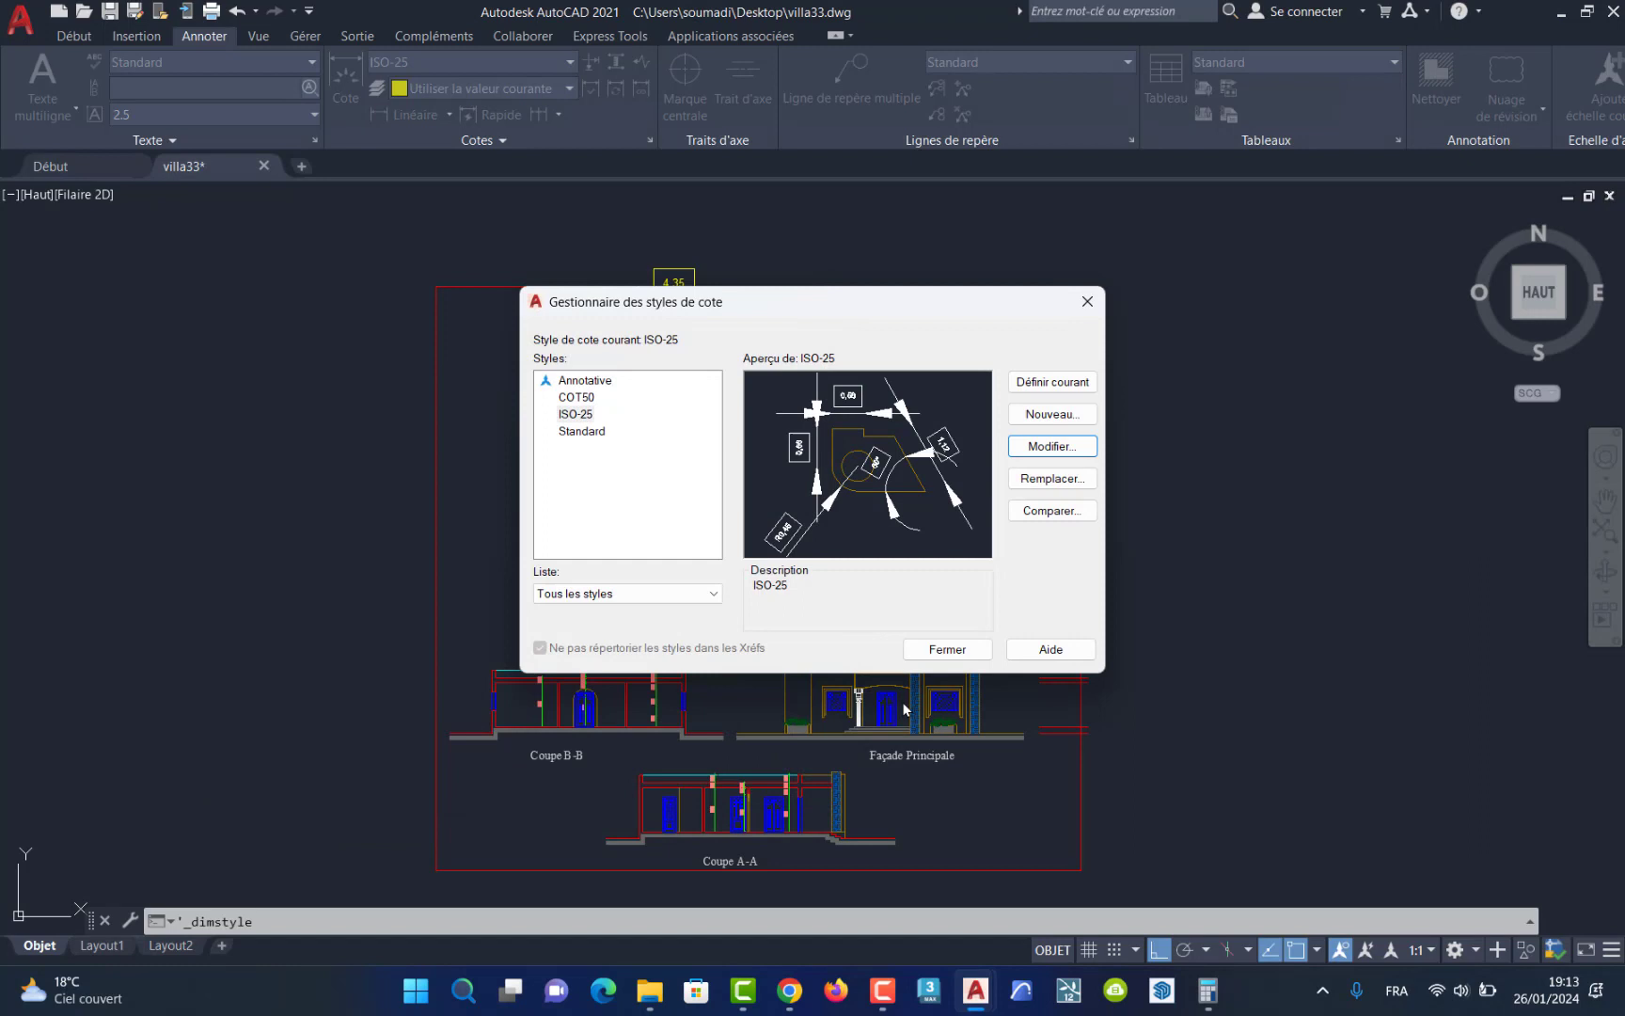
pyautogui.click(946, 648)
# Step: Delete the yellow linear dimension above the plan
pyautogui.scroll(4, 657, 327)
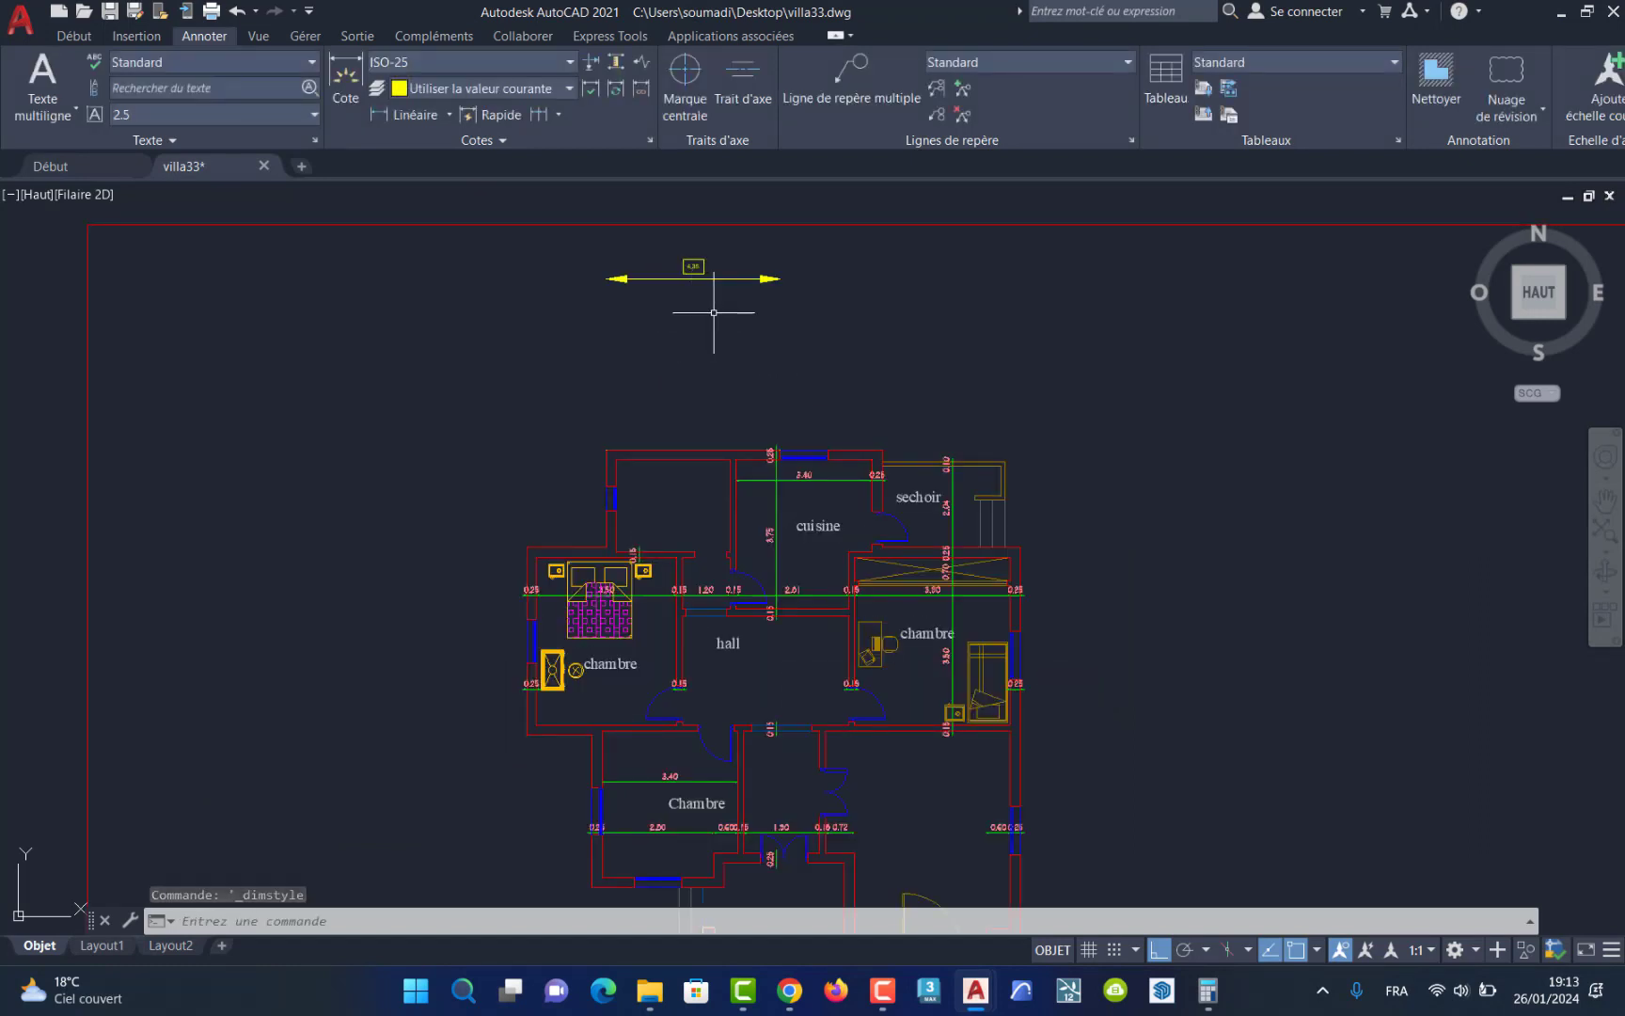
pyautogui.click(852, 254)
pyautogui.click(625, 291)
pyautogui.press('Delete')
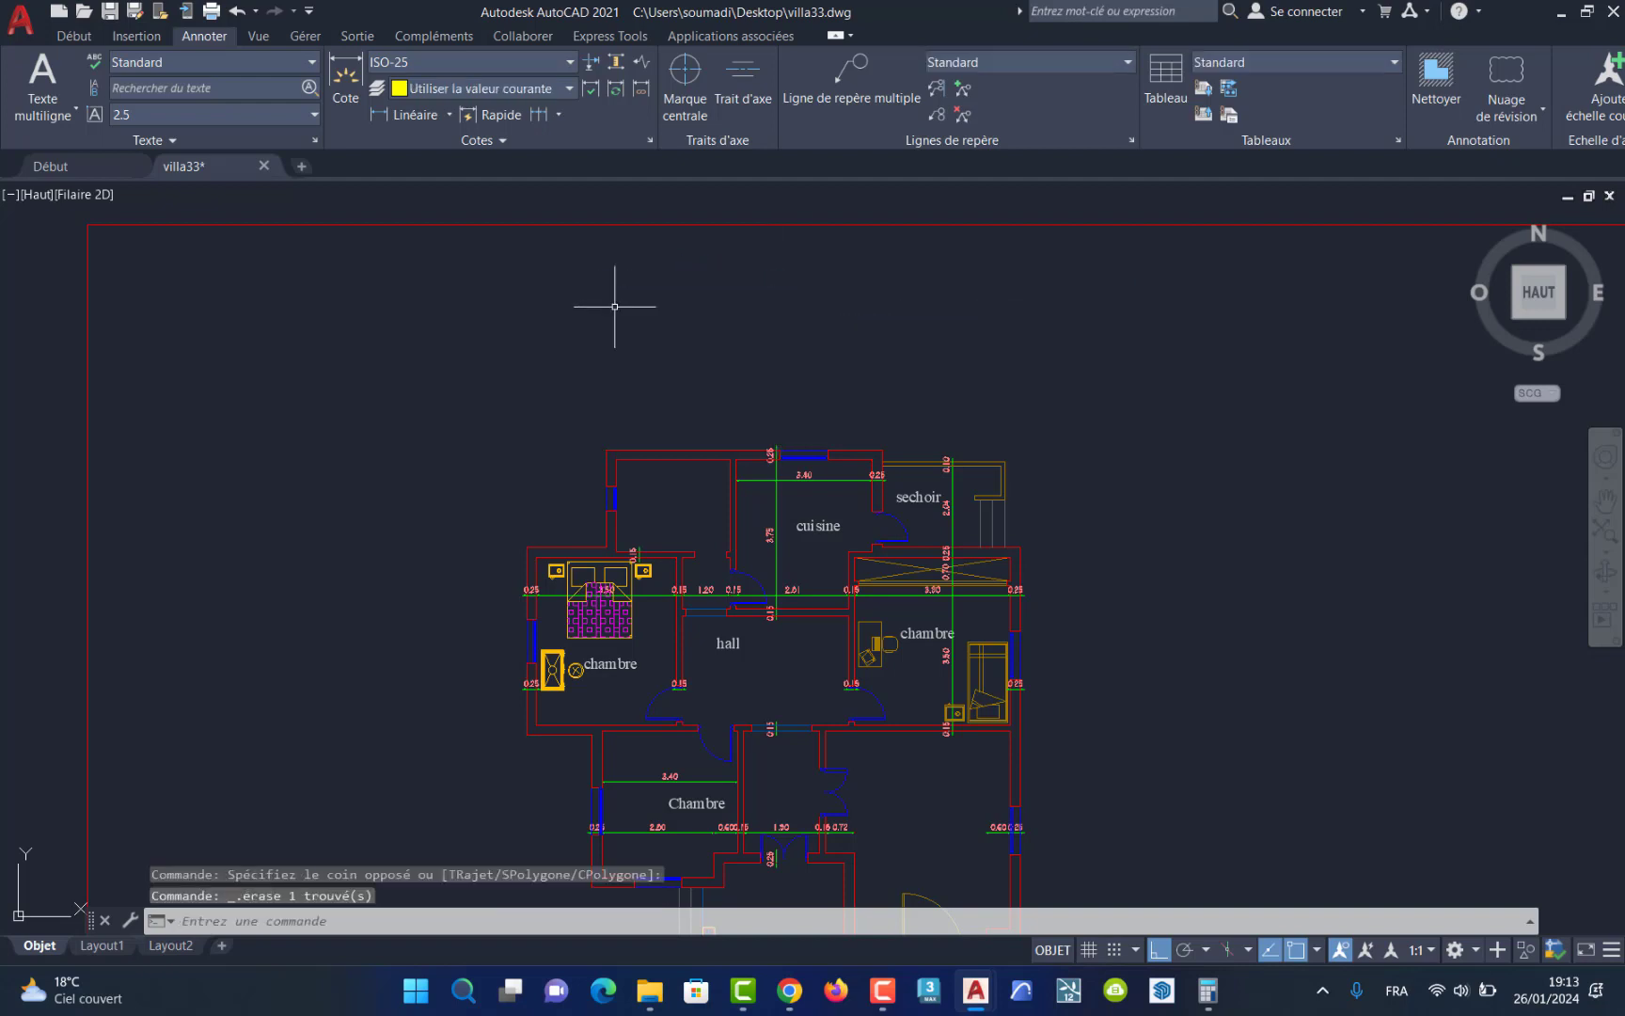
# Step: Add a linear dimension from the upper outer-wall corner to the near edge of the cuisine window, placed closer above the plan
pyautogui.click(403, 116)
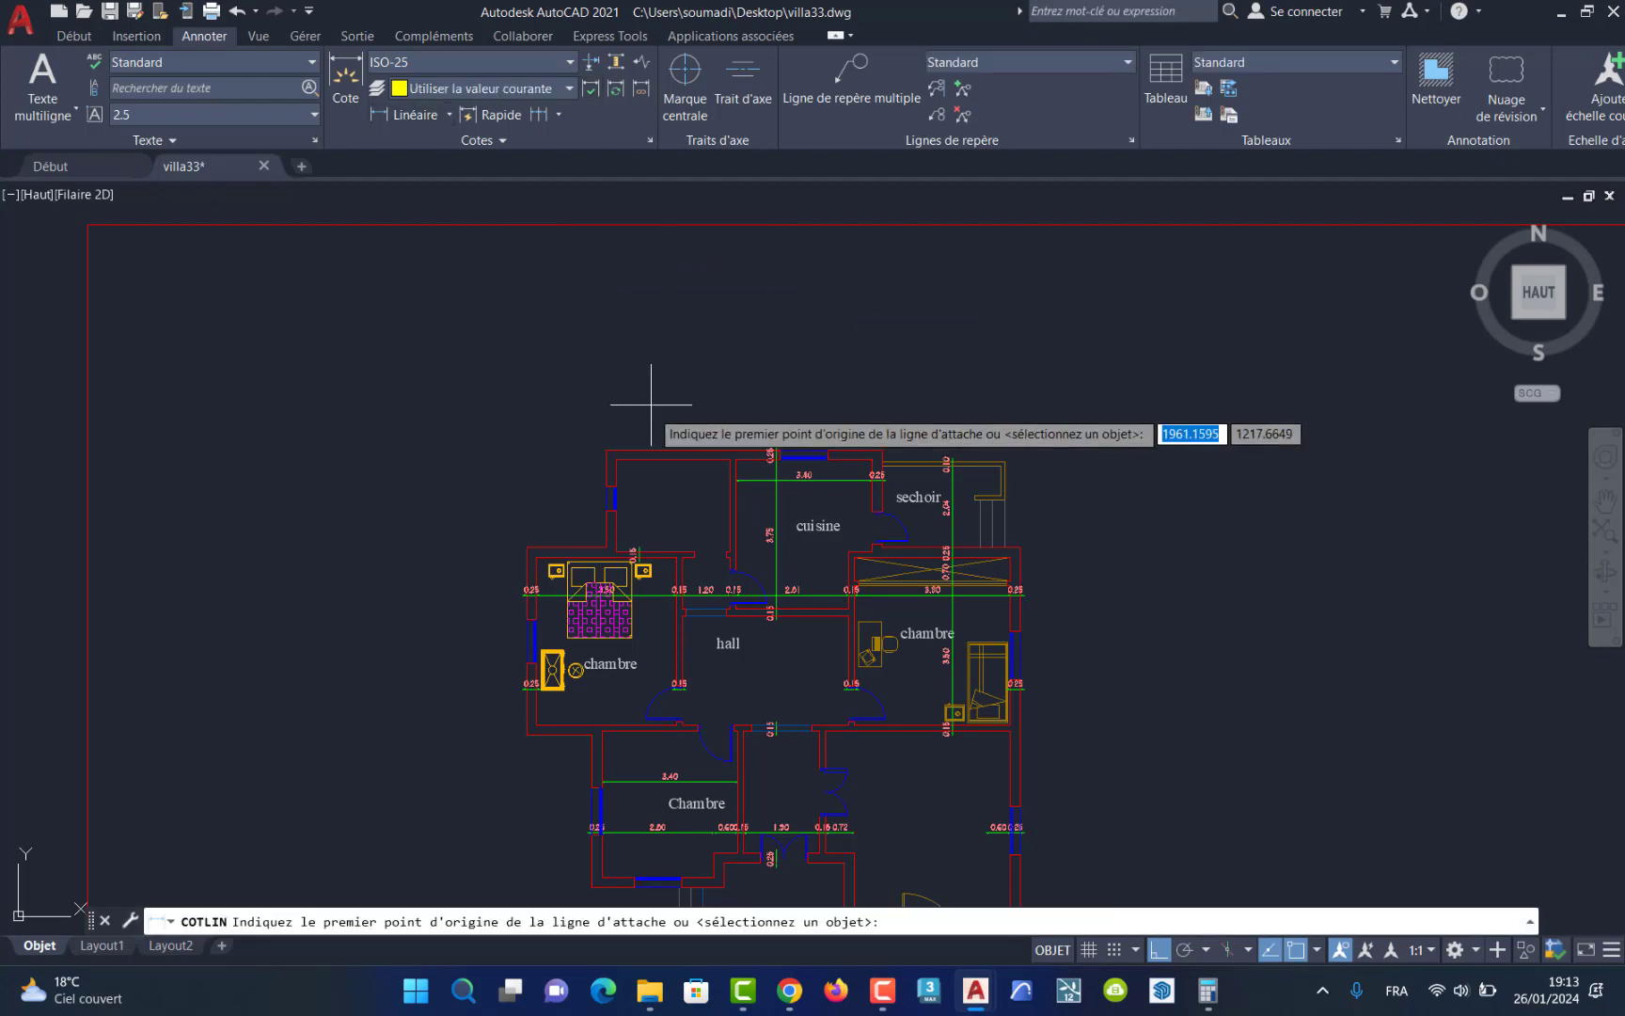
pyautogui.click(606, 450)
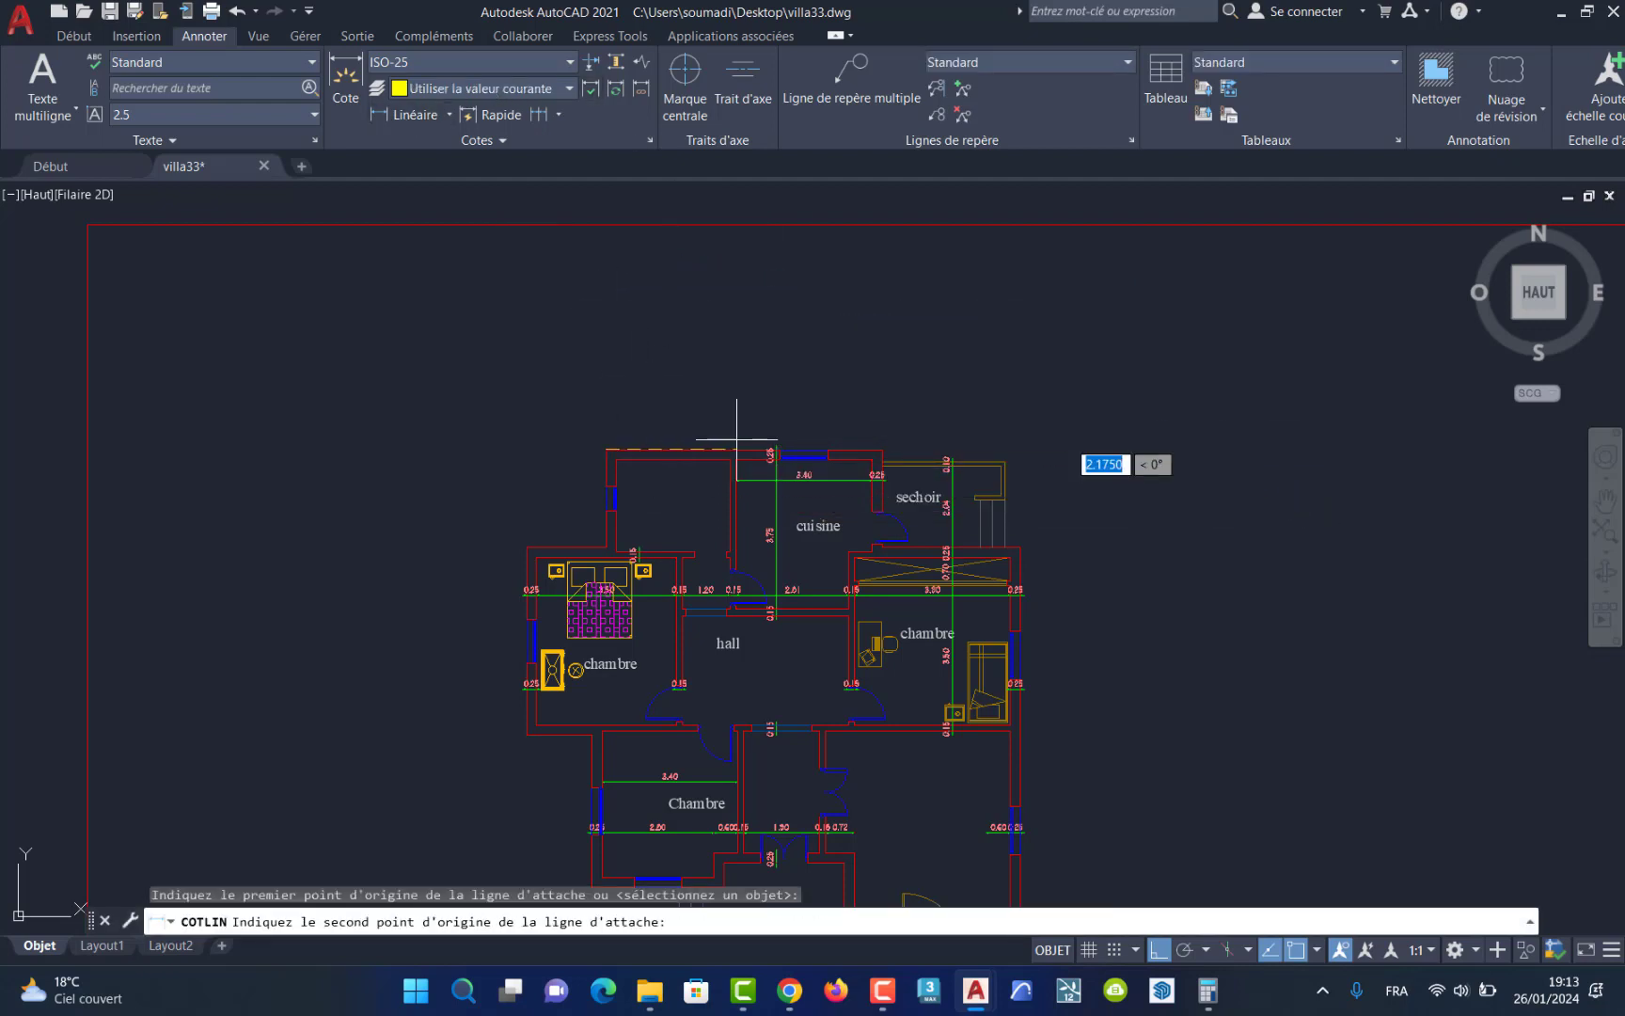
pyautogui.scroll(8, 753, 449)
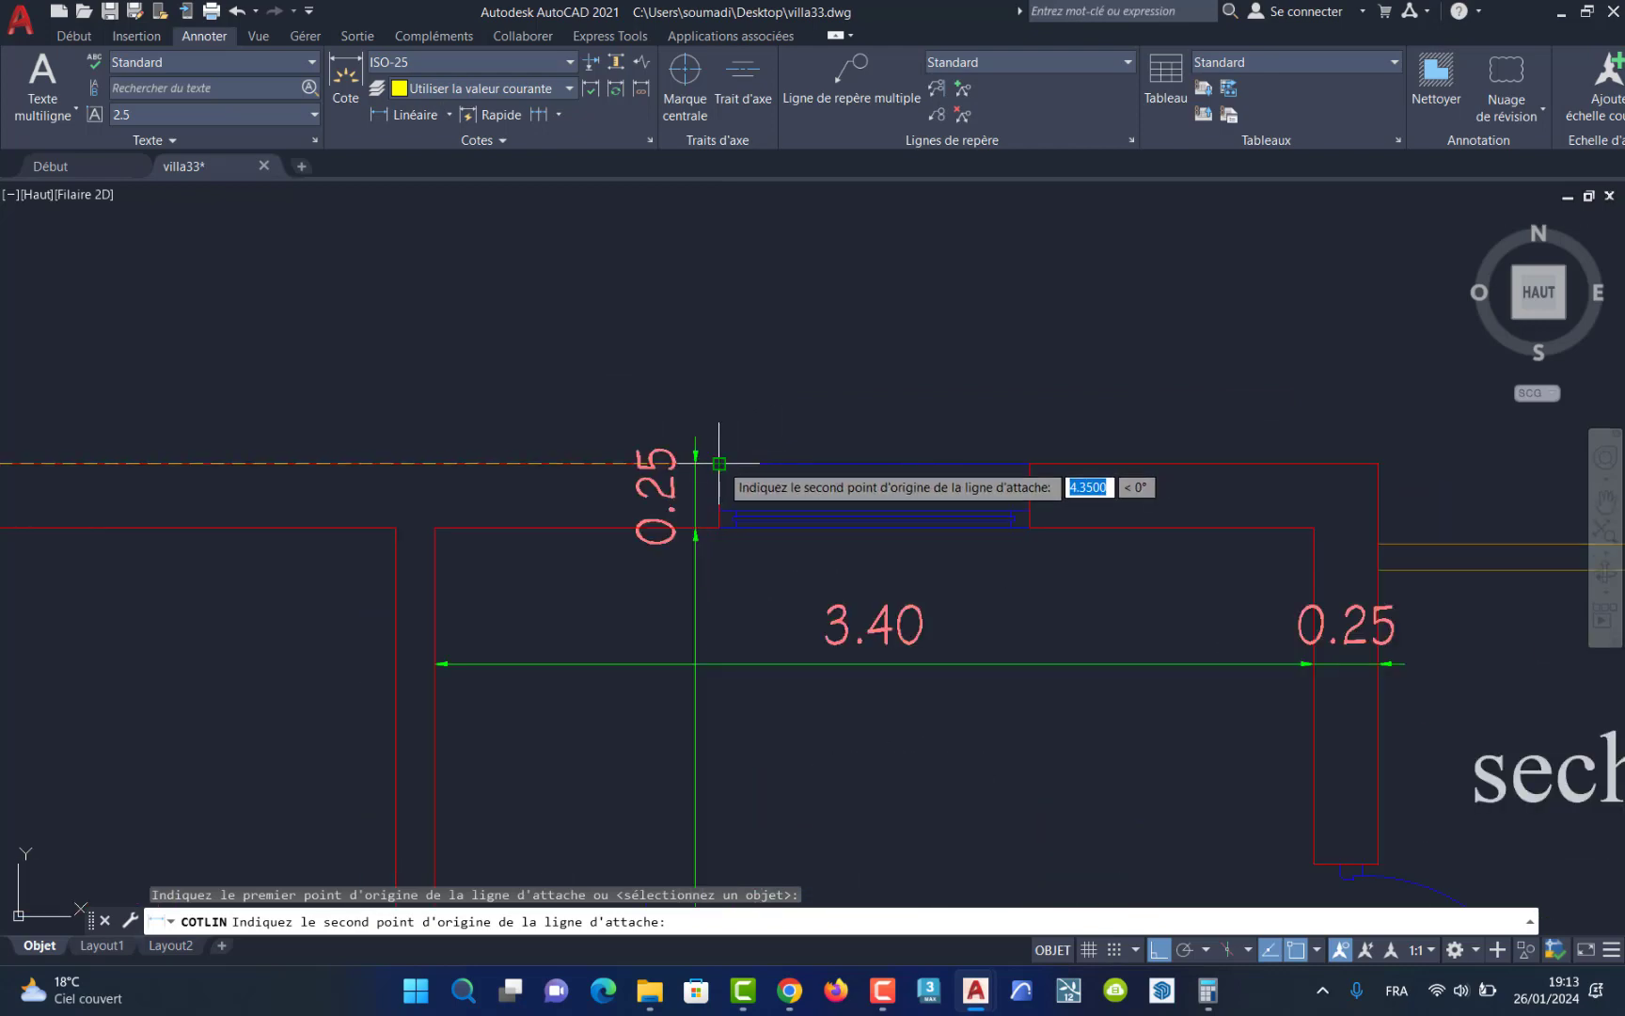
pyautogui.click(725, 462)
pyautogui.scroll(-8, 727, 442)
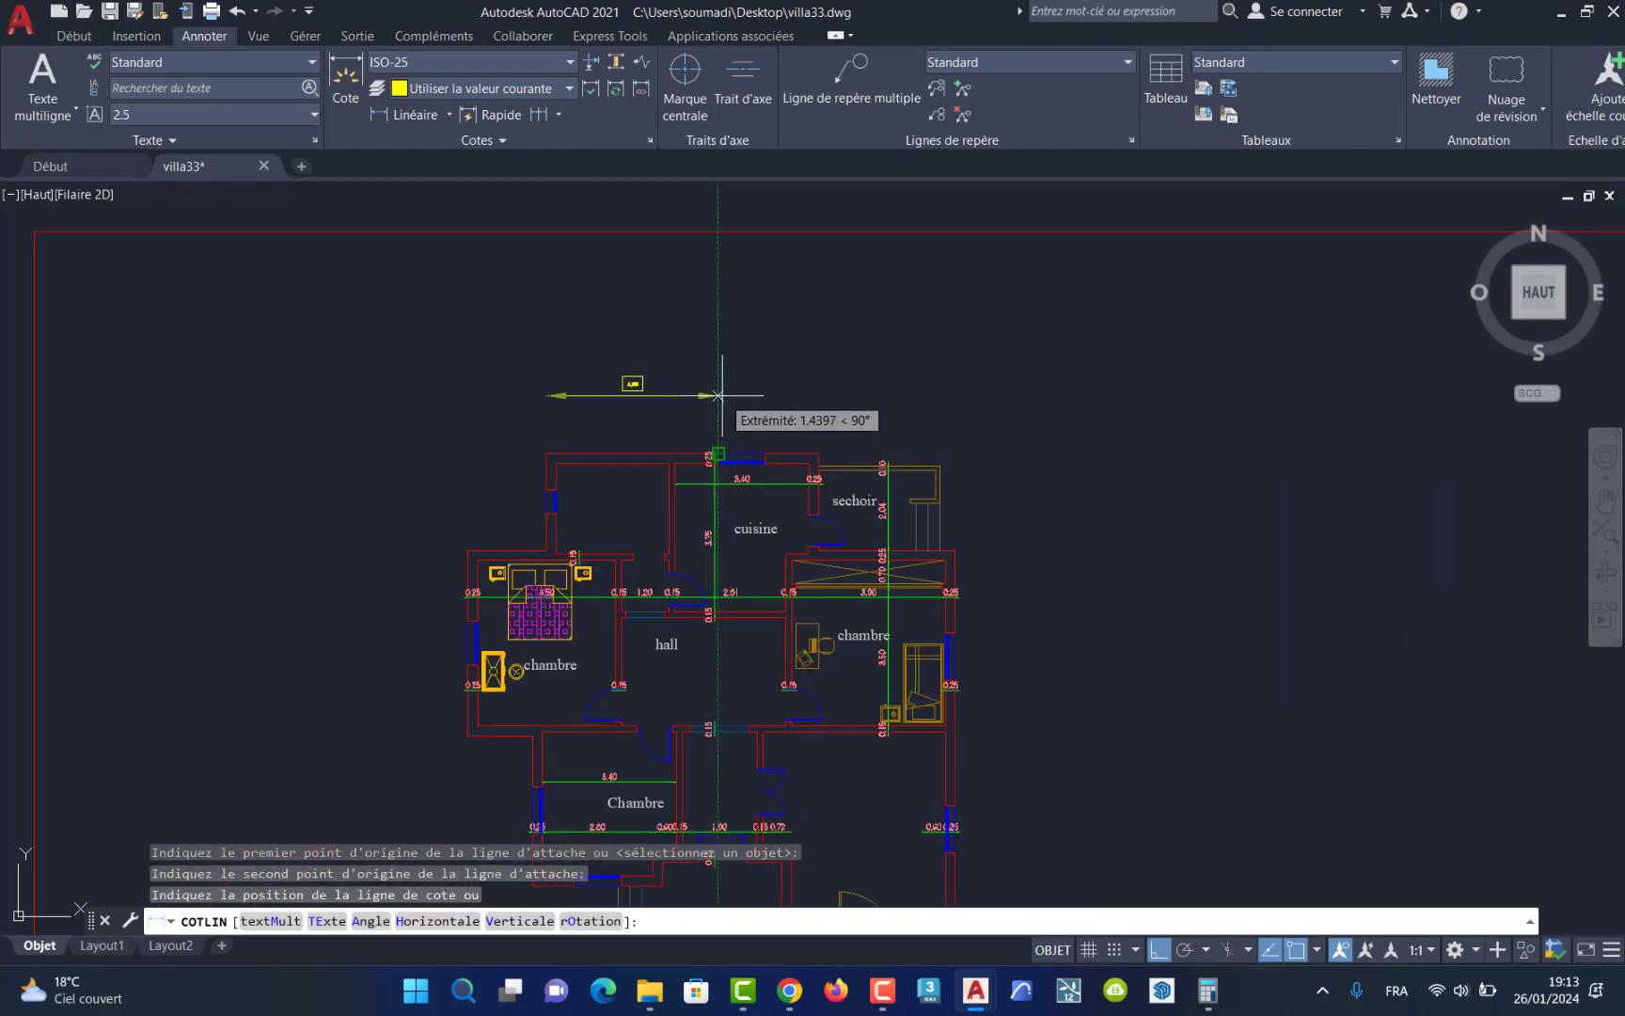
pyautogui.click(719, 387)
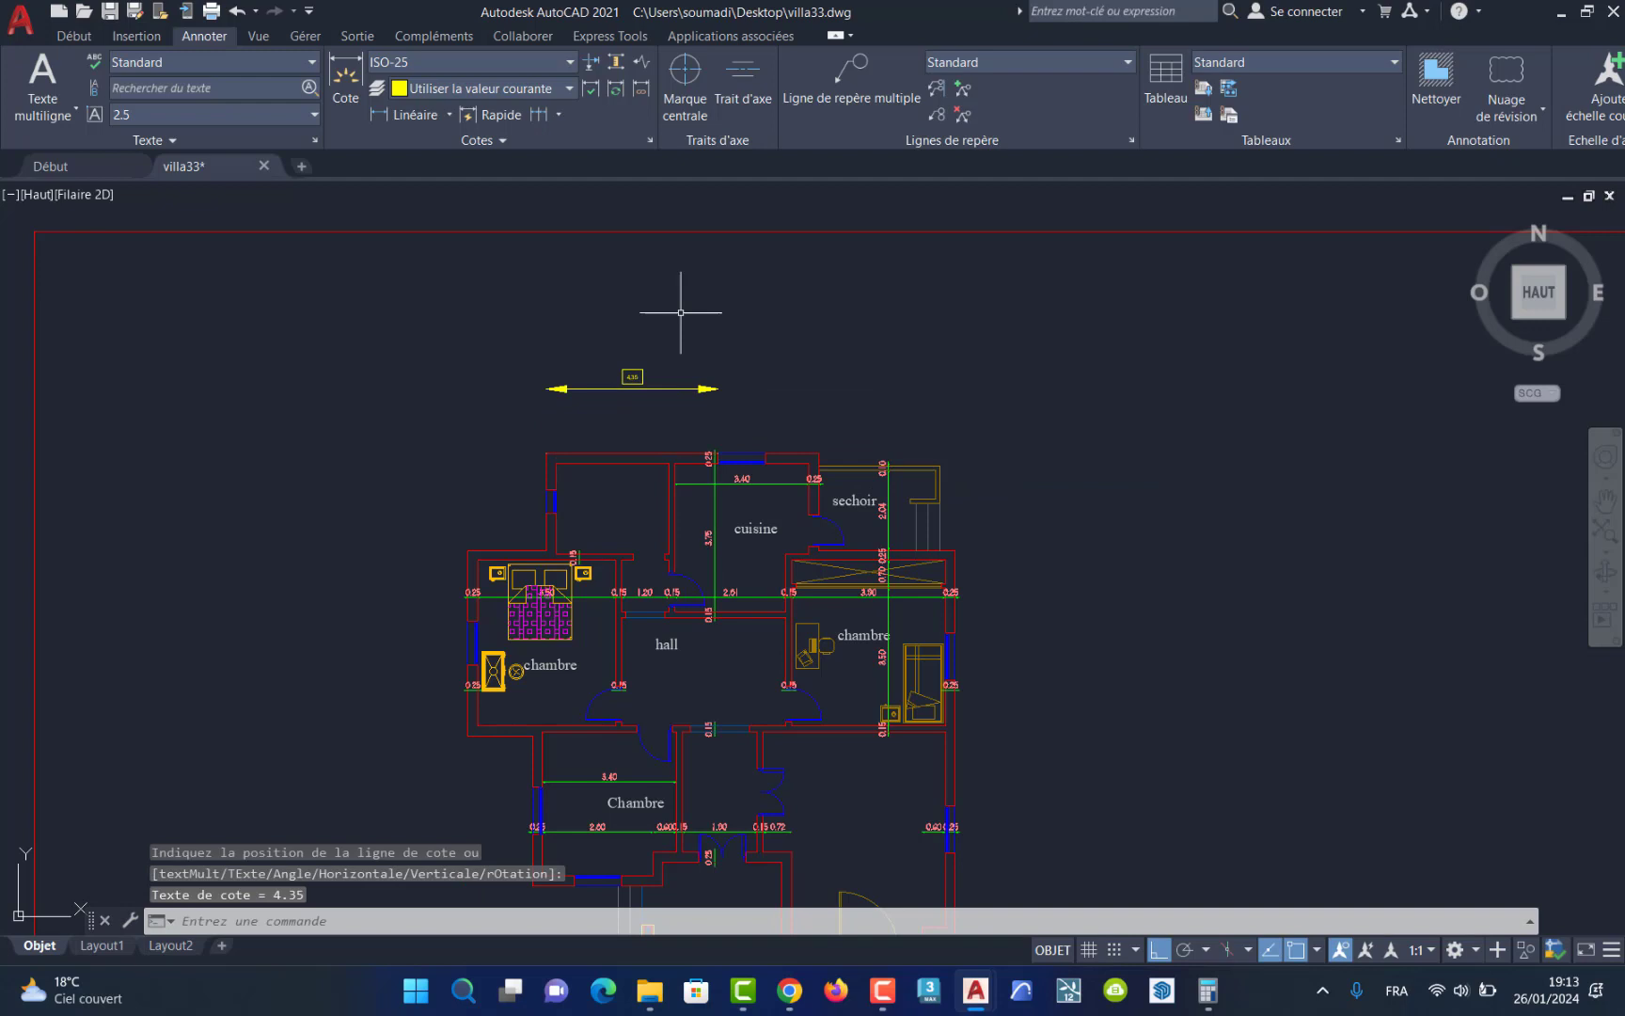
# Step: Continue the dimension chain to the far edge of the cuisine window, the cuisine's outer corner and the sechoir's outer corner
pyautogui.click(559, 116)
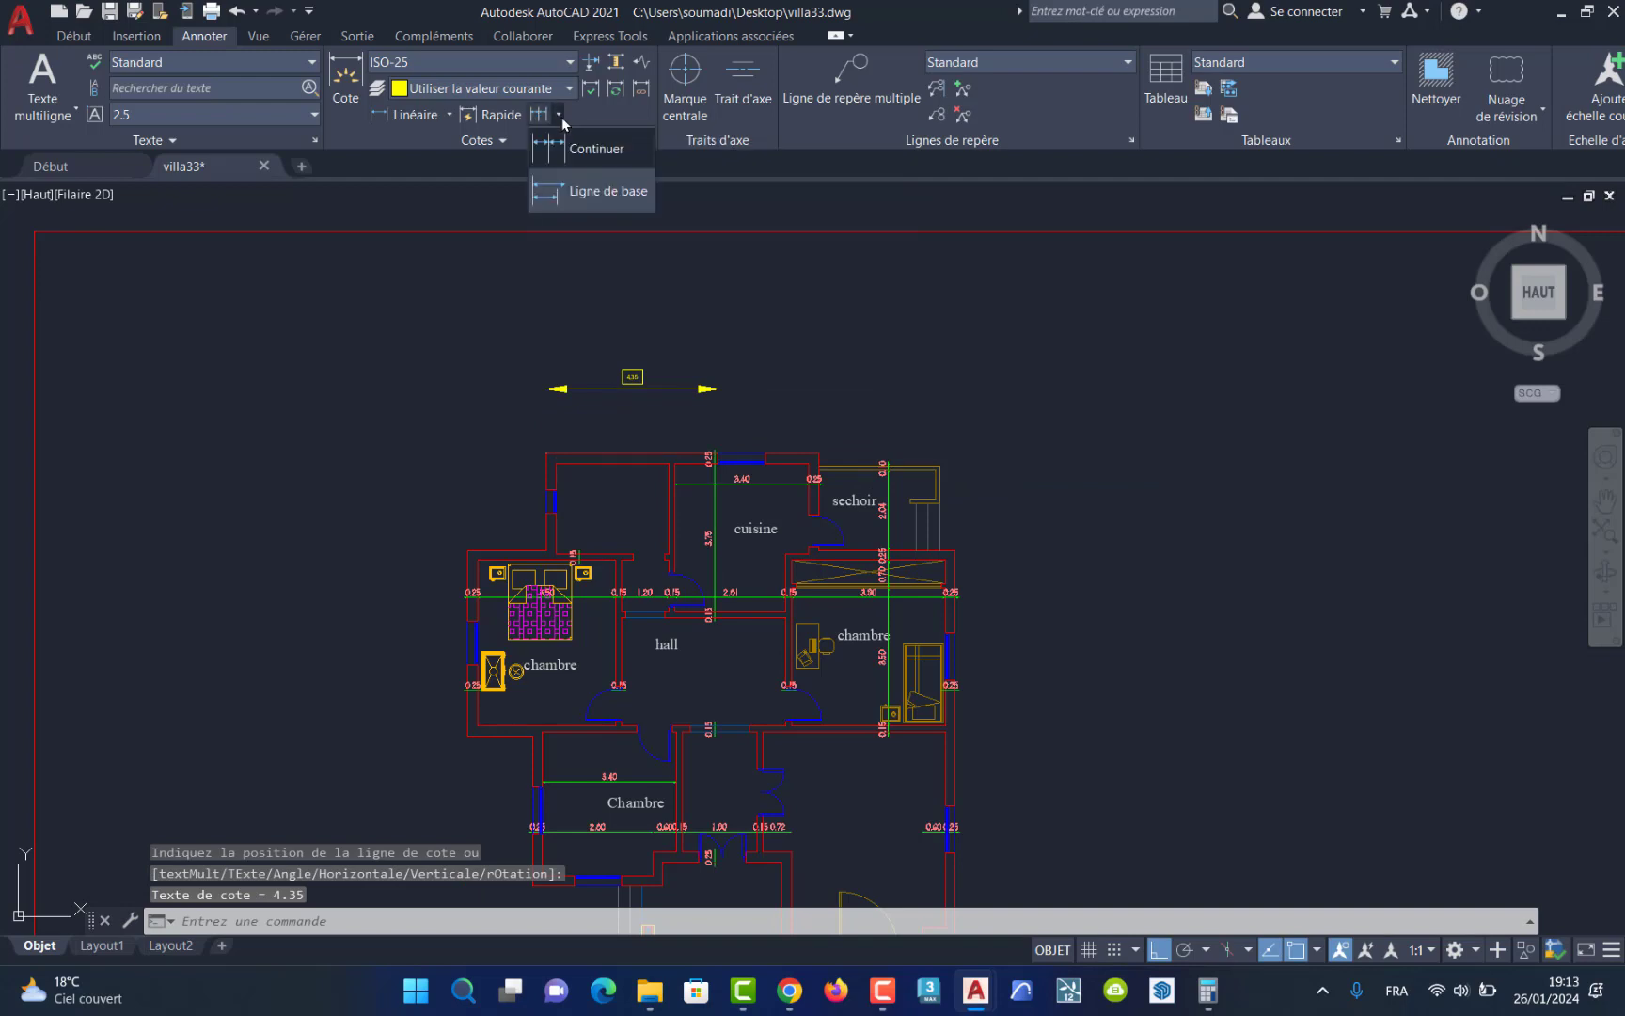
pyautogui.click(571, 148)
pyautogui.scroll(5, 752, 459)
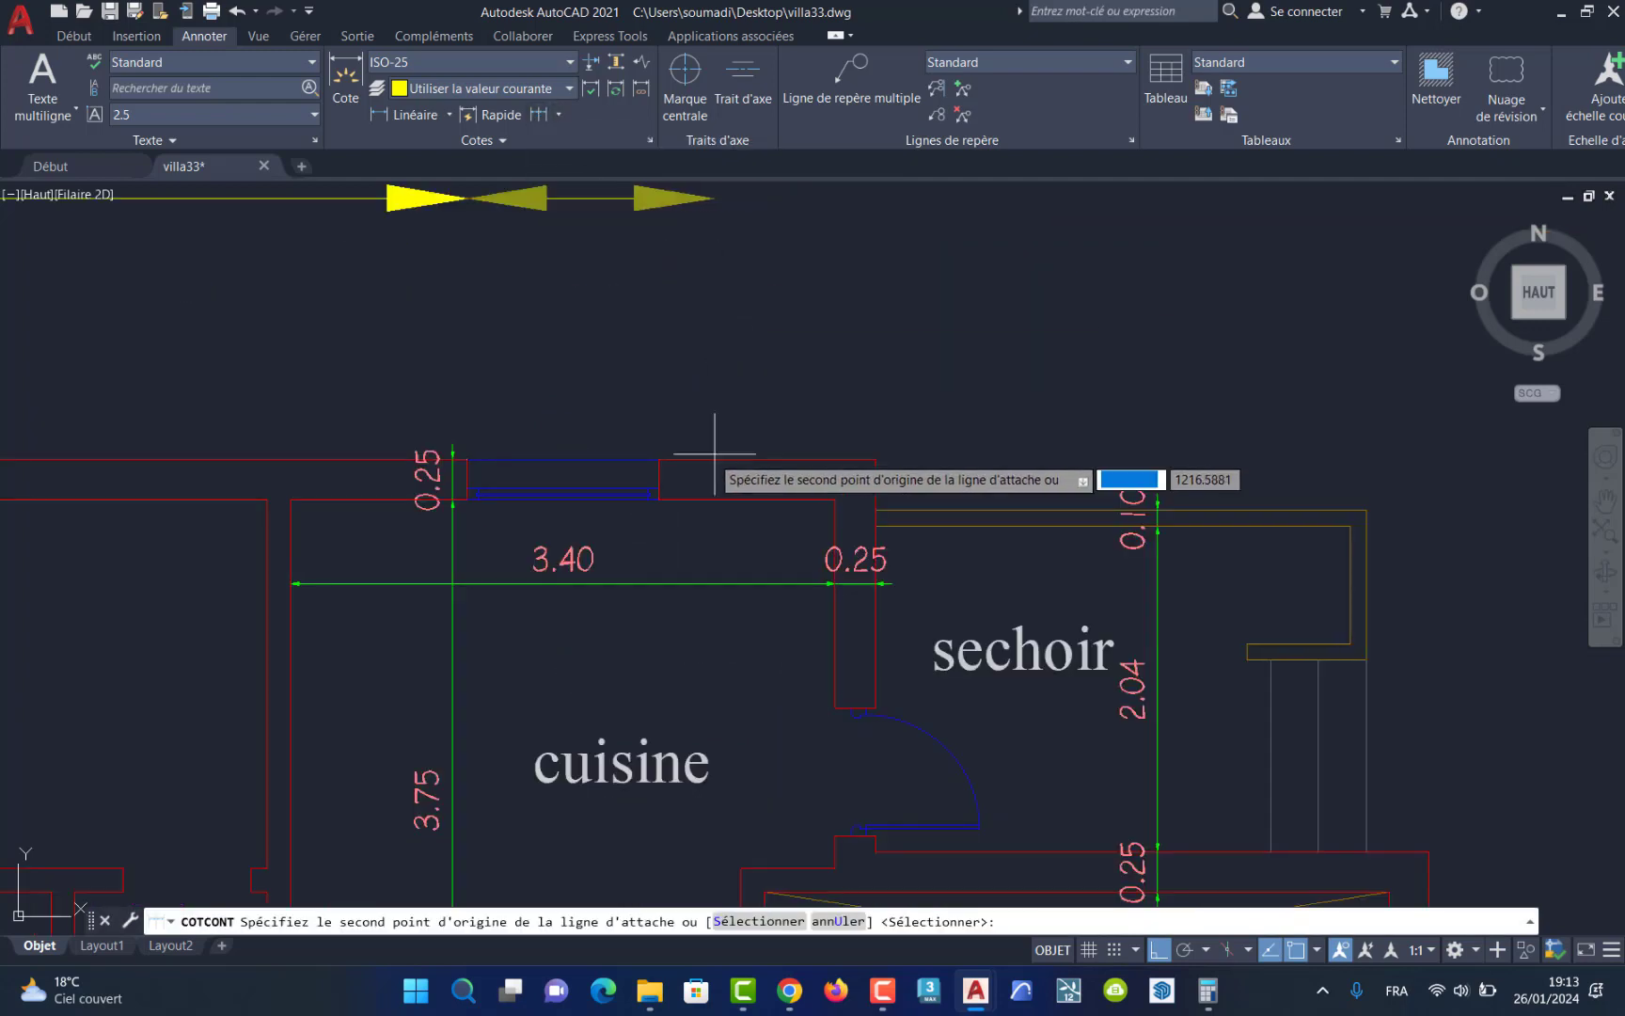
pyautogui.click(658, 459)
pyautogui.click(875, 459)
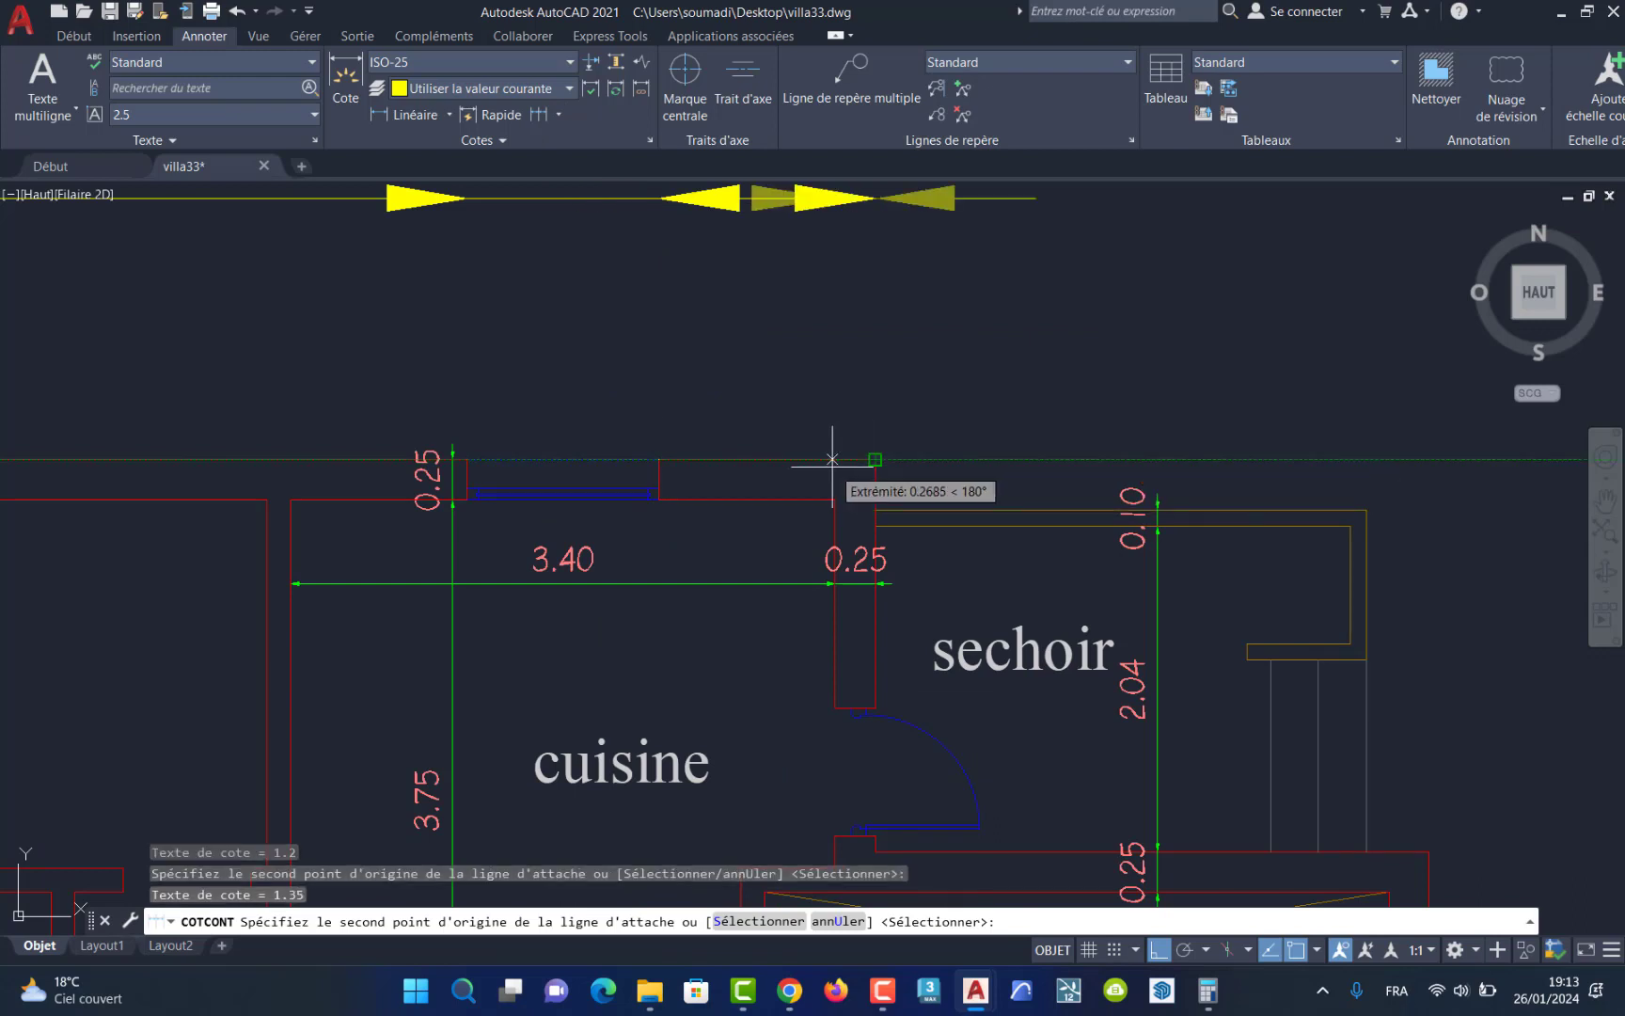
pyautogui.click(1366, 510)
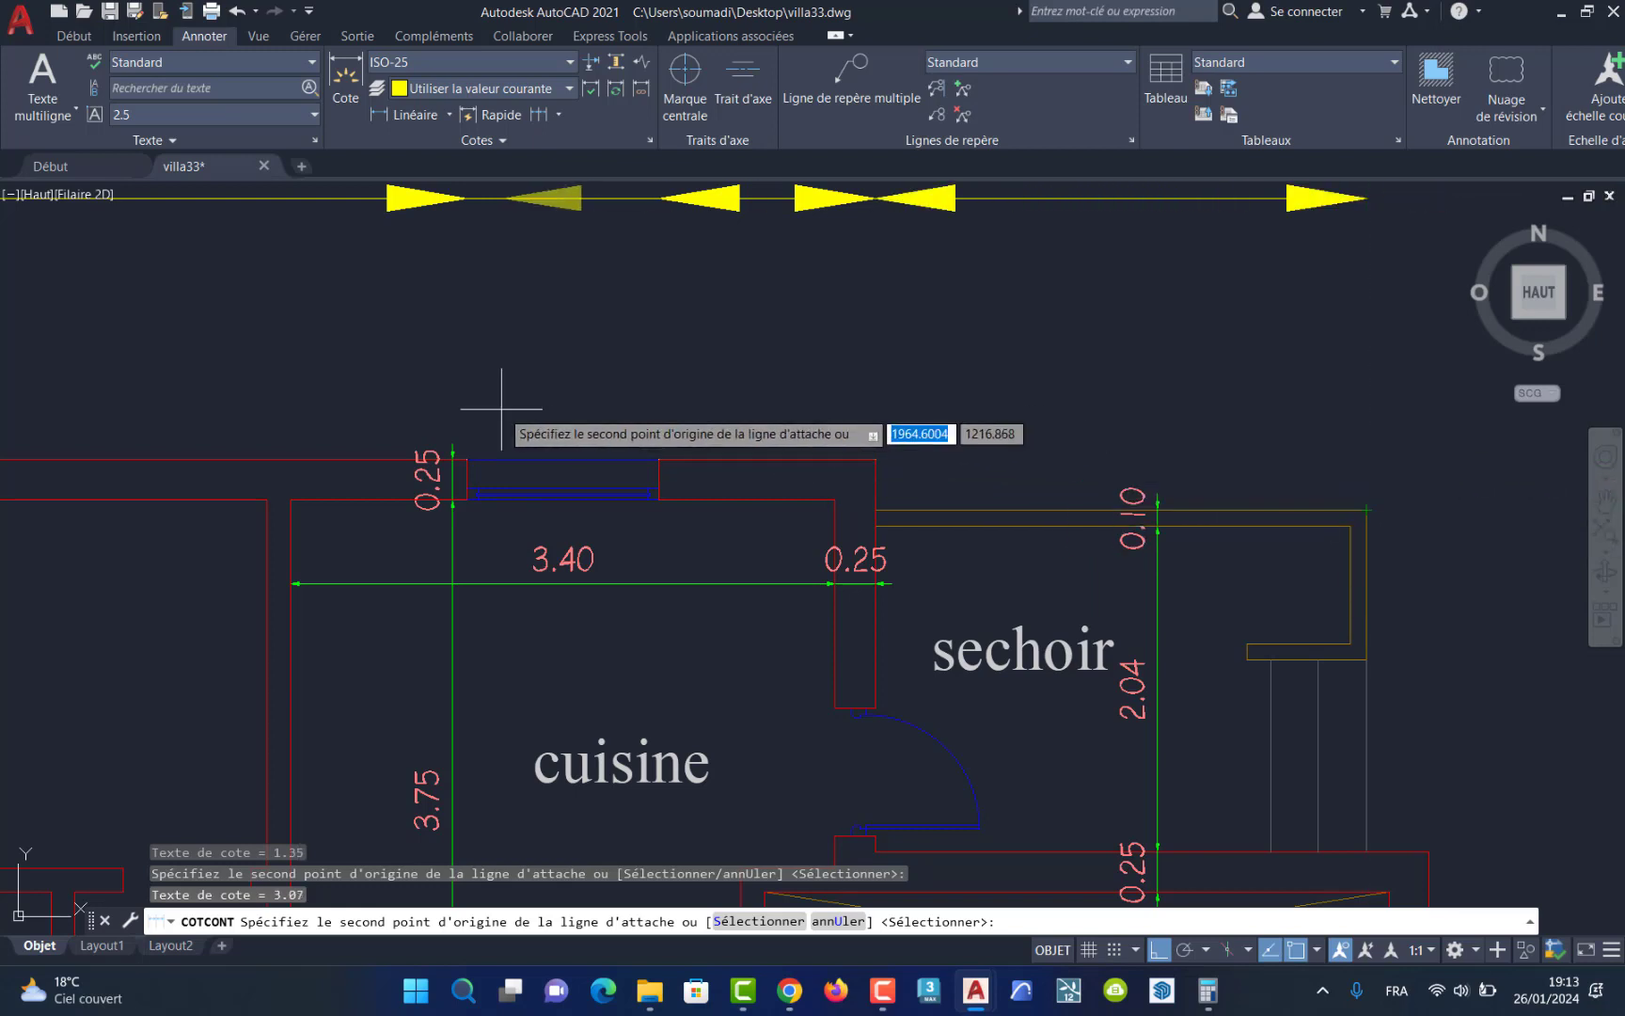
pyautogui.press('Return')
pyautogui.scroll(-6, 864, 489)
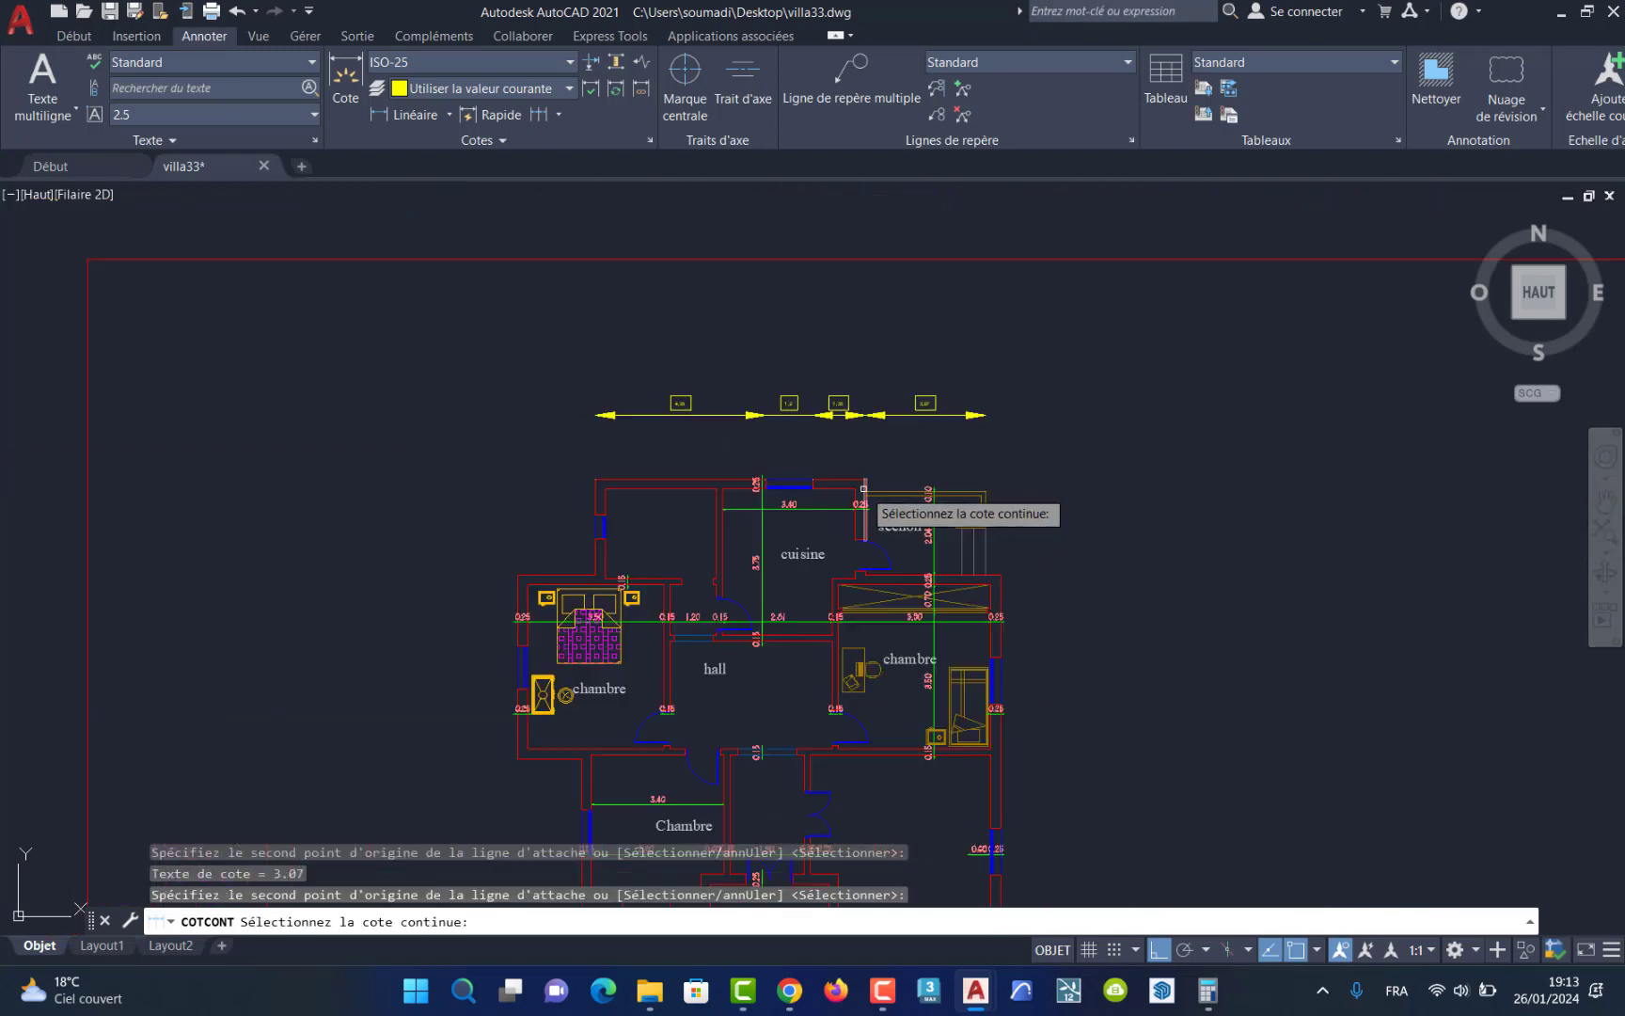
pyautogui.scroll(2, 865, 490)
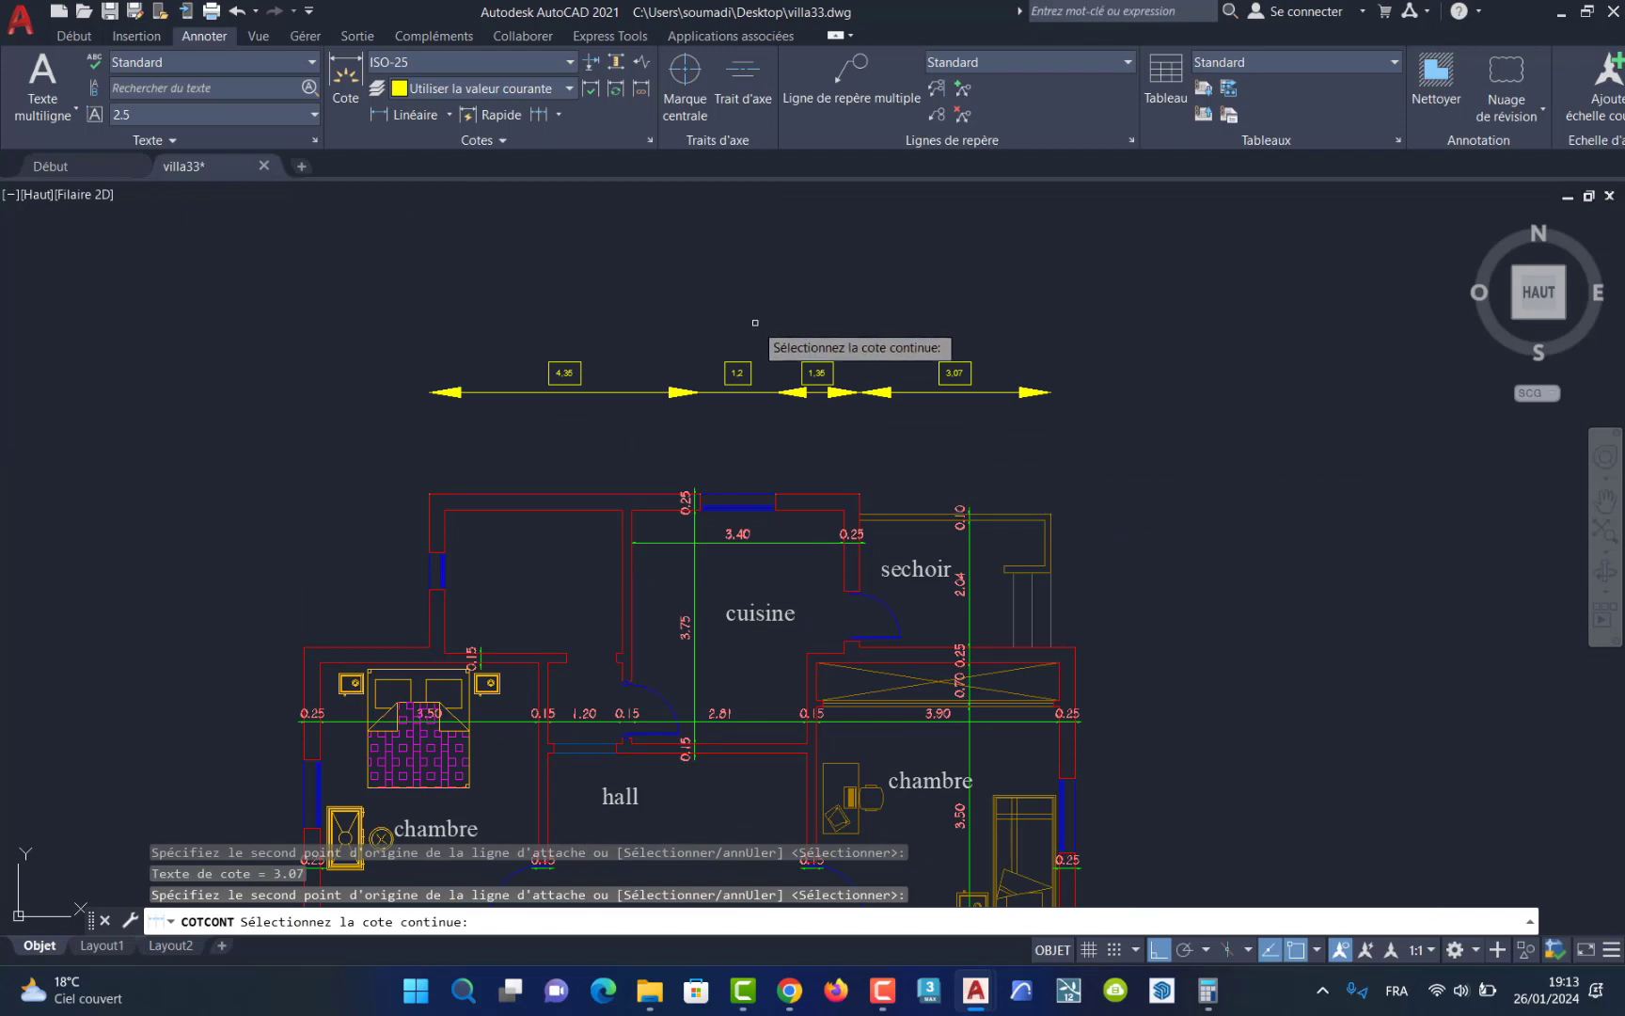
pyautogui.moveTo(882, 992)
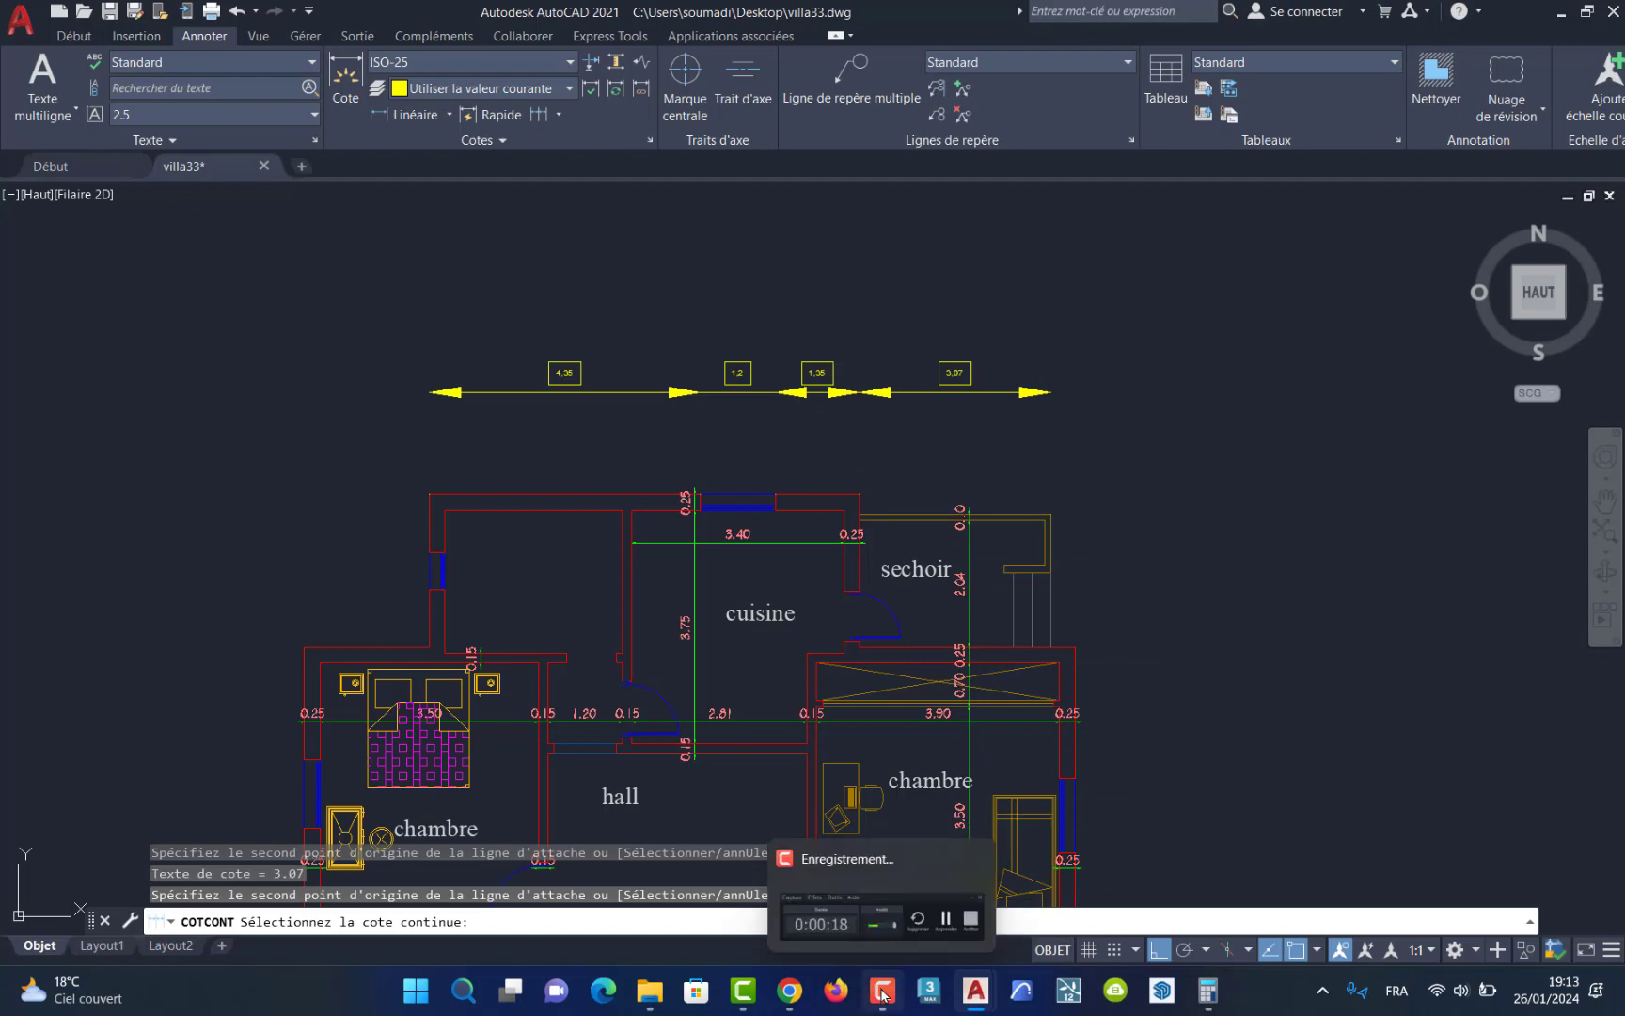
pyautogui.moveTo(880, 884)
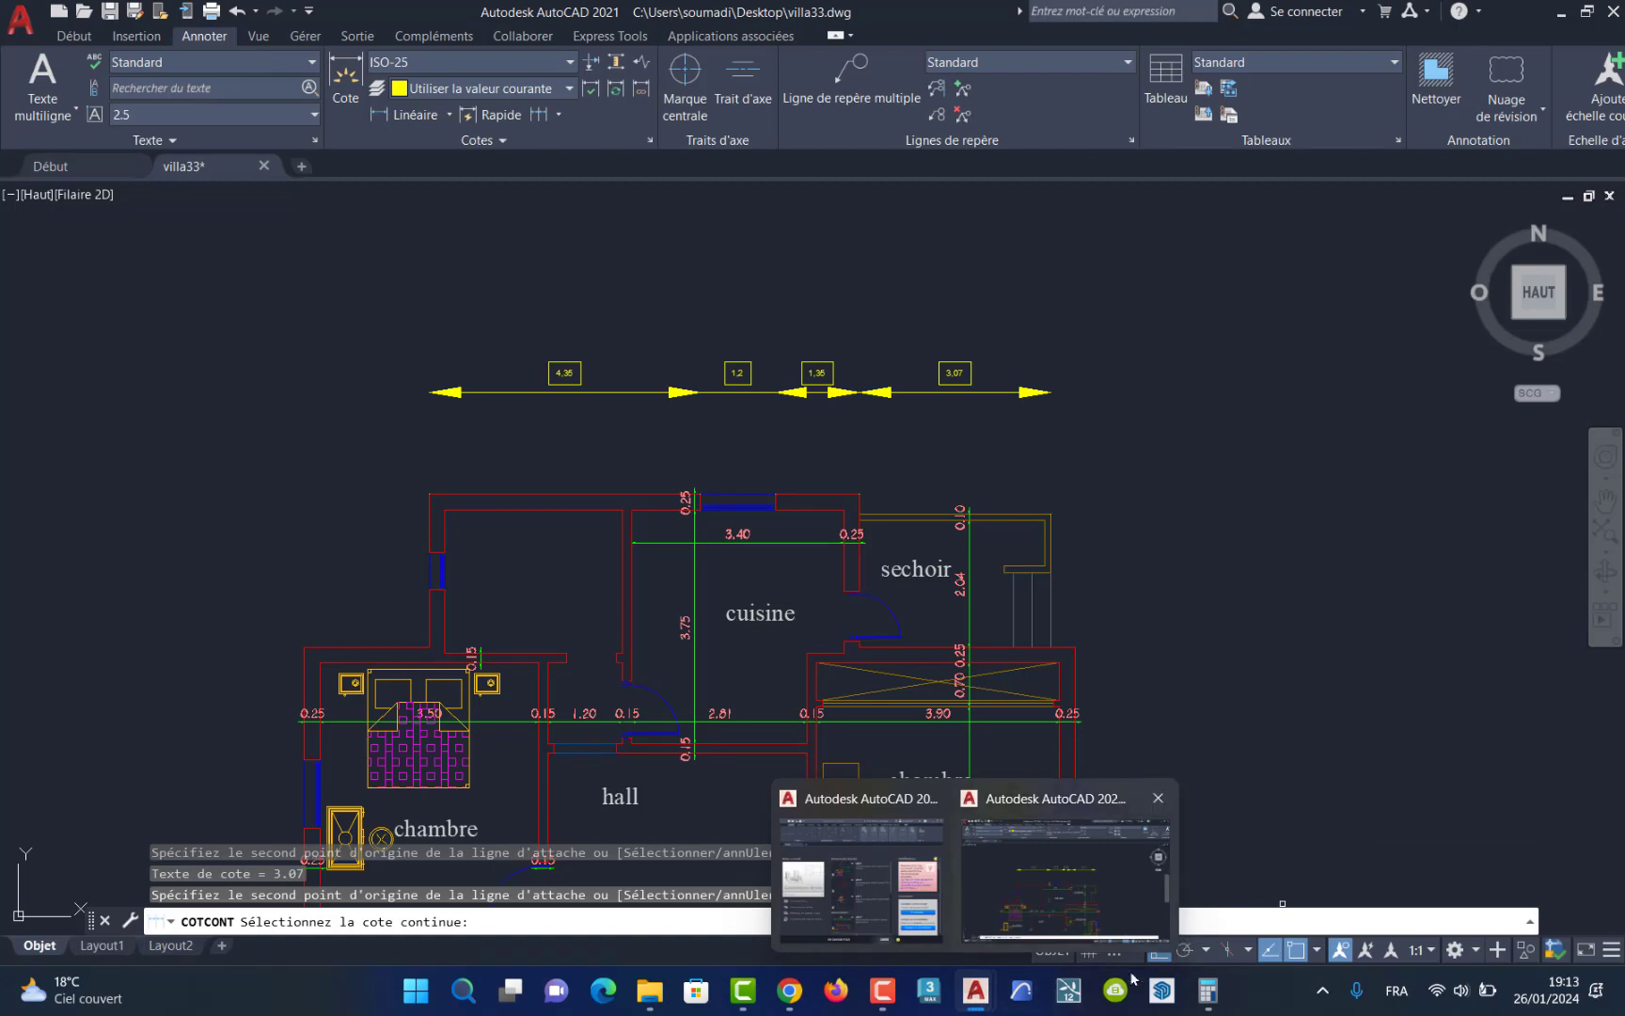
pyautogui.click(873, 1002)
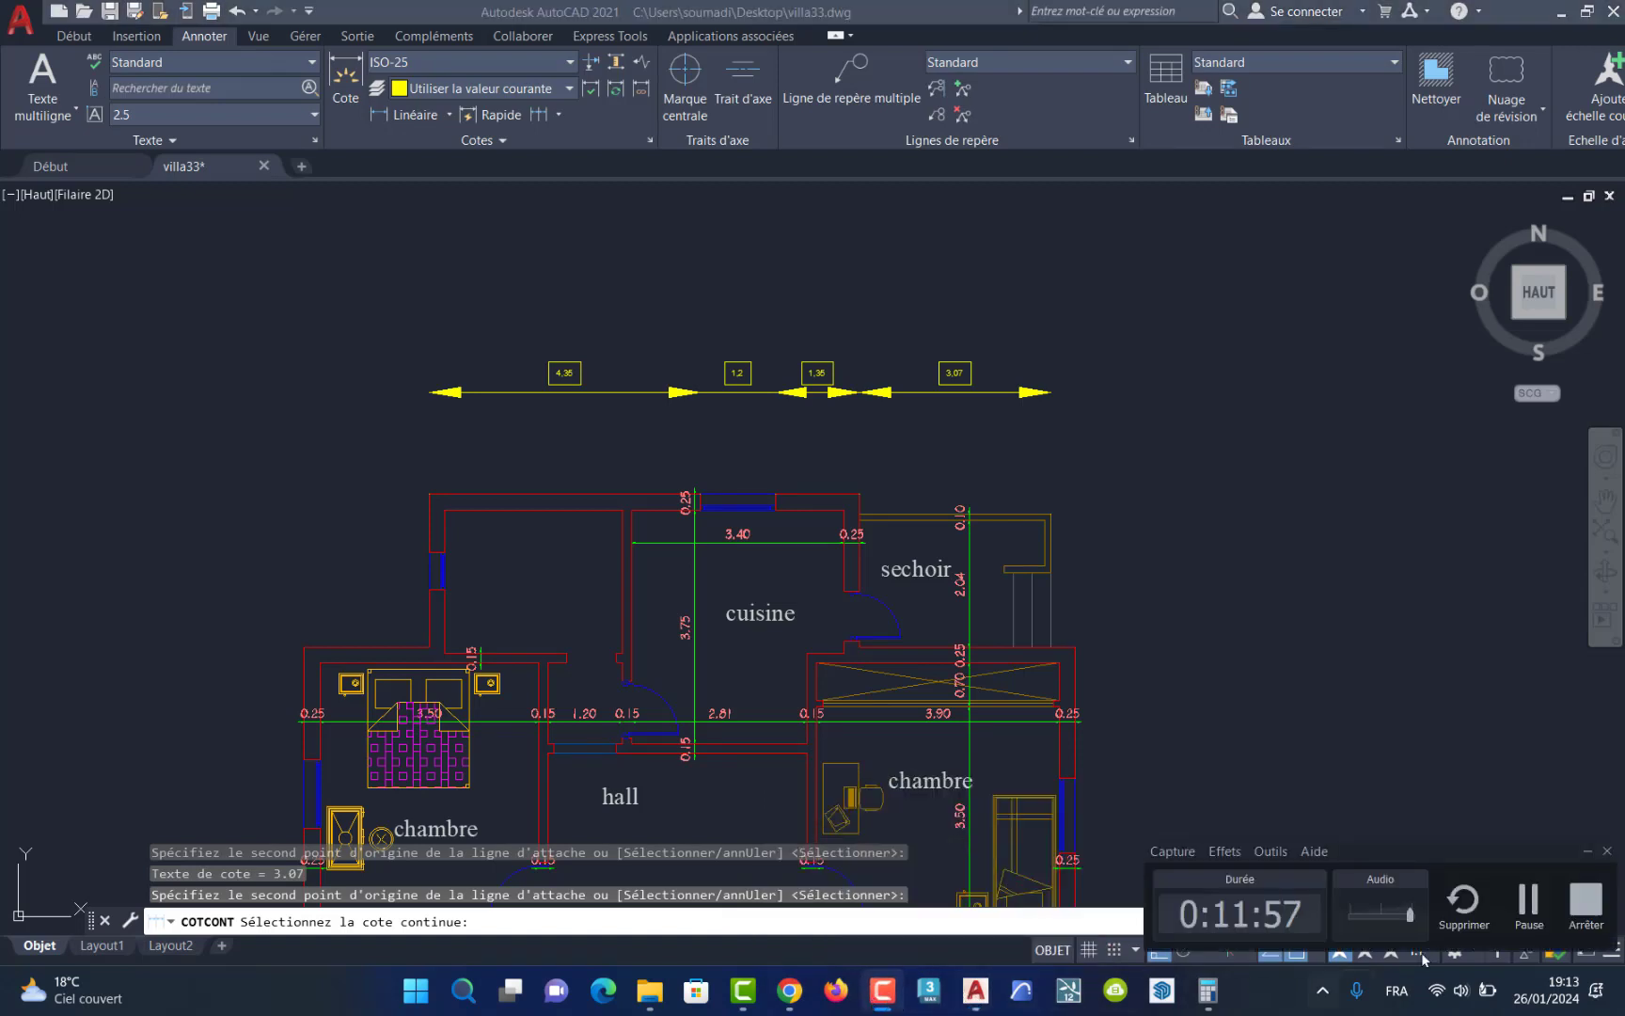
pyautogui.click(1518, 899)
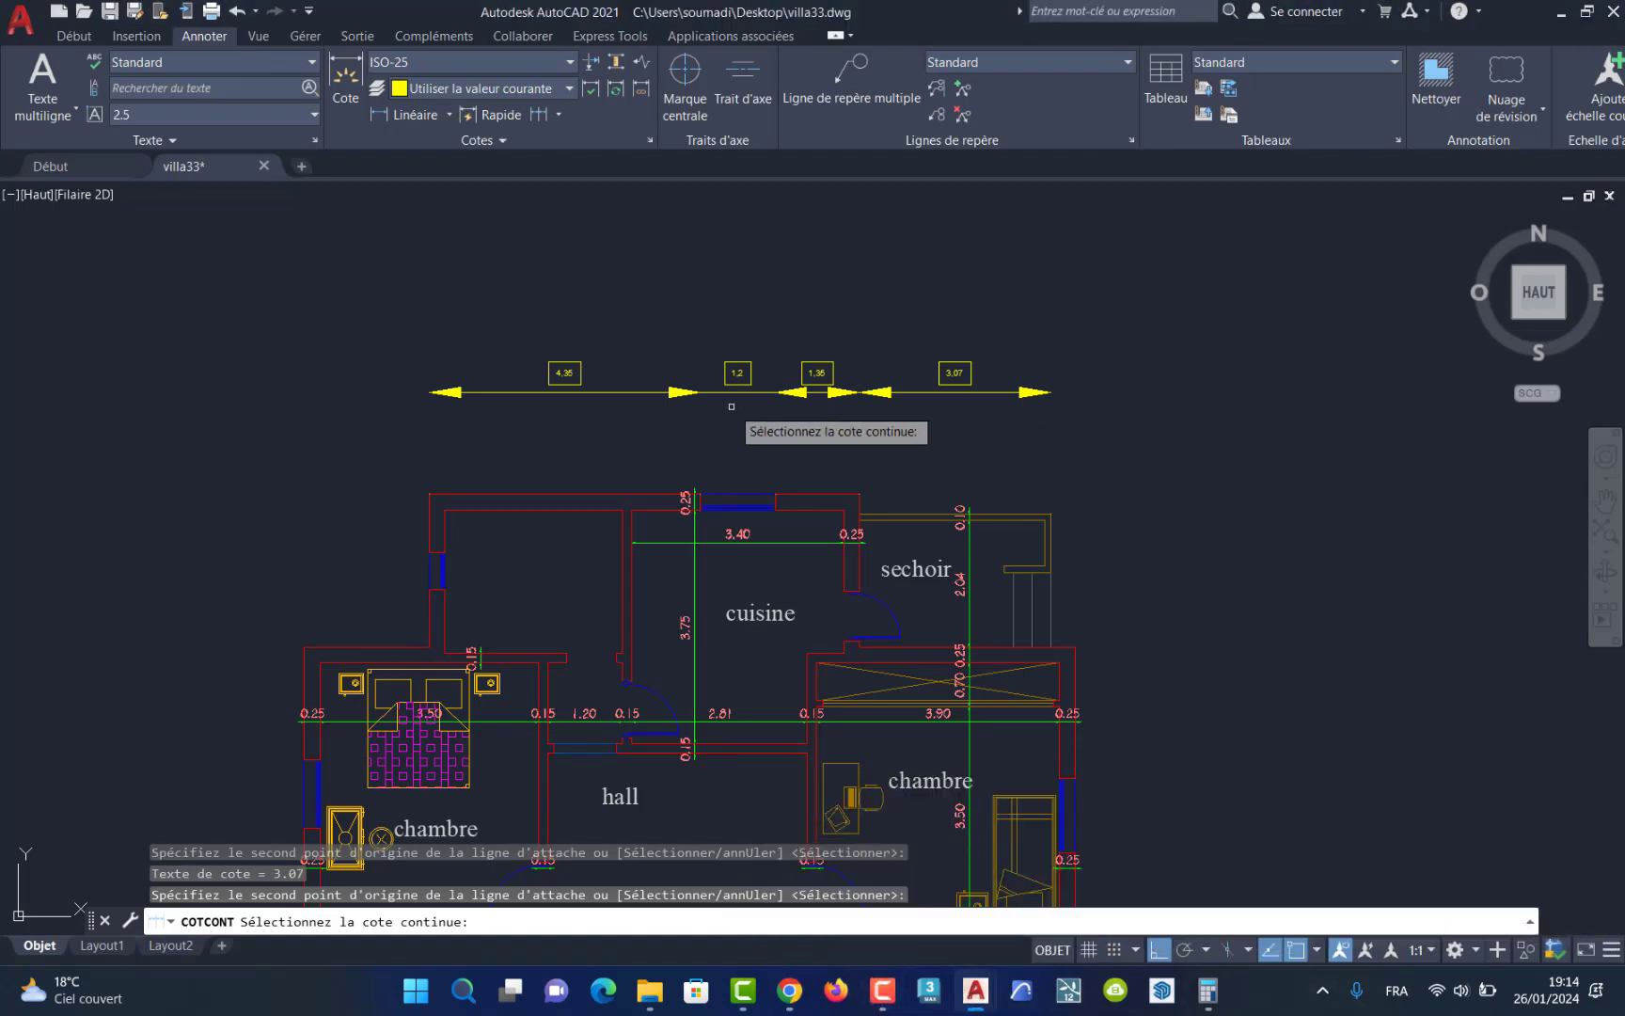
# Step: End the continued dimension chain and open DesignCenter
pyautogui.press('Escape')
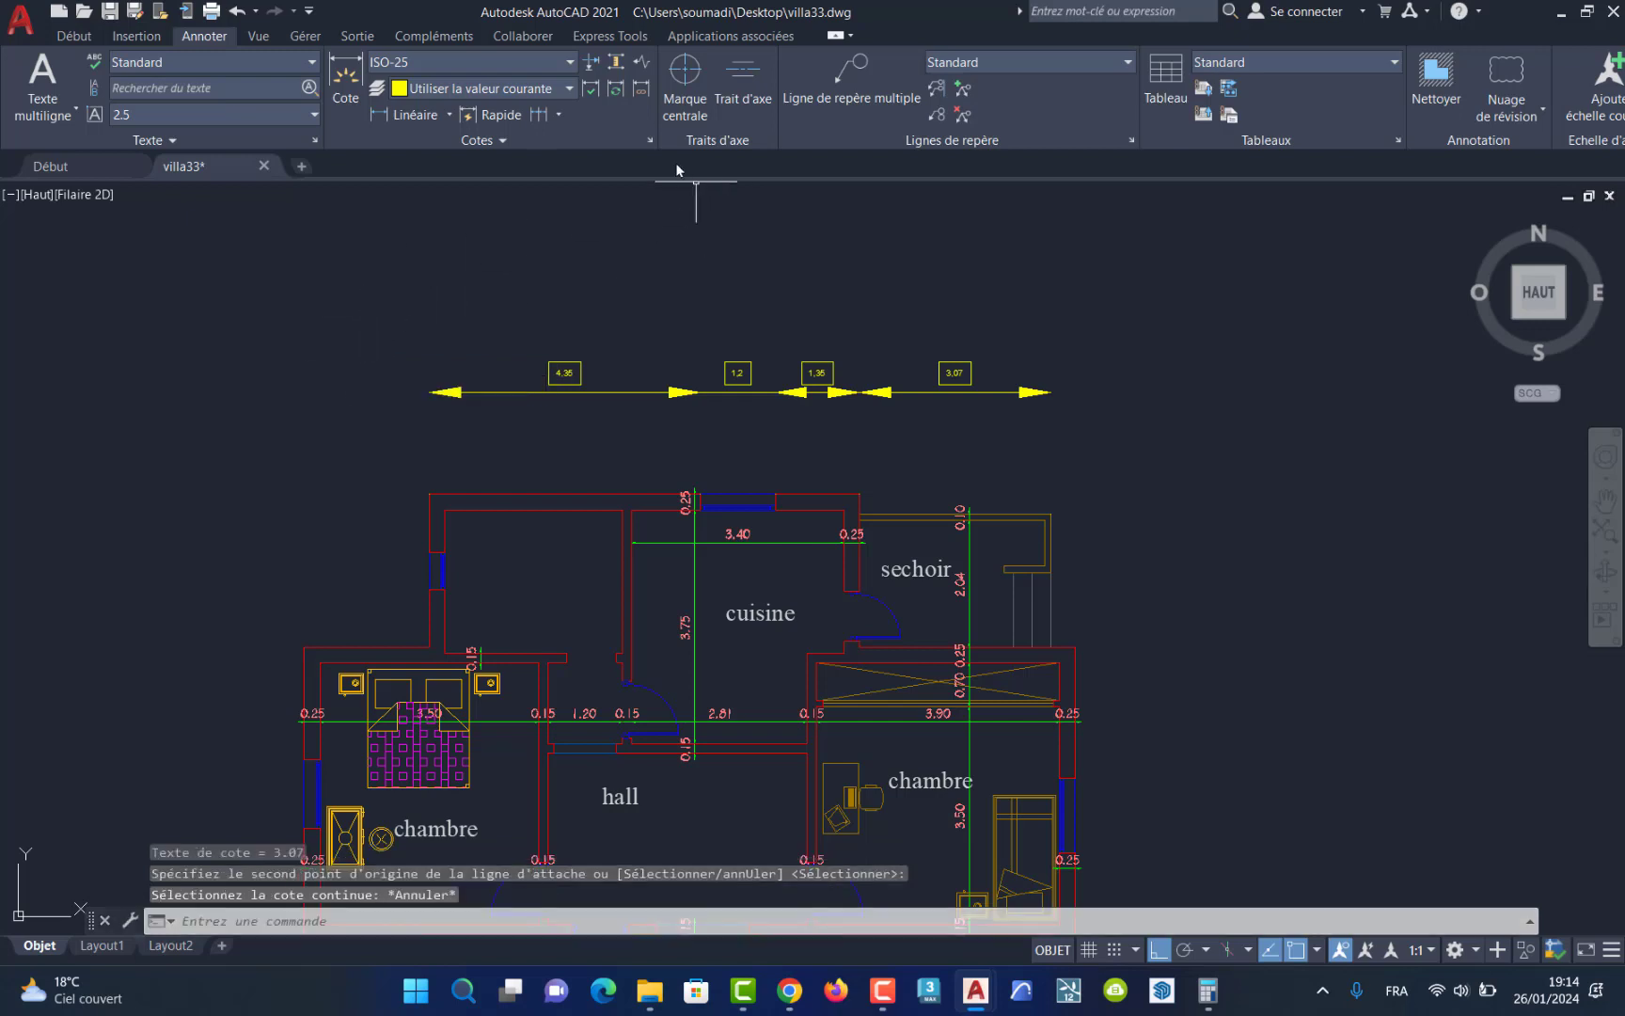
pyautogui.click(257, 36)
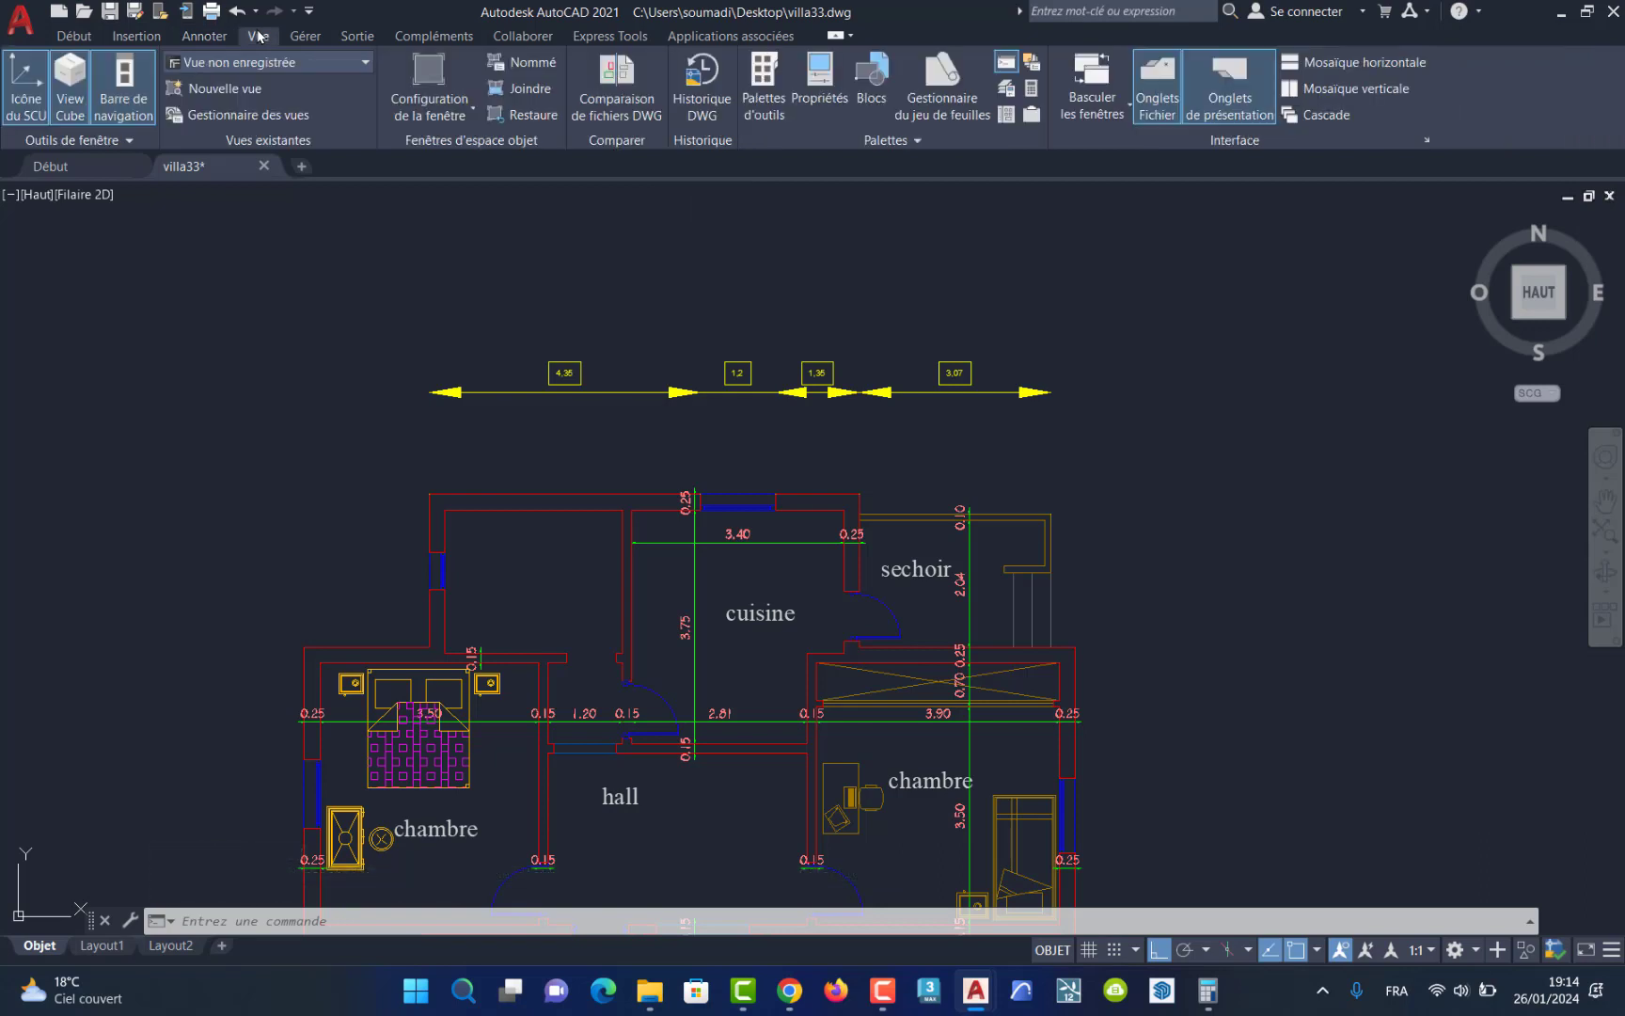
pyautogui.click(1007, 114)
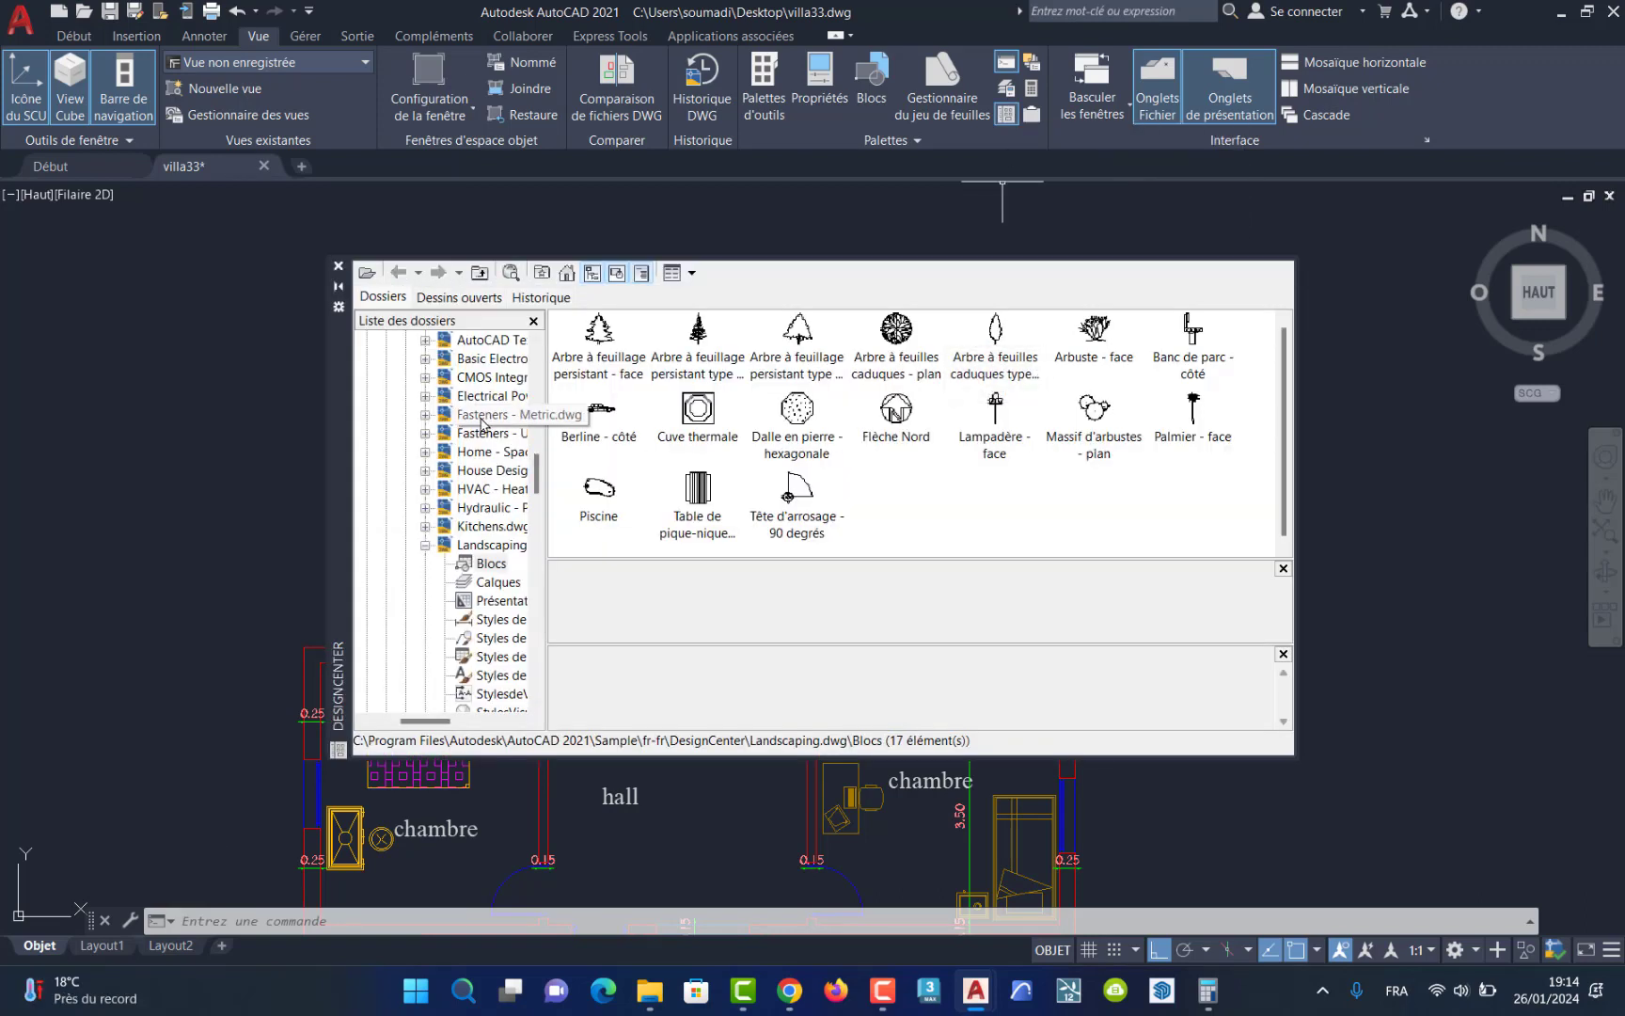
# Step: Browse the AutoCAD 2021 Sample\fr-fr\DesignCenter folder and display the blocks of Kitchens.dwg
pyautogui.moveTo(540, 489); pyautogui.dragTo(539, 469)
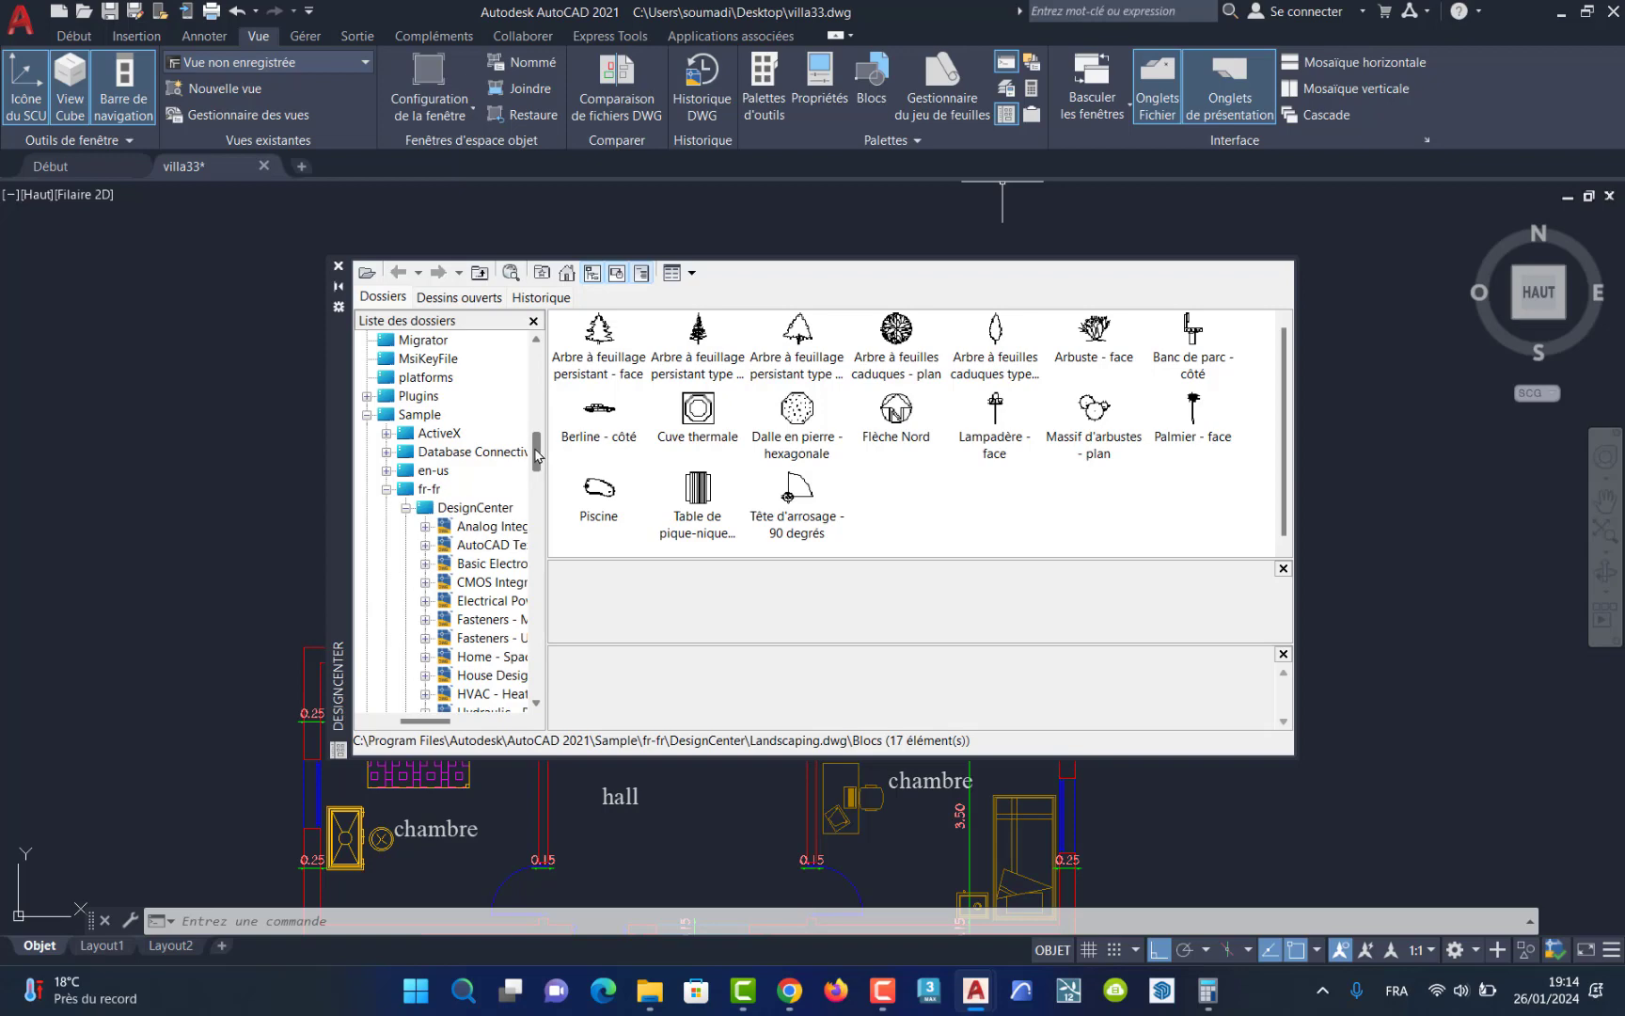
pyautogui.moveTo(538, 456); pyautogui.dragTo(548, 402)
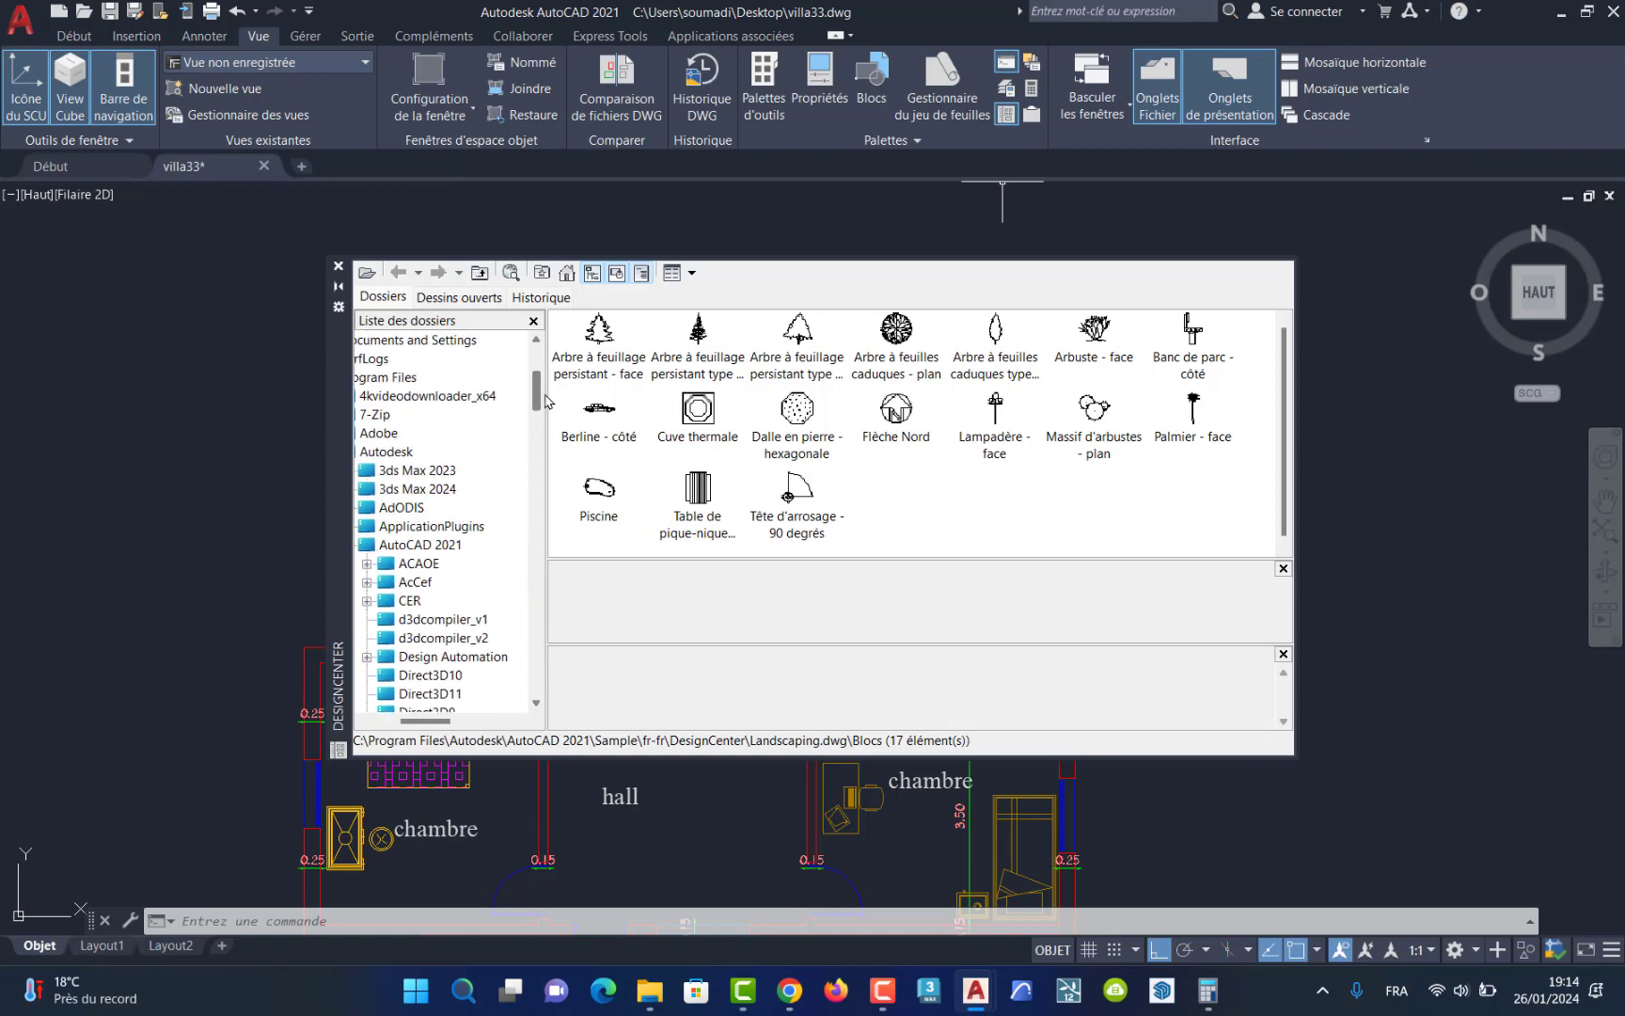
pyautogui.moveTo(431, 722); pyautogui.dragTo(410, 726)
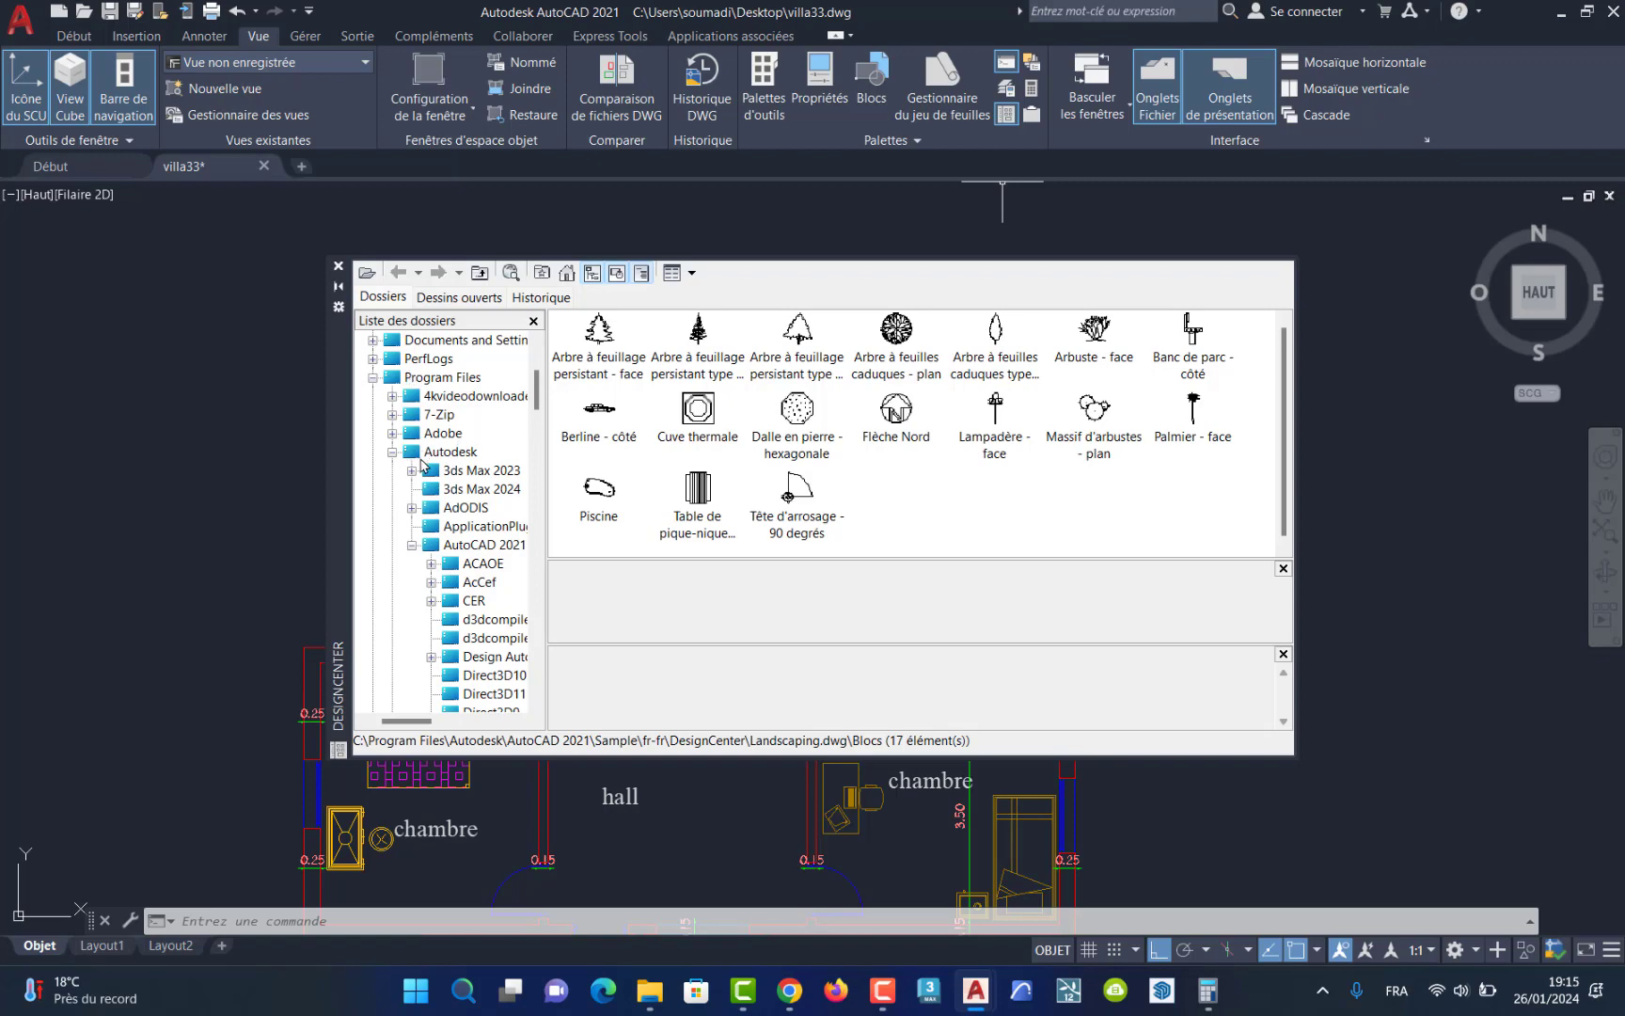
pyautogui.moveTo(385, 722)
pyautogui.mouseDown()
pyautogui.moveTo(434, 723)
pyautogui.moveTo(404, 723)
pyautogui.mouseUp()
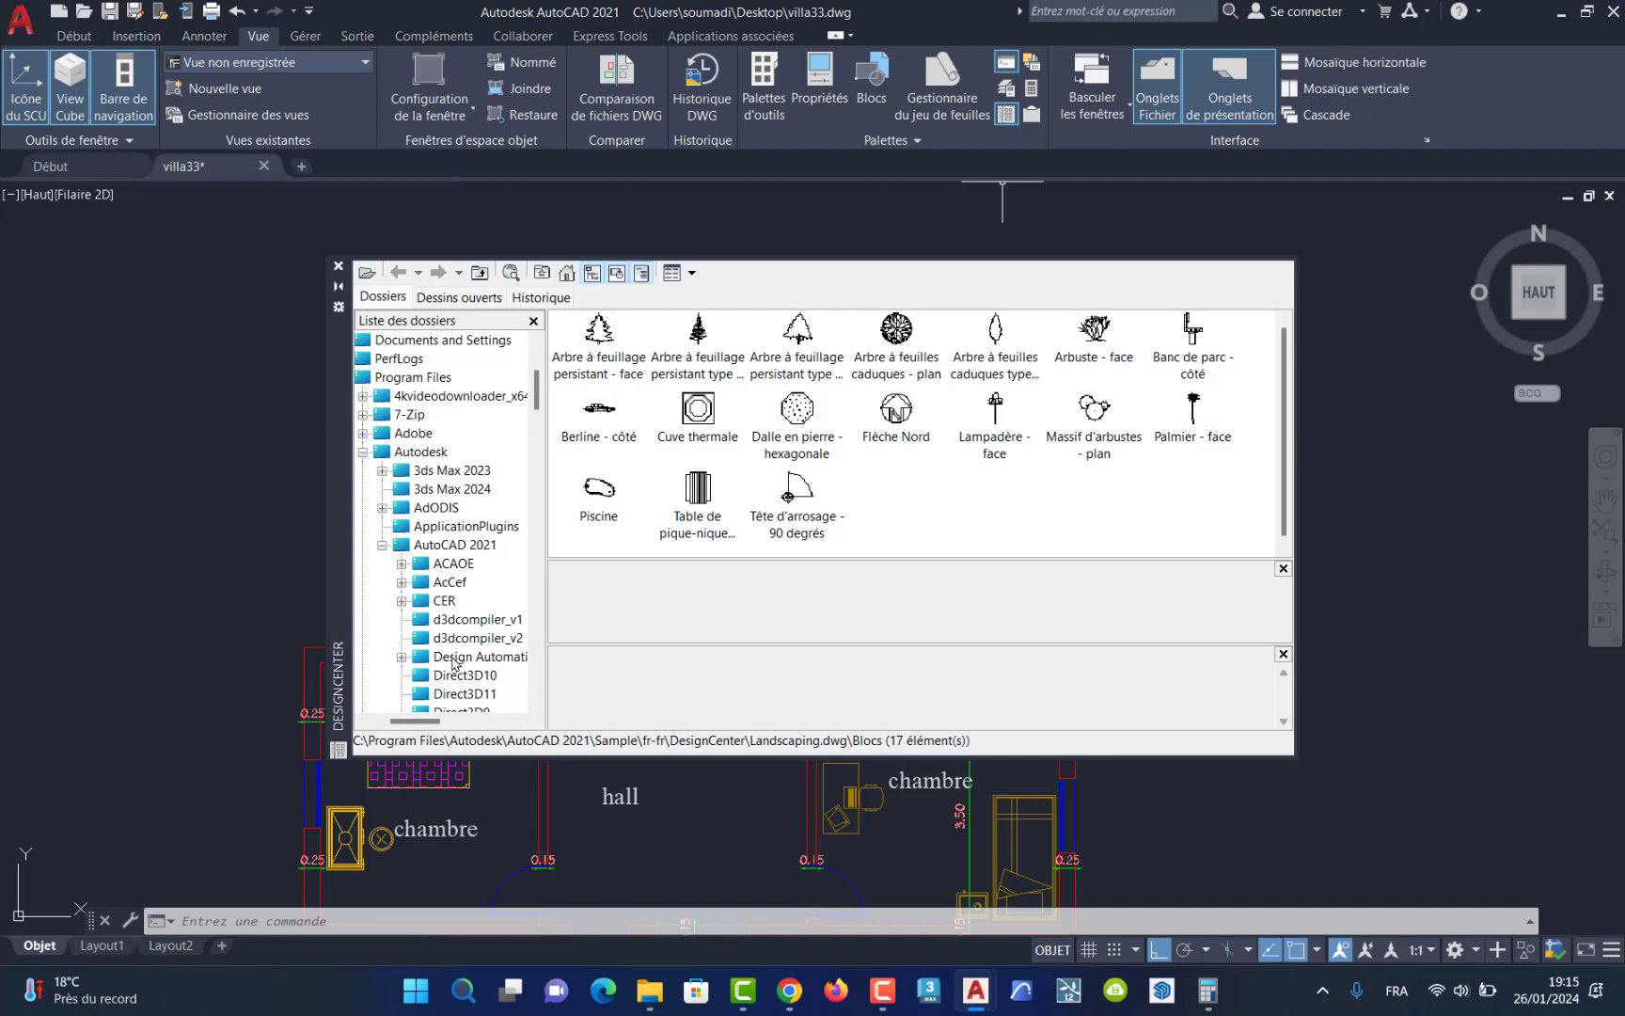
pyautogui.moveTo(539, 403); pyautogui.dragTo(551, 451)
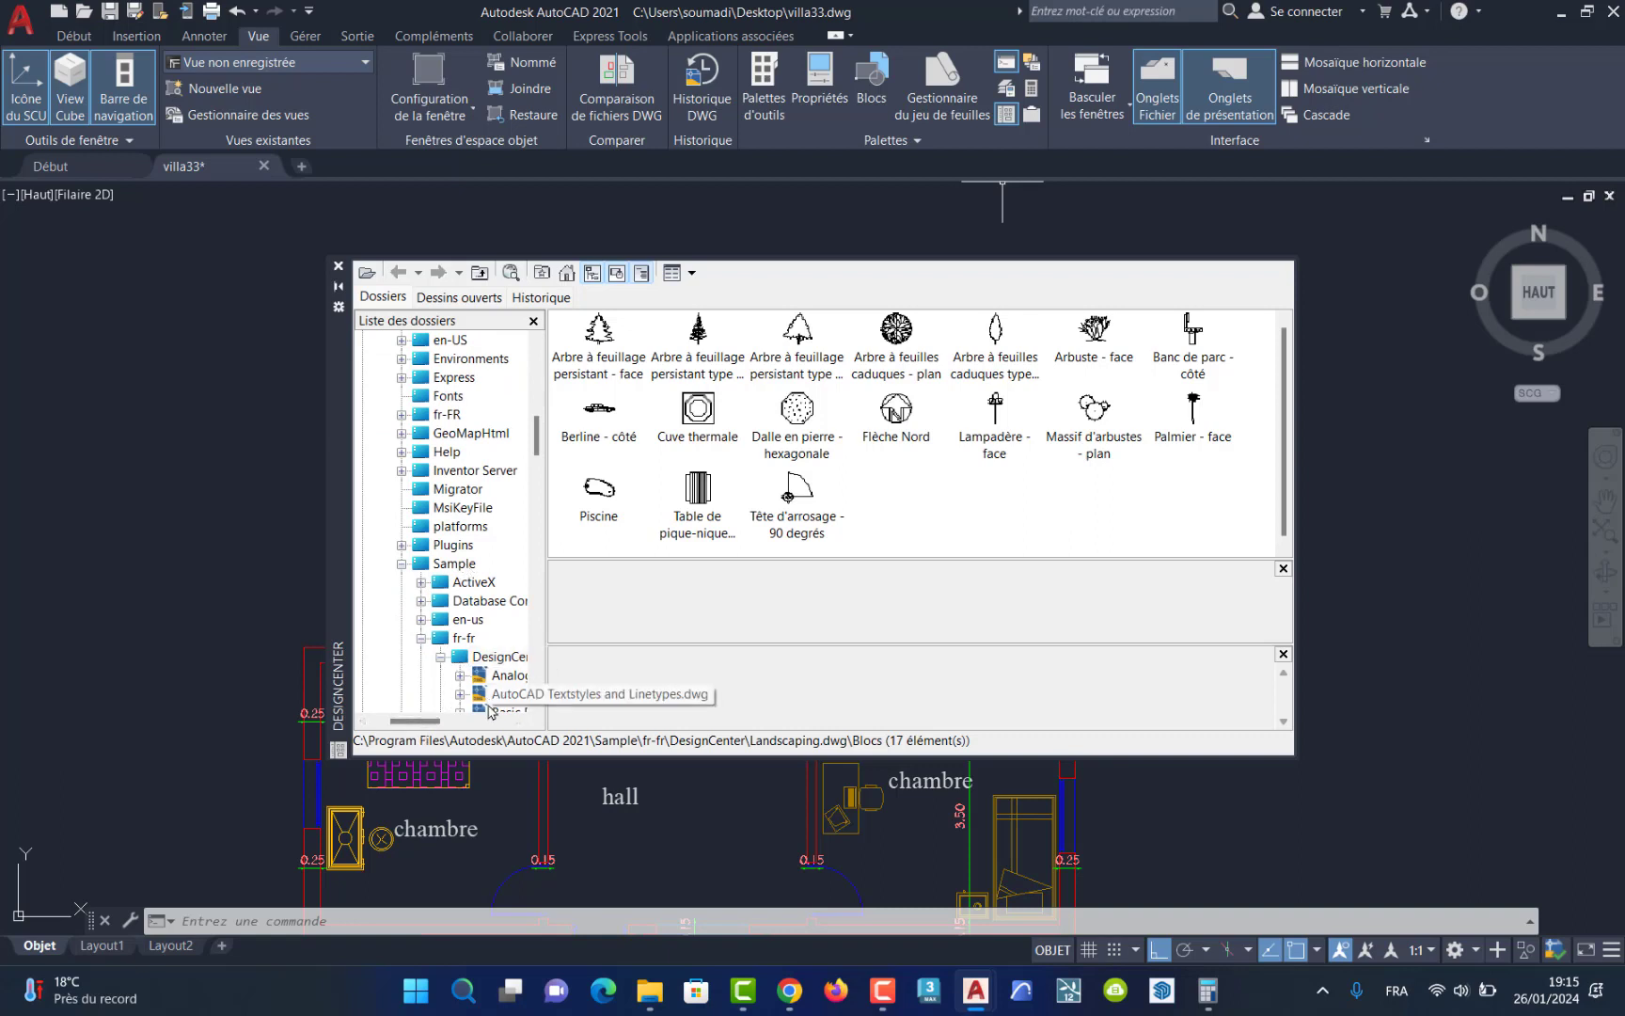
pyautogui.moveTo(541, 444); pyautogui.dragTo(541, 469)
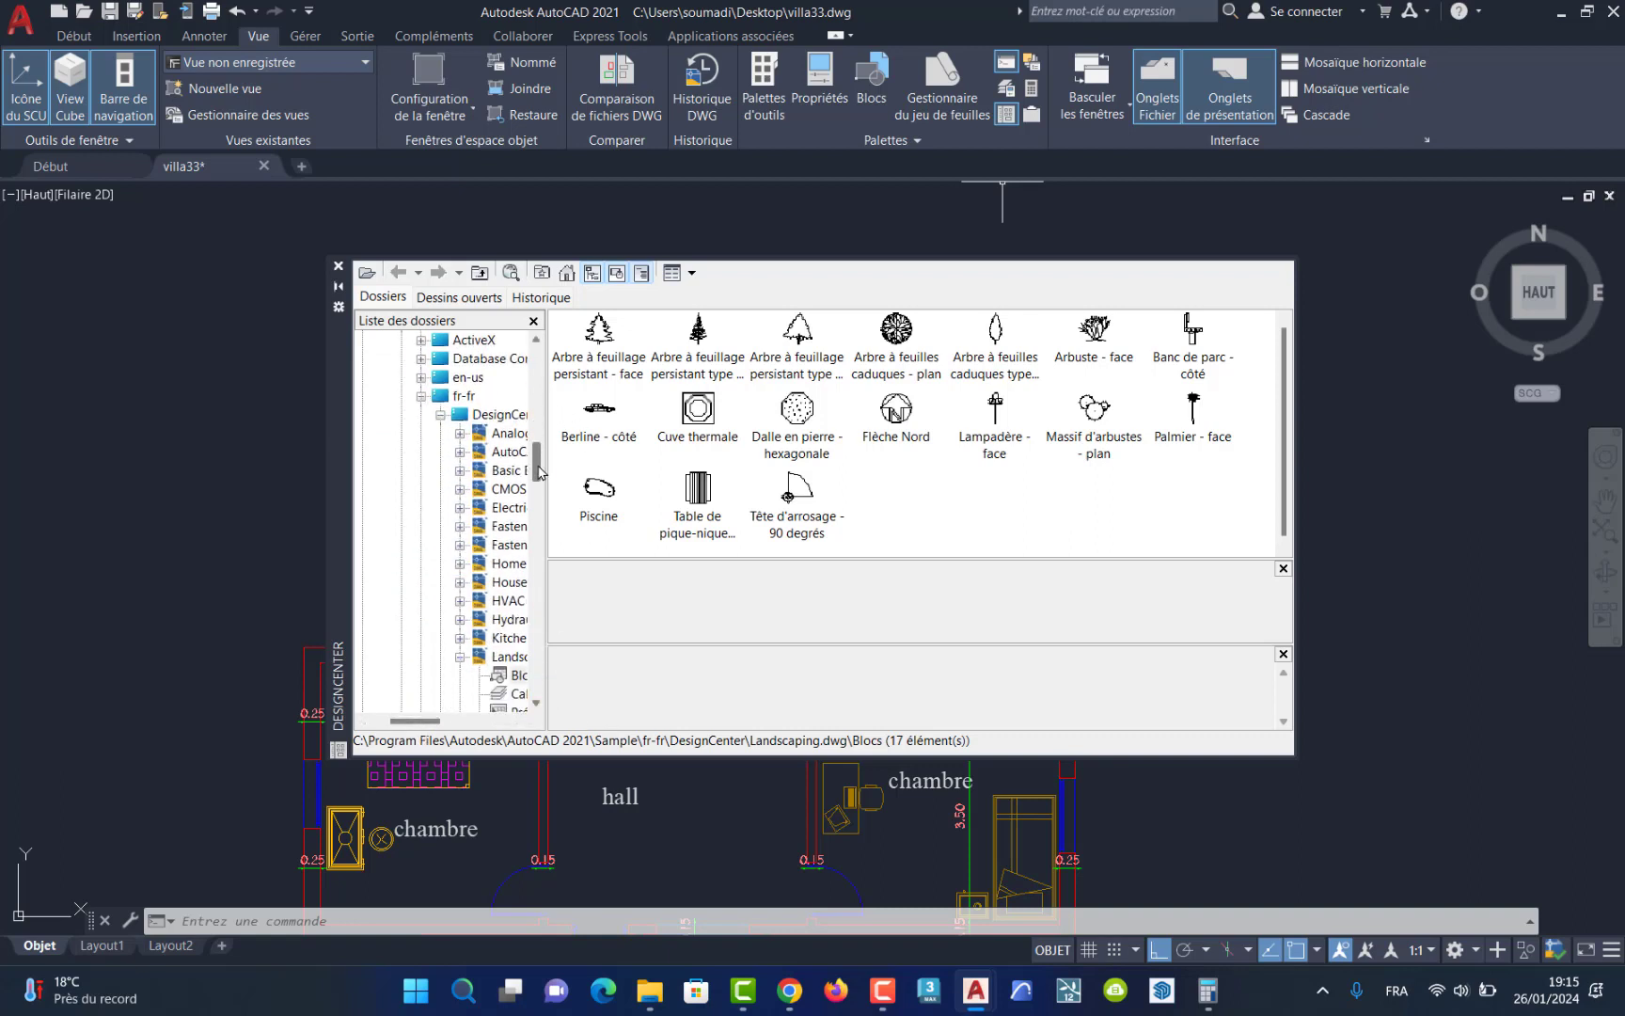
pyautogui.moveTo(427, 729); pyautogui.dragTo(455, 727)
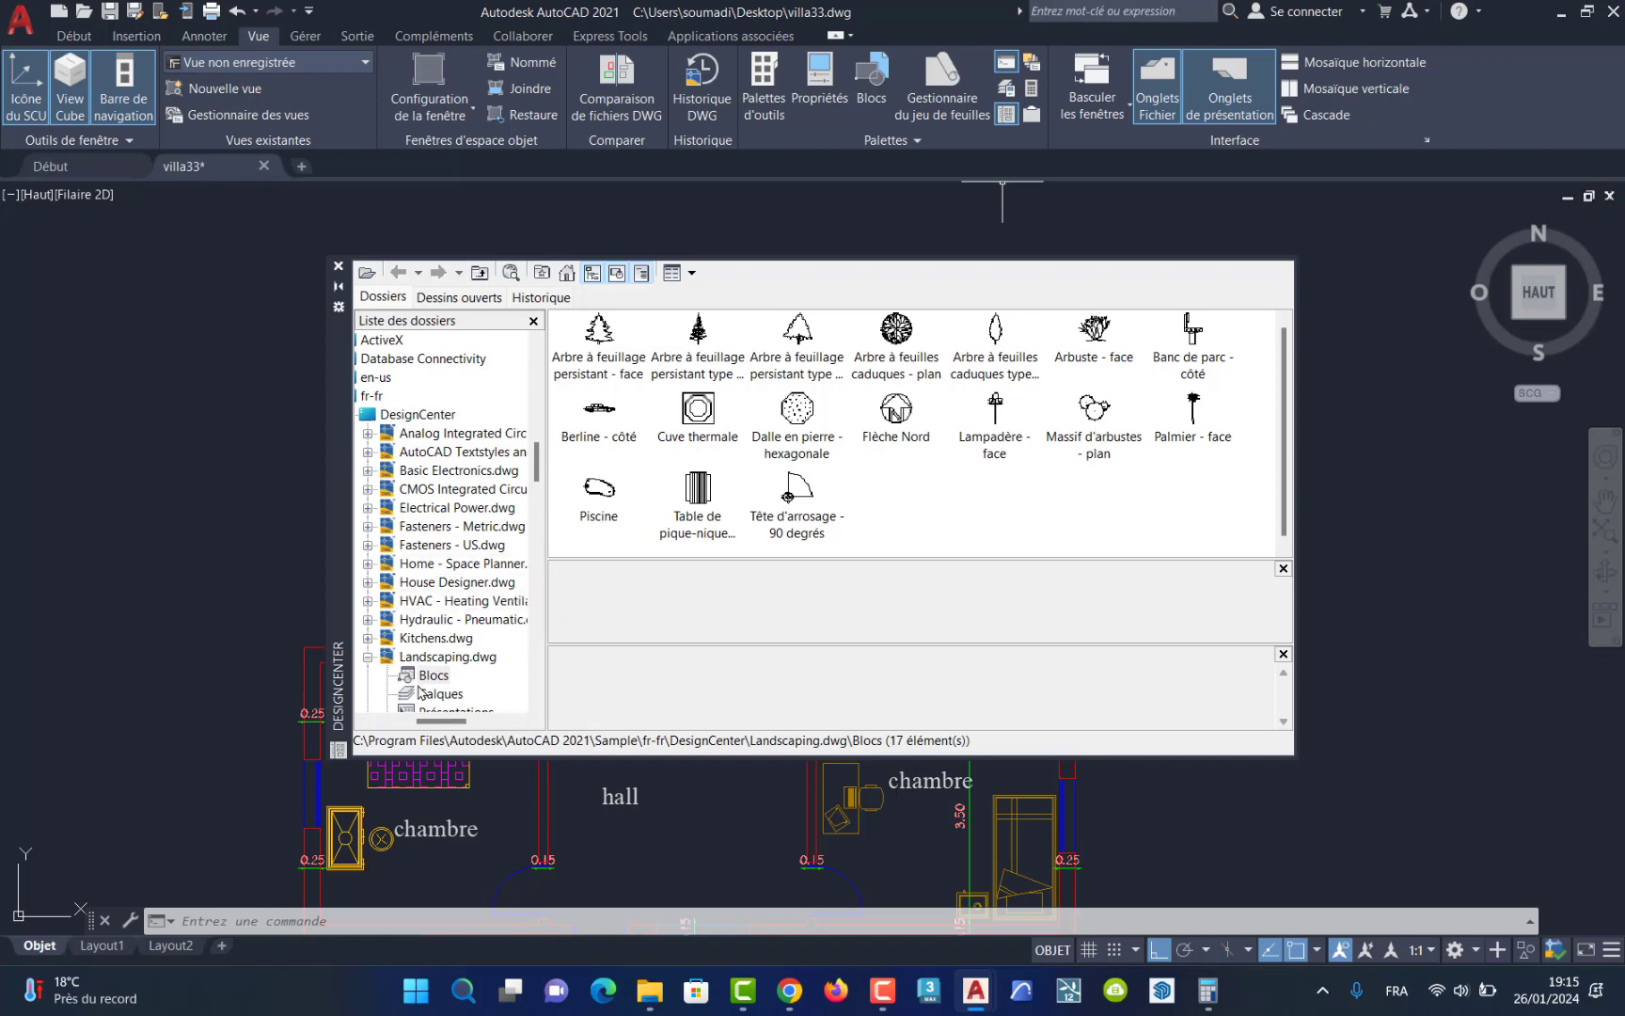
pyautogui.click(369, 639)
pyautogui.click(432, 489)
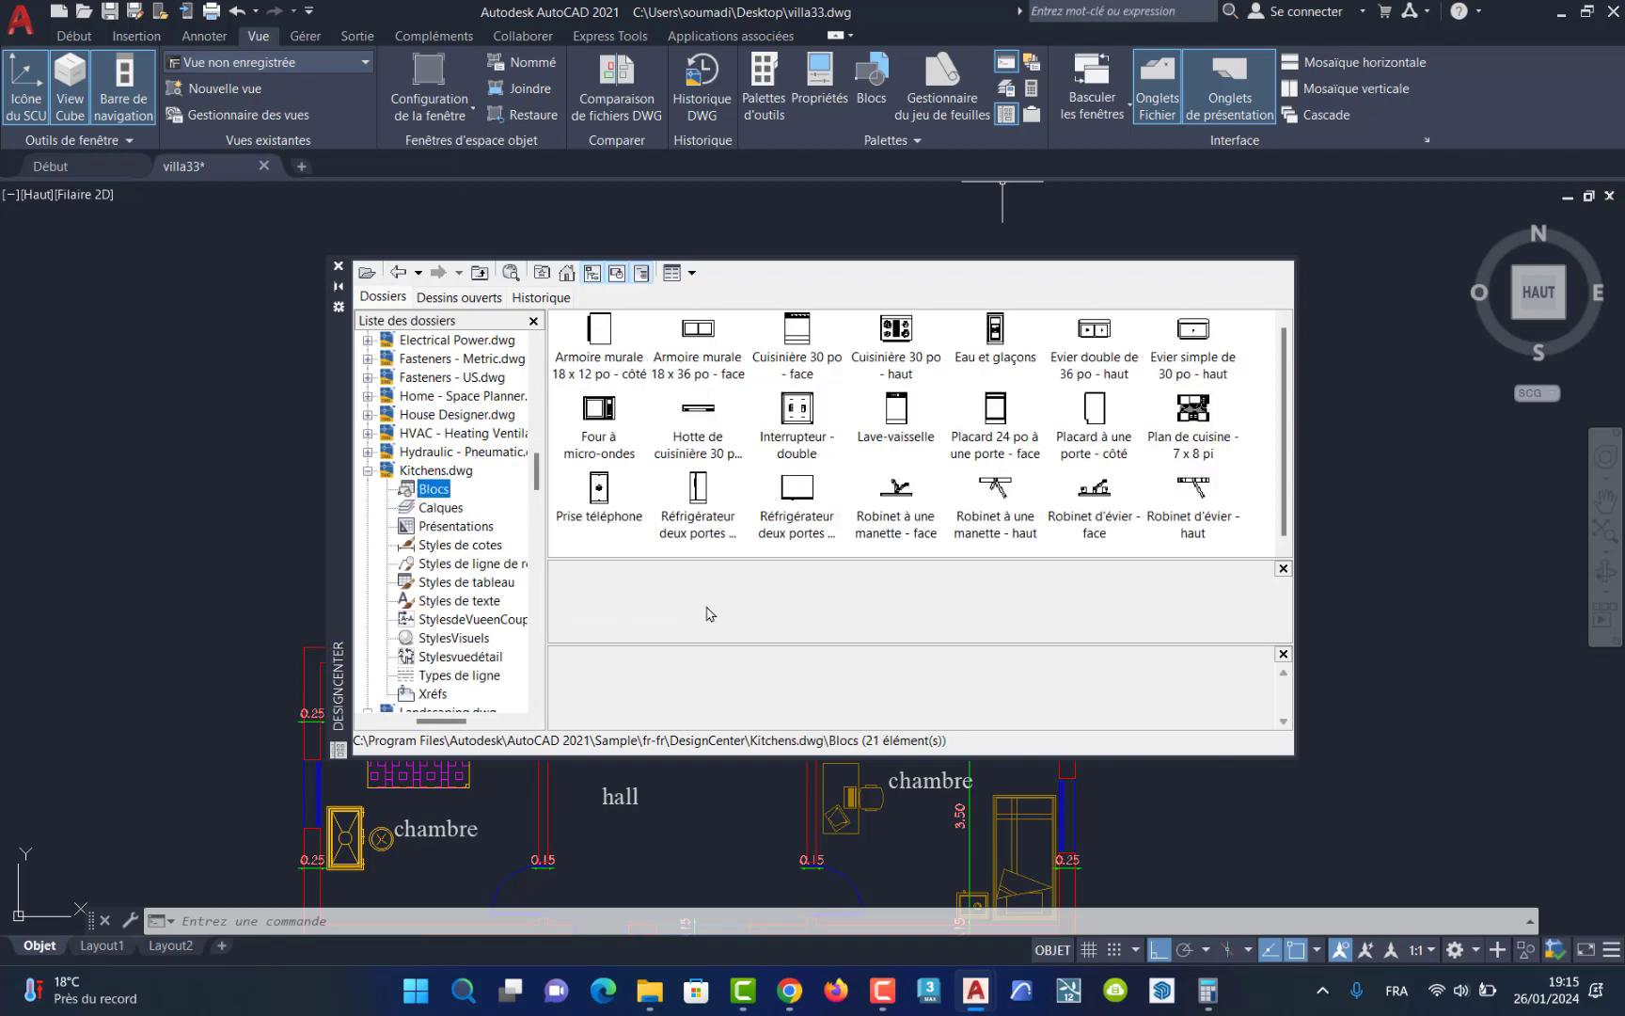
# Step: Display the blocks of Landscaping.dwg and insert the "Arbre à feuilles caduques - plan" tree block into the villa drawing
pyautogui.click(367, 471)
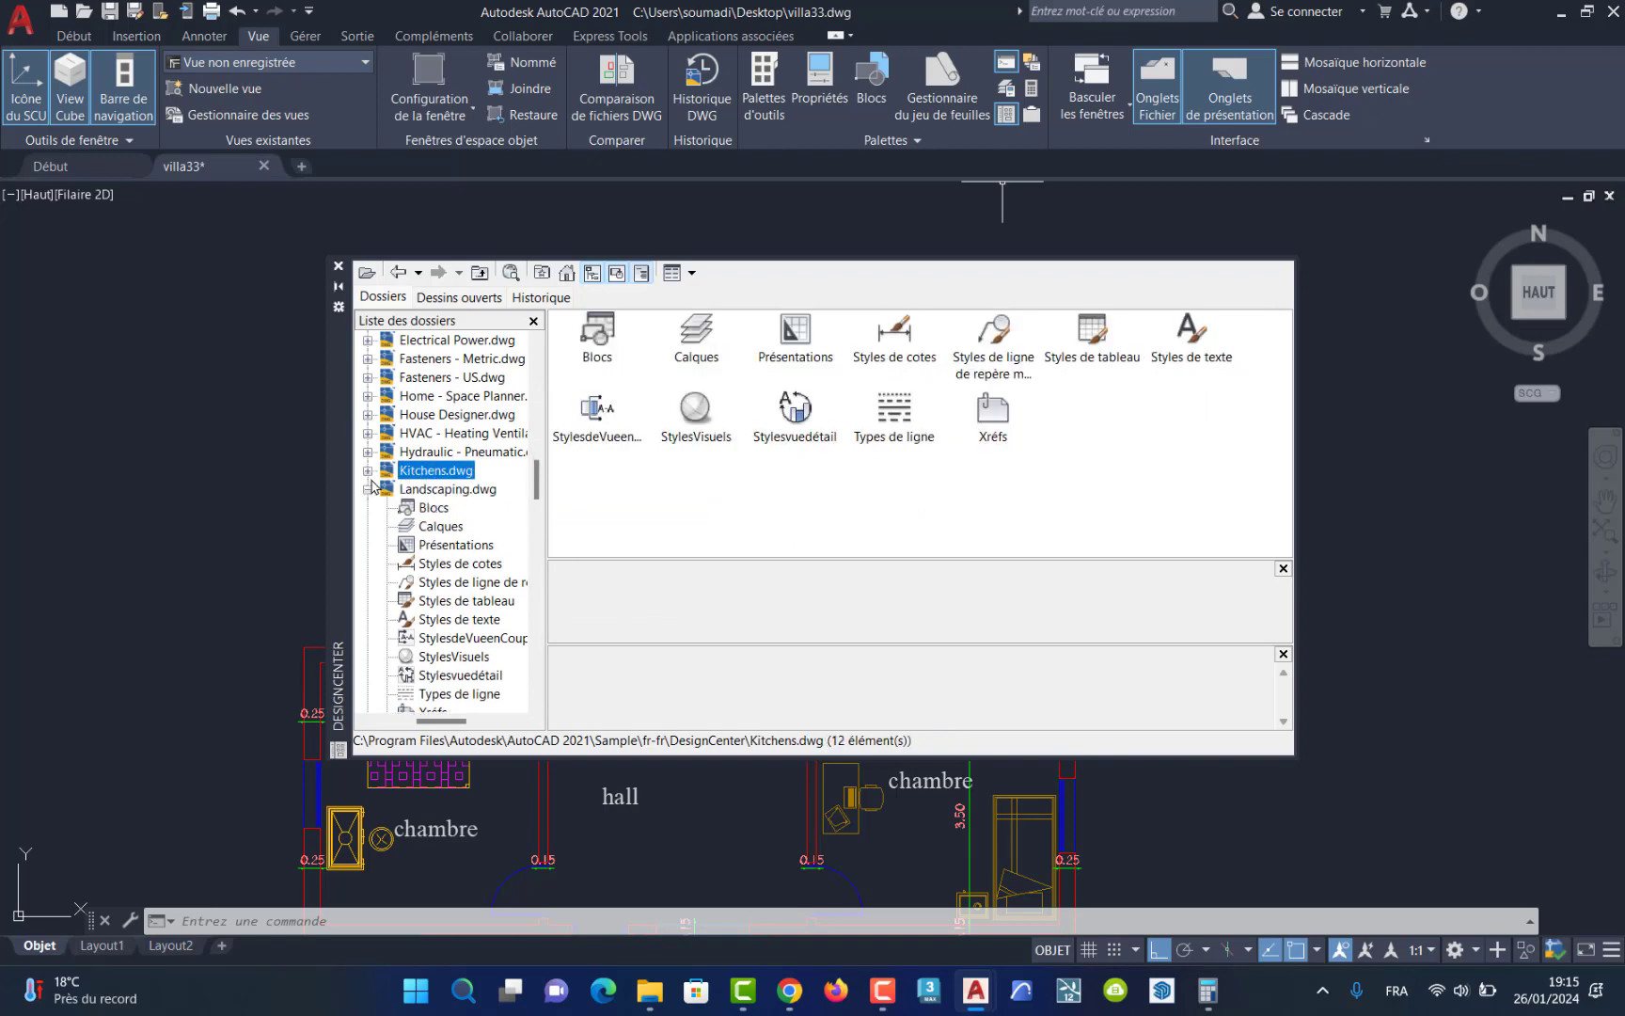
pyautogui.click(437, 509)
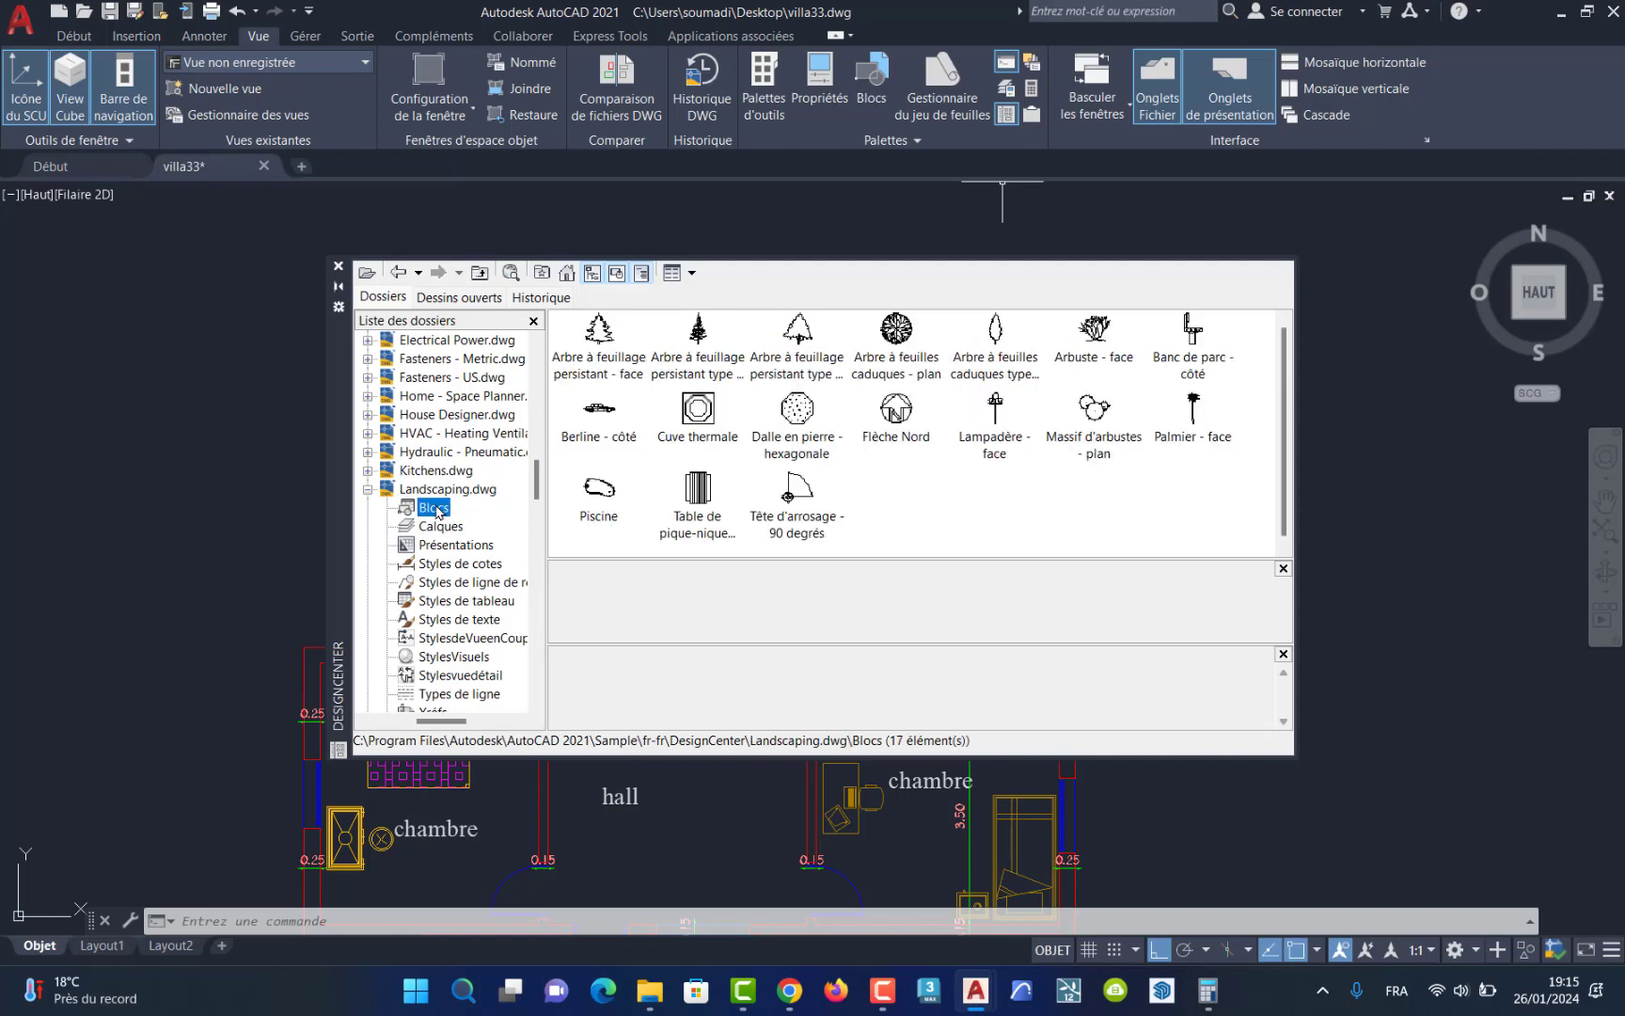
pyautogui.click(897, 329)
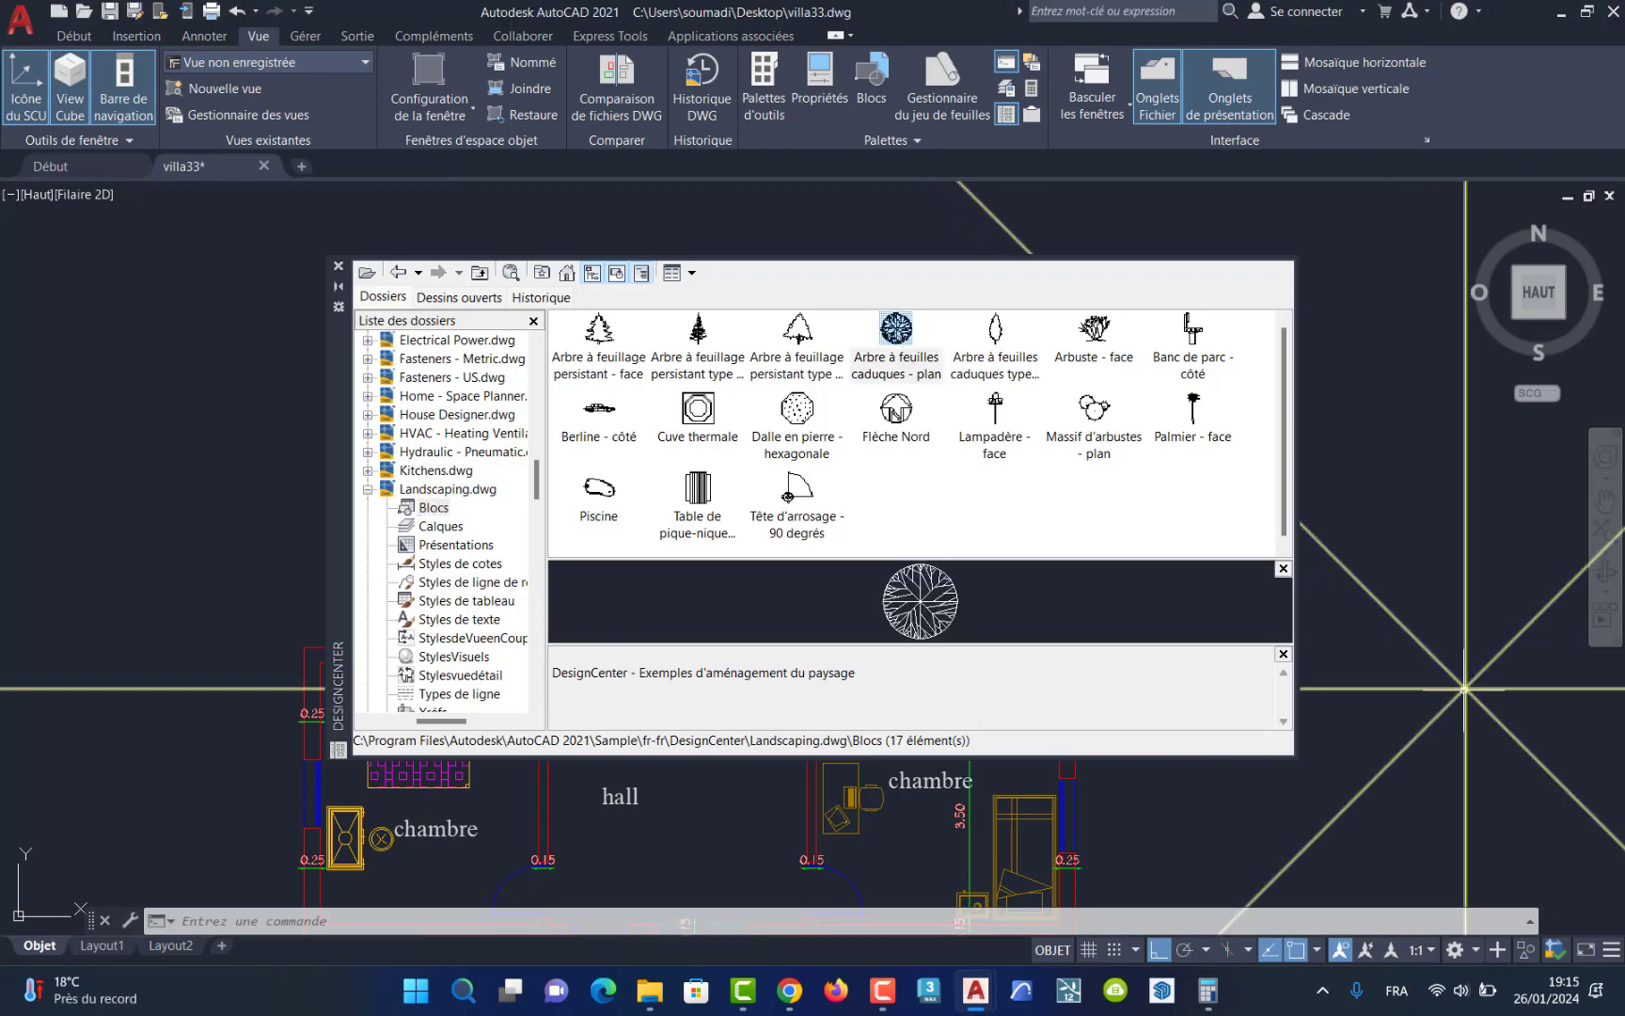
# Step: Examine the sample blocks of Pipe Fittings.dwg, Plant Process.dwg and Welding.dwg
pyautogui.click(366, 490)
pyautogui.click(367, 508)
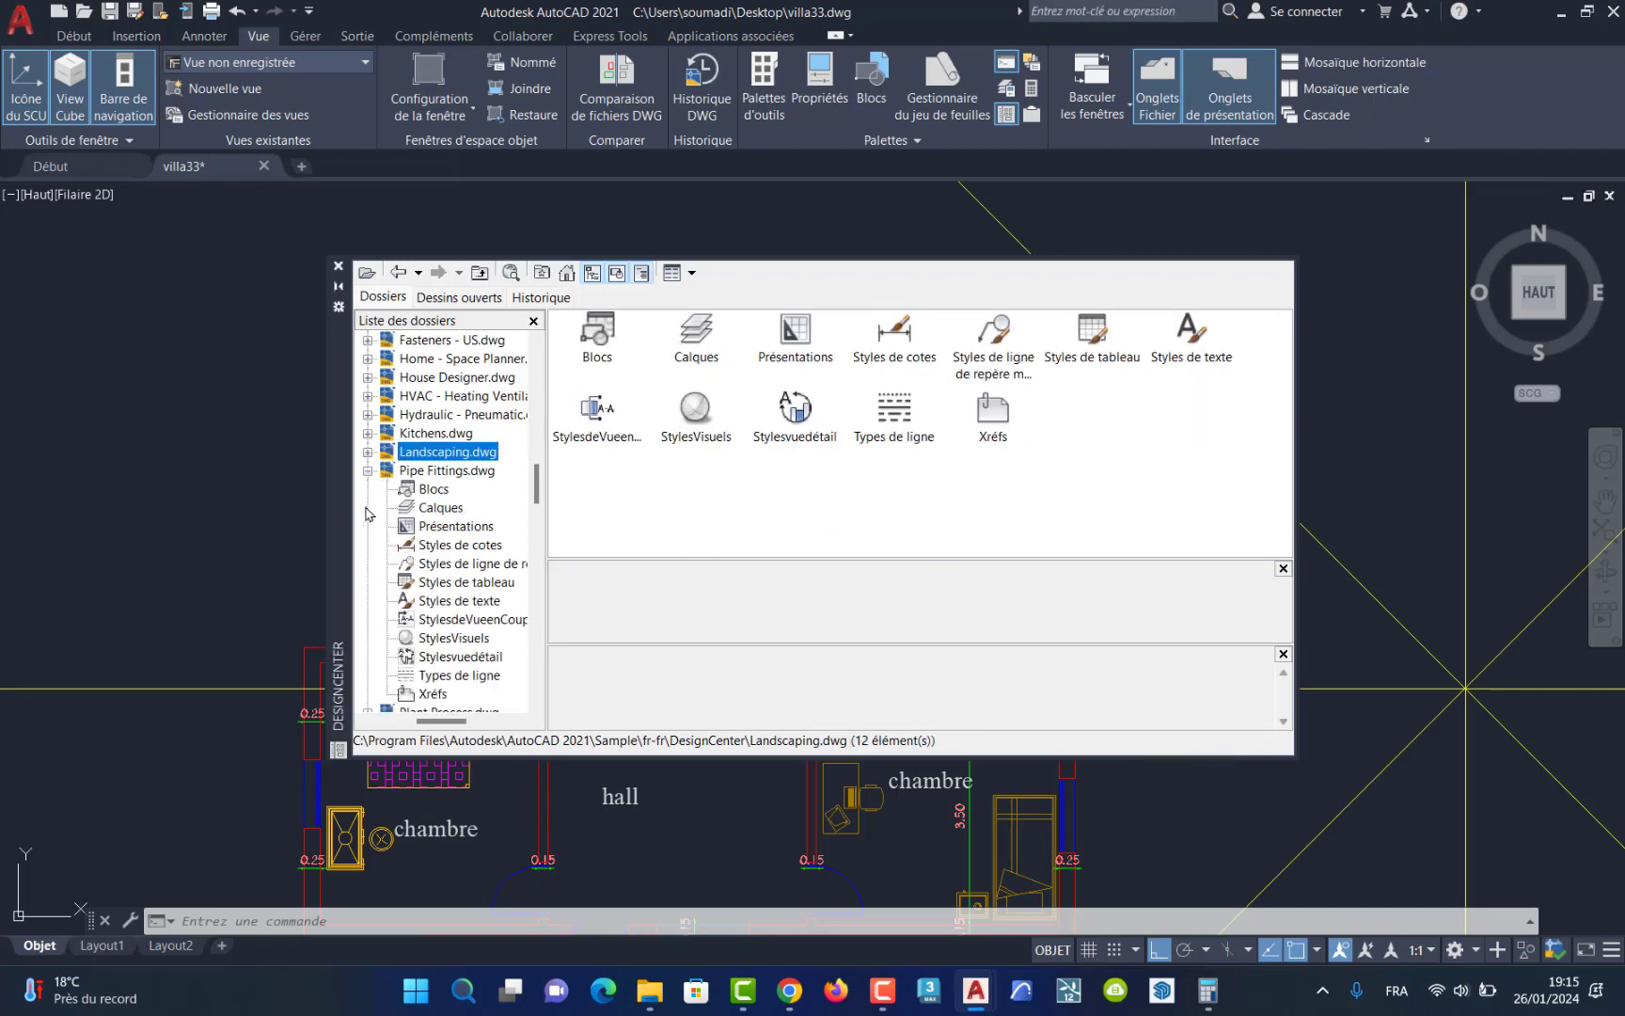
pyautogui.click(431, 489)
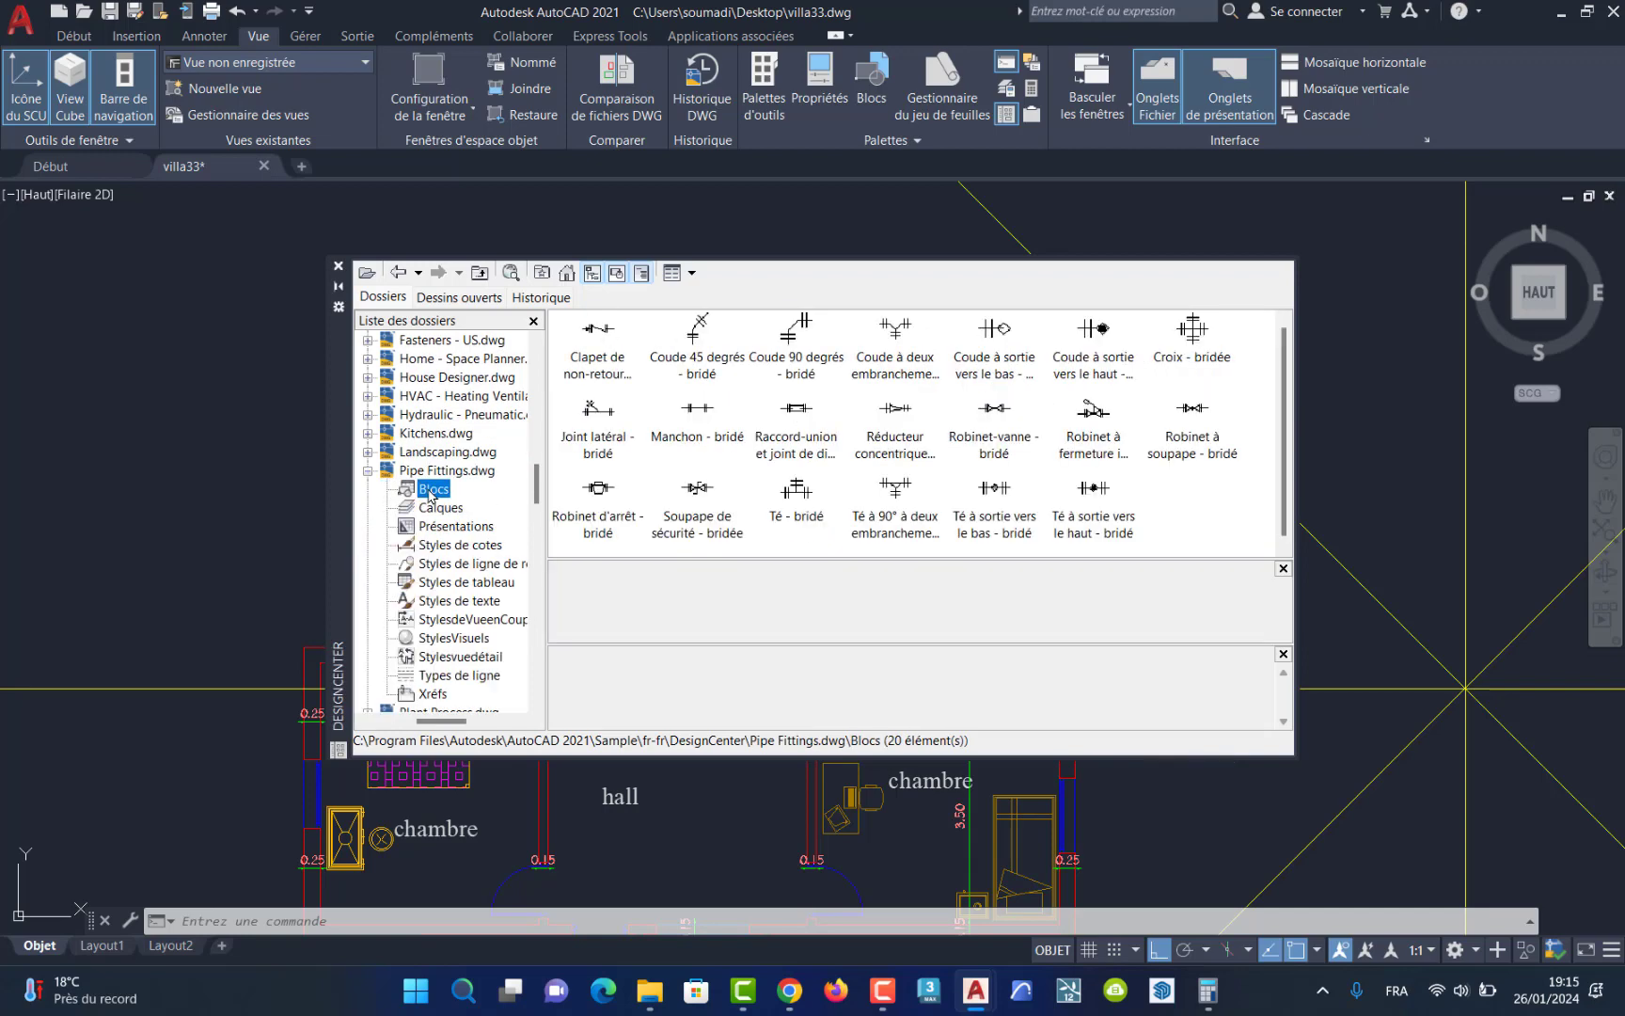
pyautogui.click(366, 471)
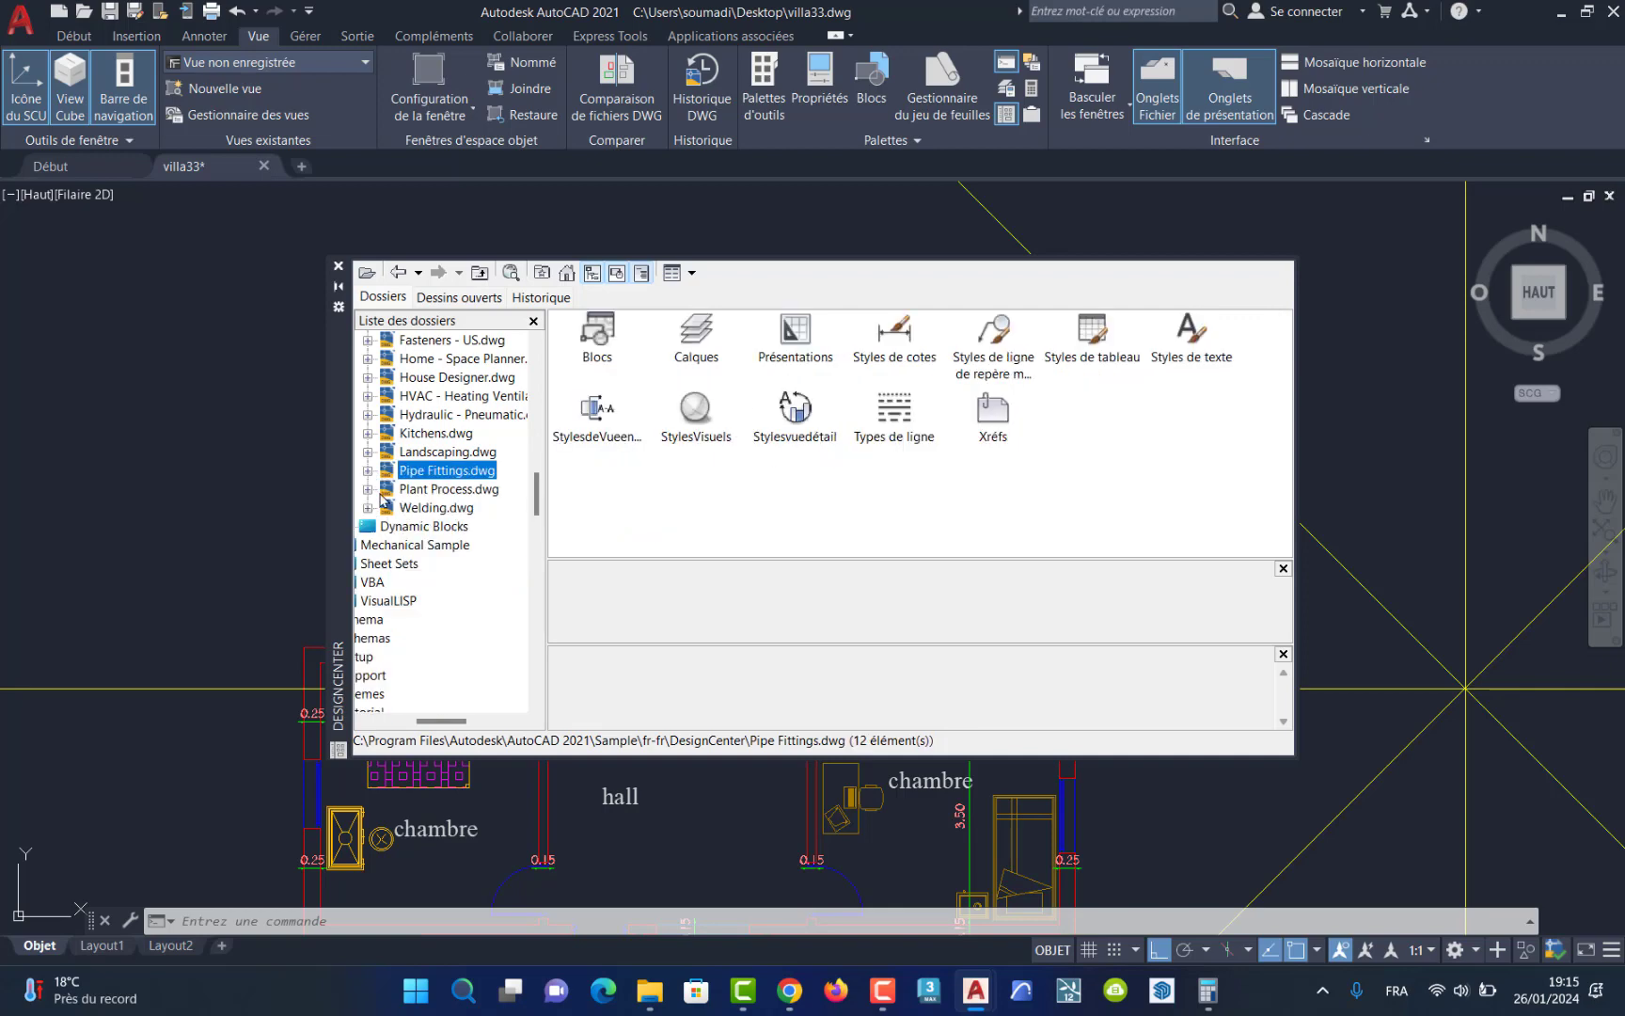
pyautogui.click(367, 489)
pyautogui.click(431, 489)
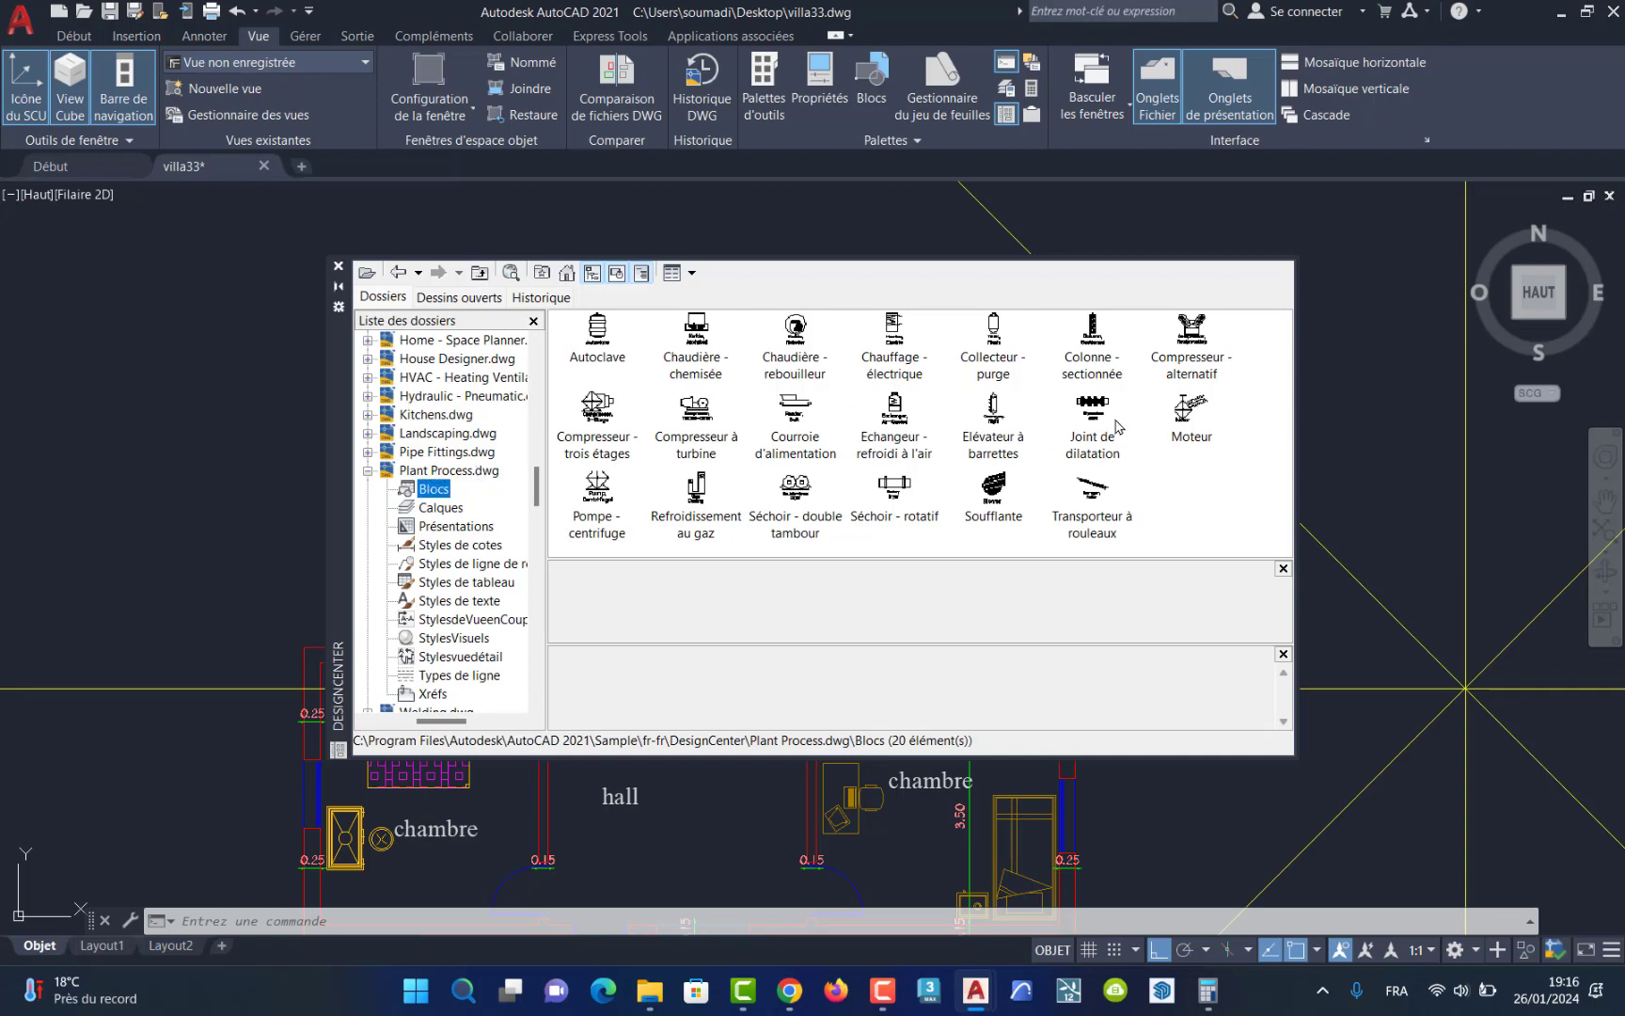
pyautogui.click(367, 471)
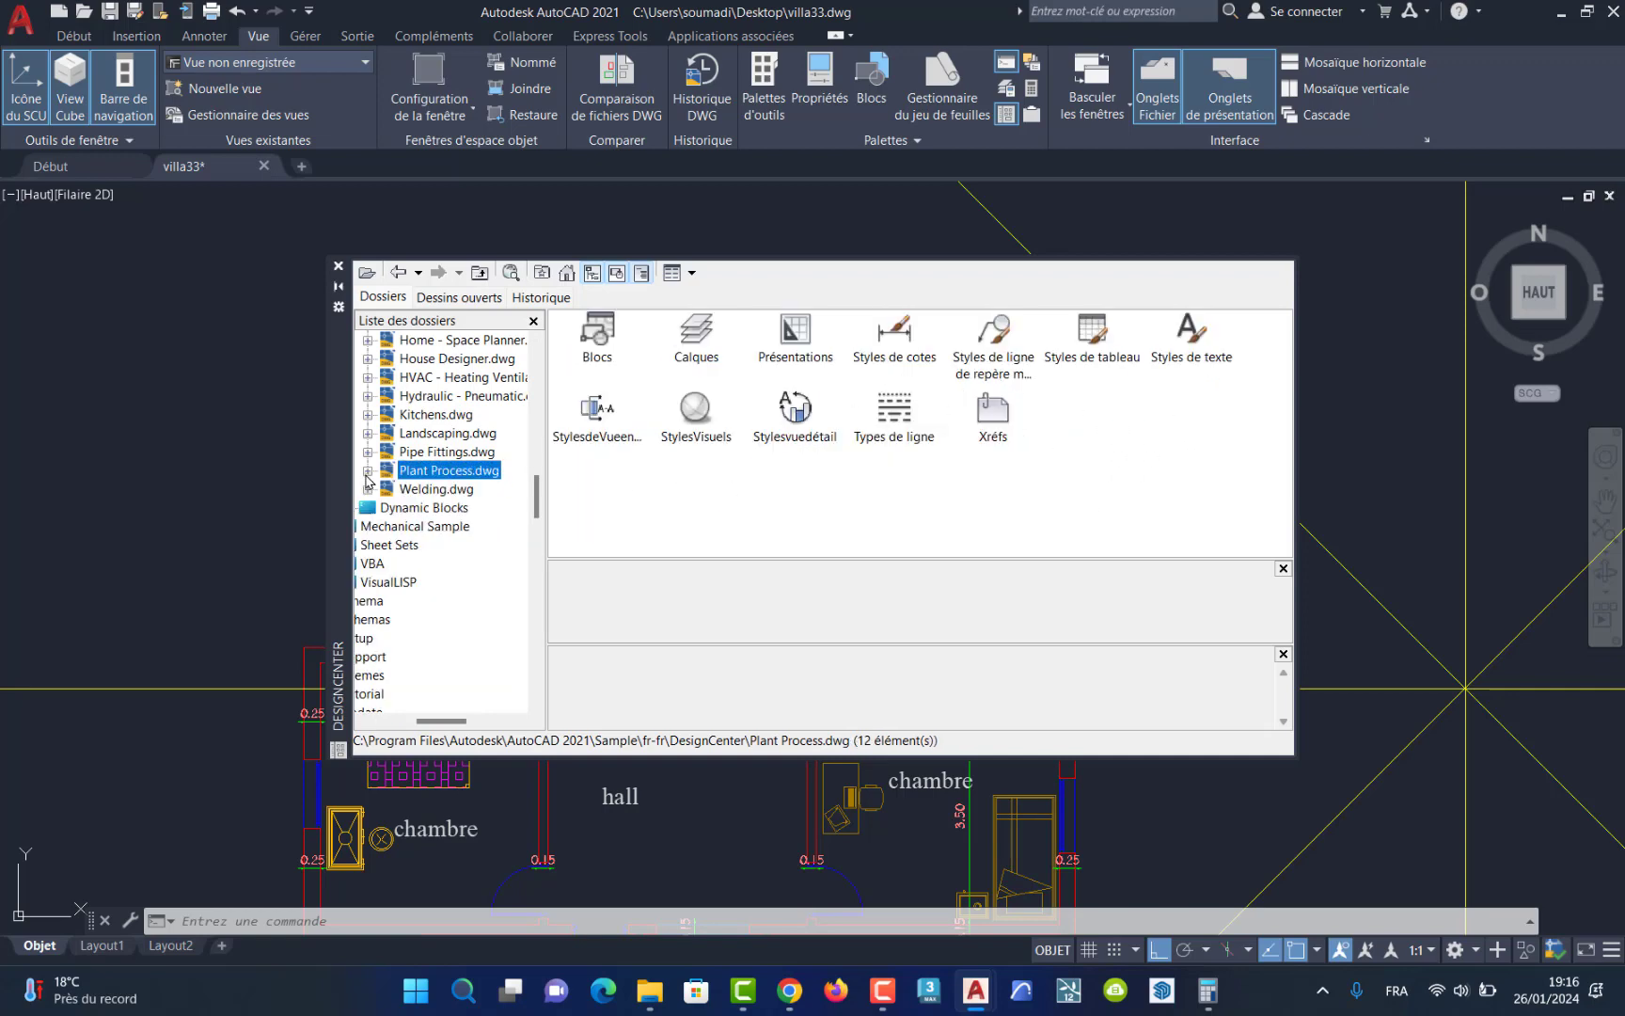
pyautogui.click(368, 490)
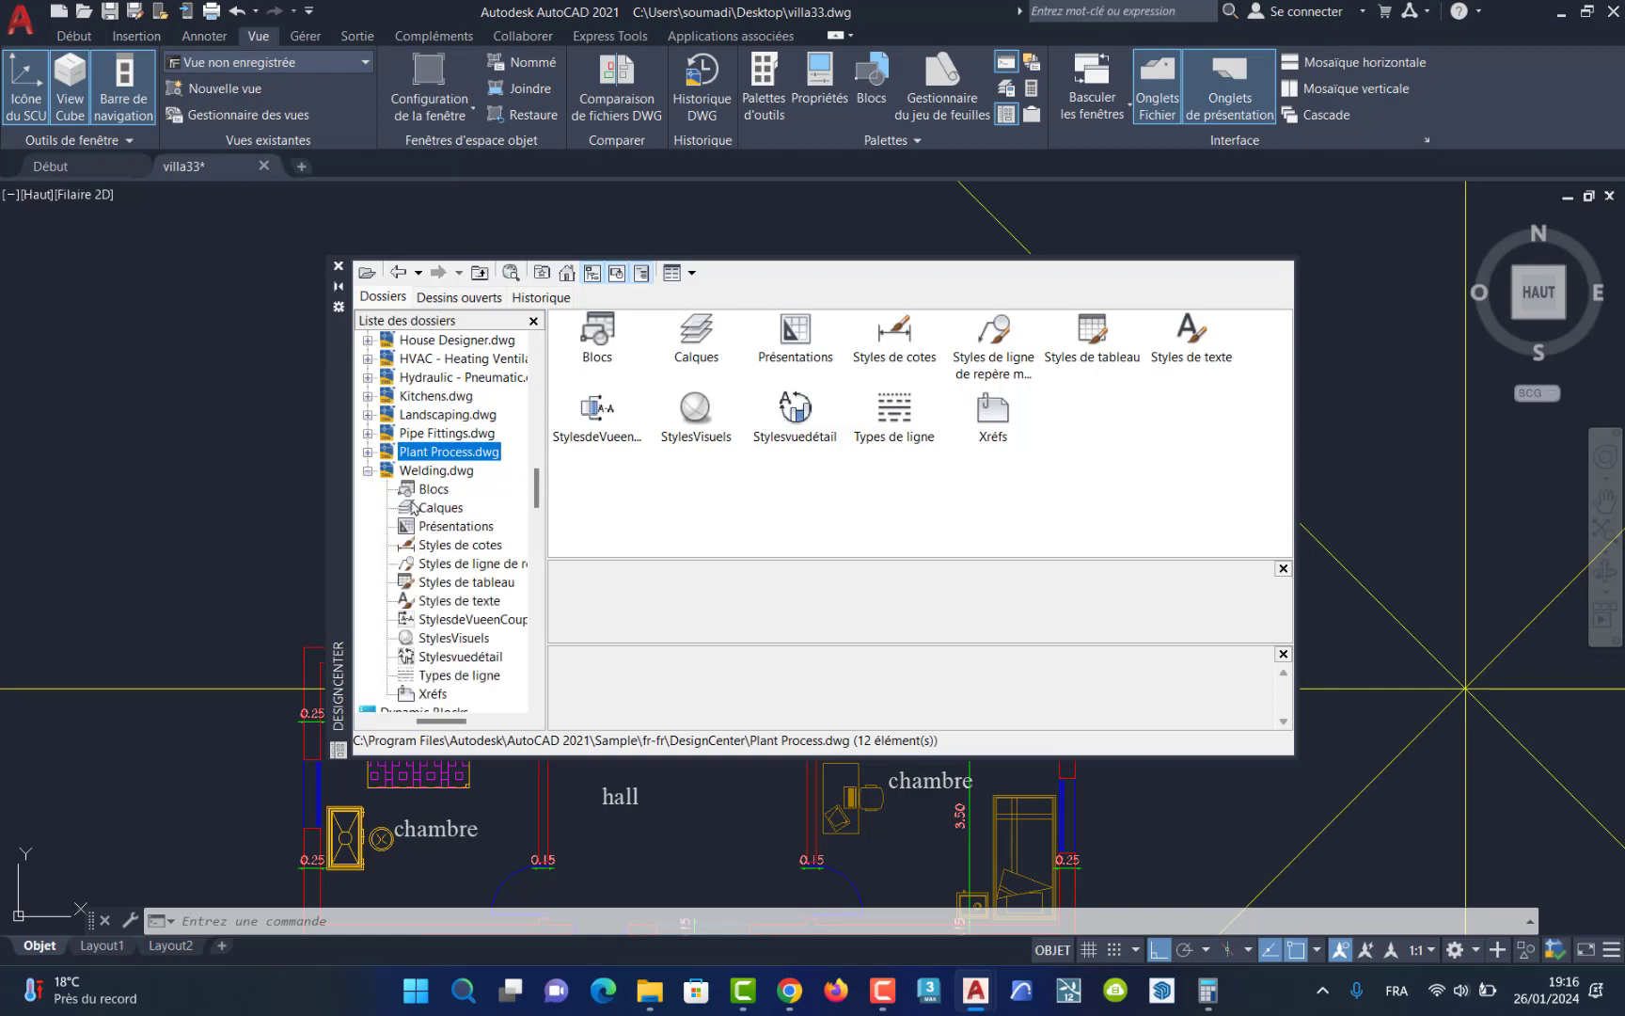
pyautogui.click(430, 492)
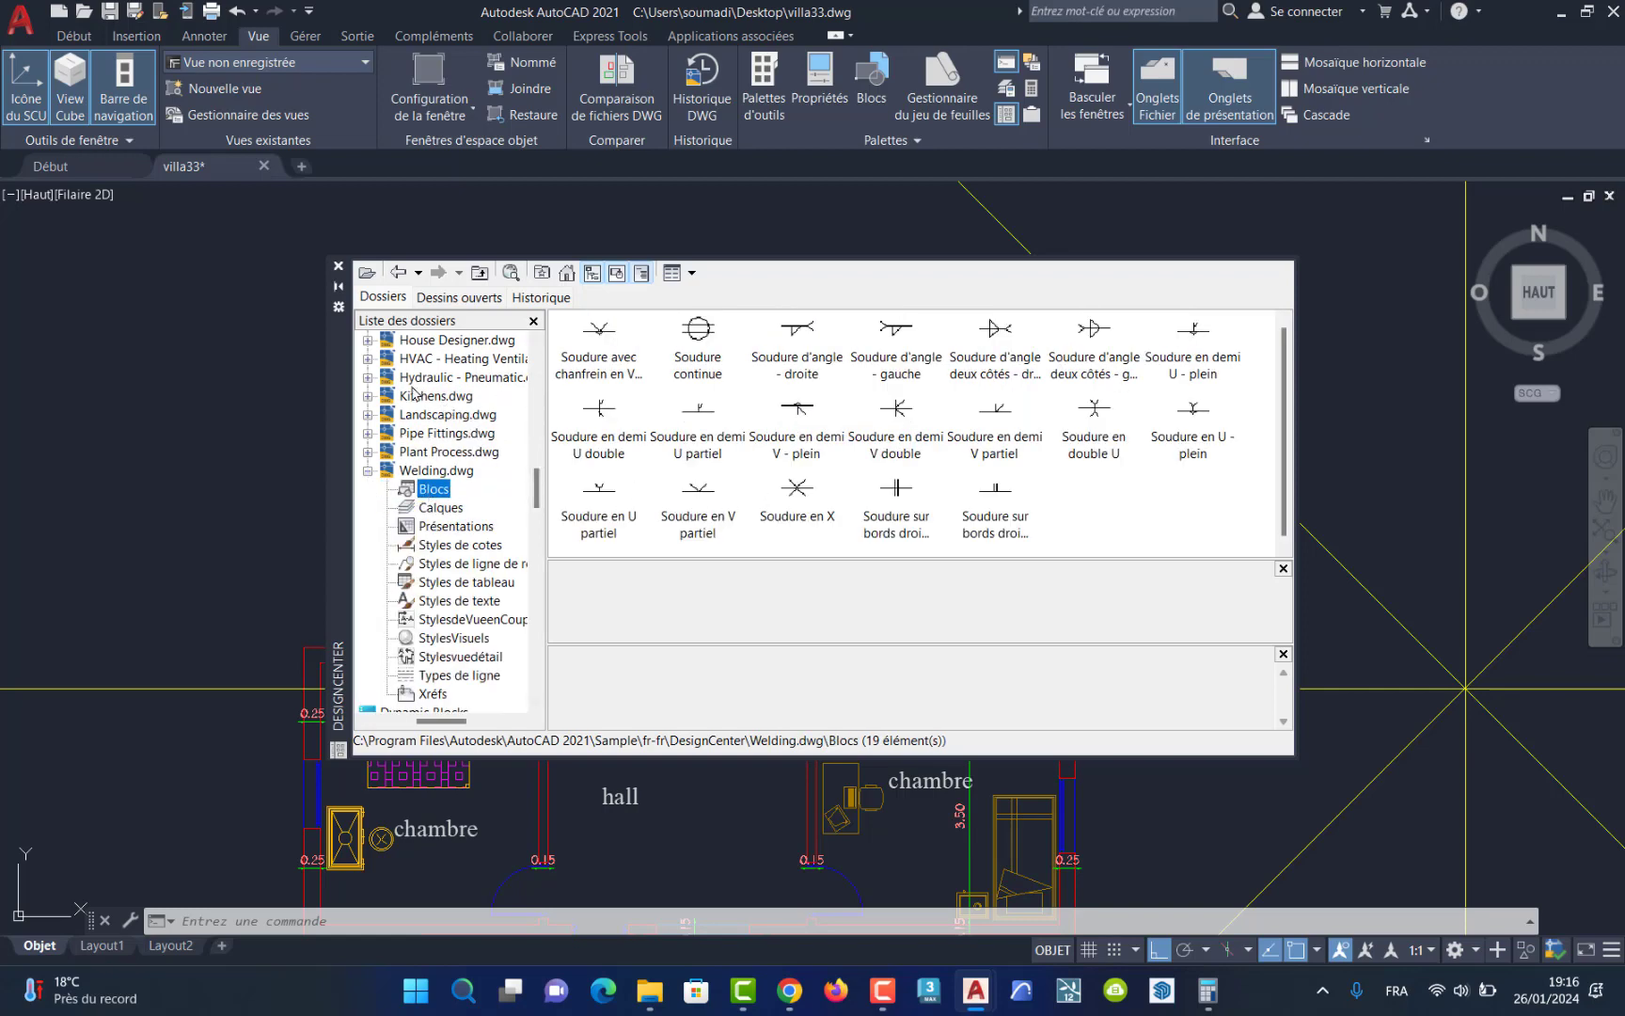
# Step: Insert the "Baignoire - 26 x 60 po" bathtub block from House Designer.dwg into the drawing and close DesignCenter
pyautogui.click(368, 377)
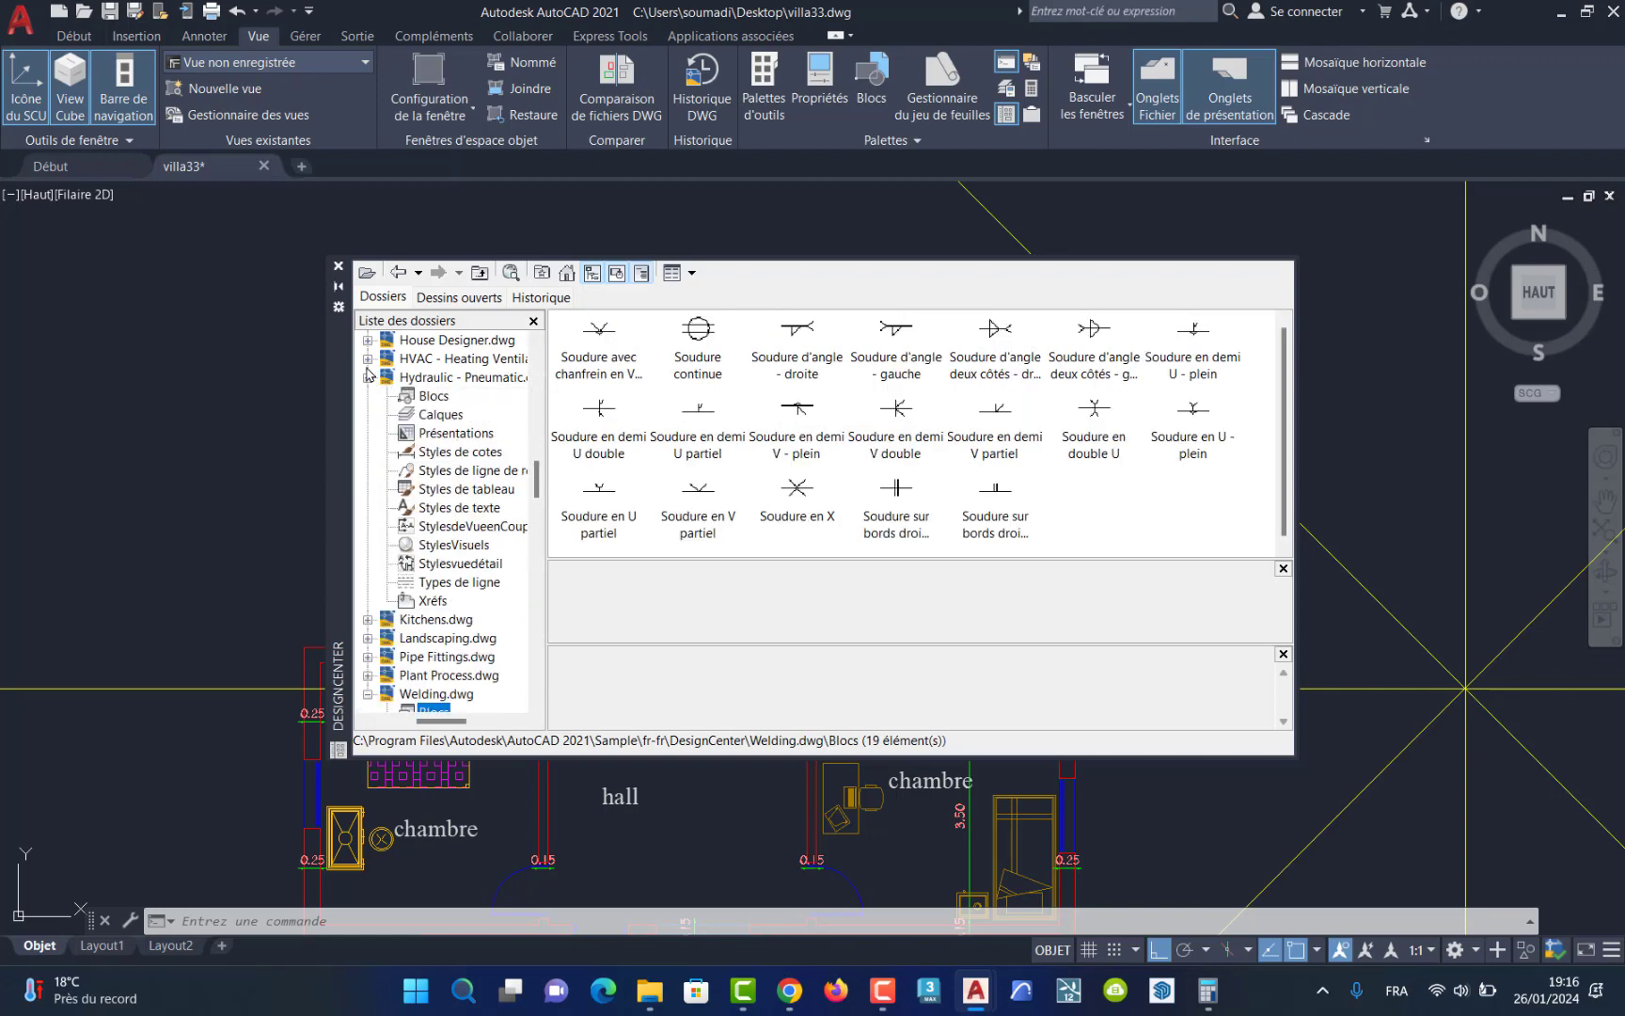
pyautogui.click(368, 341)
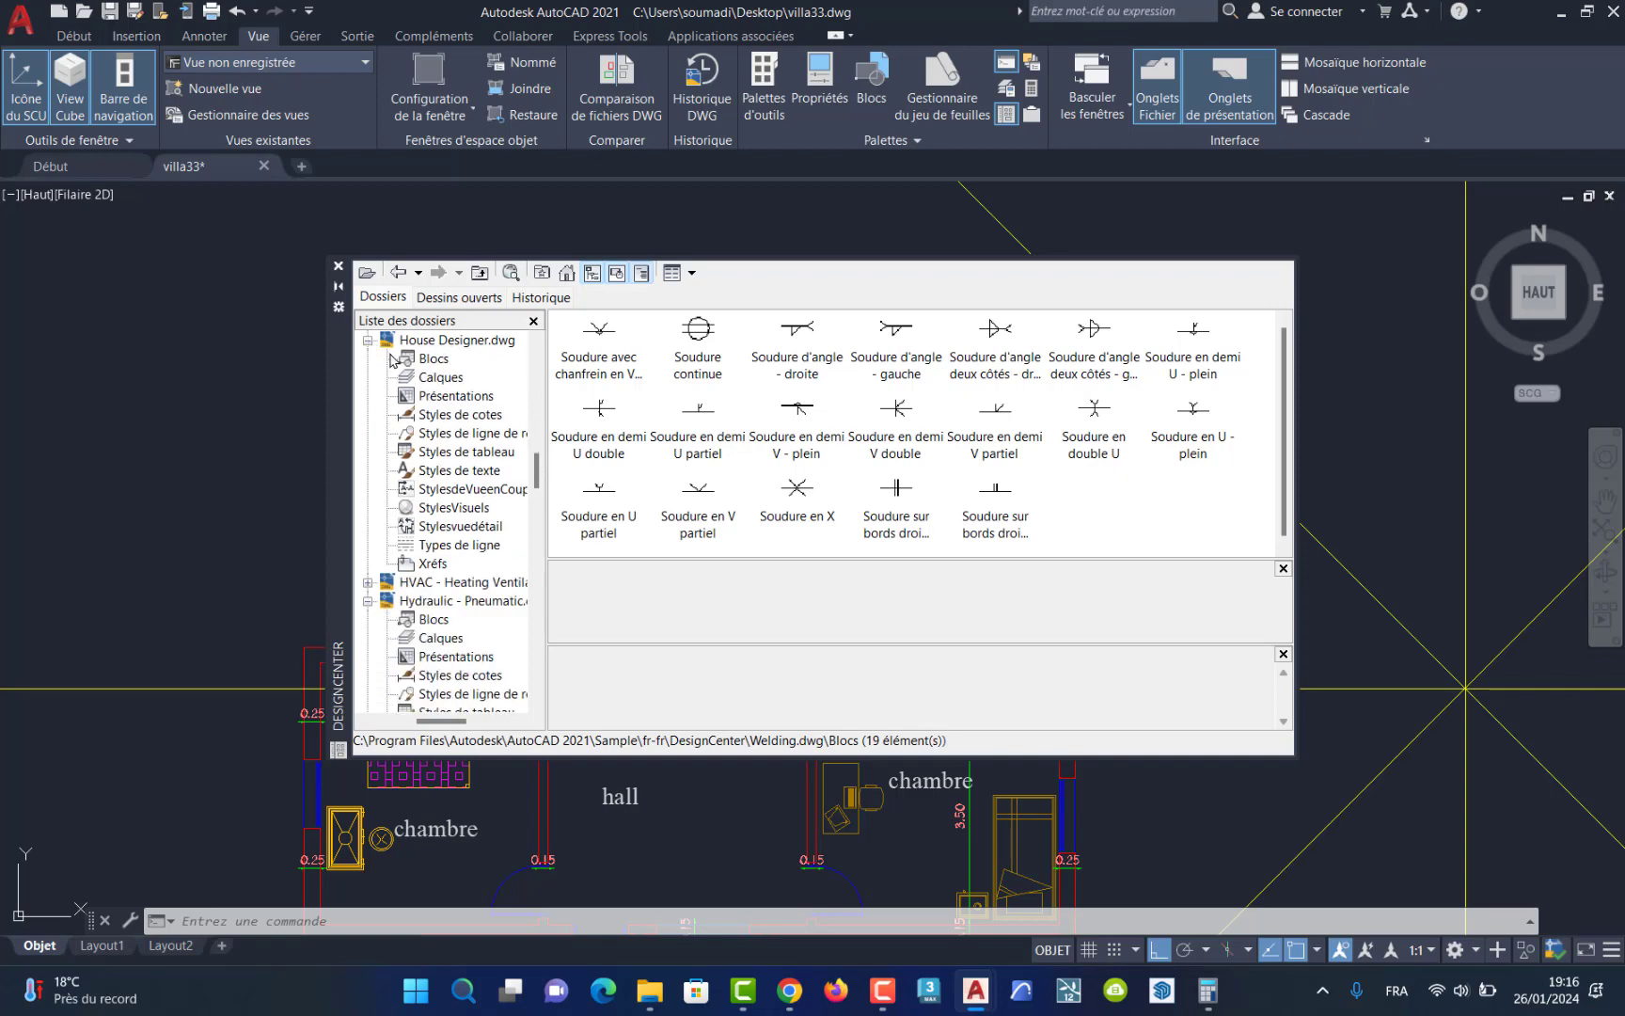
pyautogui.click(411, 358)
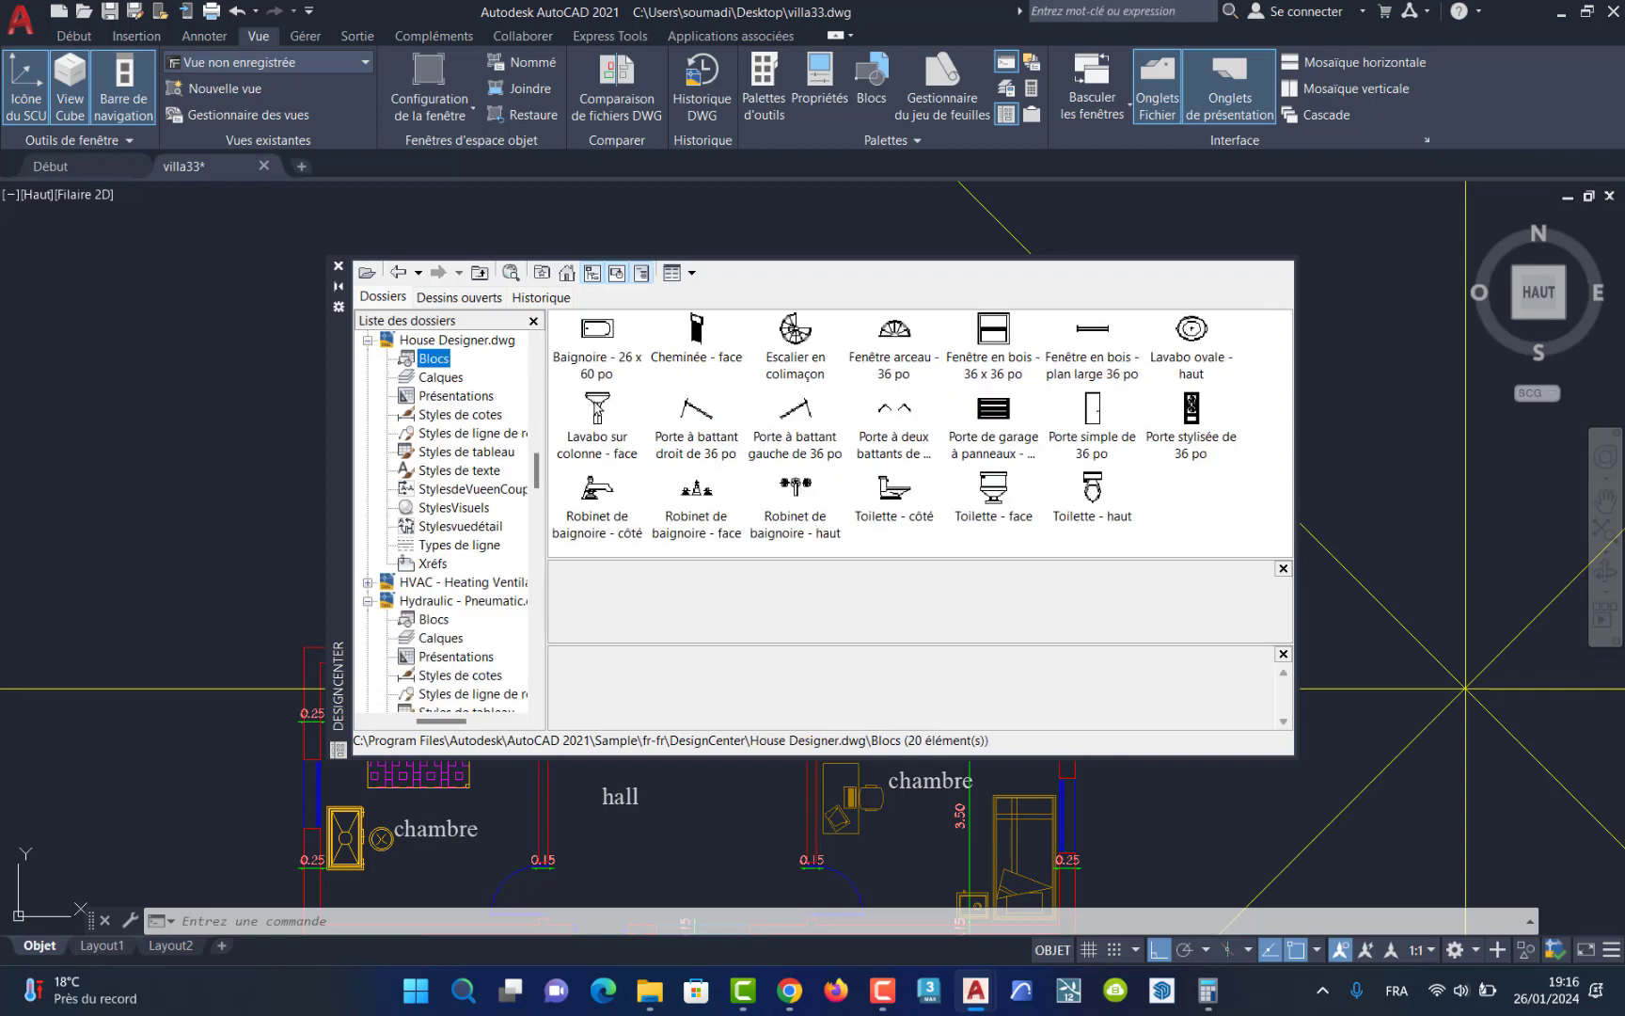
pyautogui.click(596, 339)
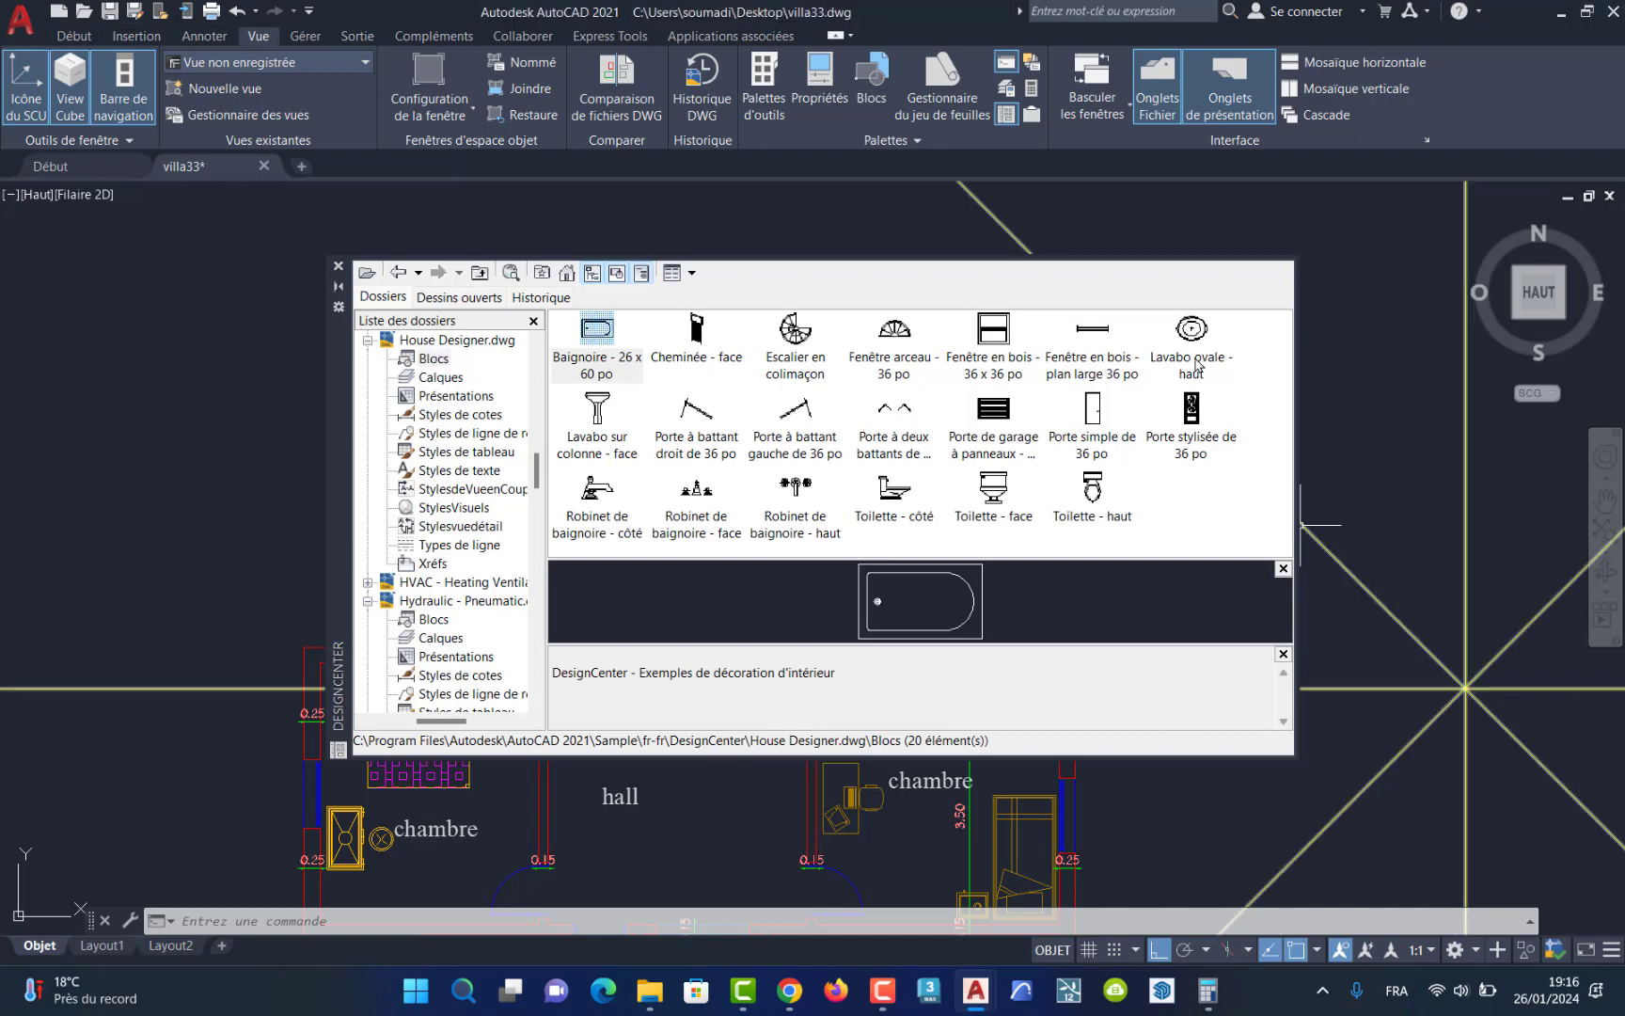
pyautogui.click(339, 269)
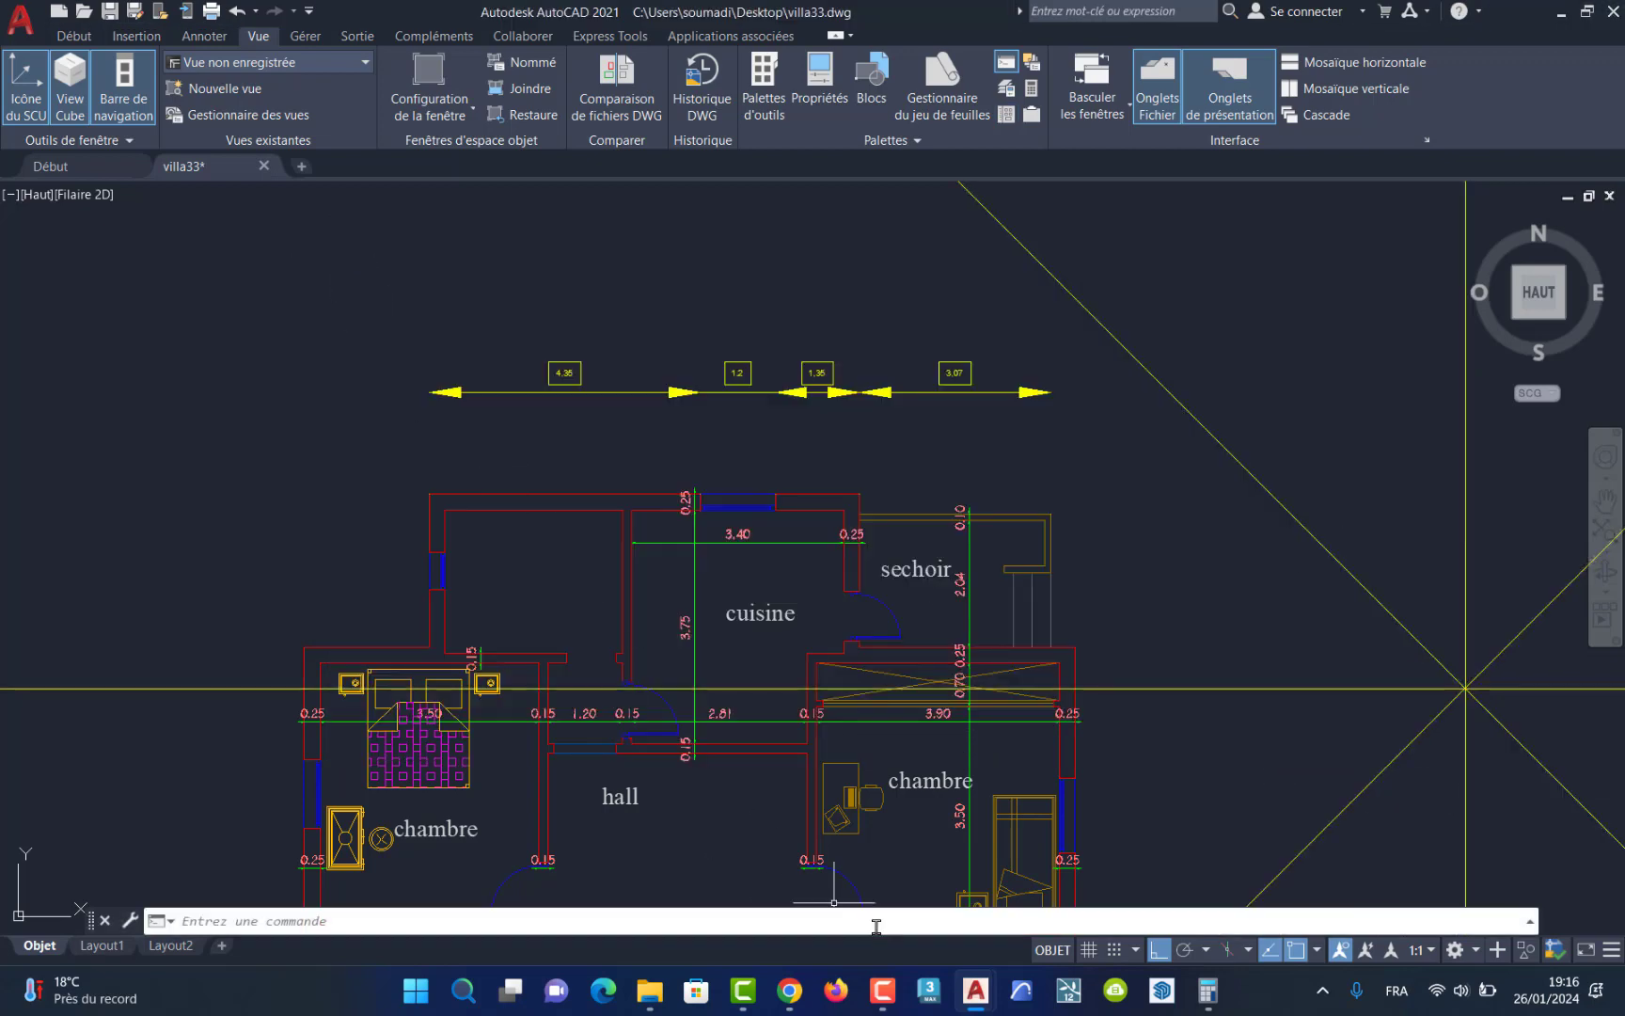
# Step: Scale the inserted tree block down about its centre, choosing the smaller size freehand
pyautogui.click(882, 990)
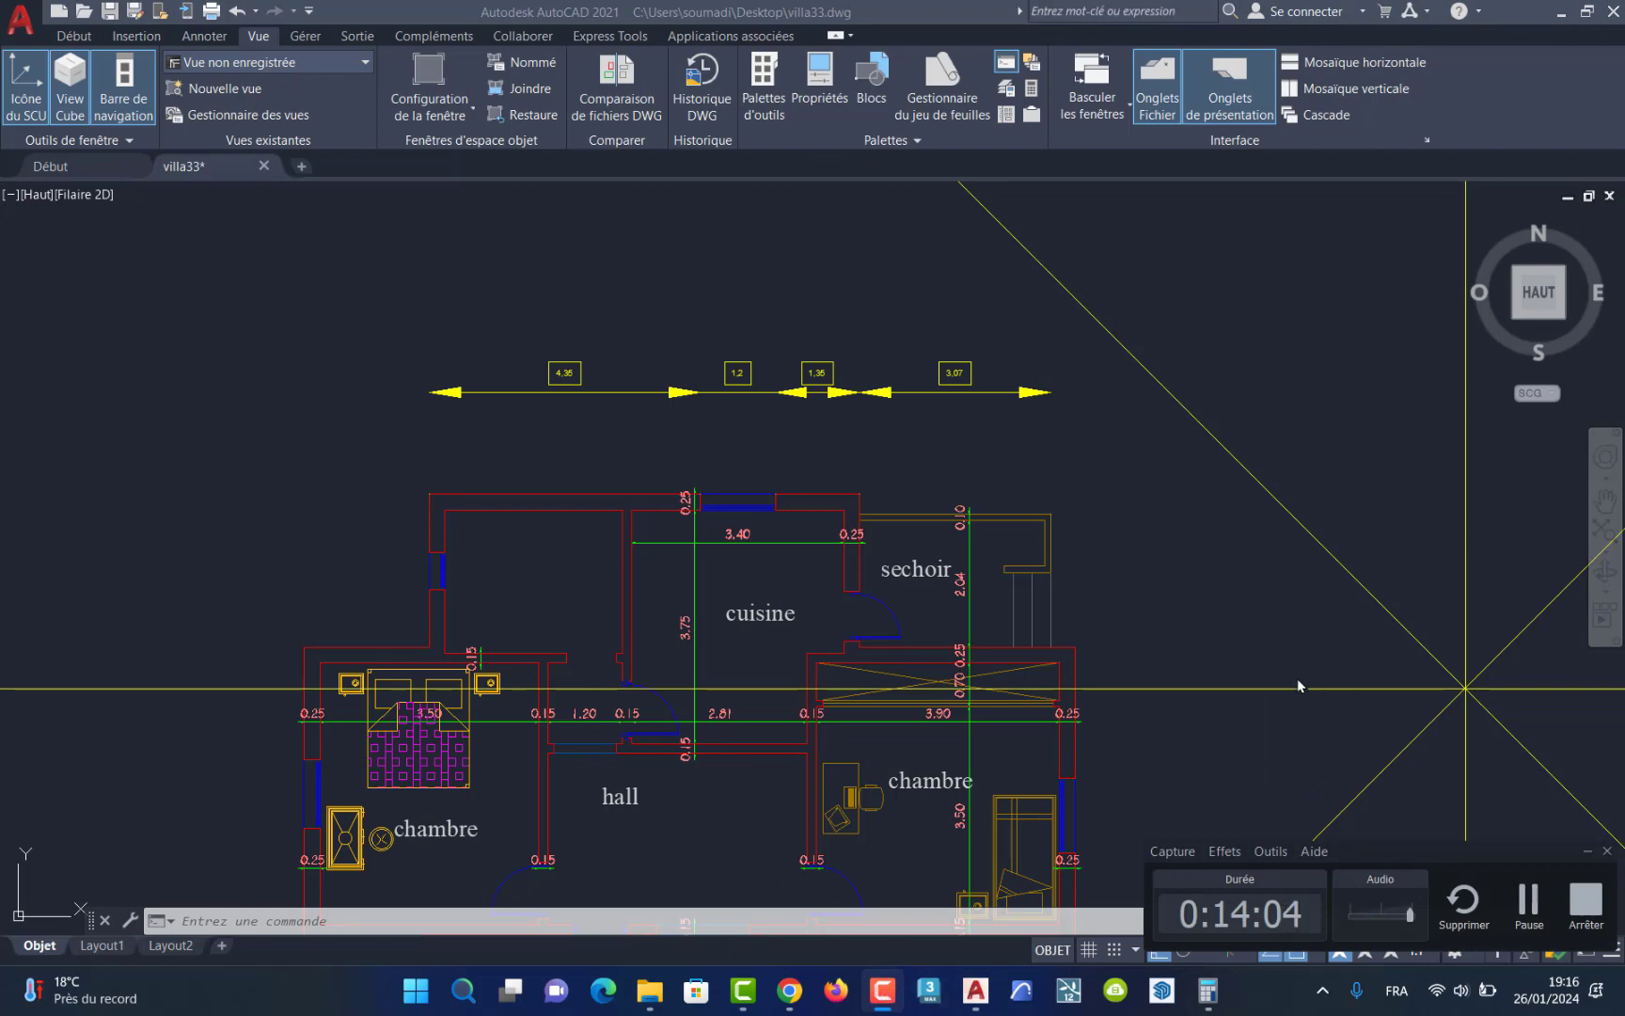
pyautogui.scroll(-6, 1301, 687)
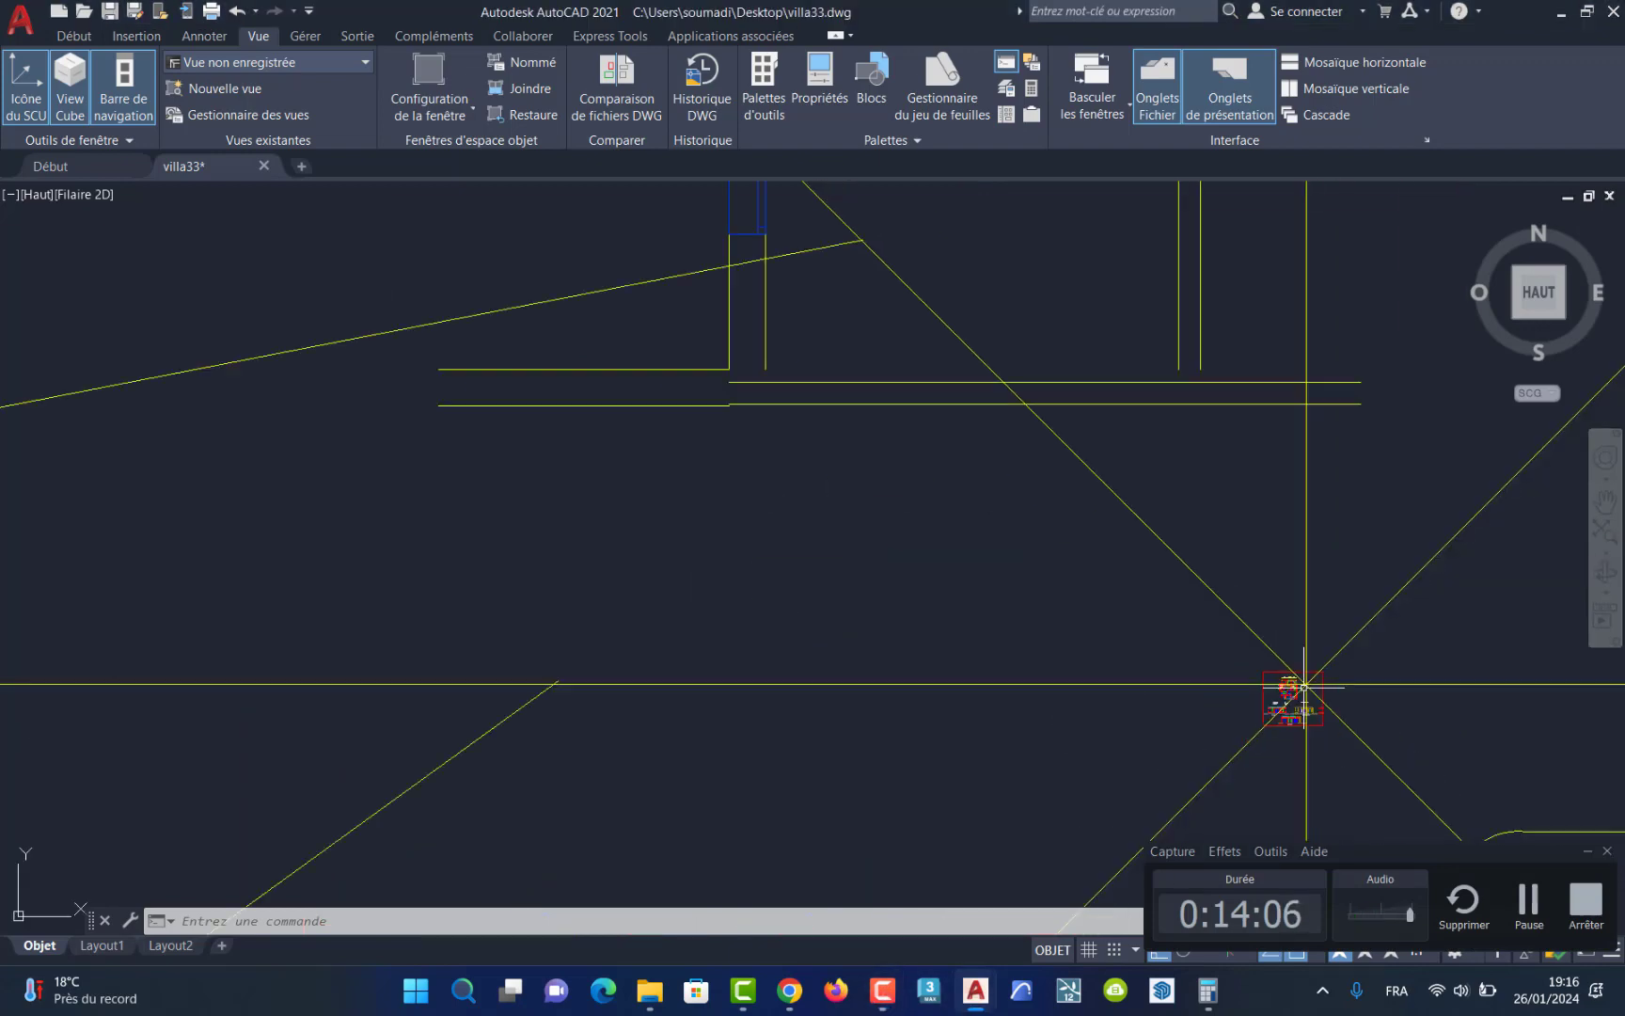
pyautogui.scroll(4, 1334, 725)
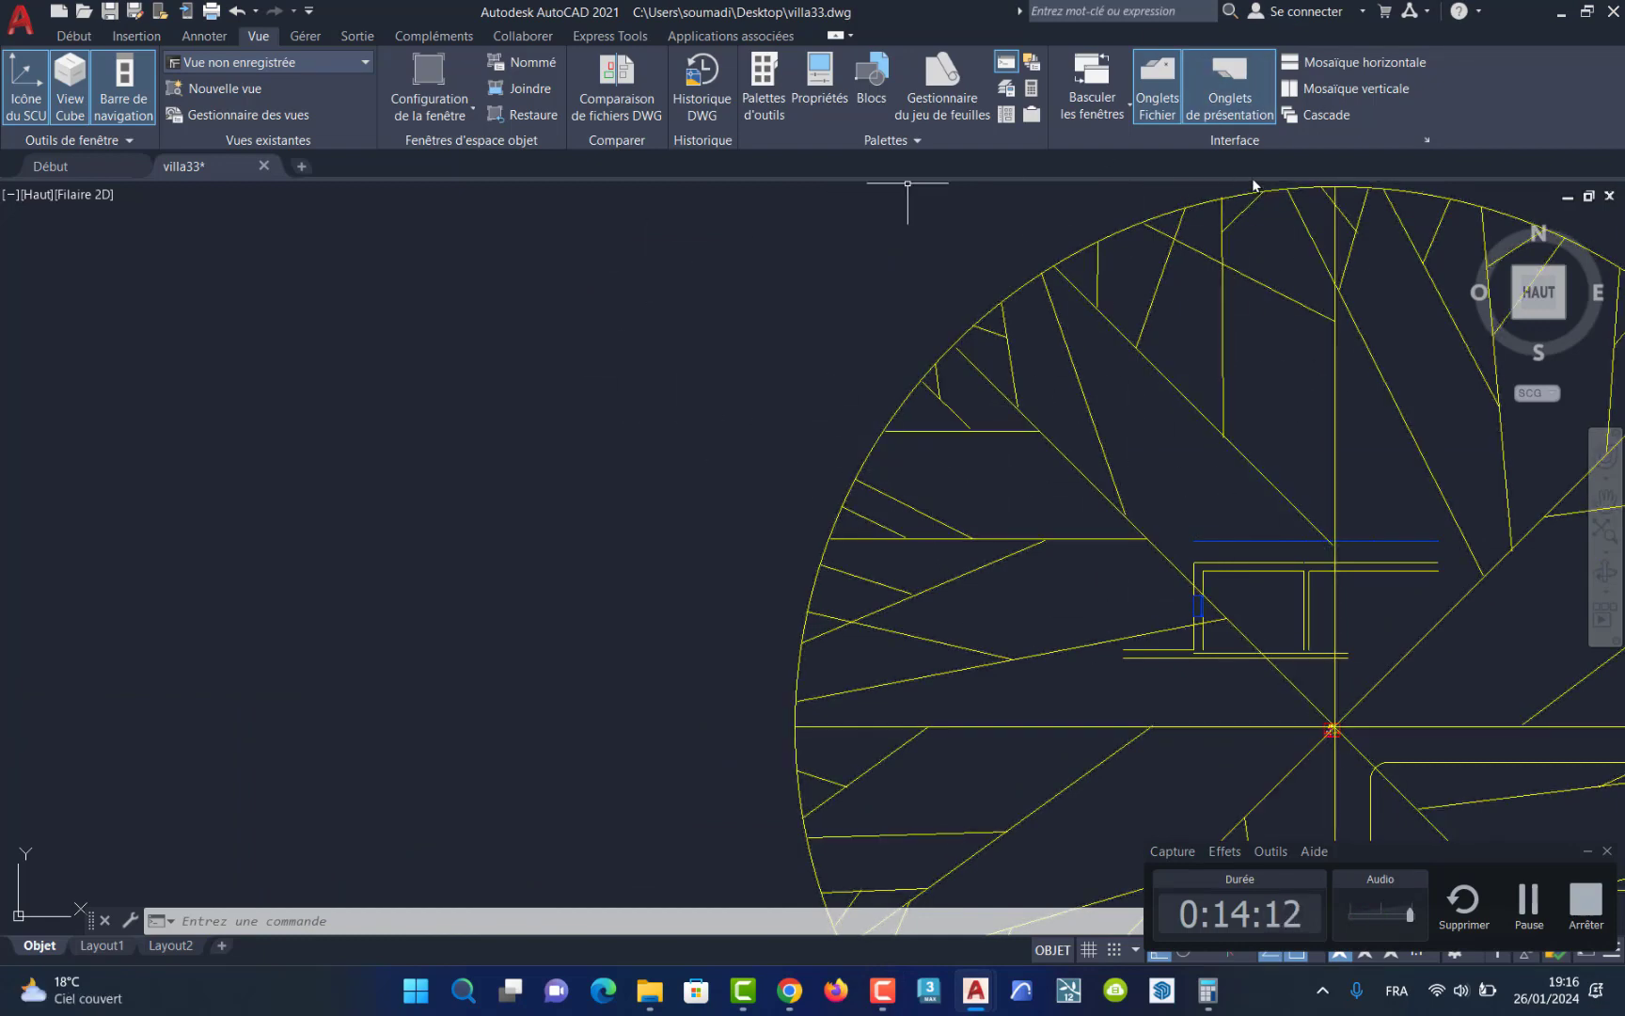
pyautogui.click(74, 36)
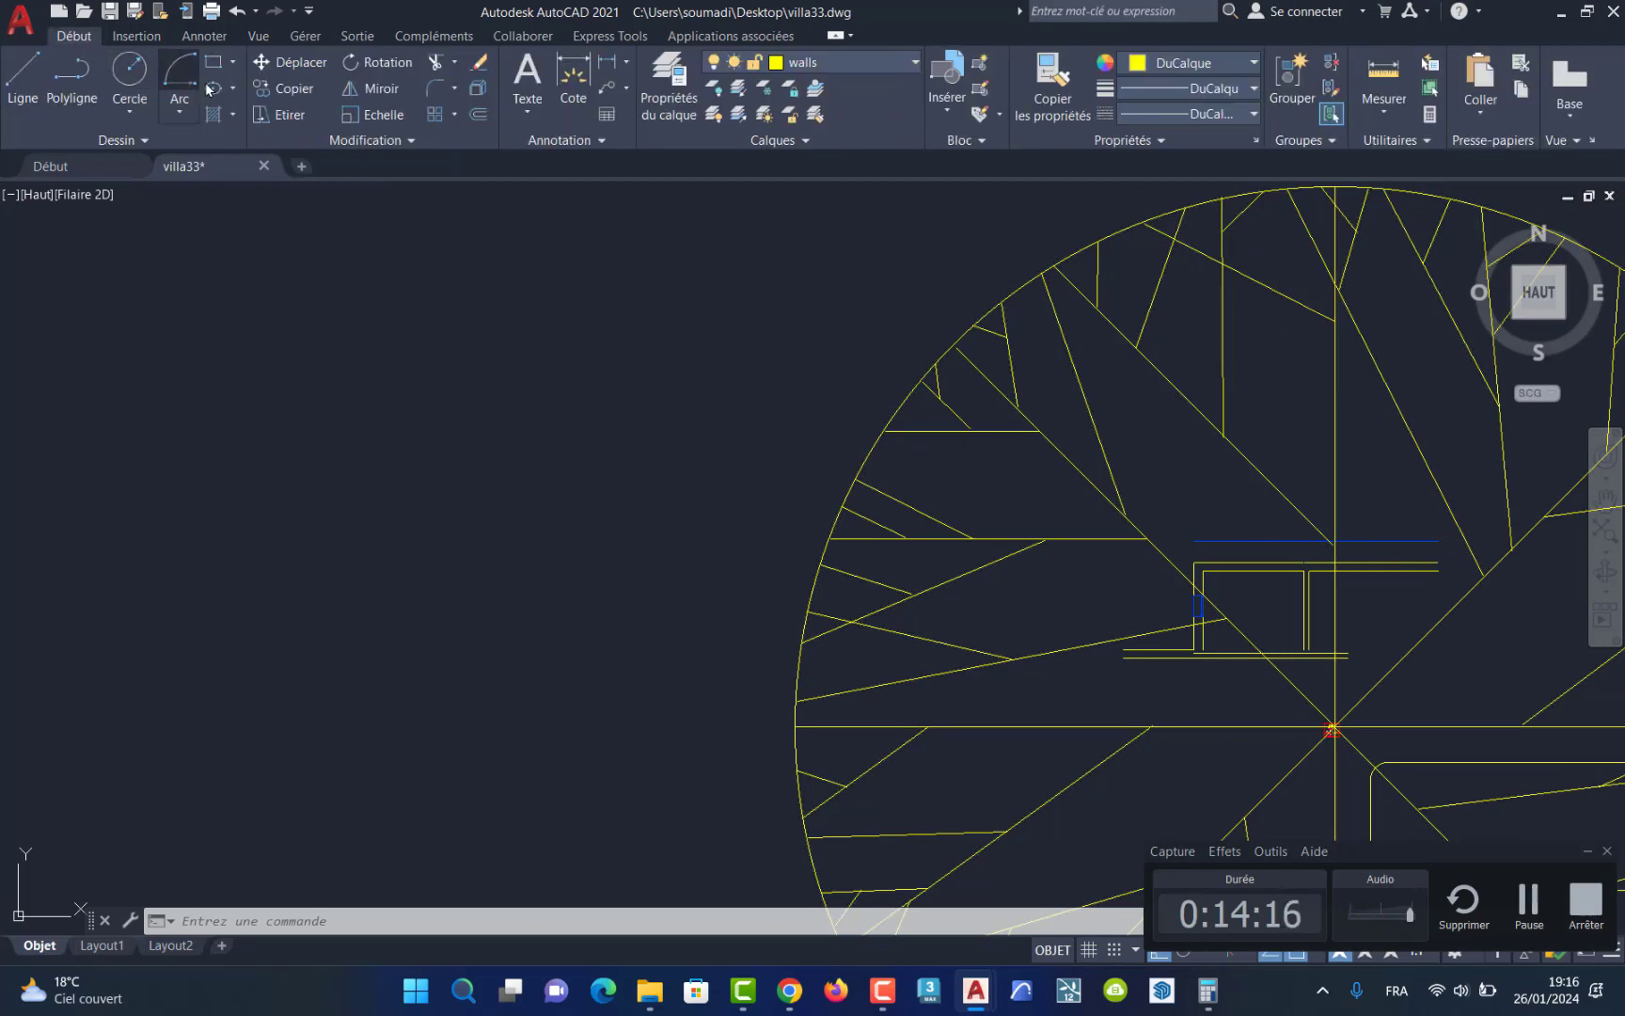
pyautogui.click(362, 115)
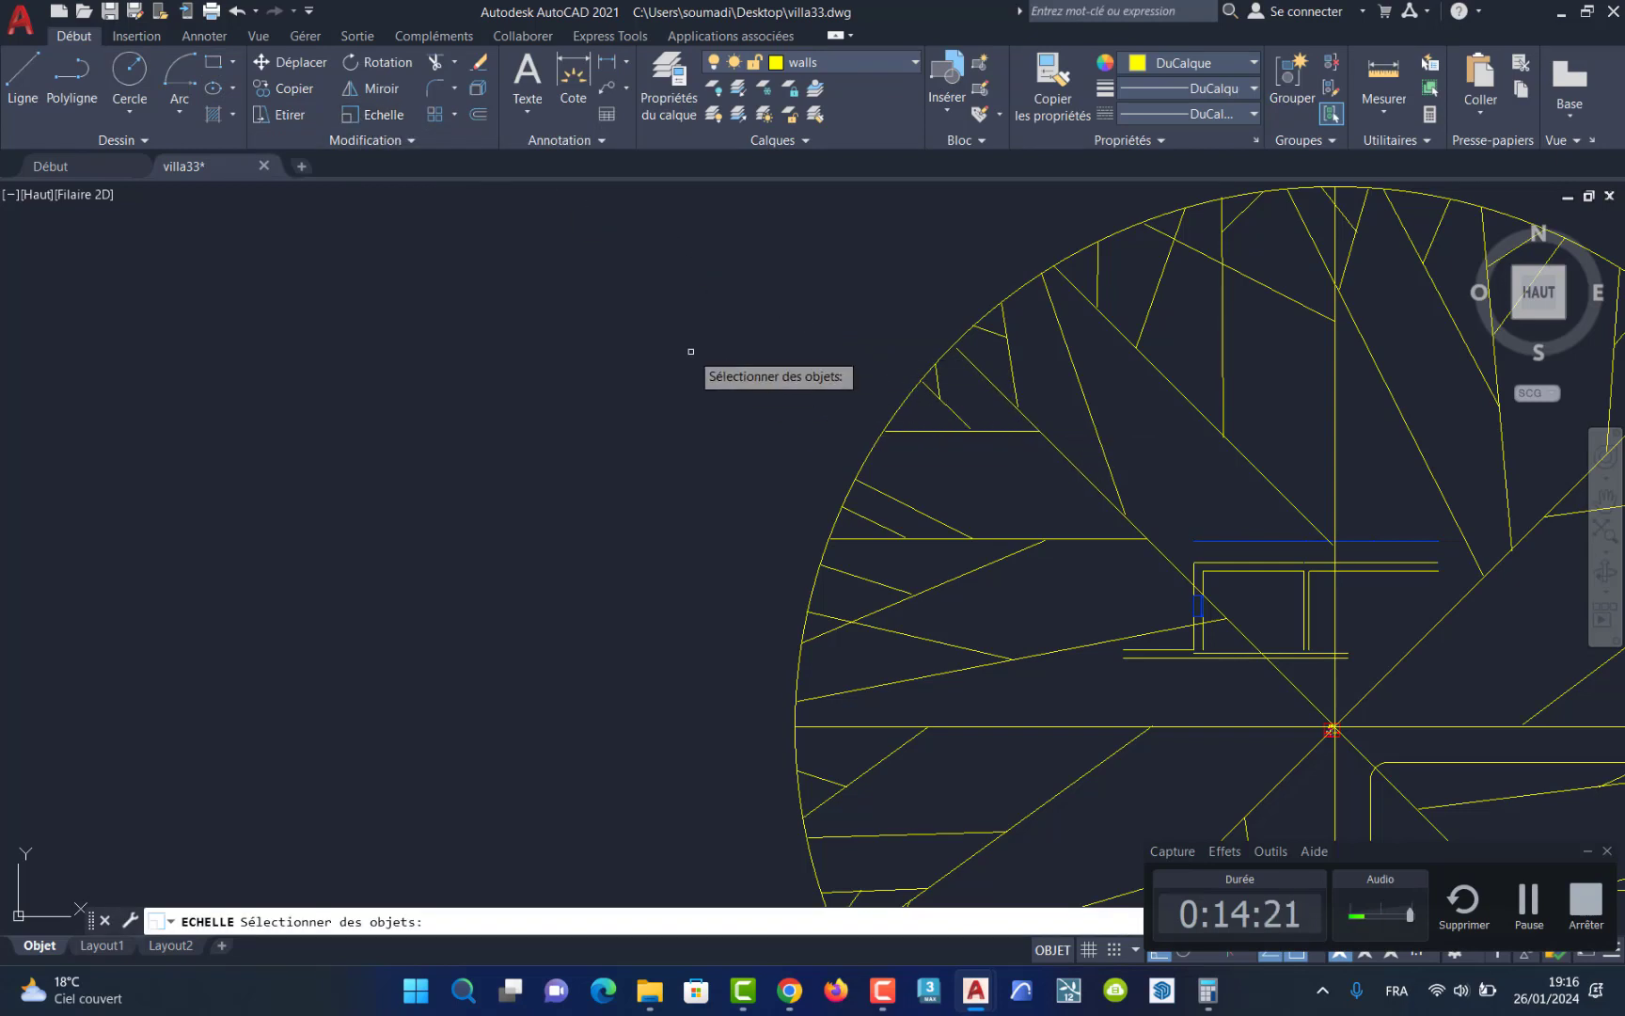
pyautogui.click(1027, 418)
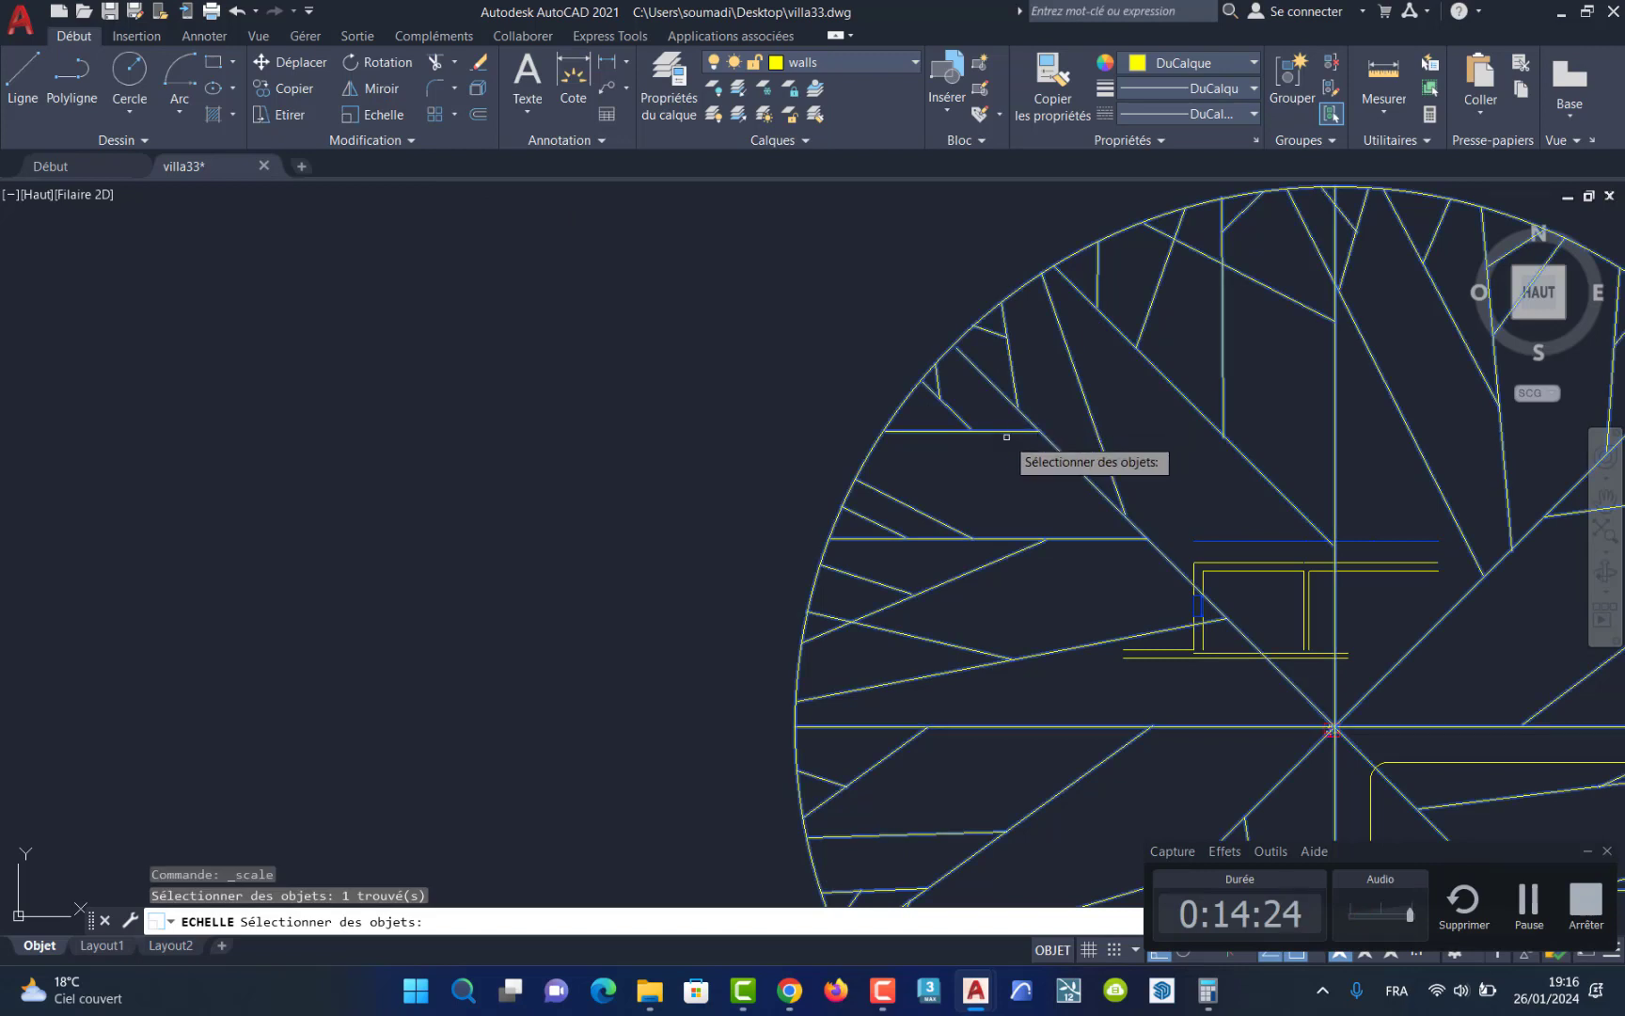
pyautogui.press('Return')
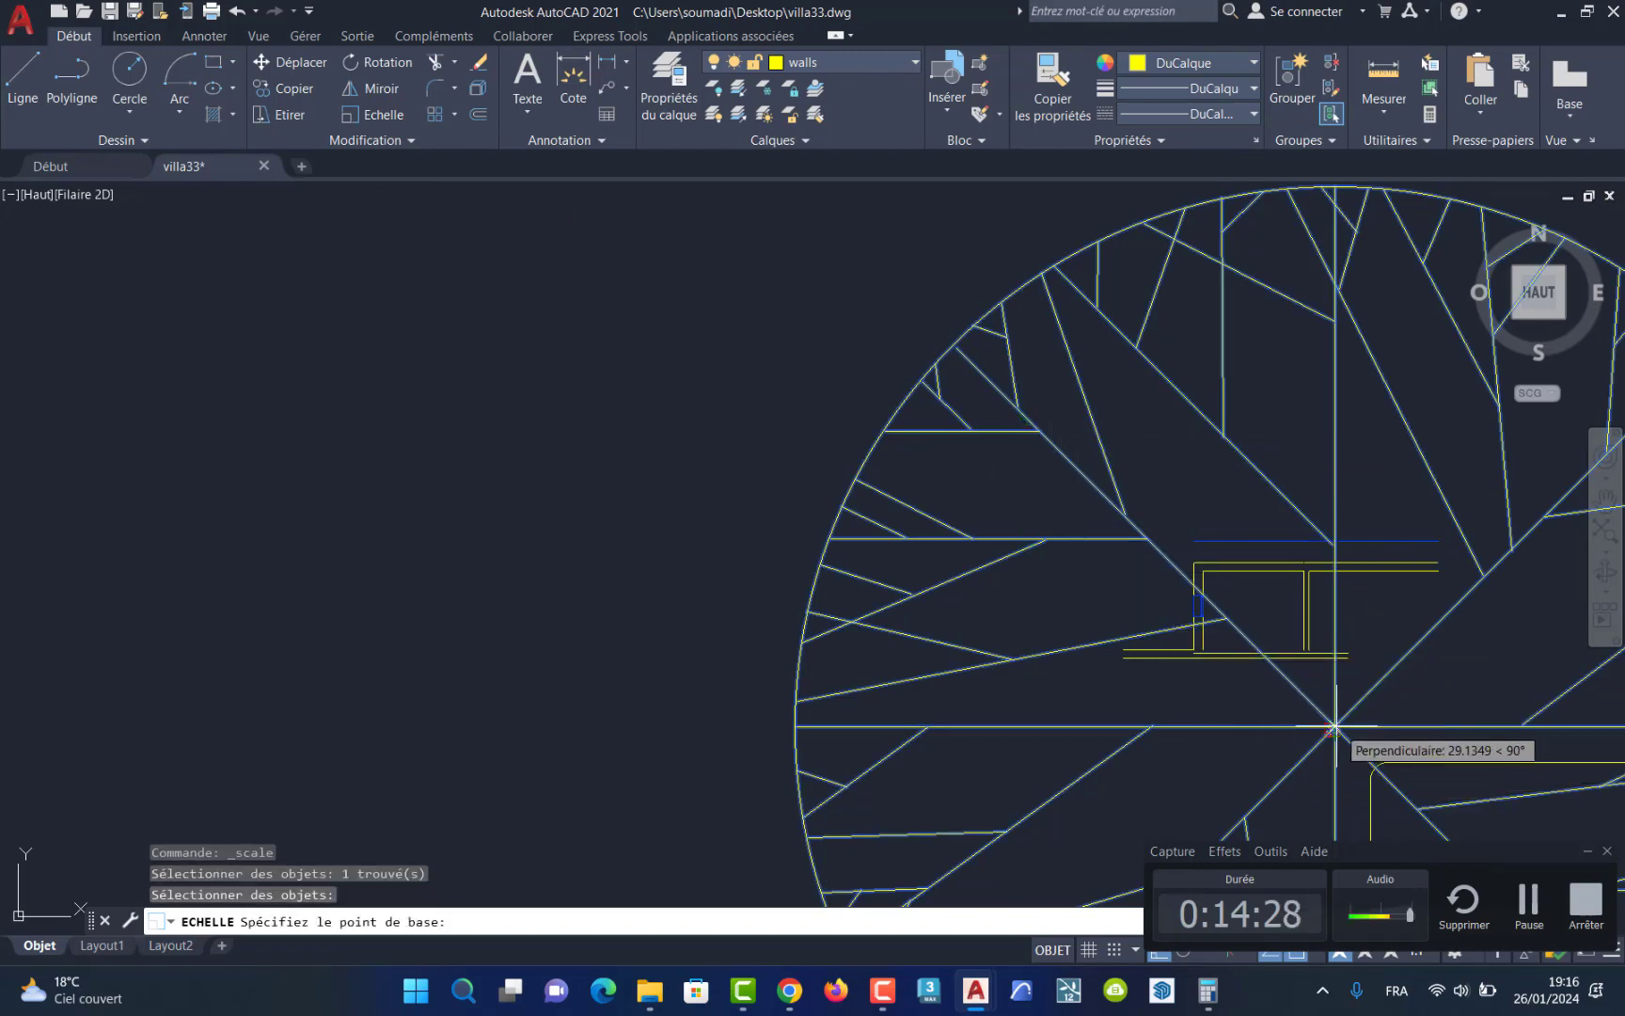
pyautogui.click(1334, 730)
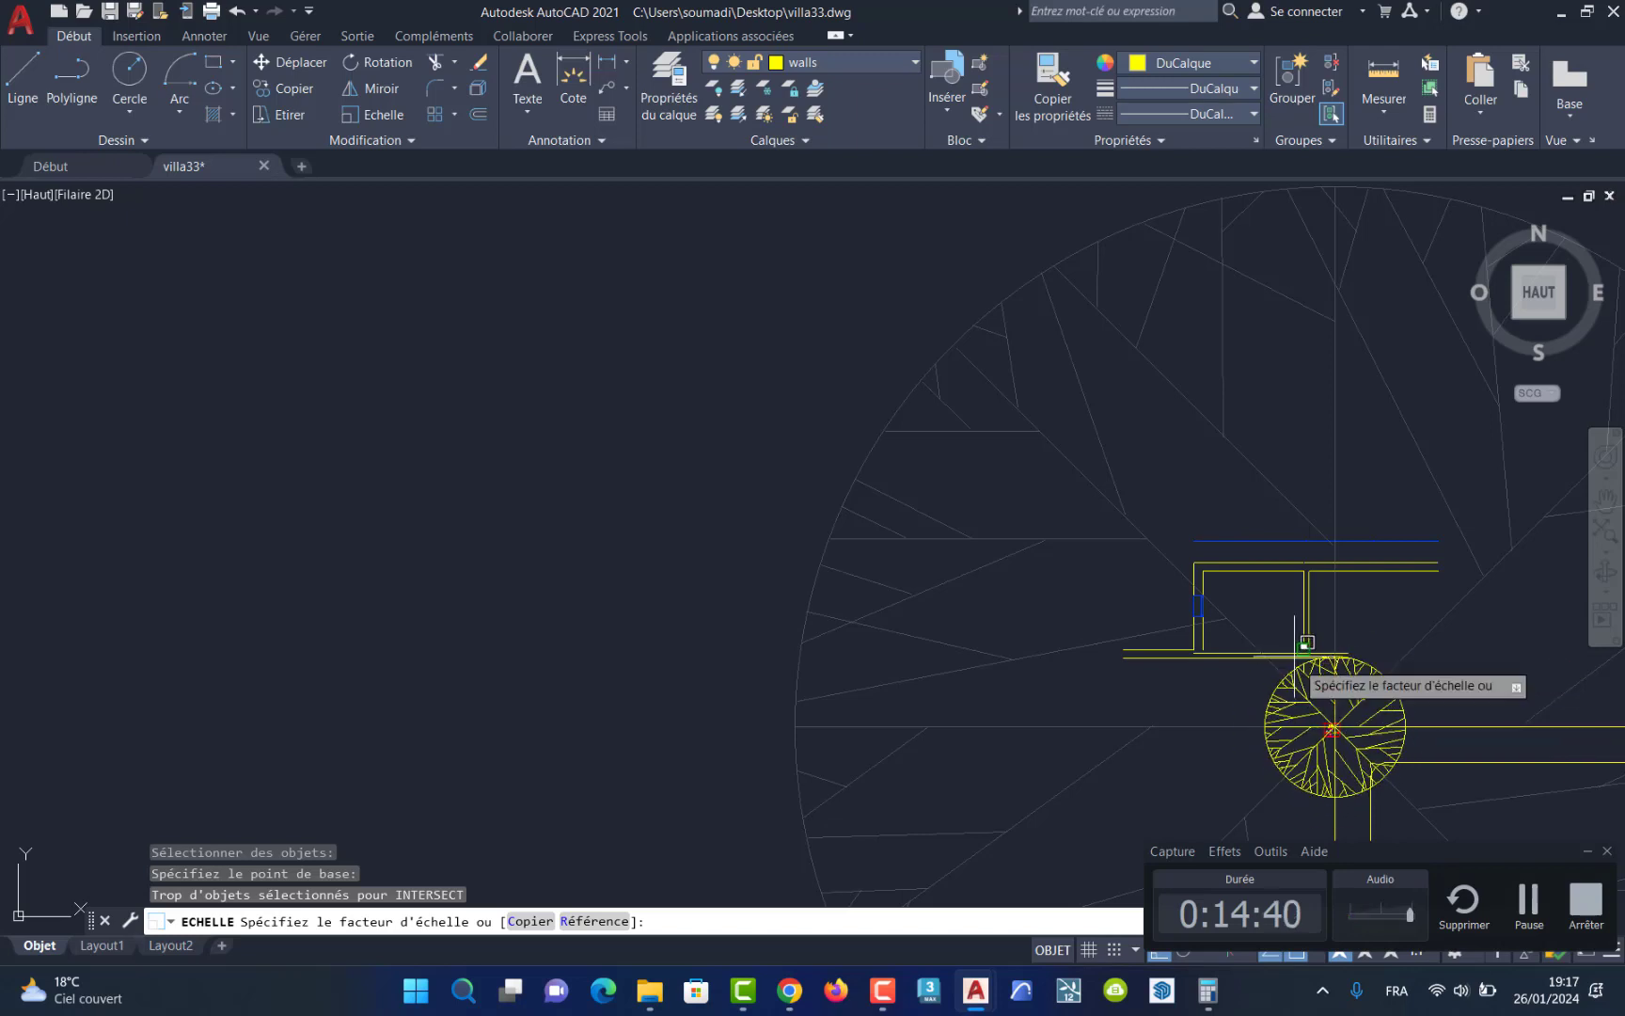
pyautogui.press('Escape')
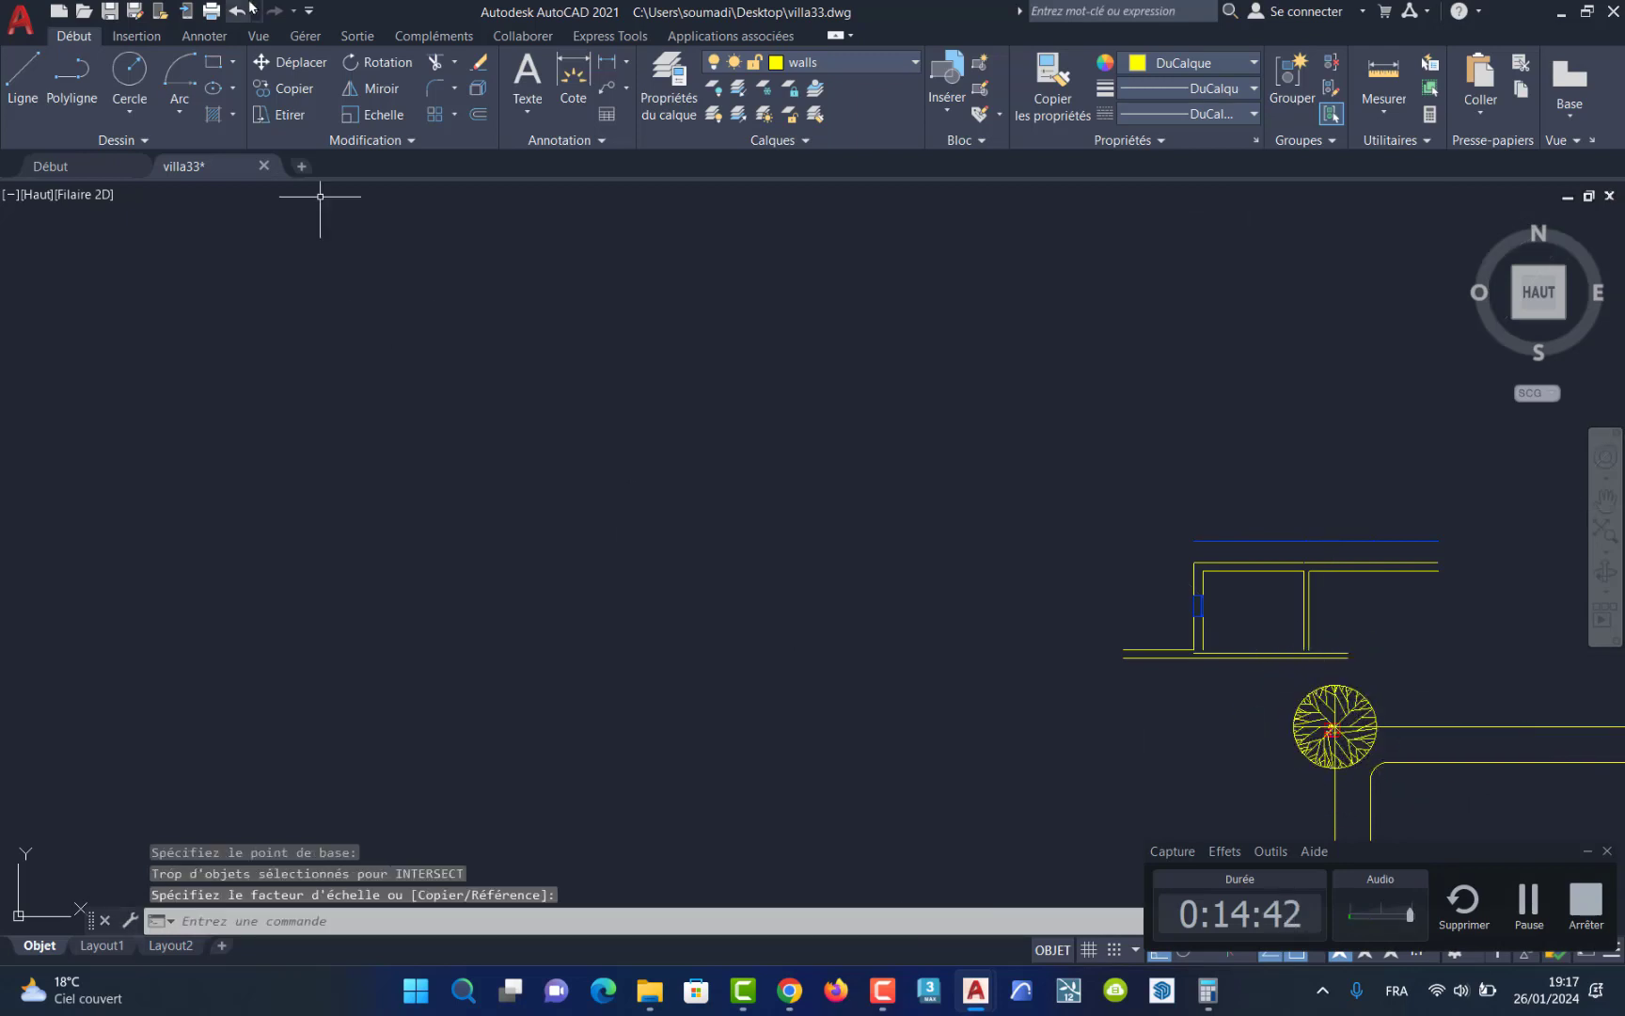
# Step: Move the tree block horizontally from the bathtub's upper-left corner to the empty area left of the villa drawing
pyautogui.click(273, 64)
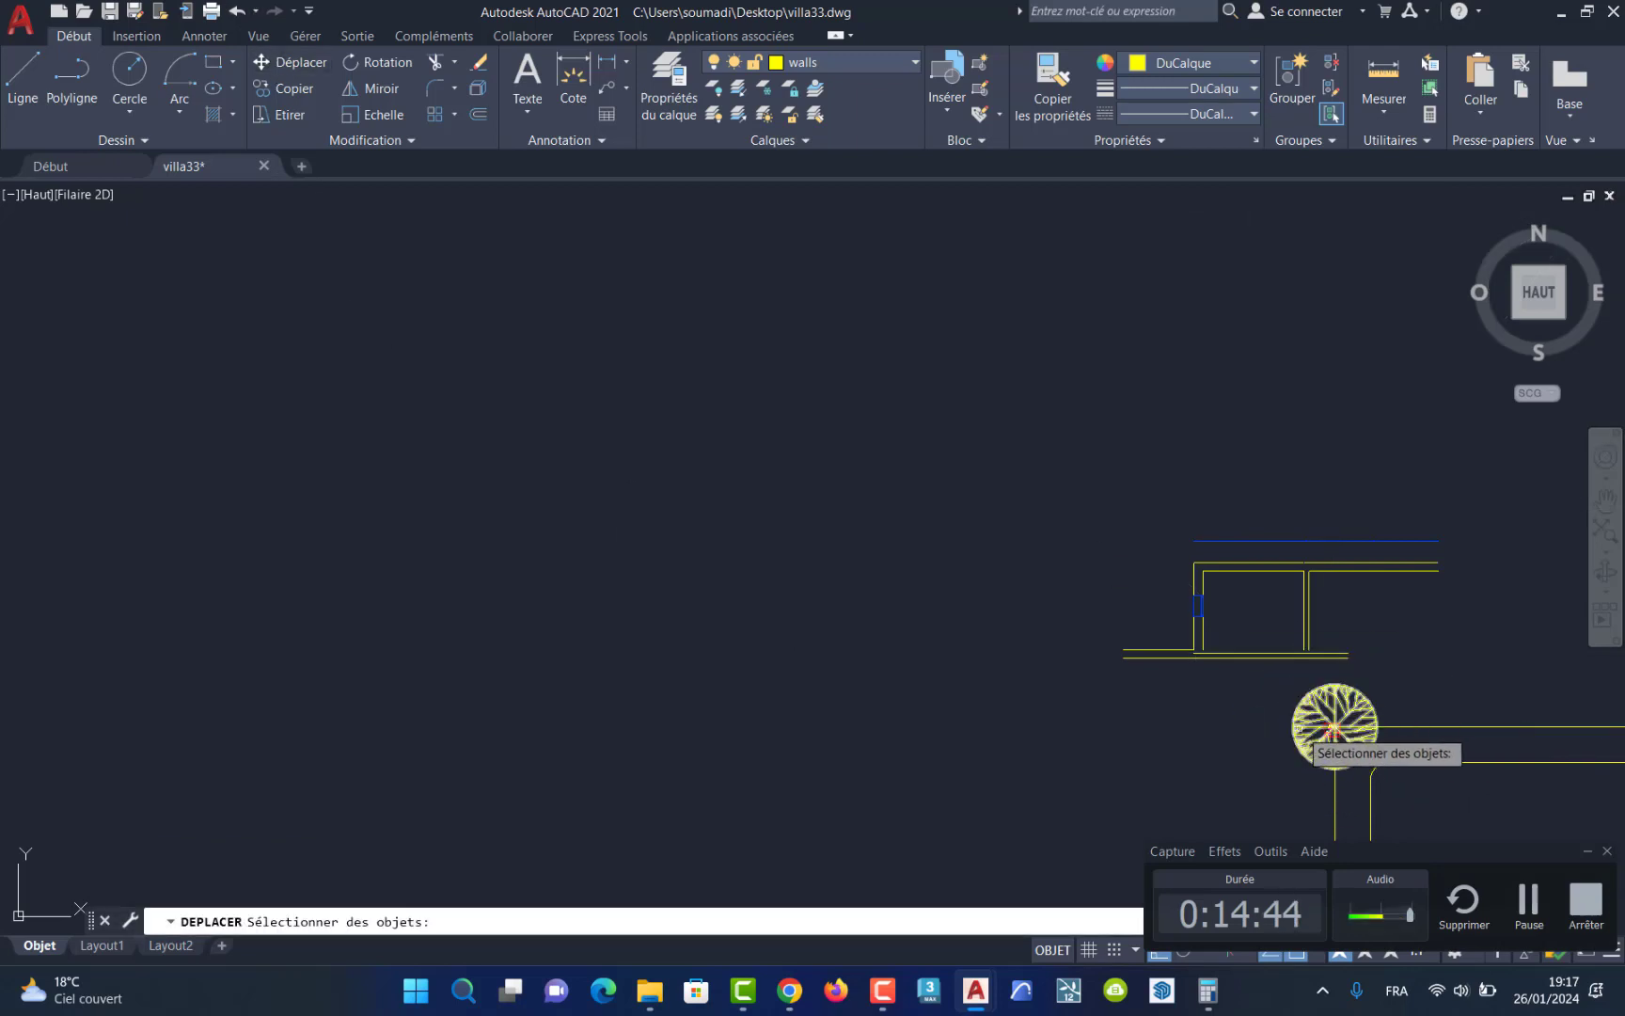
pyautogui.click(1302, 730)
pyautogui.press('Return')
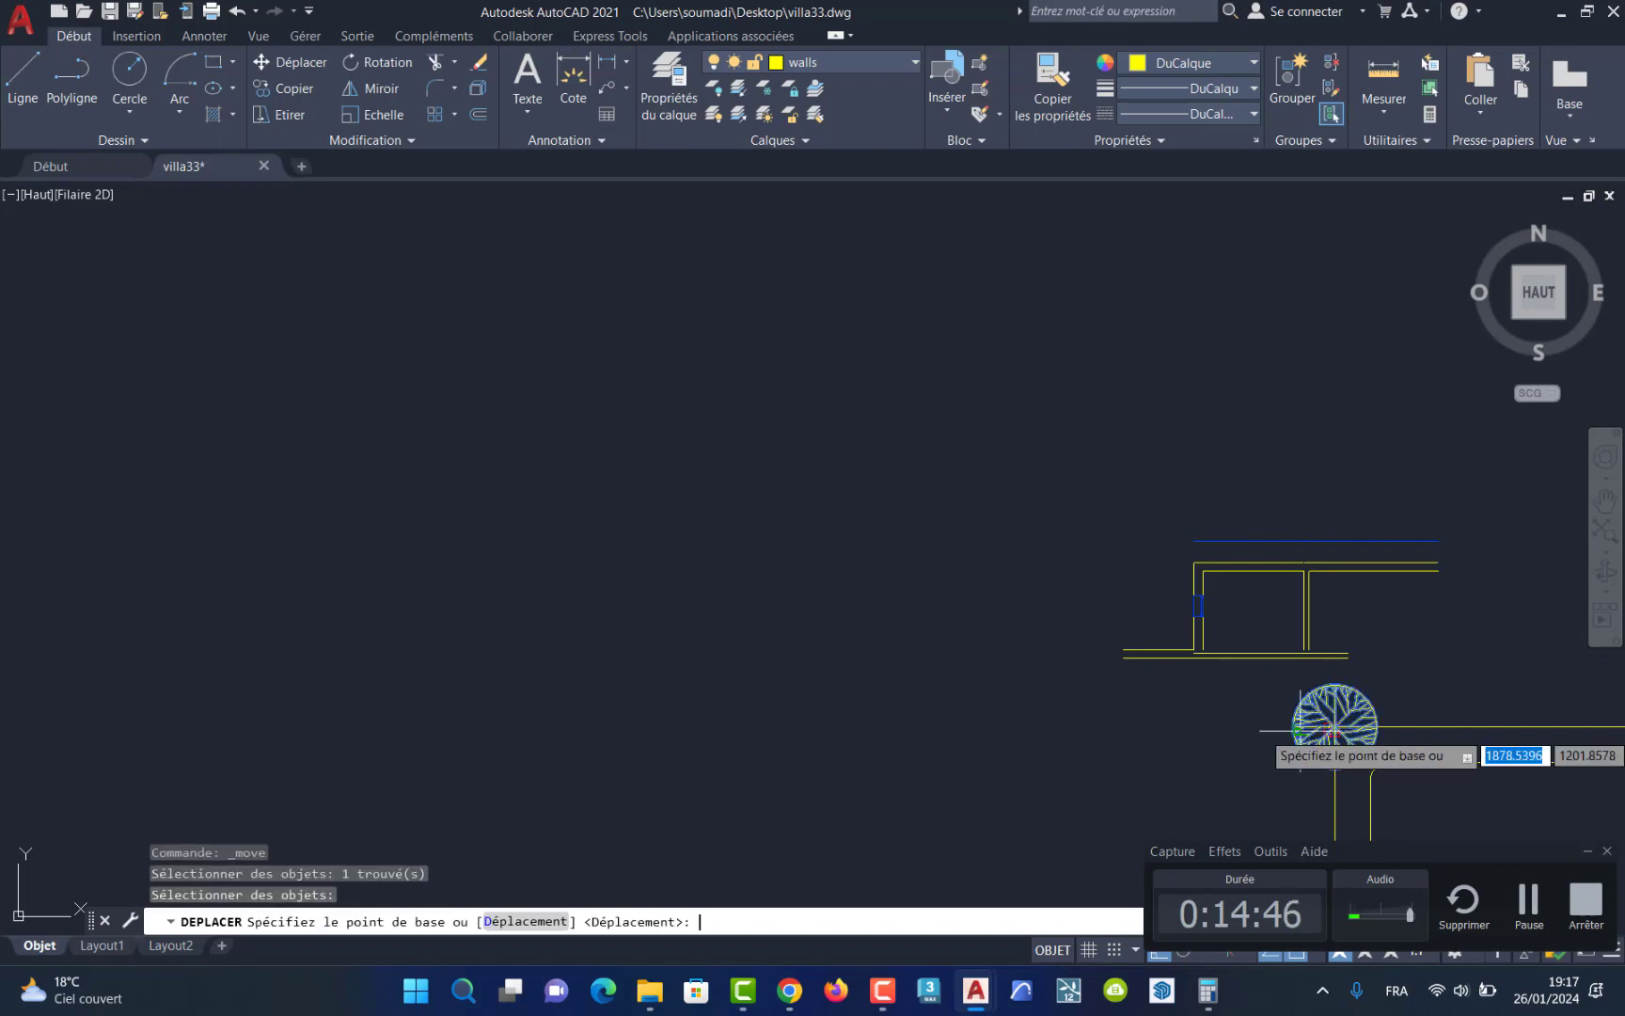
pyautogui.click(1333, 730)
pyautogui.click(891, 692)
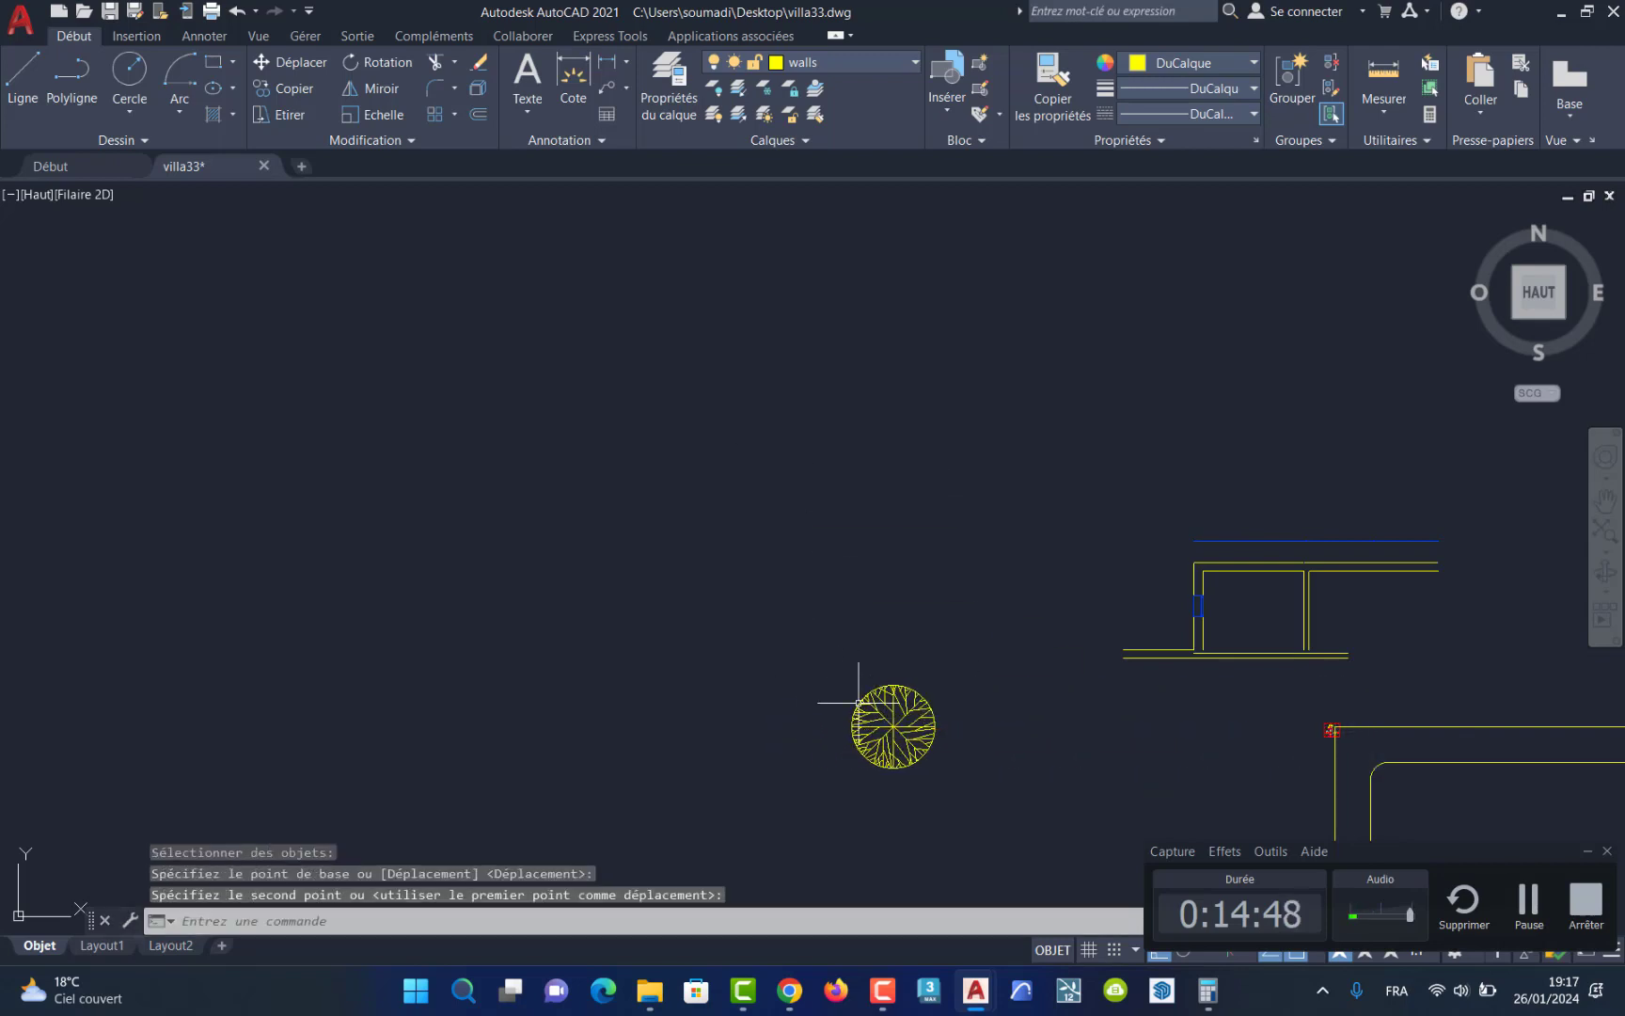
# Step: Scale the moved tree block down about its centre, choosing a much smaller size freehand
pyautogui.scroll(-5, 1275, 766)
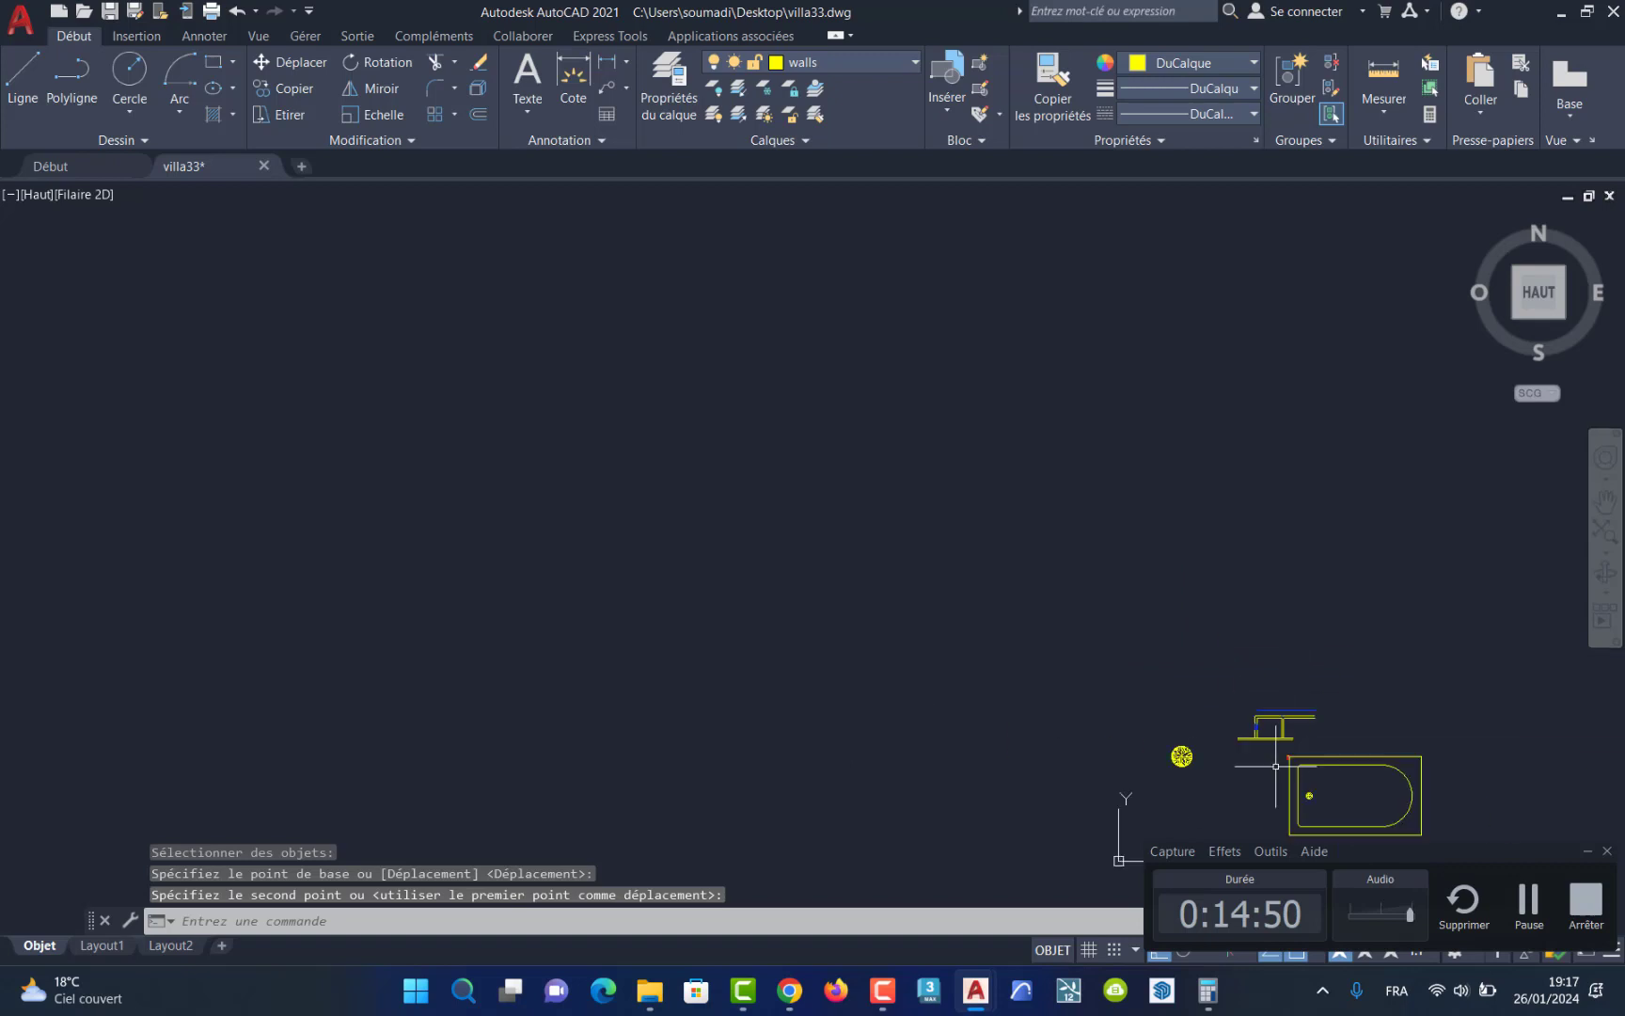
pyautogui.scroll(10, 1182, 756)
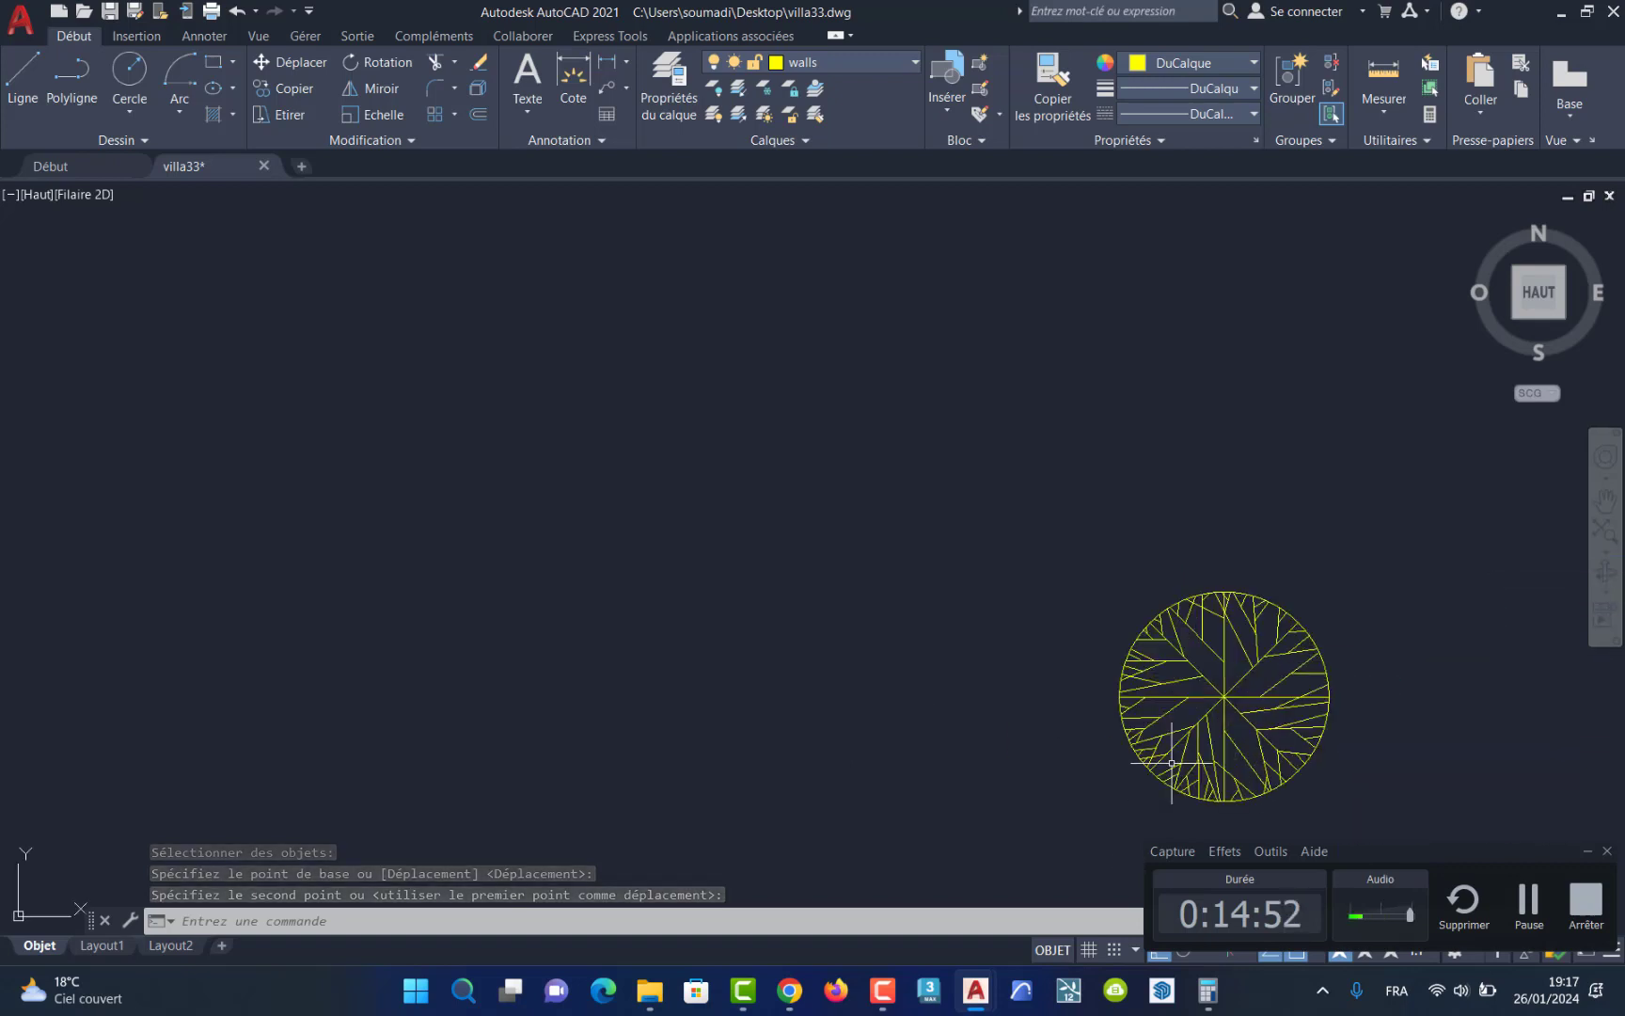
pyautogui.click(376, 115)
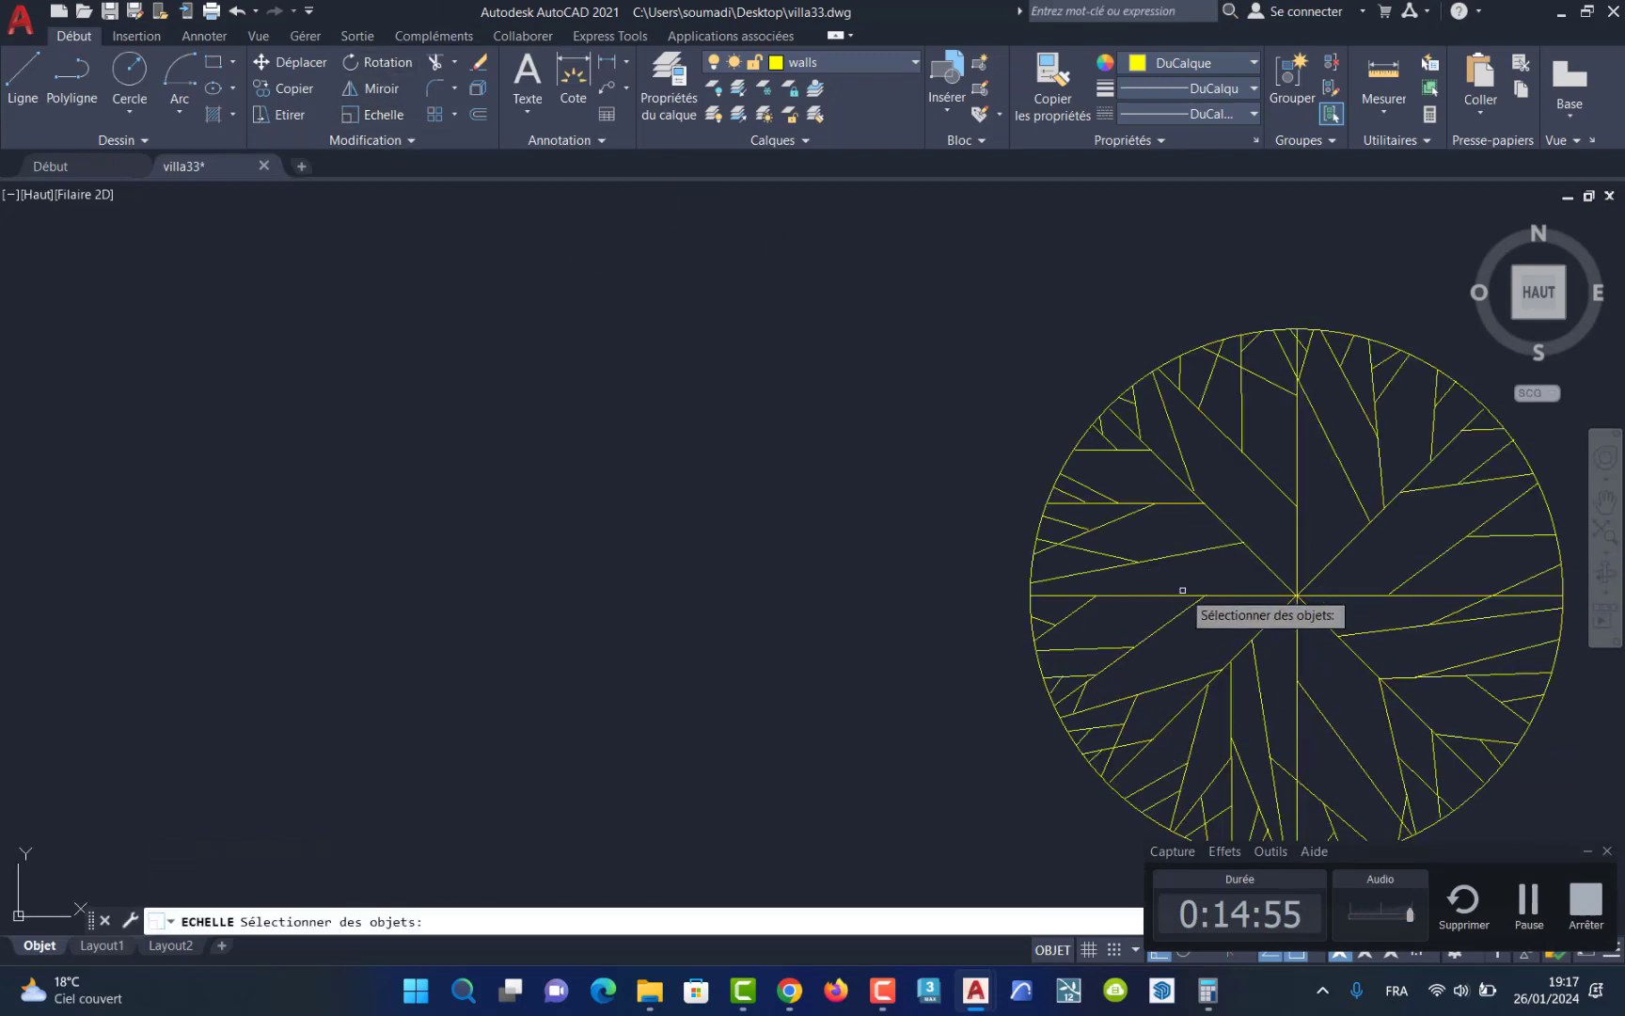
pyautogui.click(1253, 595)
pyautogui.press('Return')
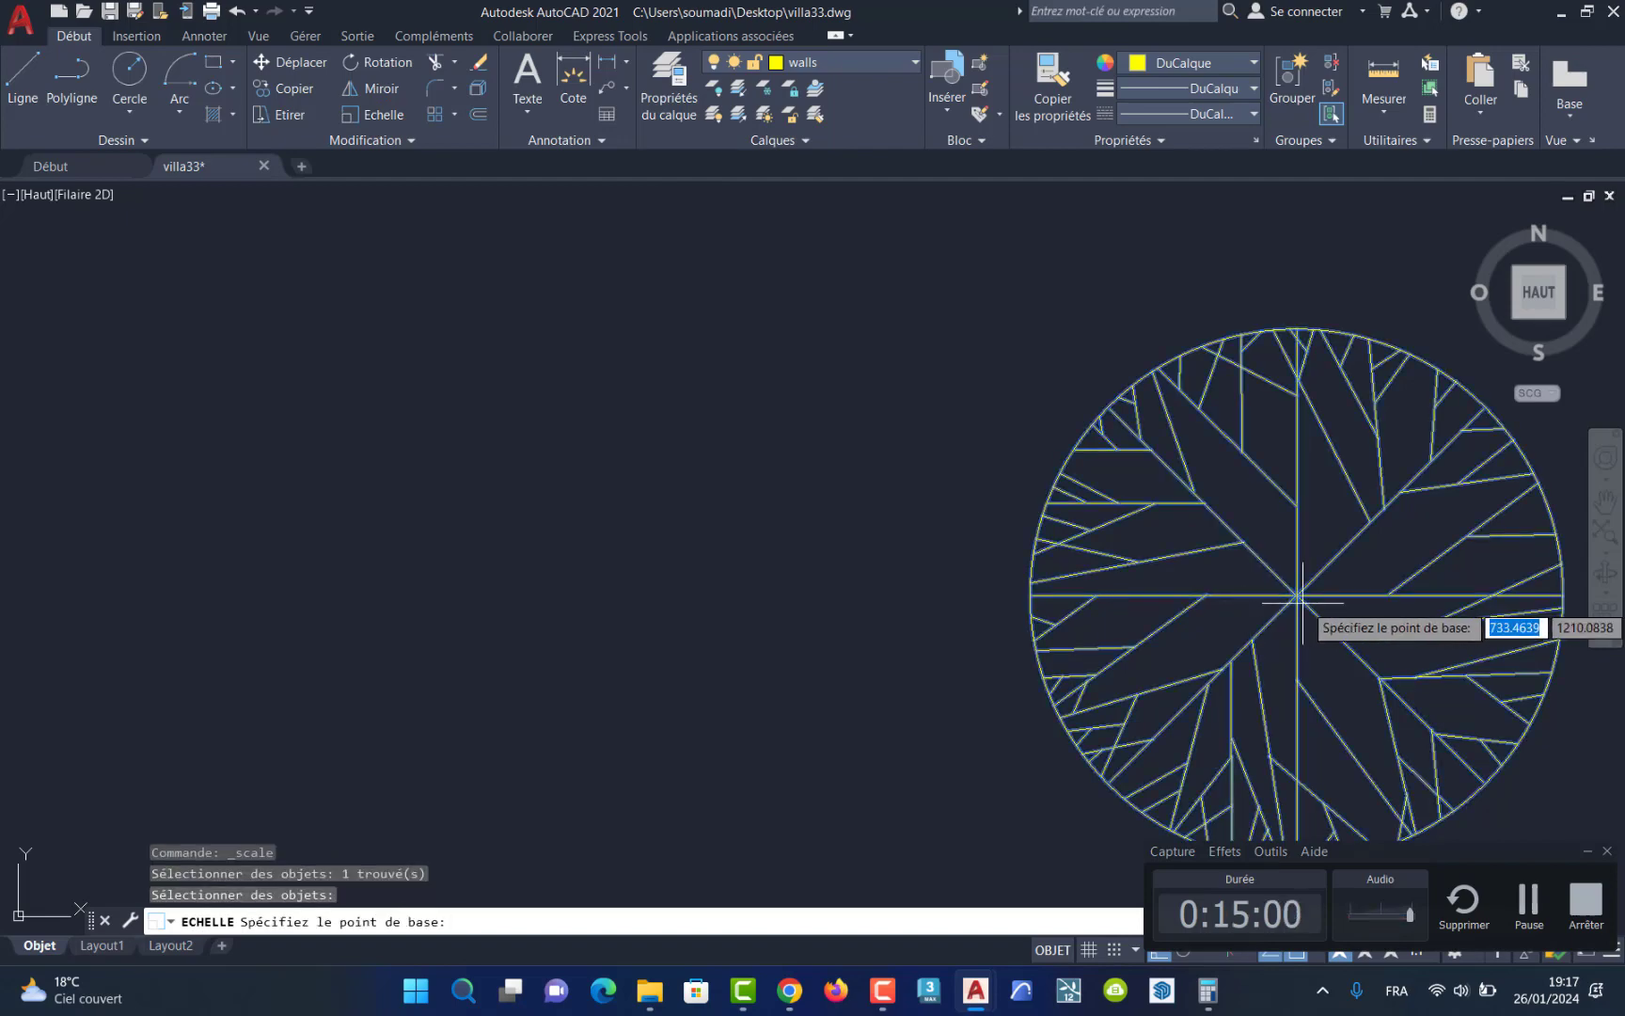
pyautogui.click(1297, 595)
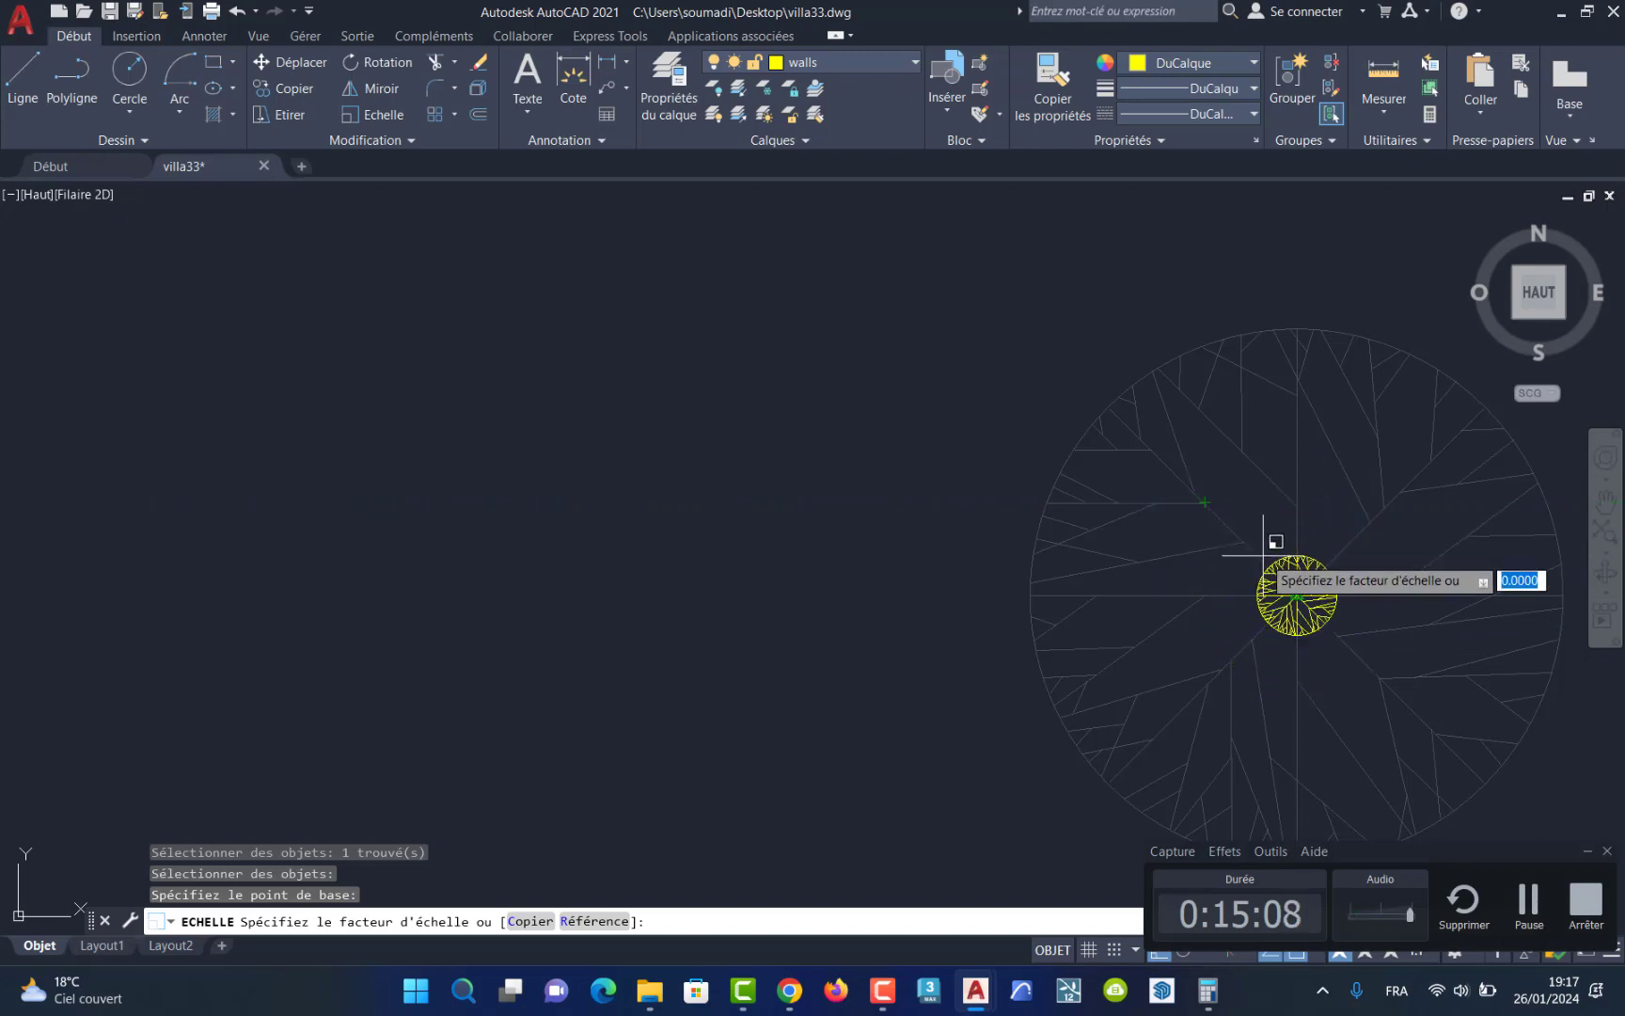
pyautogui.click(1295, 591)
pyautogui.click(1296, 594)
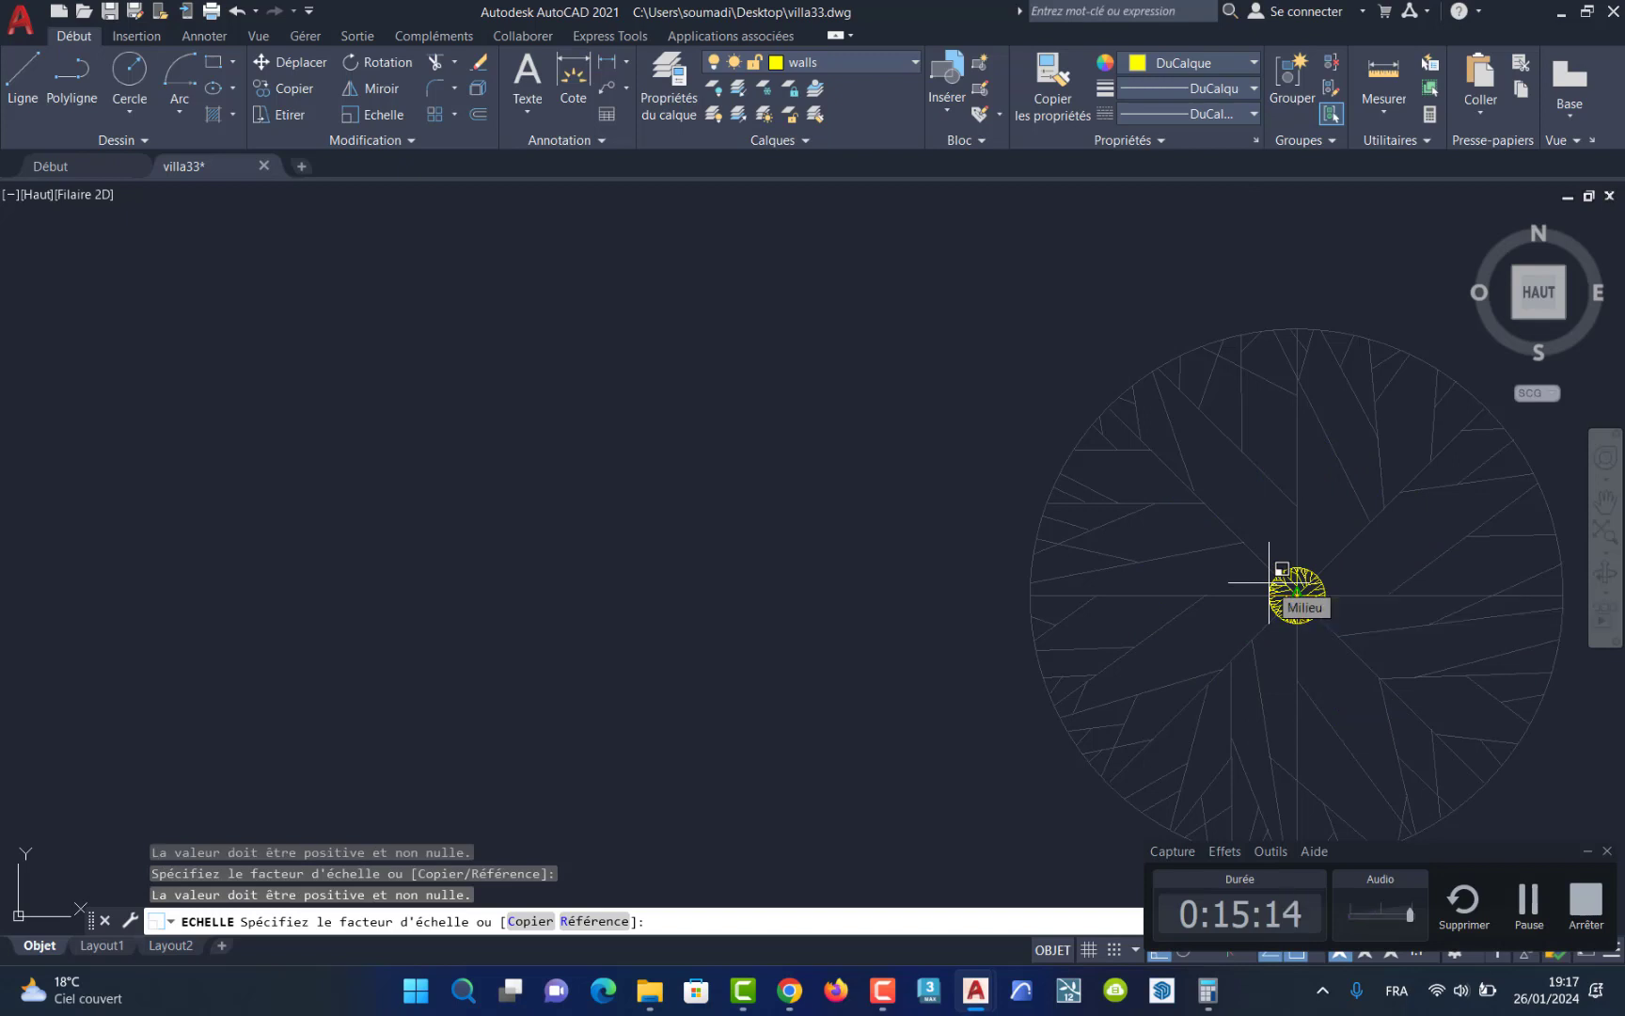
pyautogui.press('Escape')
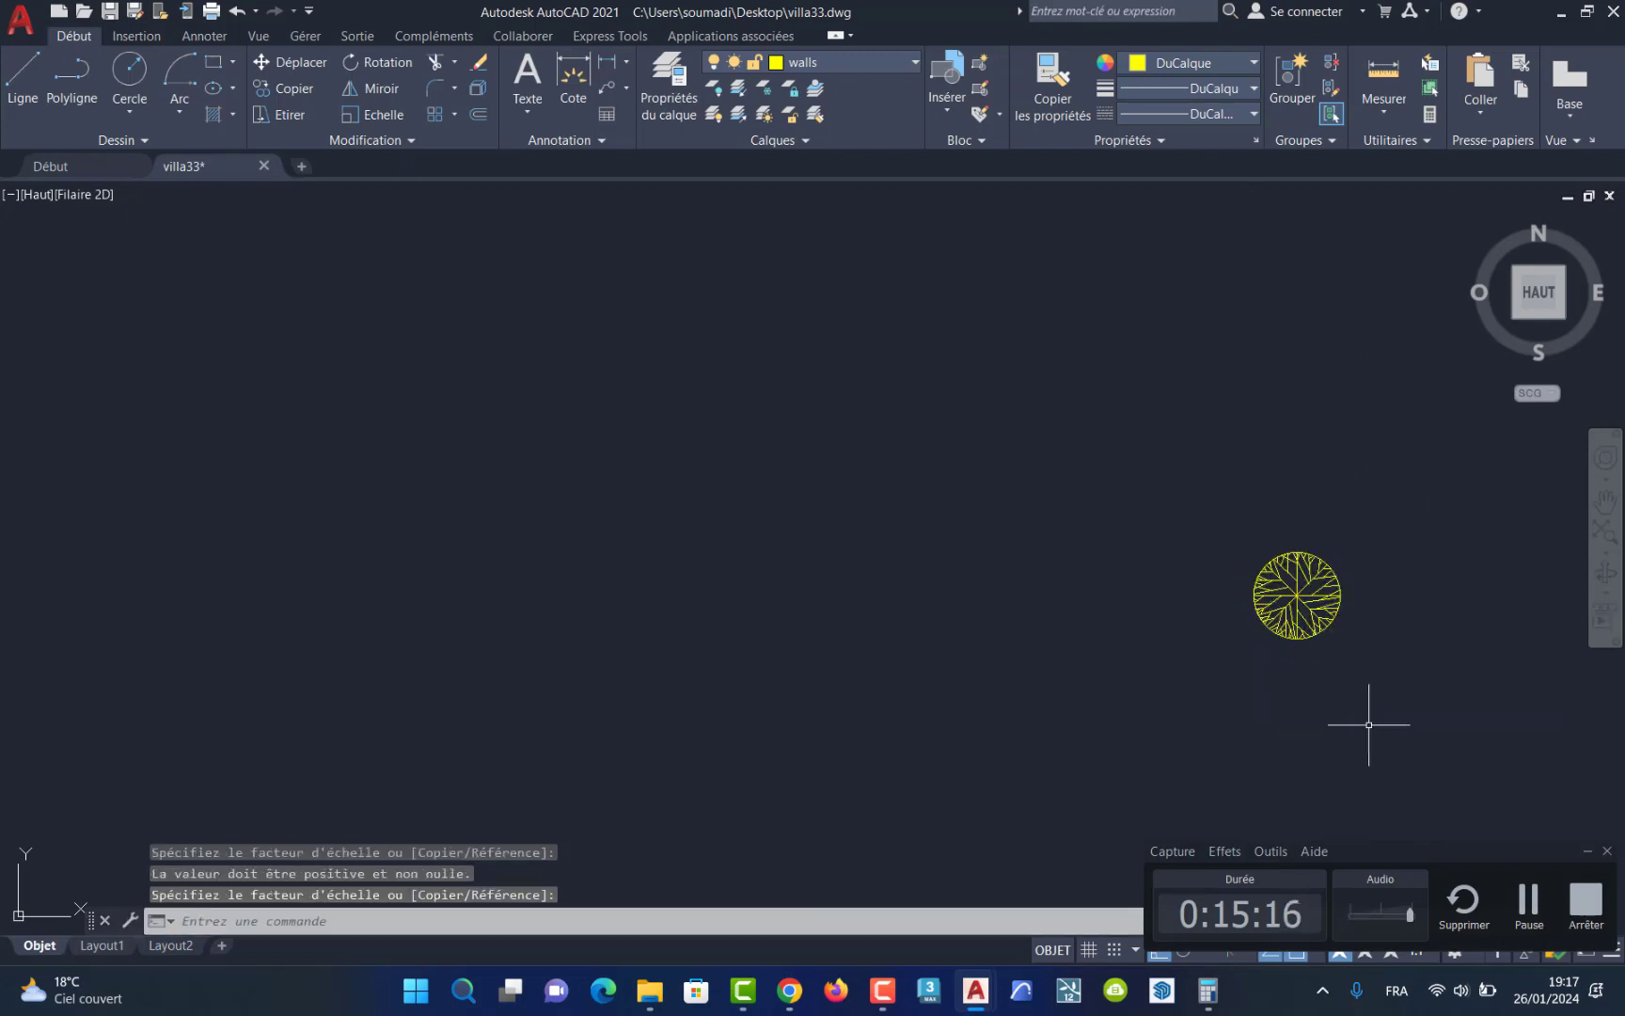
# Step: Scale the oversized bathtub block down about its upper-left corner, freehand, until it fits inside the red sheet frame
pyautogui.scroll(-6, 1386, 731)
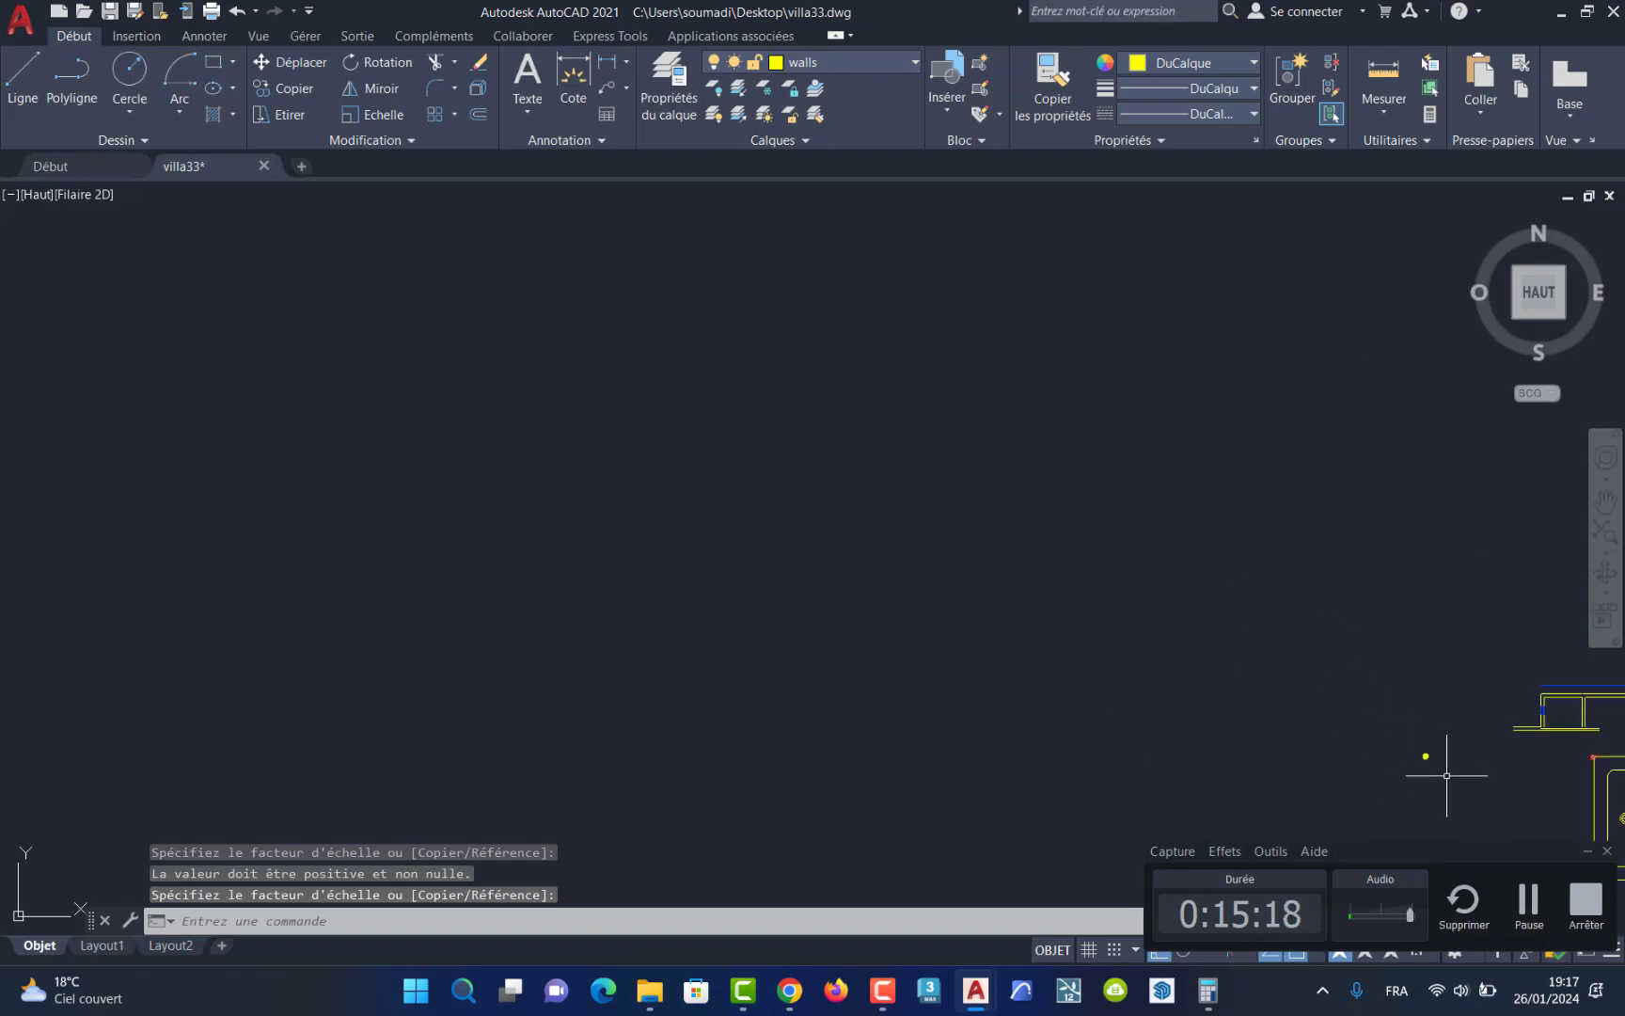
pyautogui.scroll(-3, 1386, 731)
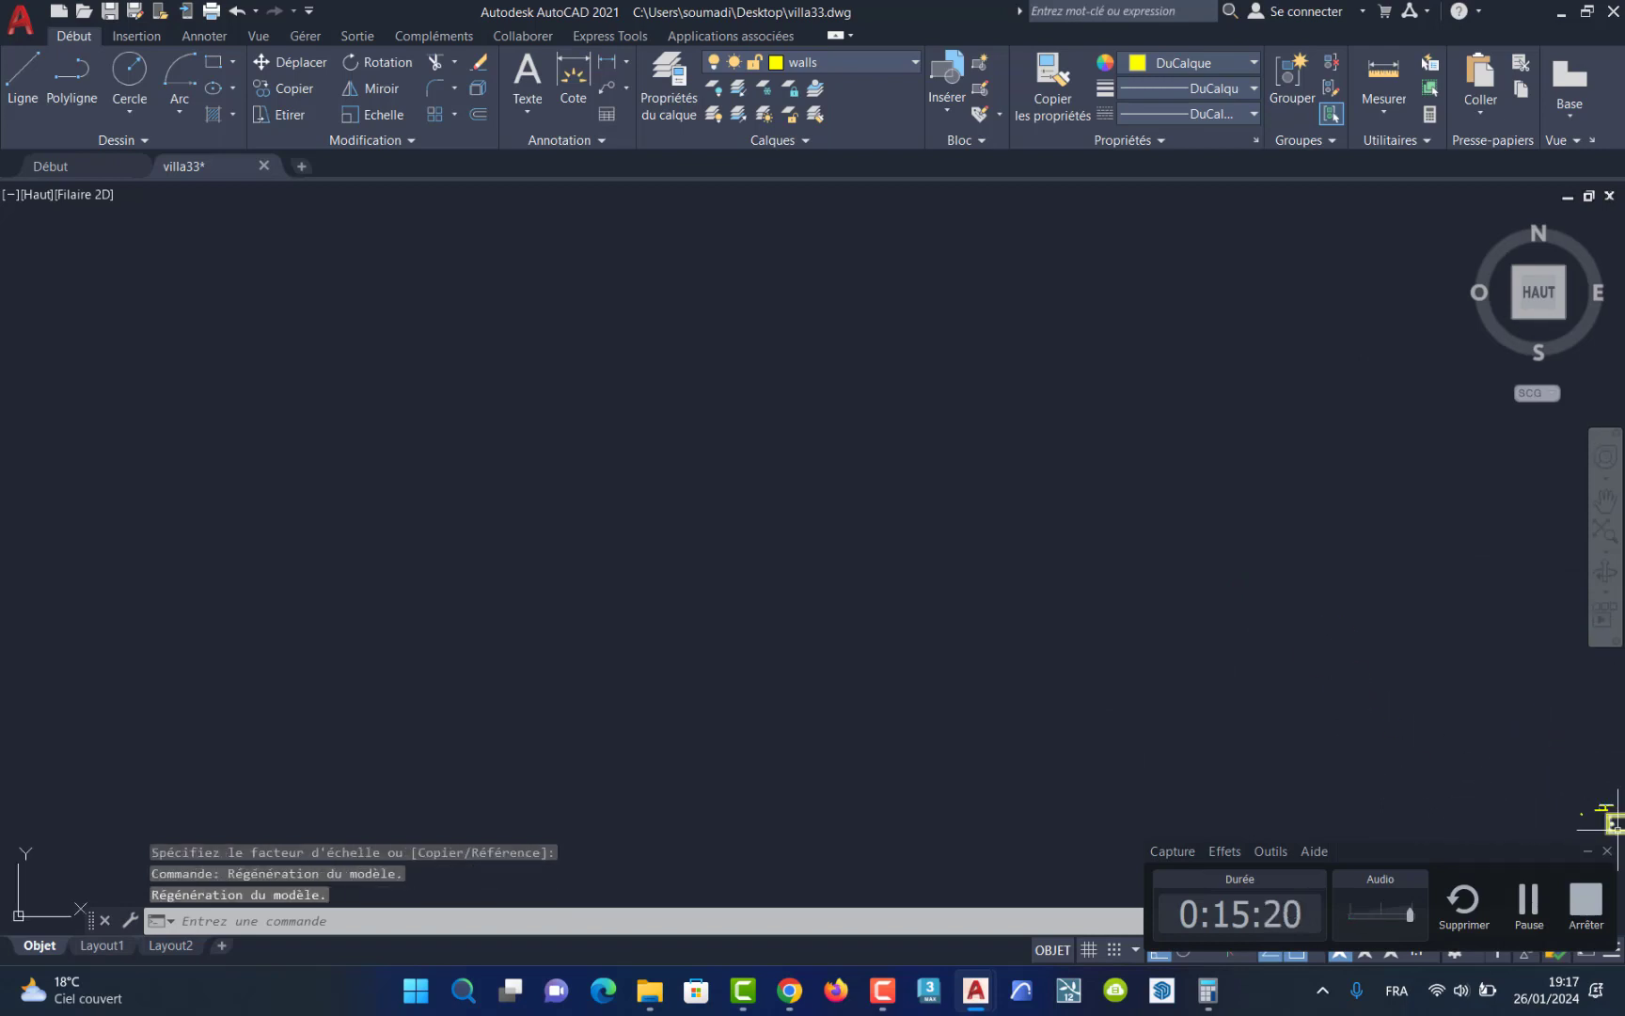
pyautogui.scroll(4, 1615, 823)
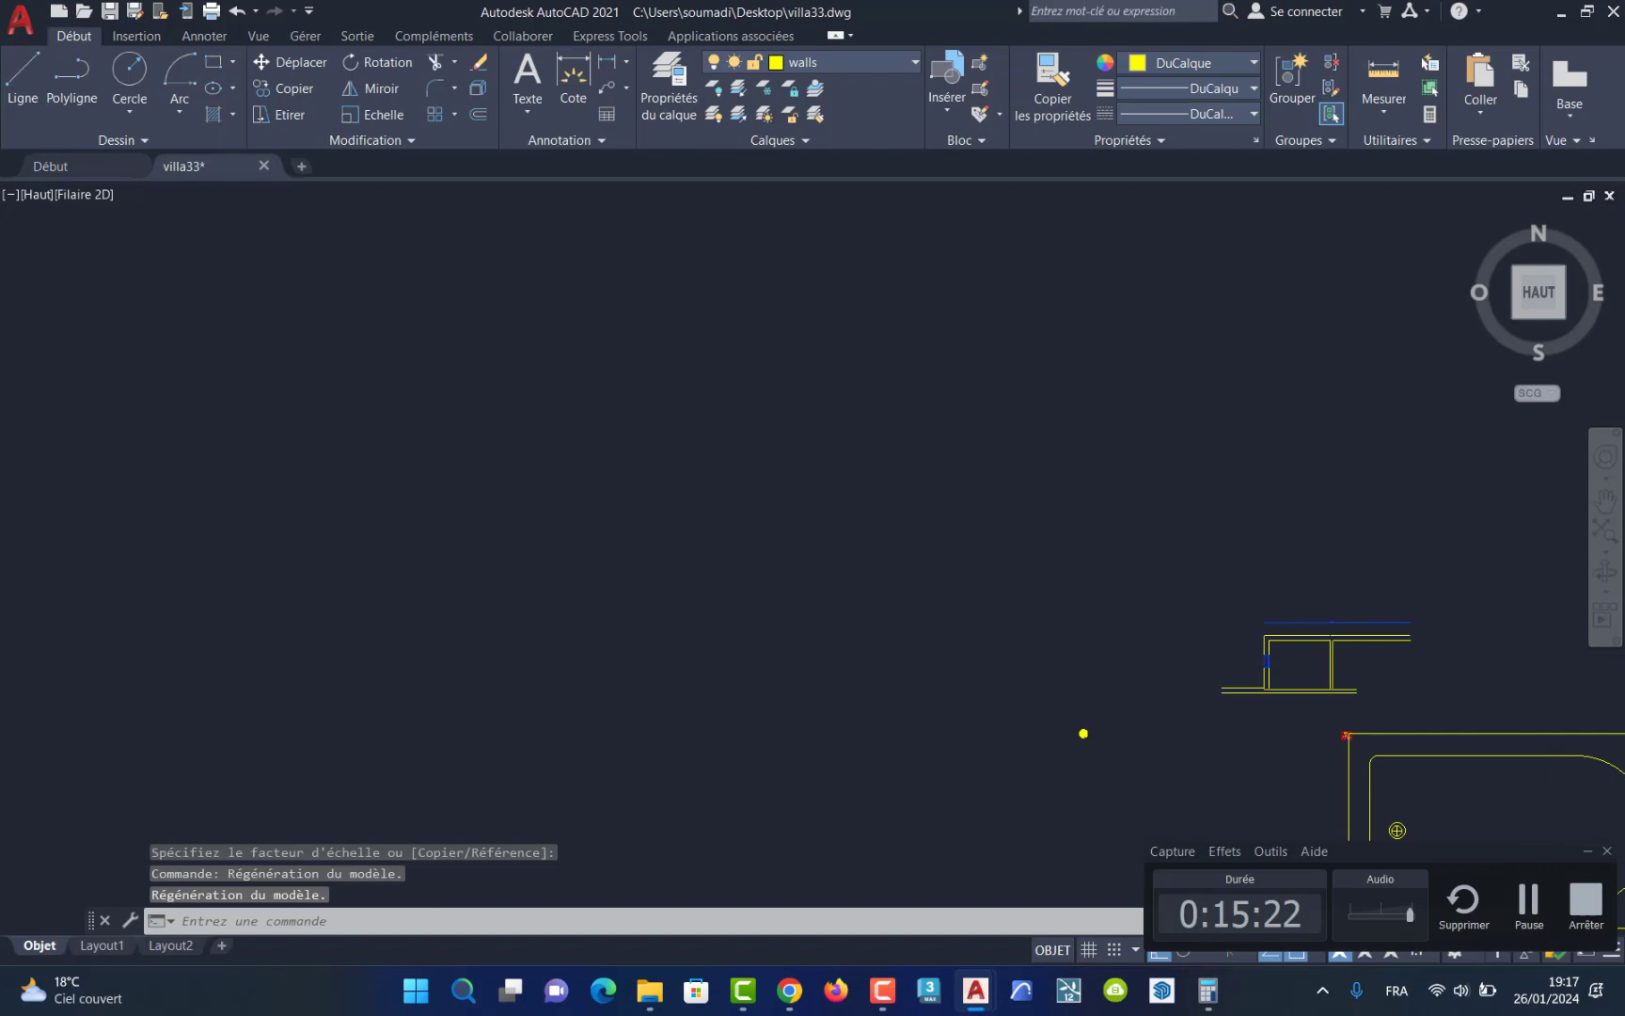
pyautogui.scroll(5, 1505, 795)
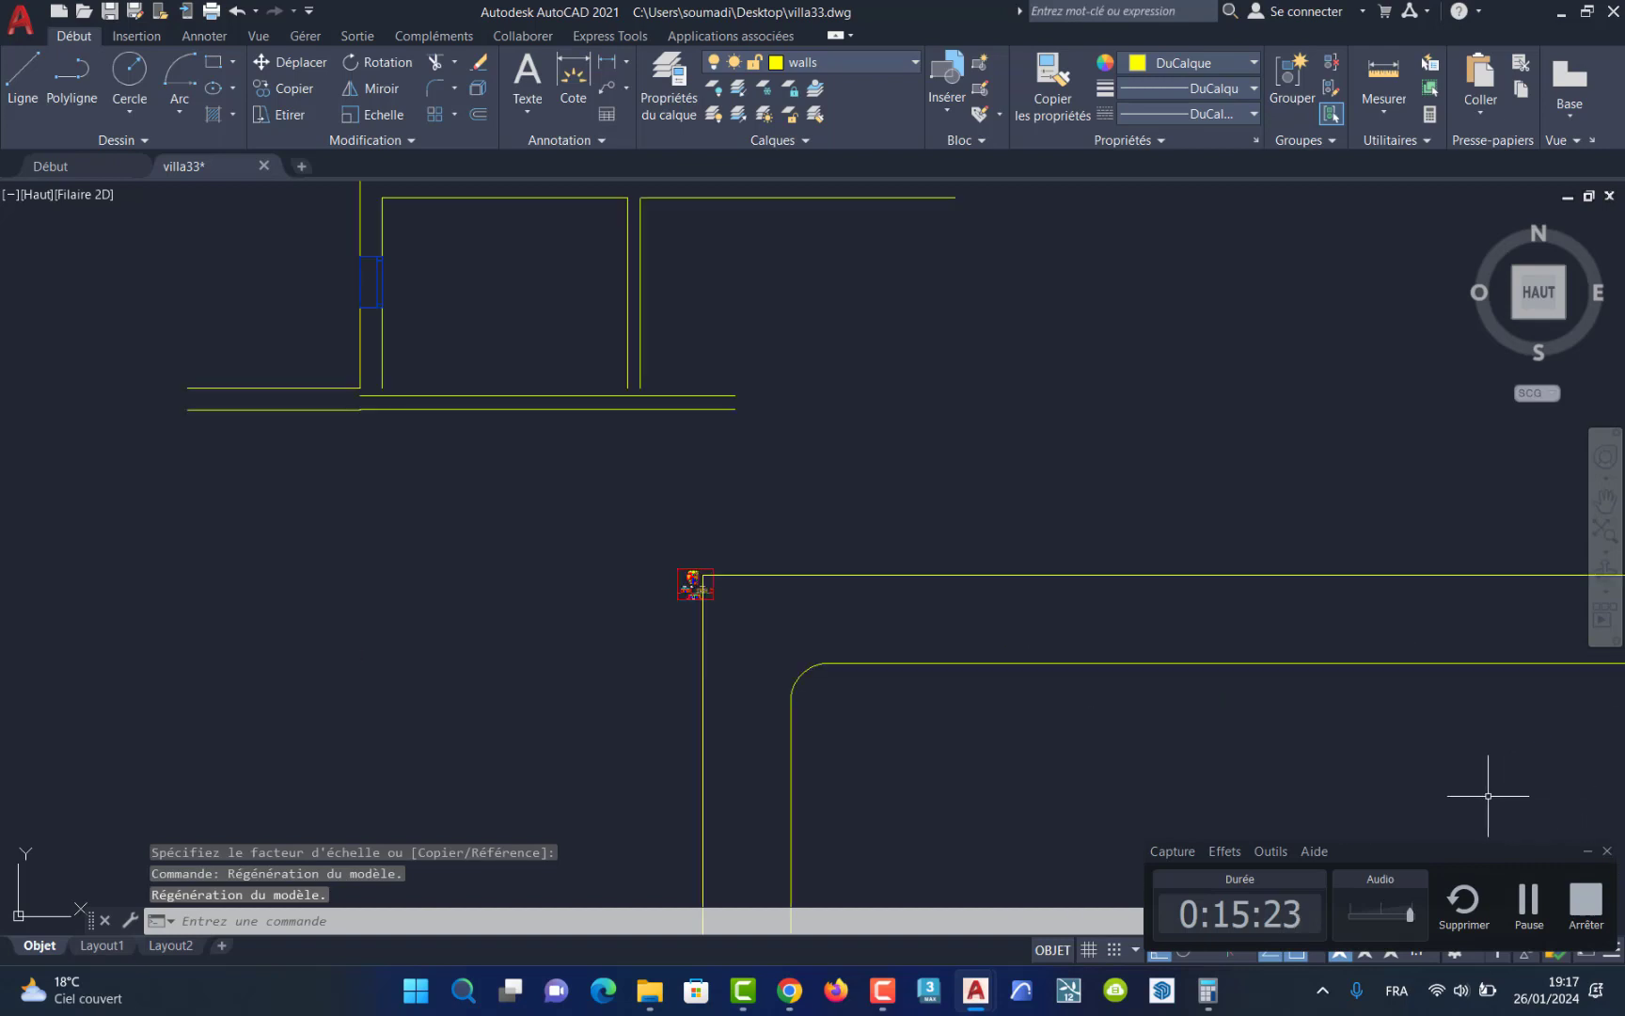
pyautogui.click(835, 573)
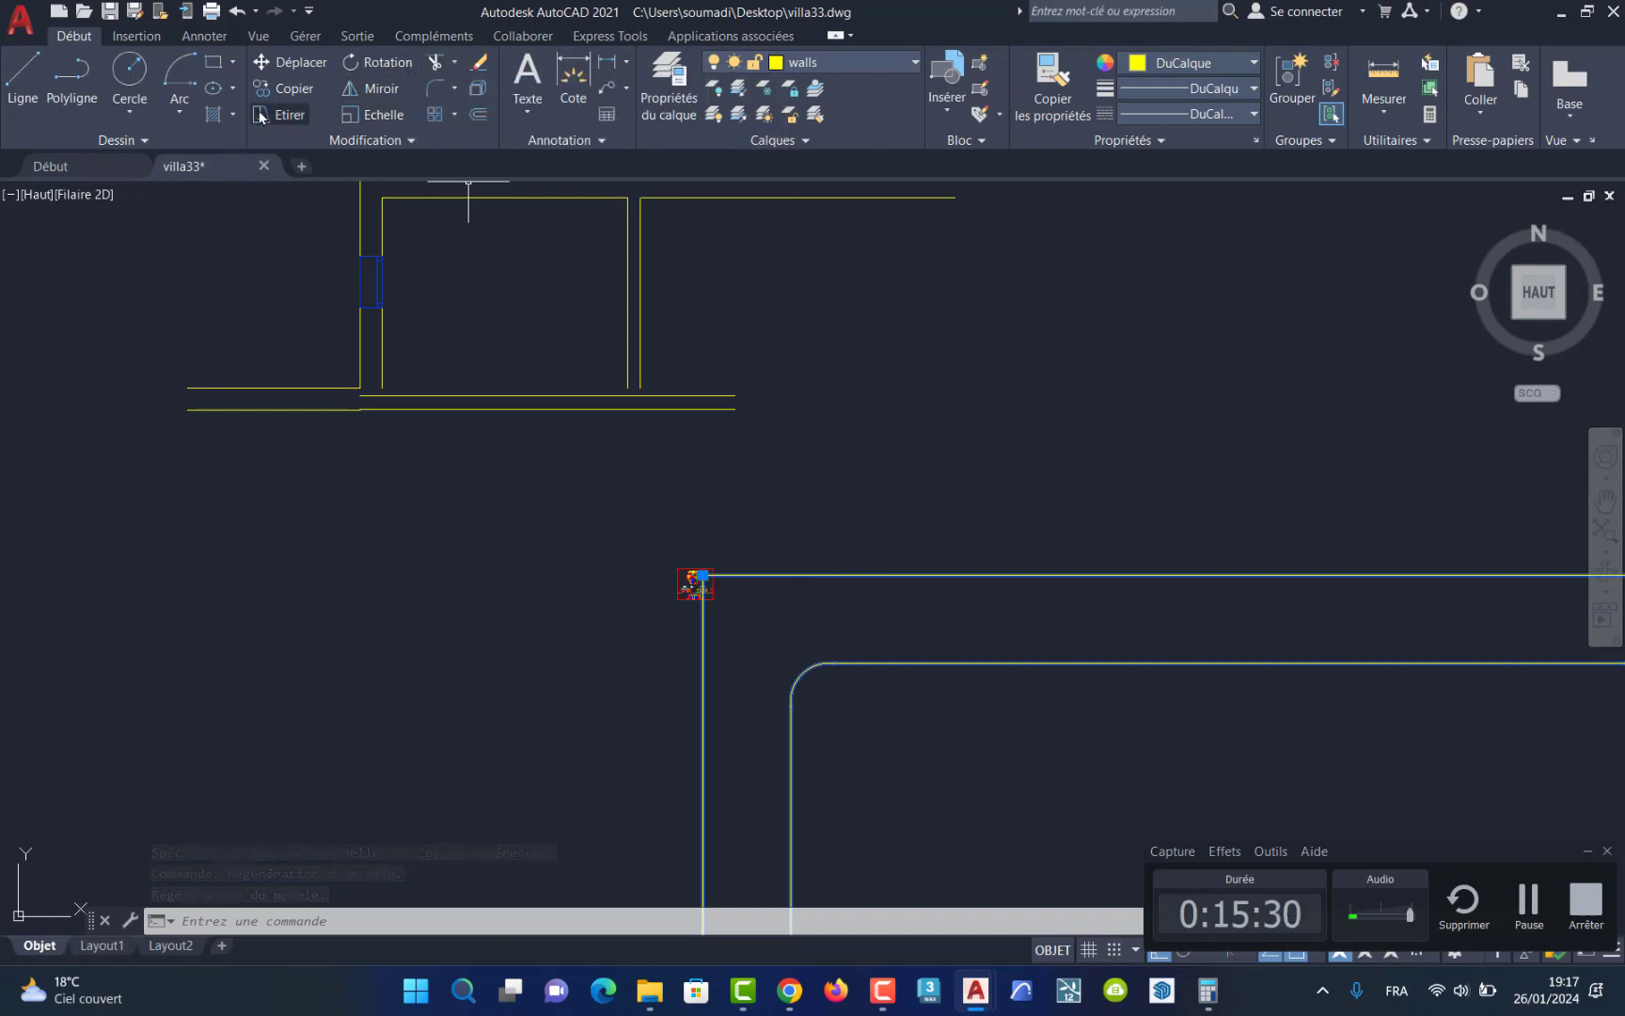
pyautogui.click(381, 115)
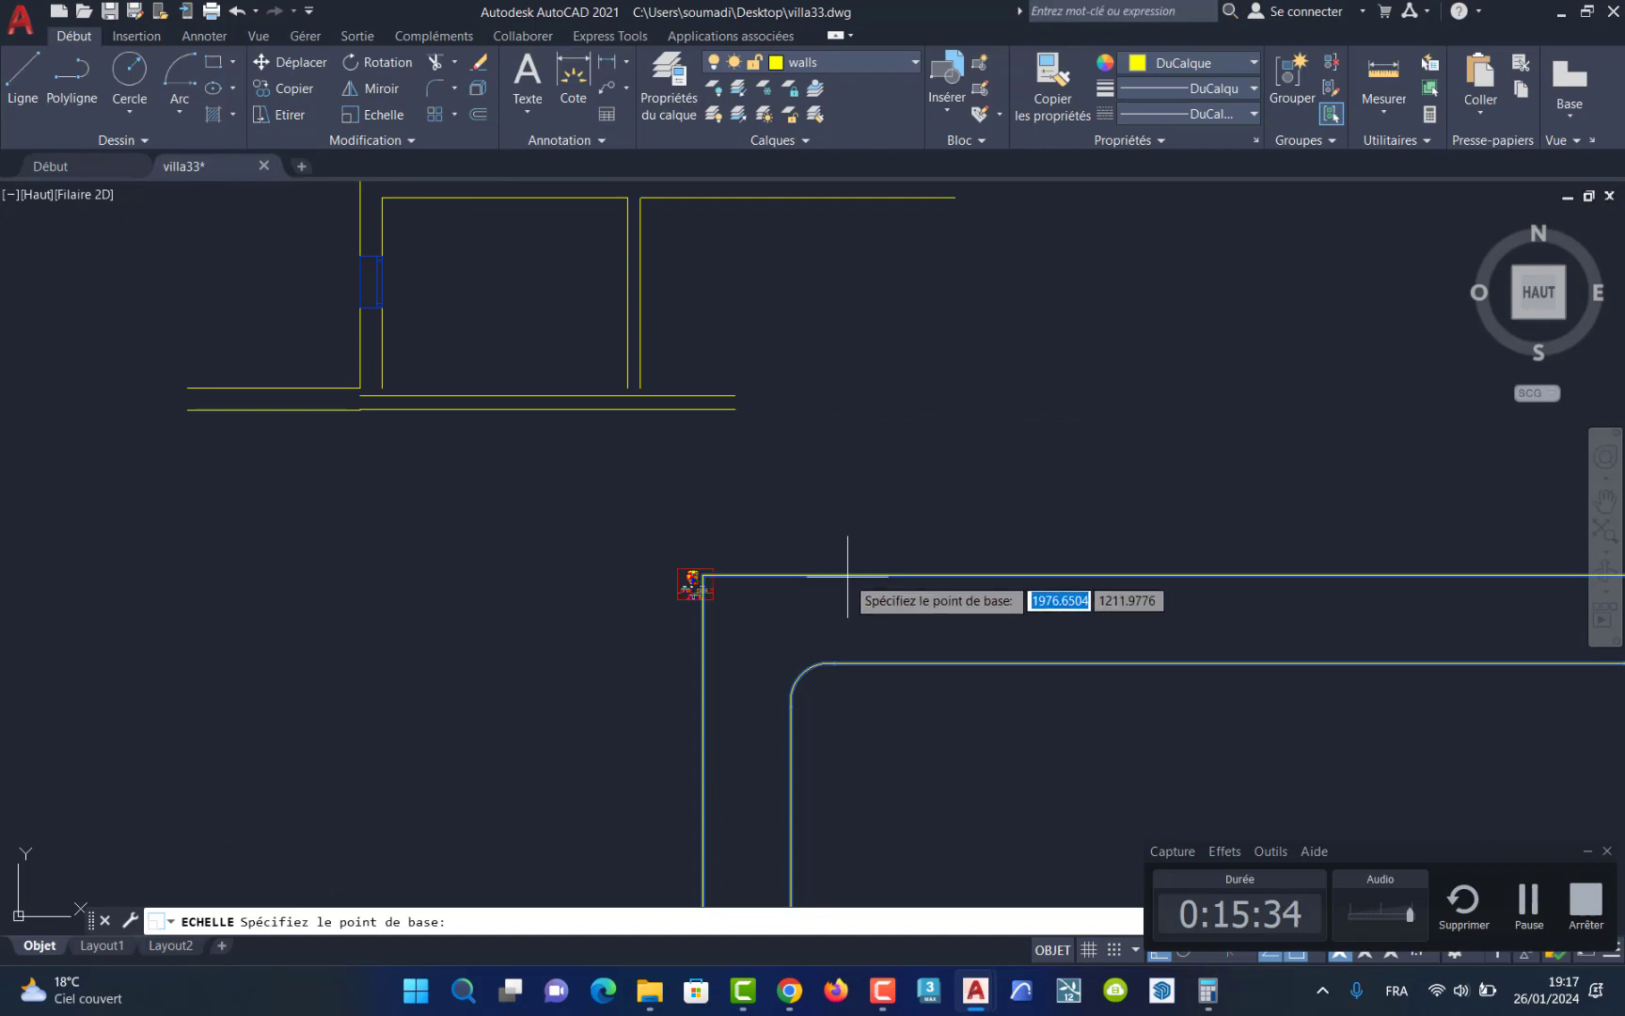
pyautogui.click(706, 578)
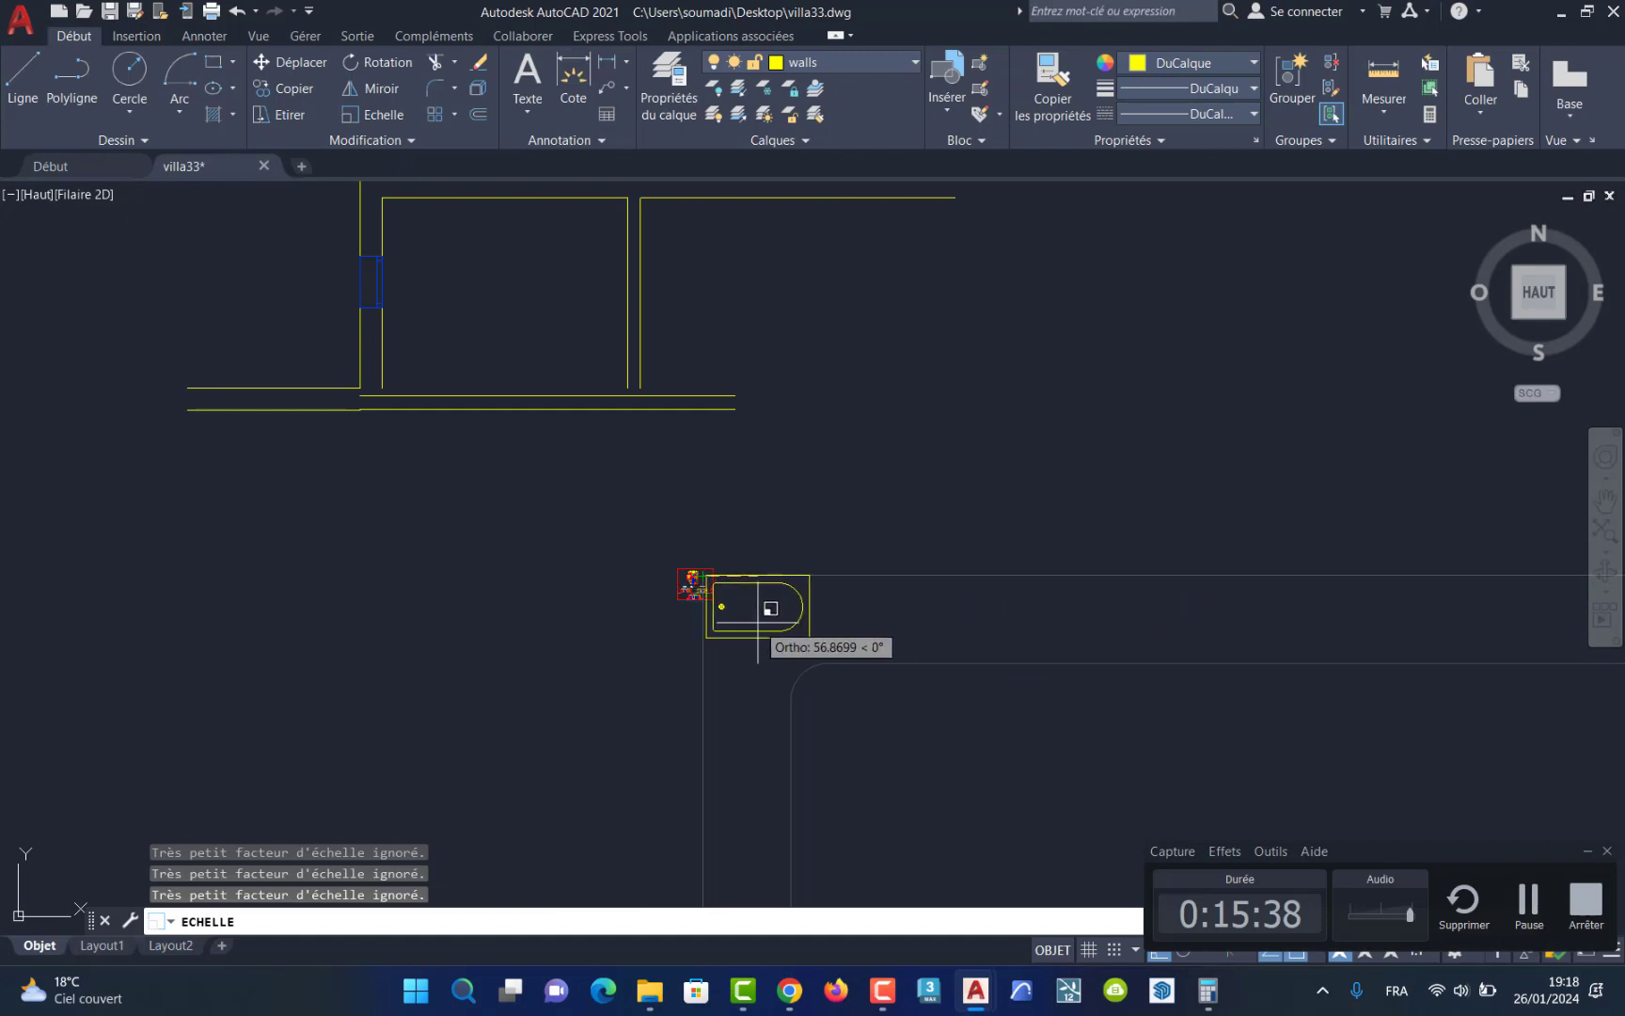
pyautogui.scroll(4, 734, 603)
pyautogui.scroll(3, 733, 603)
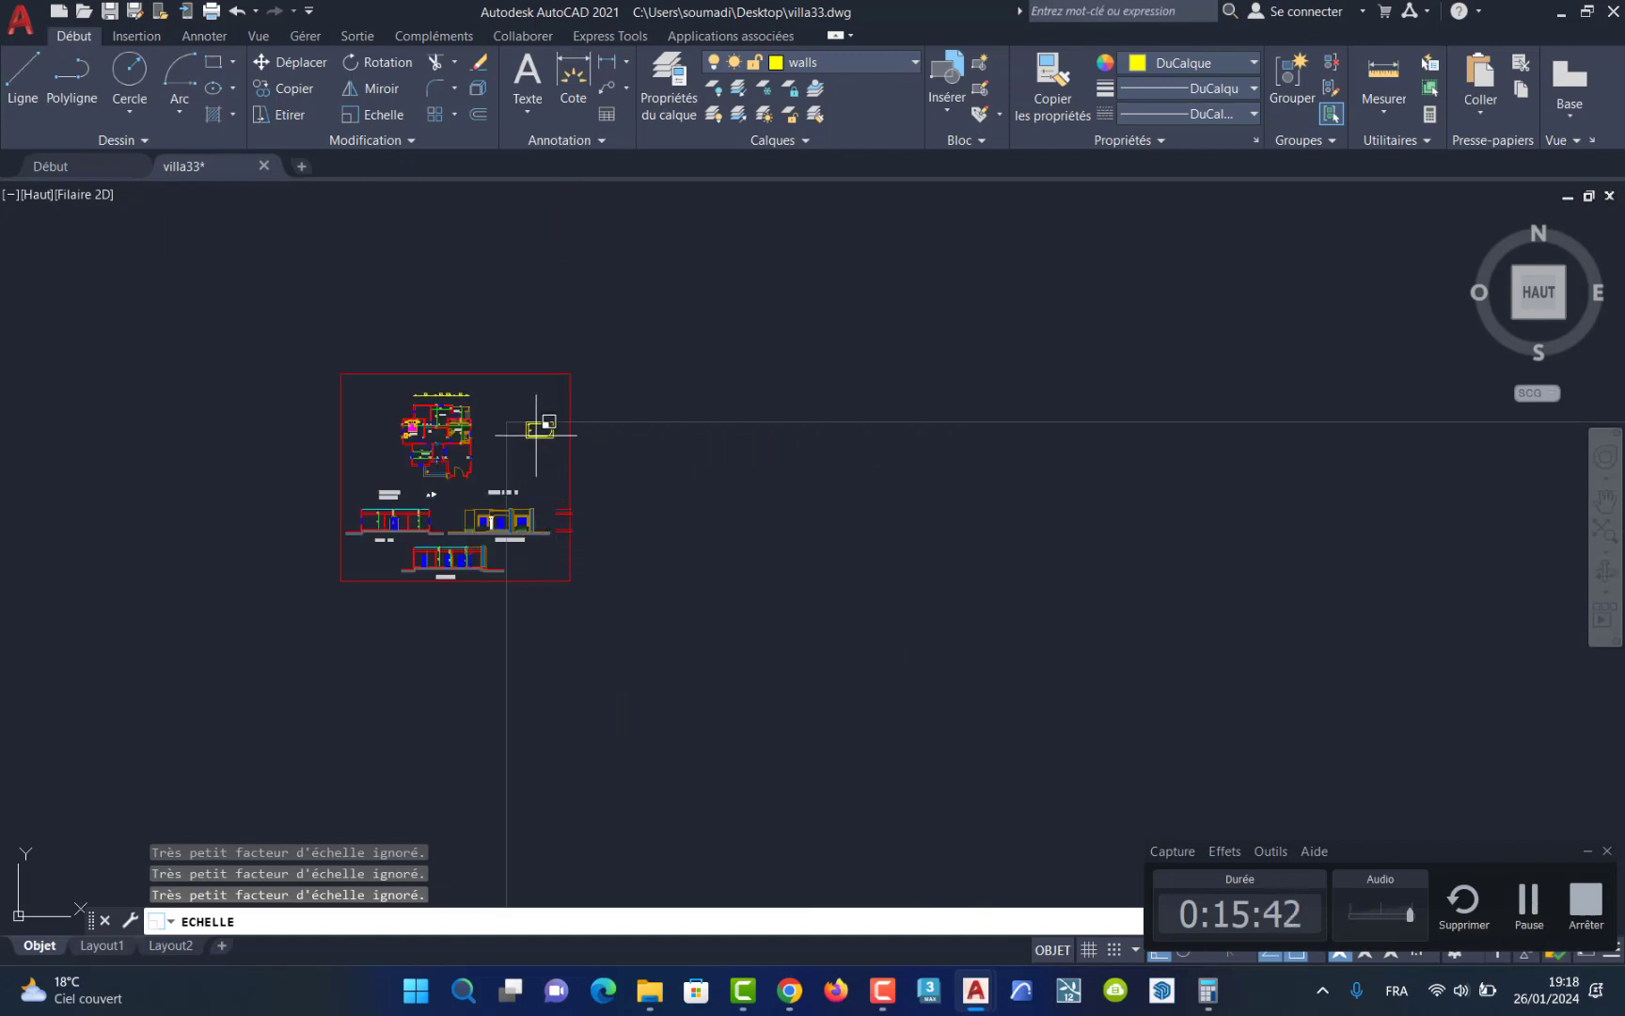
pyautogui.click(539, 438)
# Step: Move the bathtub by its upper-left corner to the inner upper-left corner of the unnamed room beside the cuisine, with Ortho off
pyautogui.scroll(8, 442, 390)
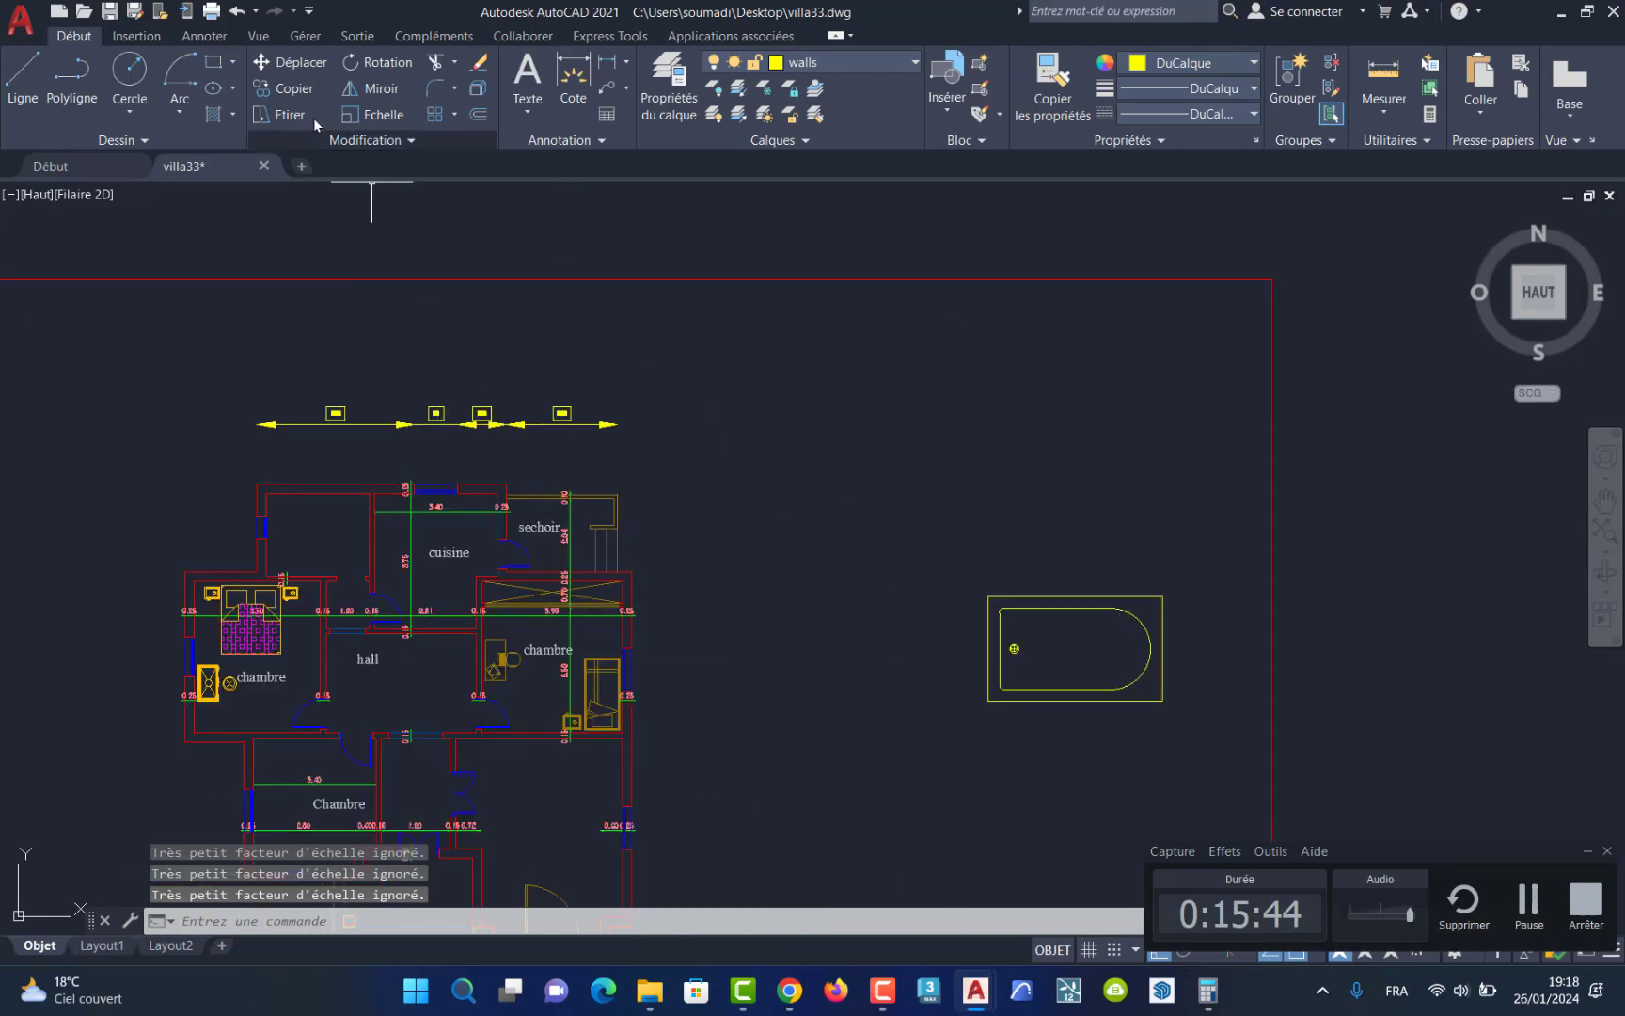
pyautogui.click(274, 59)
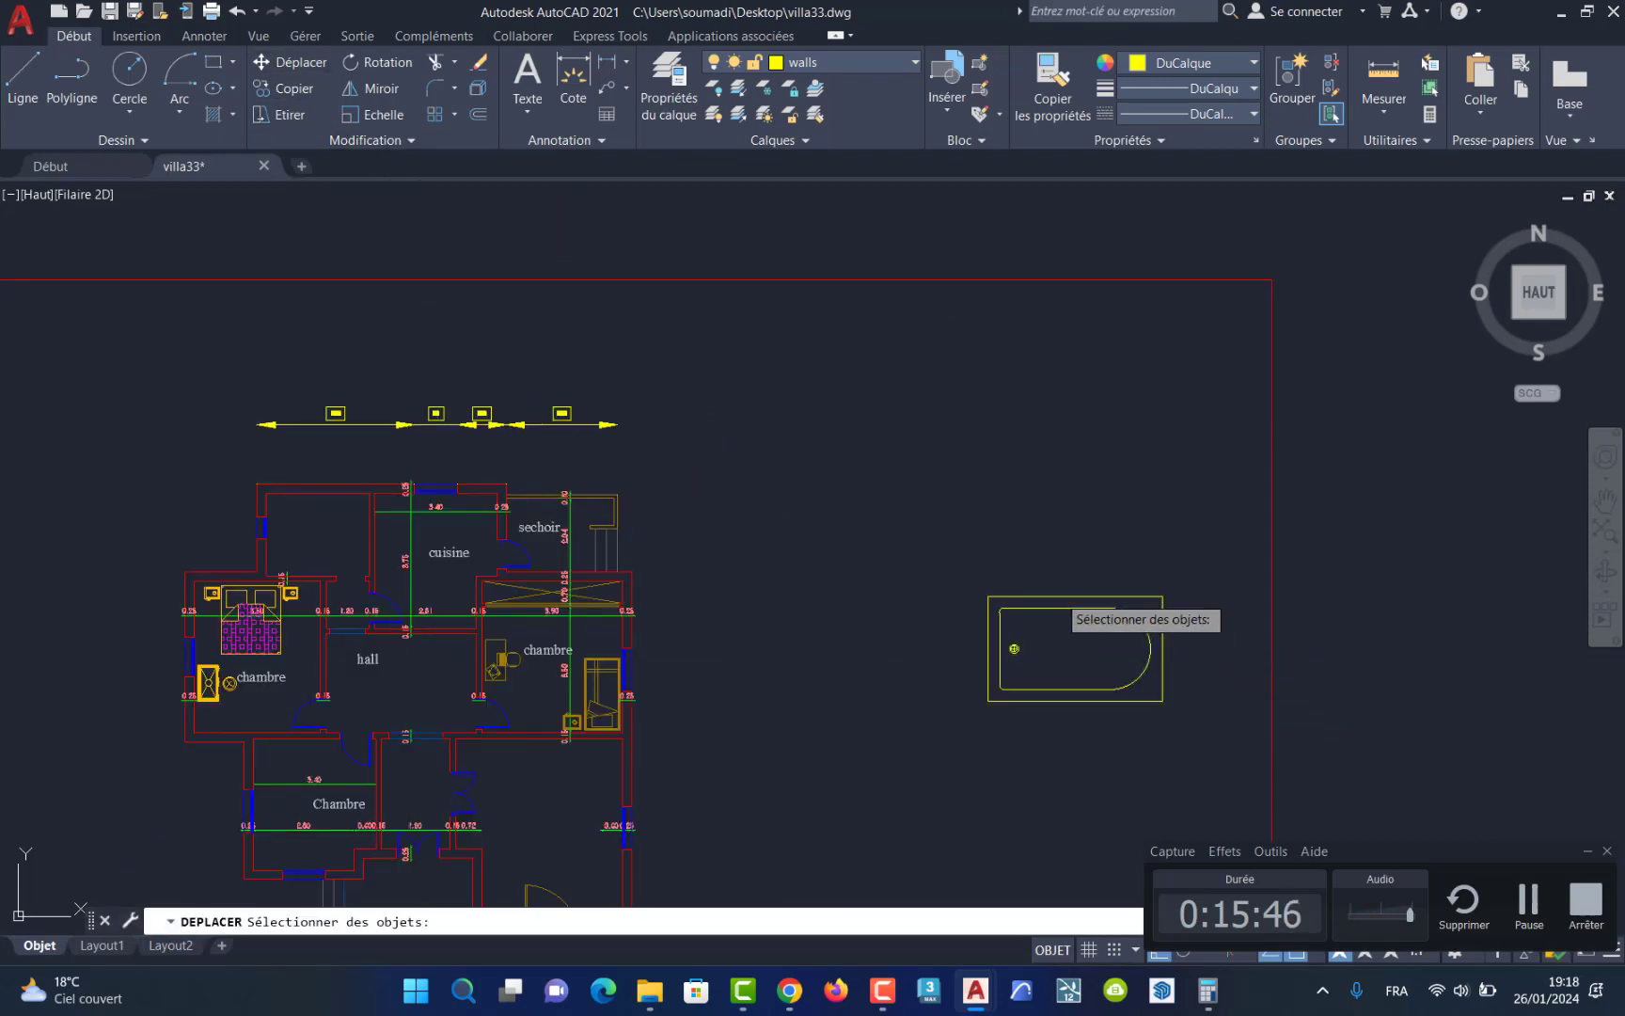
pyautogui.click(1057, 606)
pyautogui.press('Return')
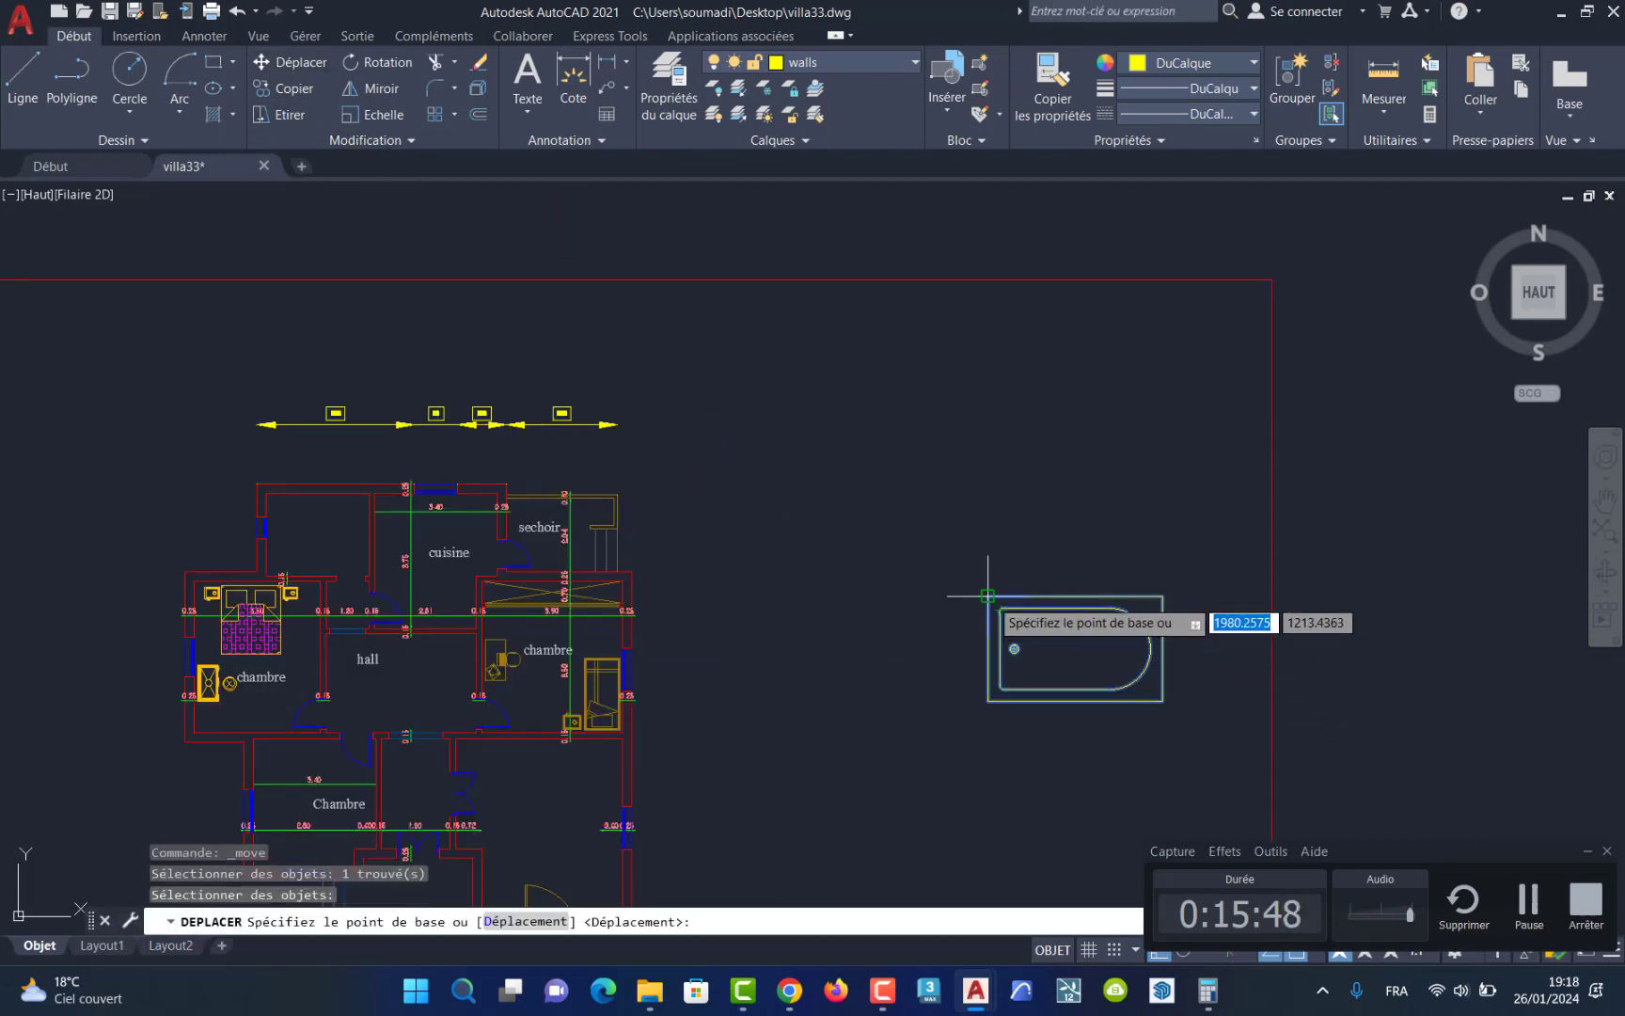
pyautogui.click(987, 596)
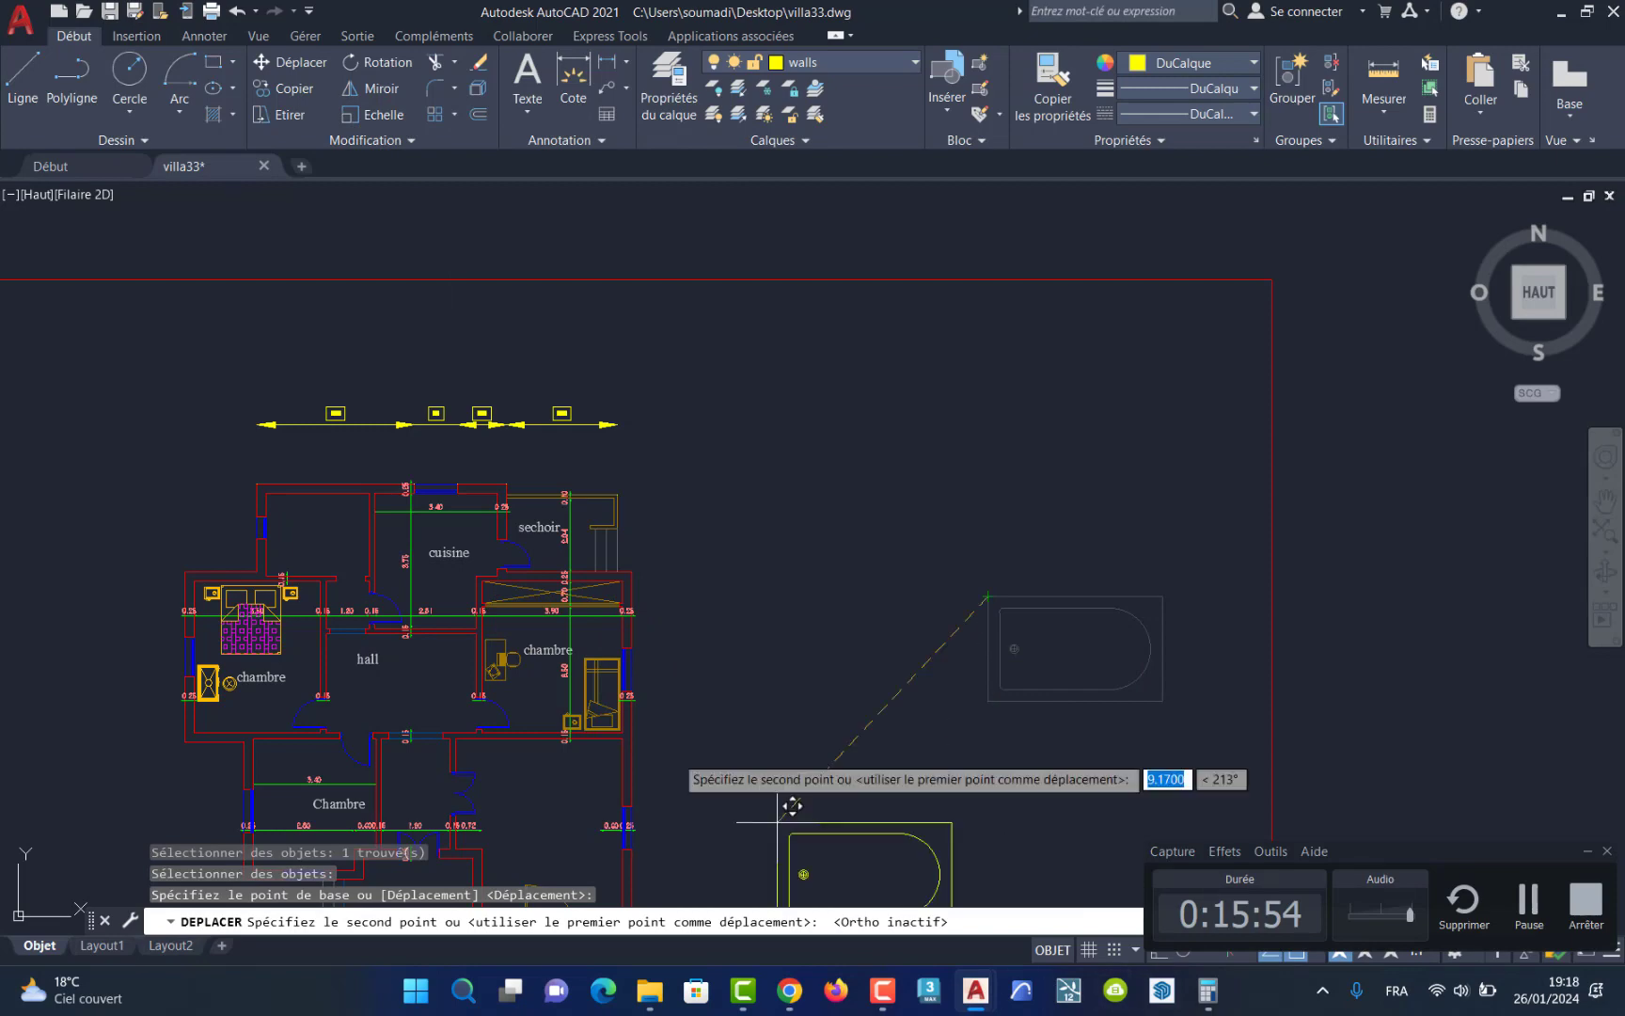
pyautogui.scroll(4, 398, 565)
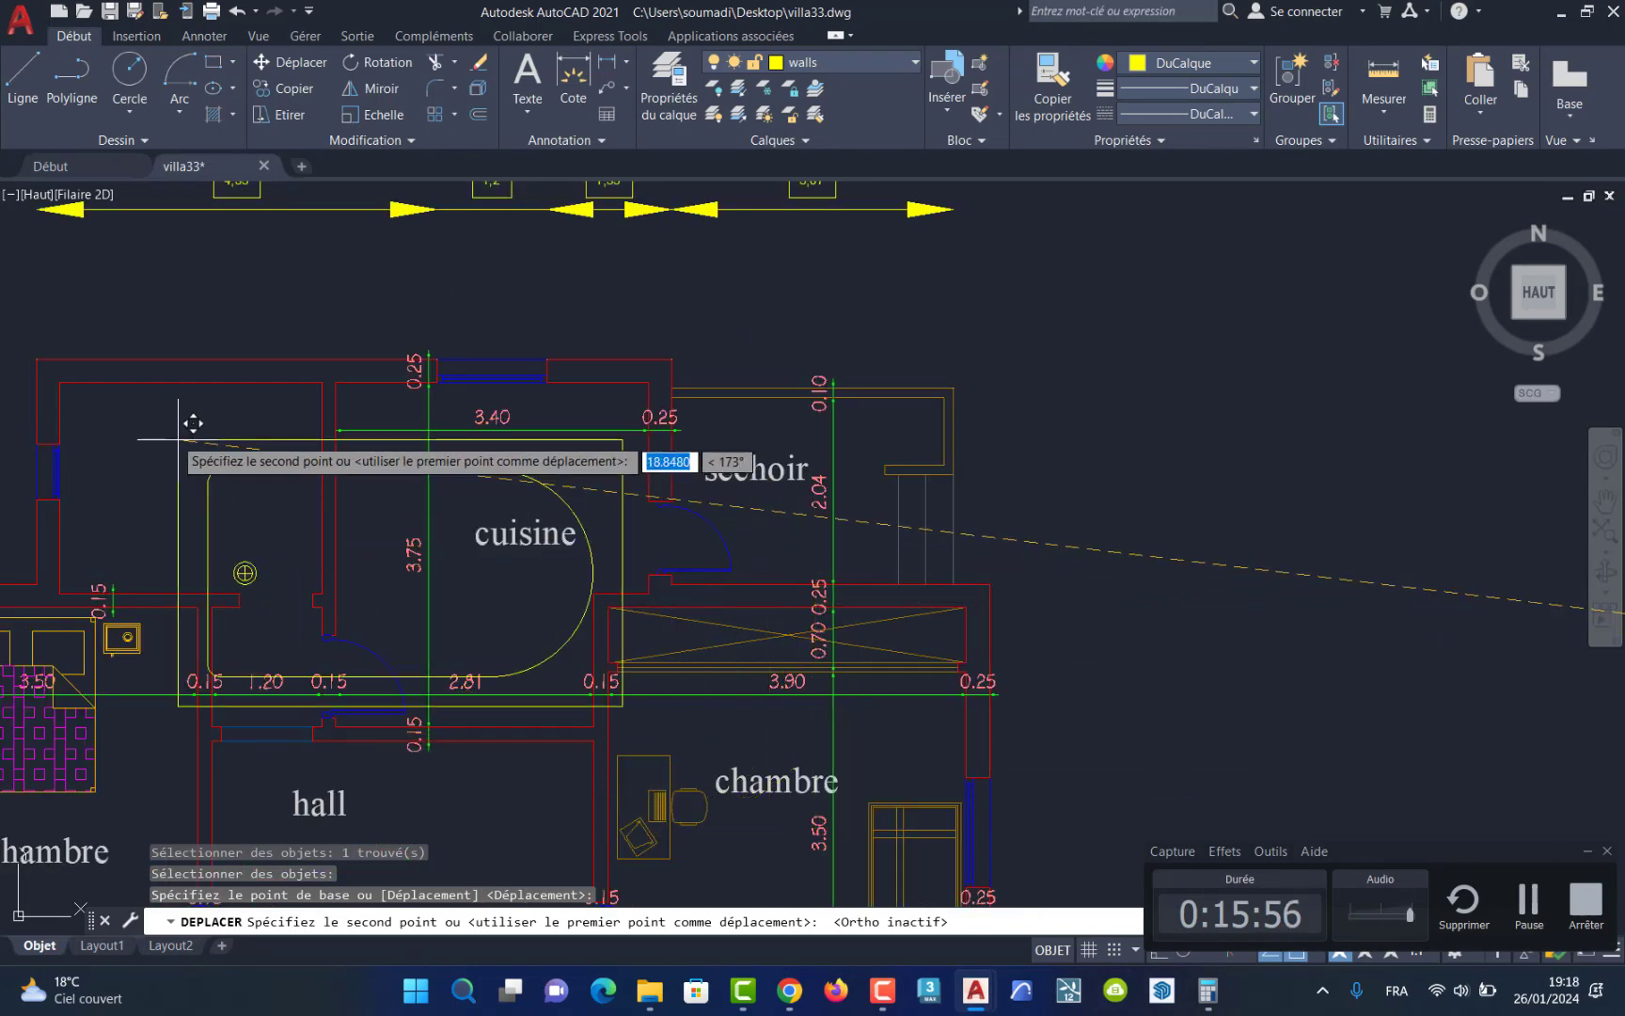
pyautogui.click(62, 385)
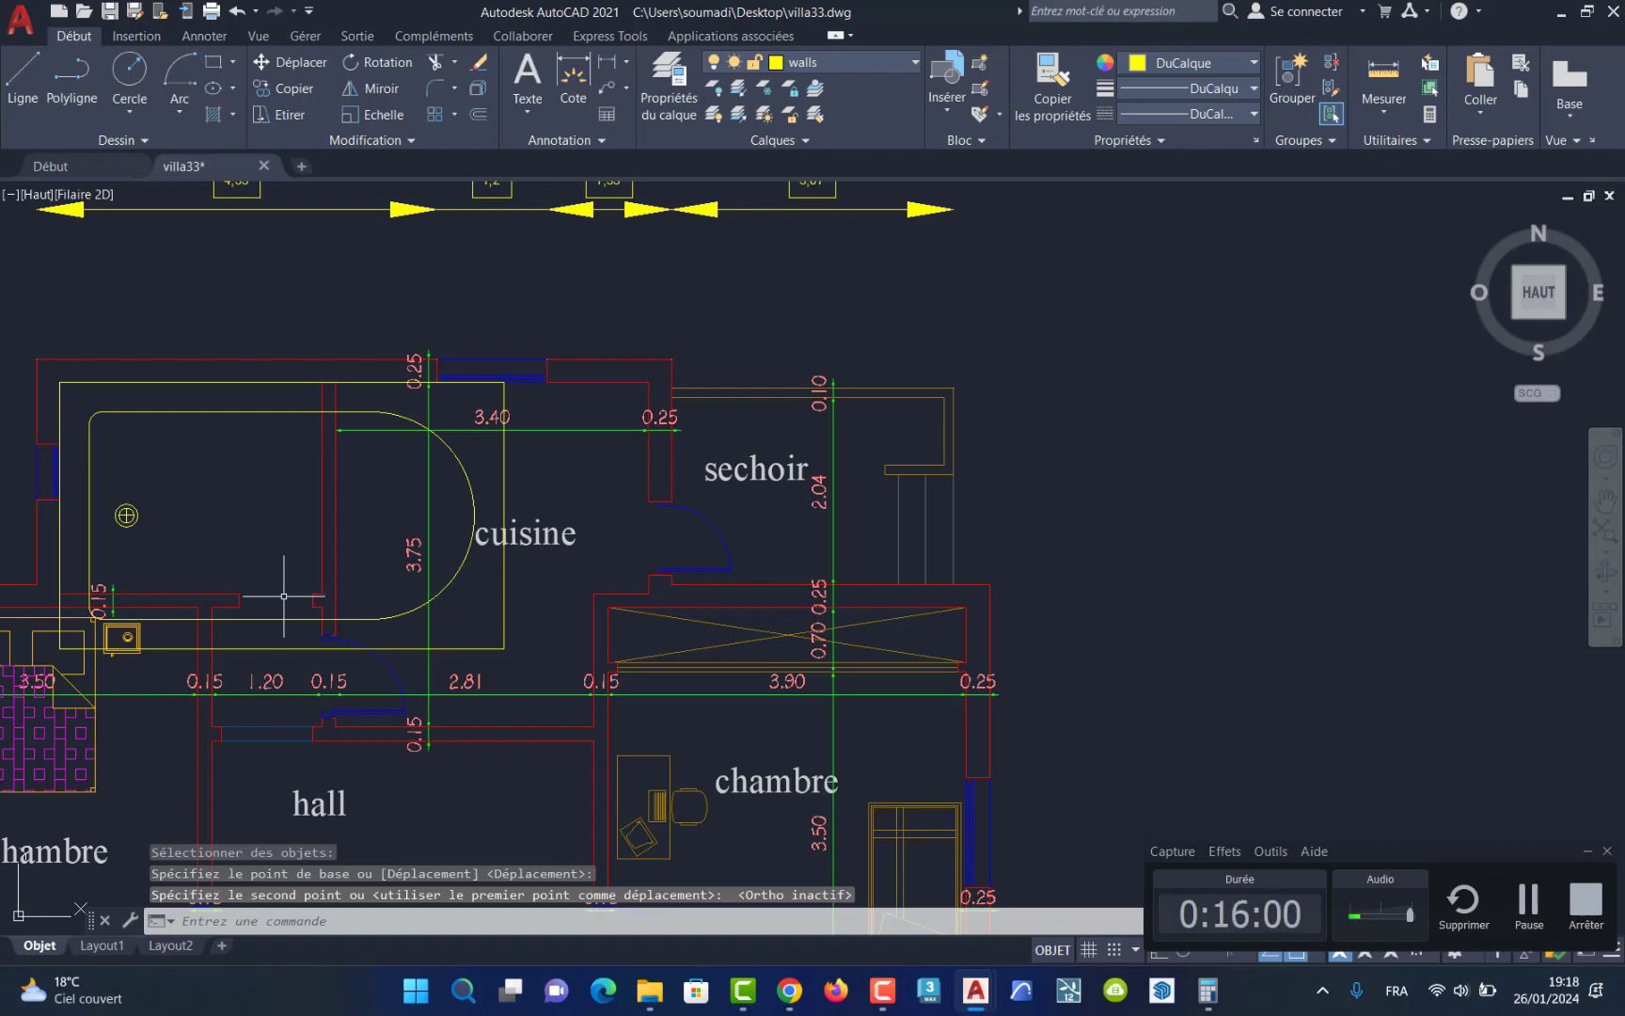
# Step: Scale the bathtub about its upper-left corner by a factor of about 0.44 to fit within the room
pyautogui.click(374, 115)
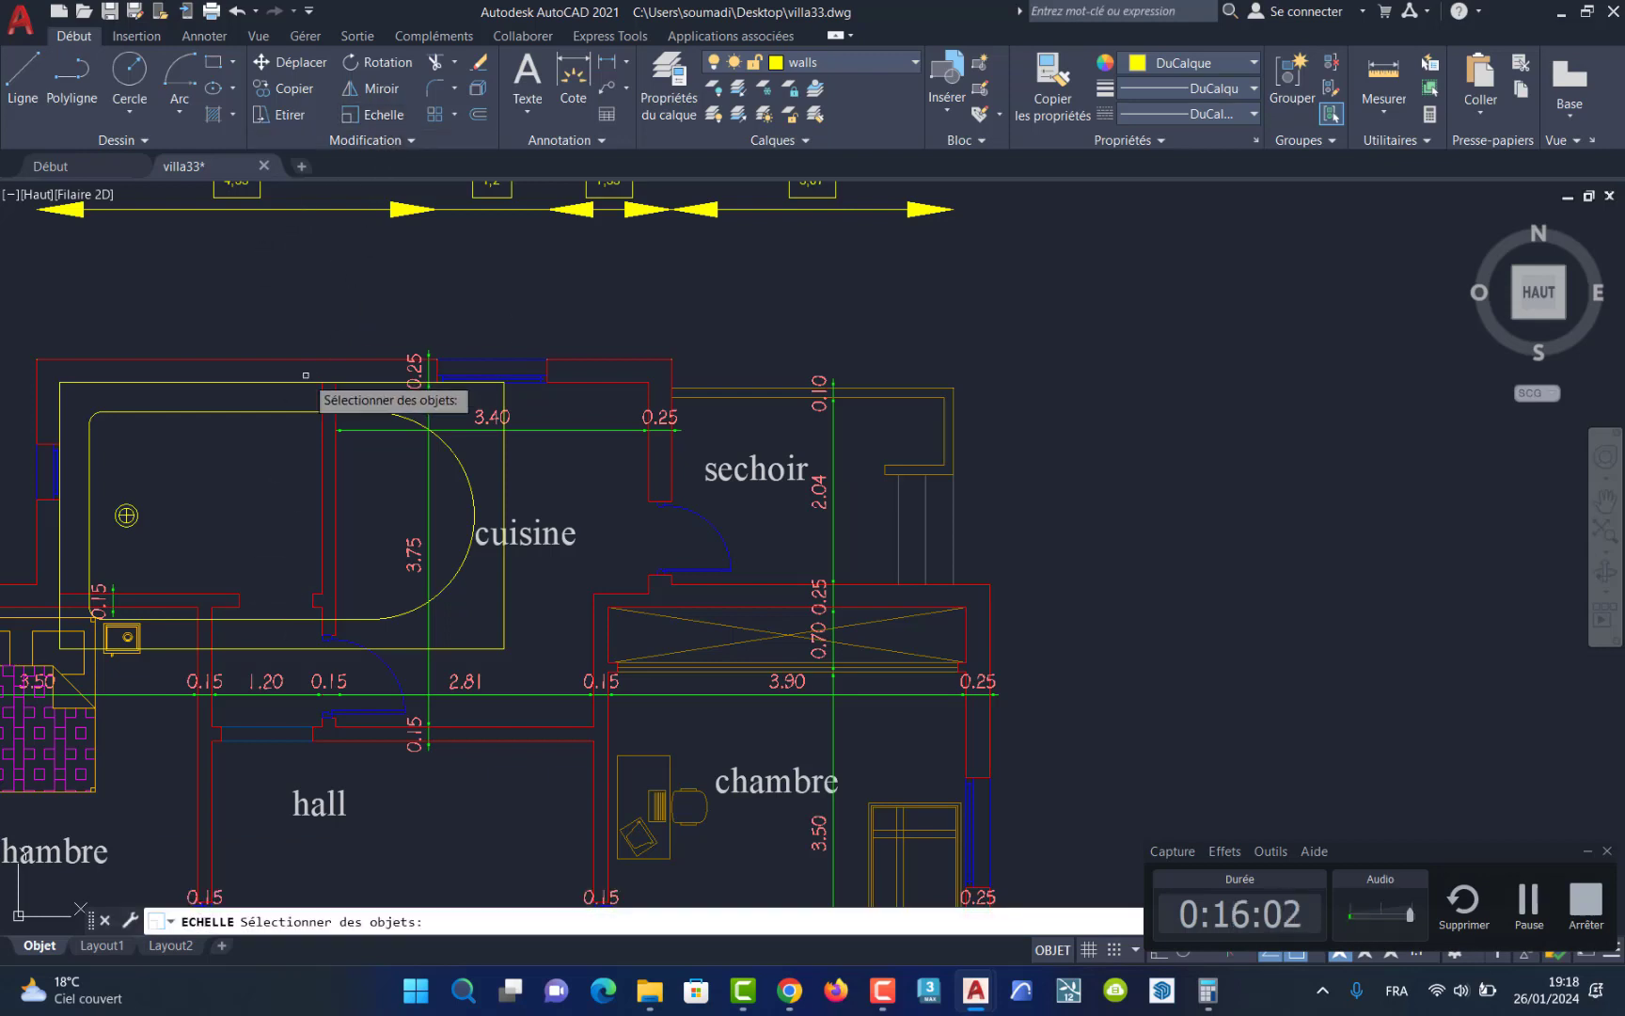
pyautogui.click(217, 414)
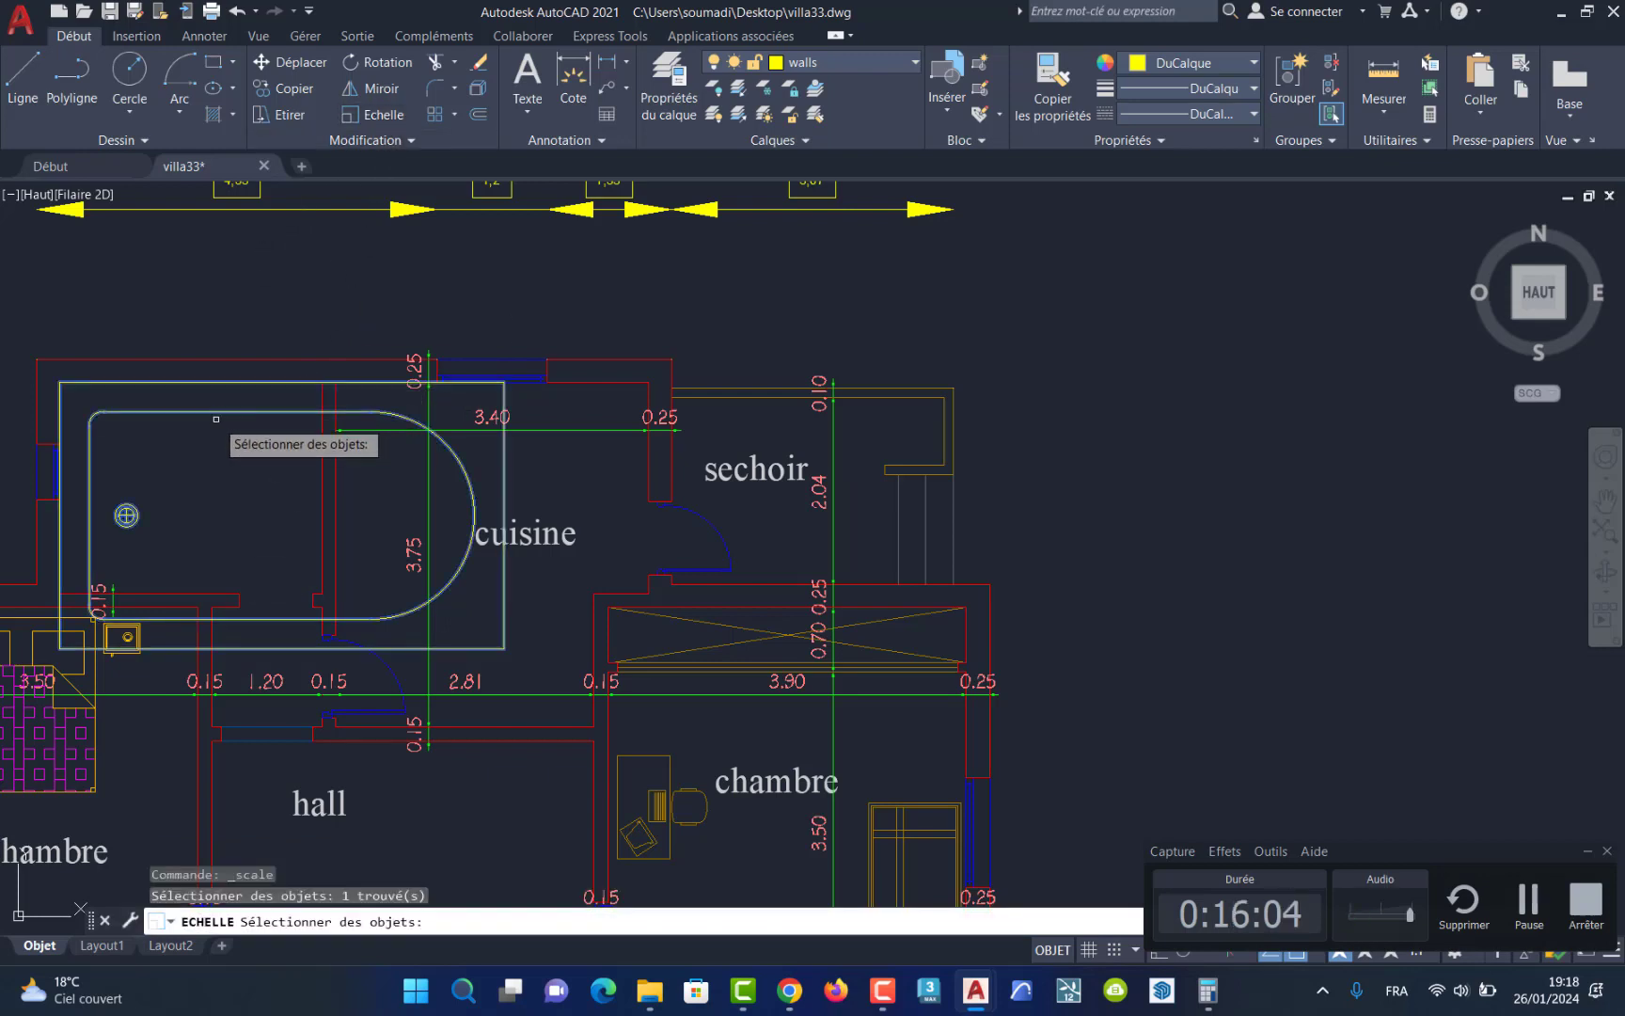
pyautogui.press('Return')
pyautogui.click(60, 382)
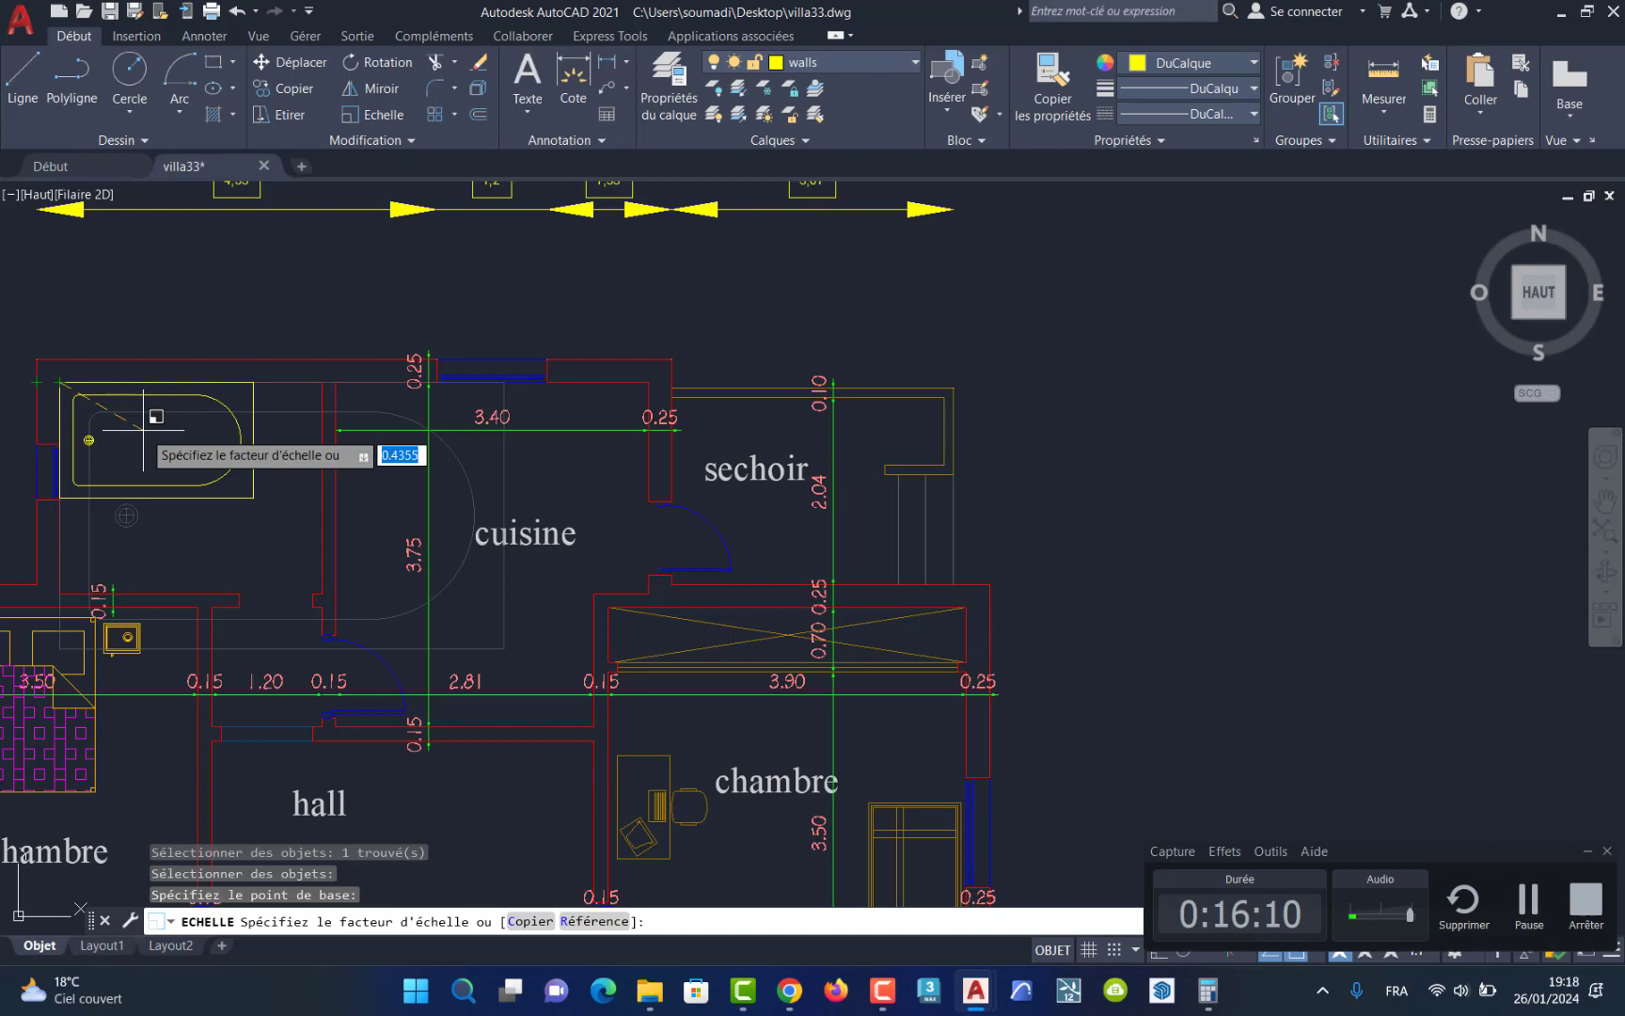
pyautogui.click(143, 430)
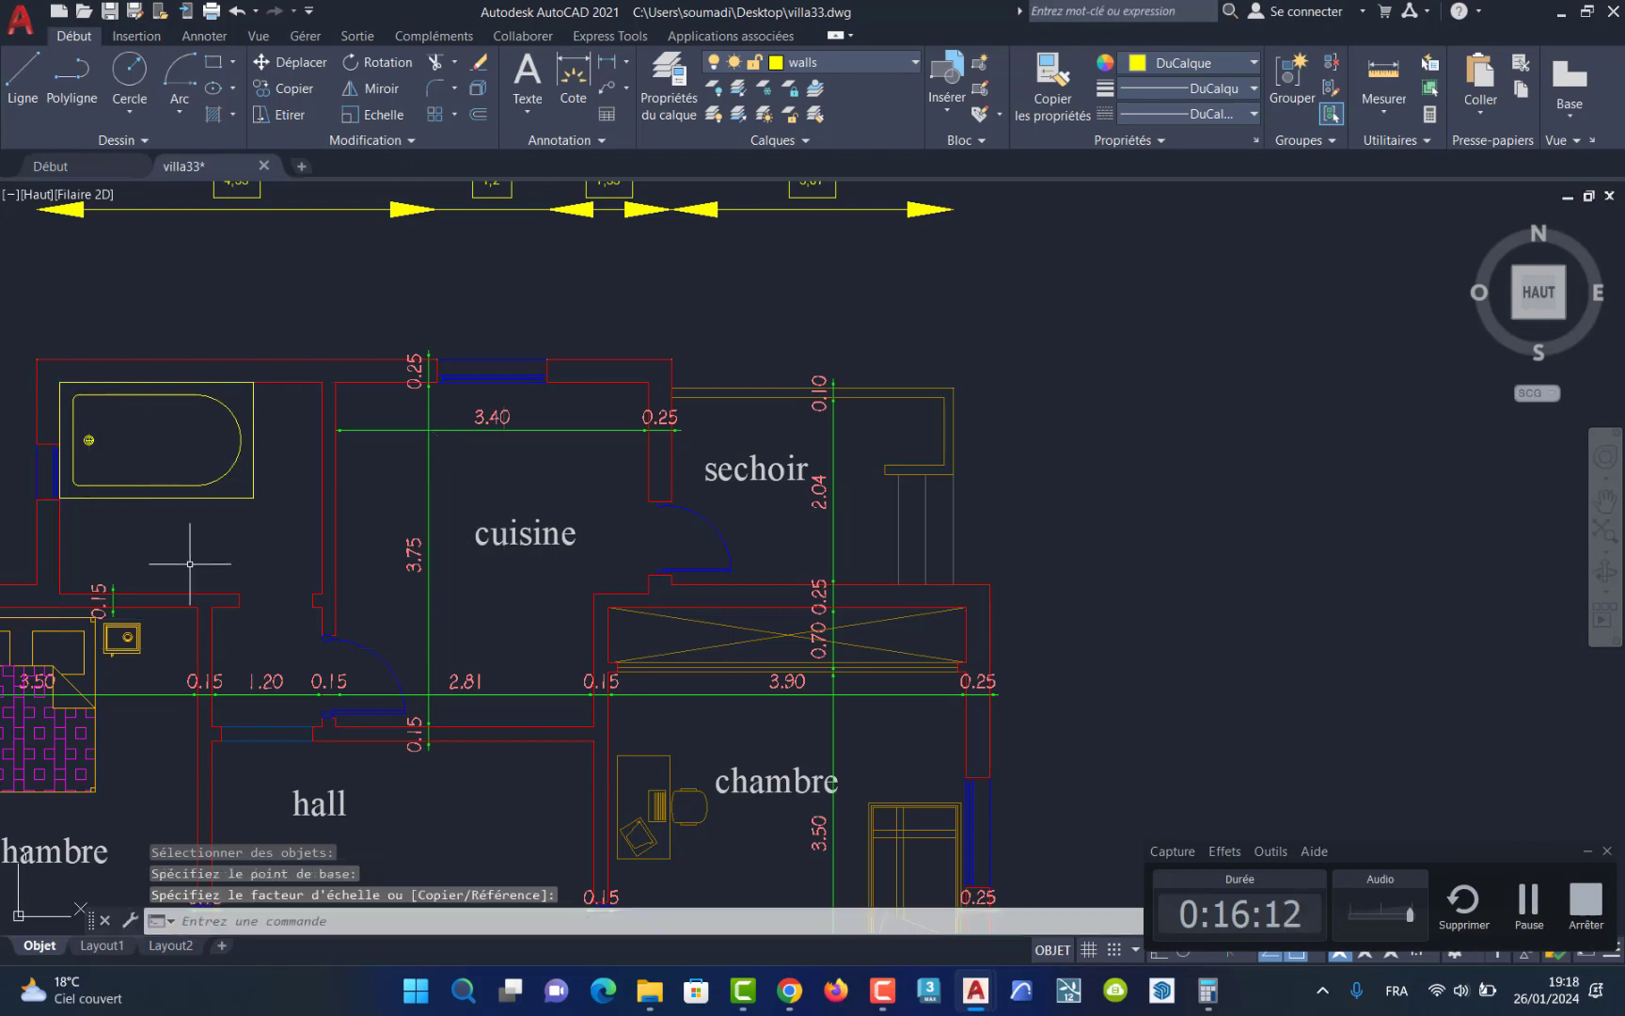